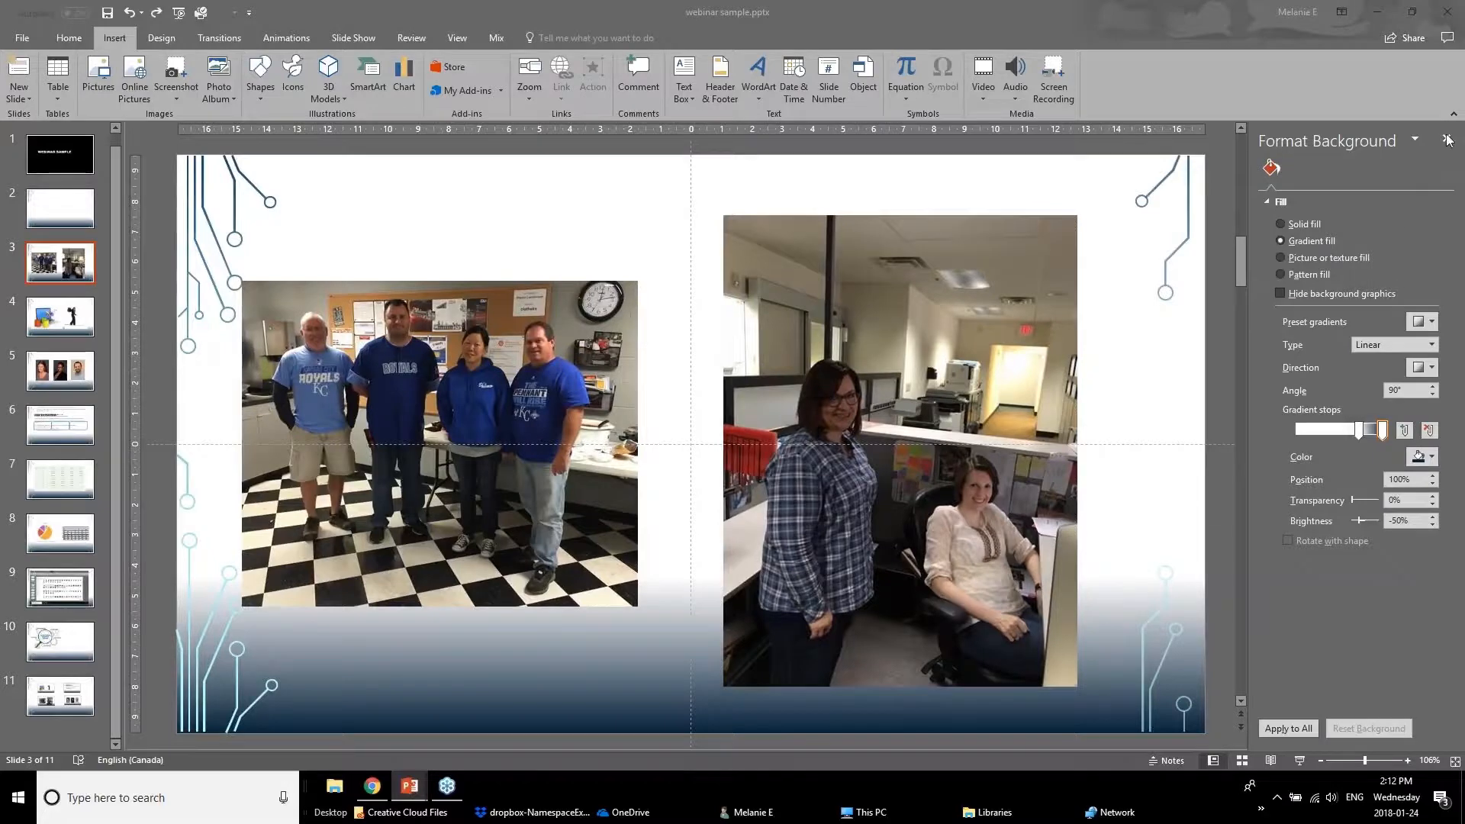
- Close the background formatting pane and correct the group photo on slide 3 to Brightness +40%, Contrast 0% (Normal)
left_click(1446, 139)
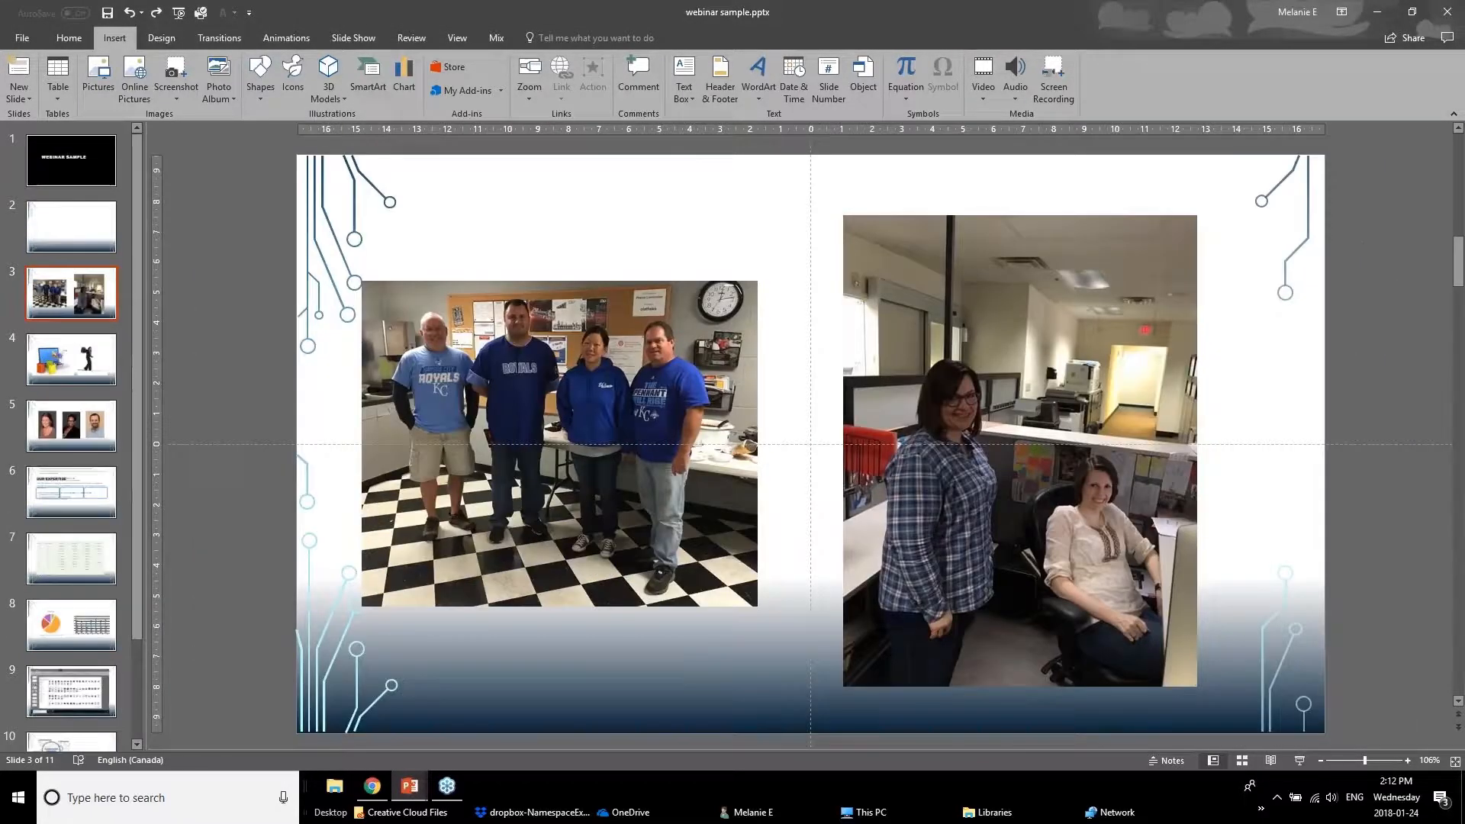
left_click(584, 405)
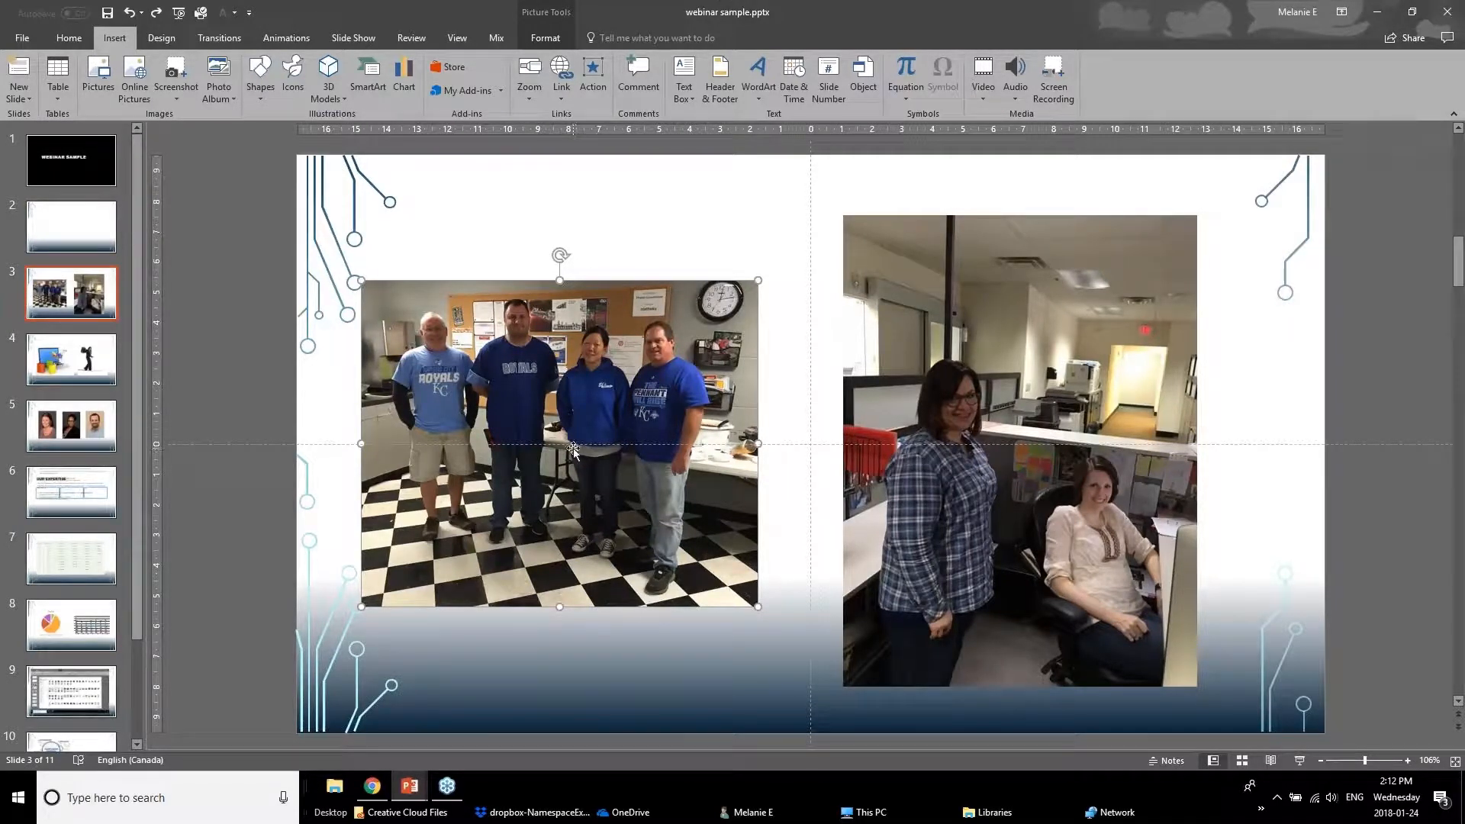
left_click(550, 16)
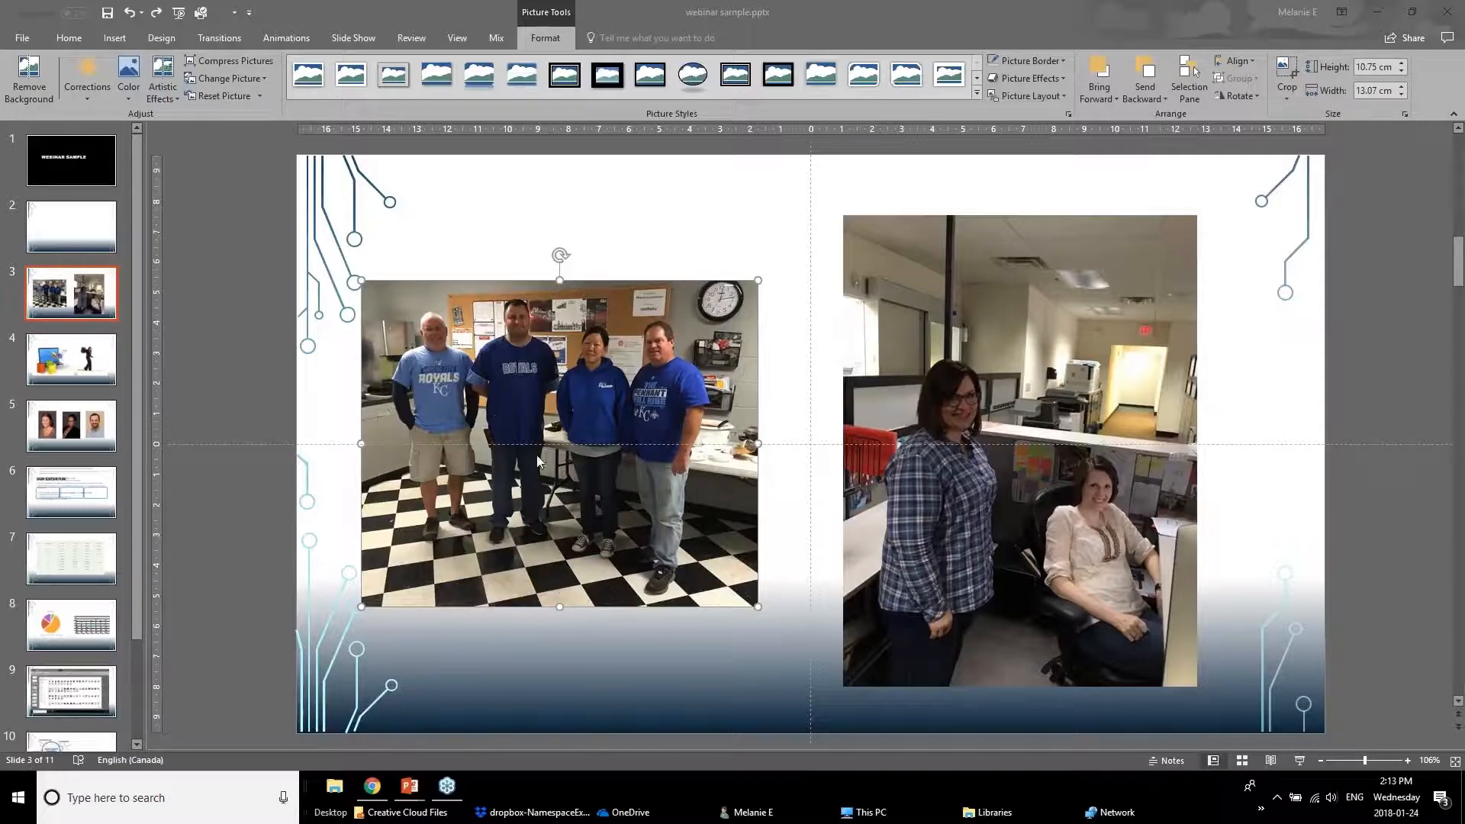
left_click(89, 92)
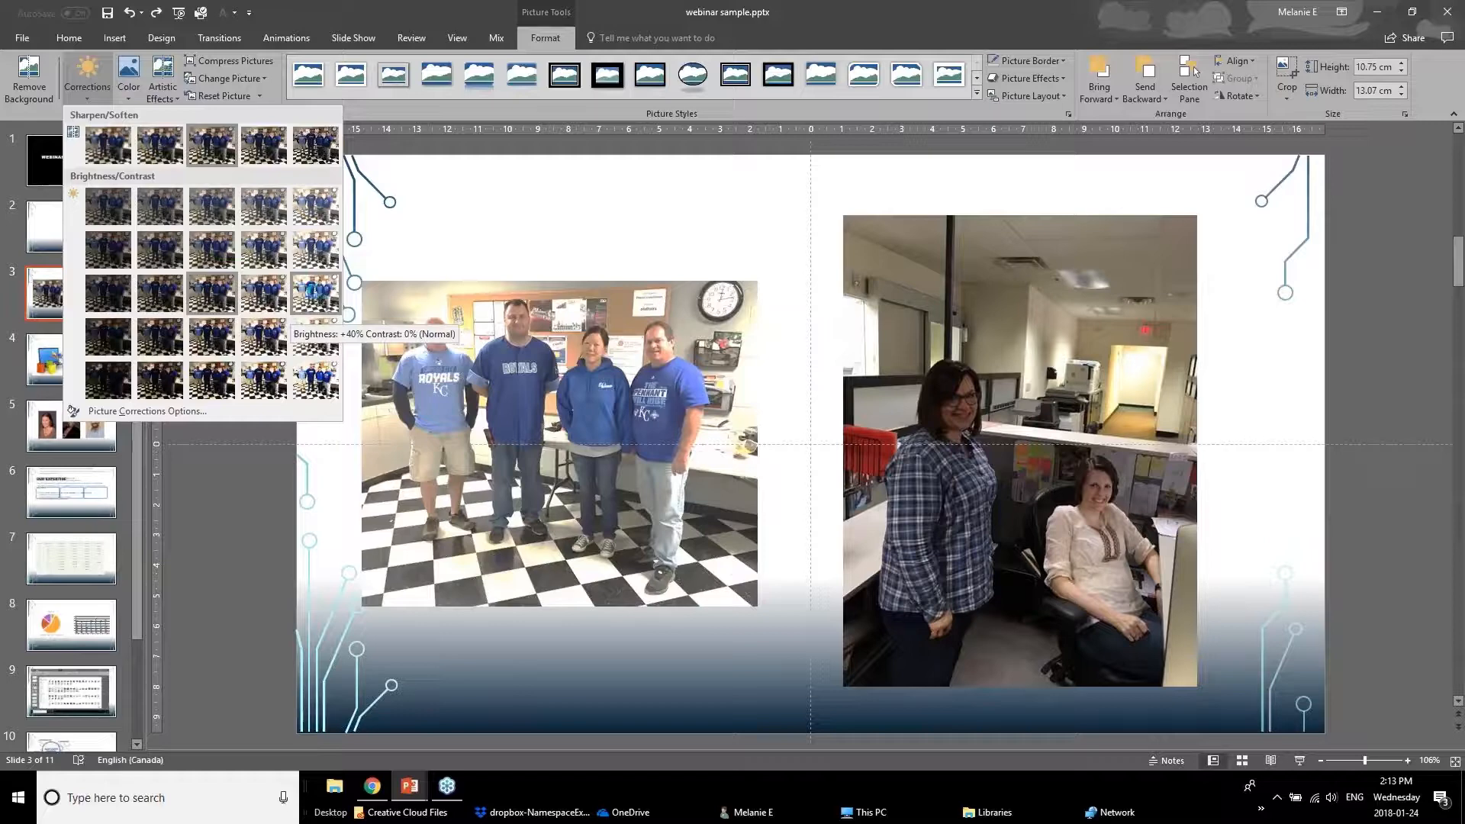
left_click(316, 297)
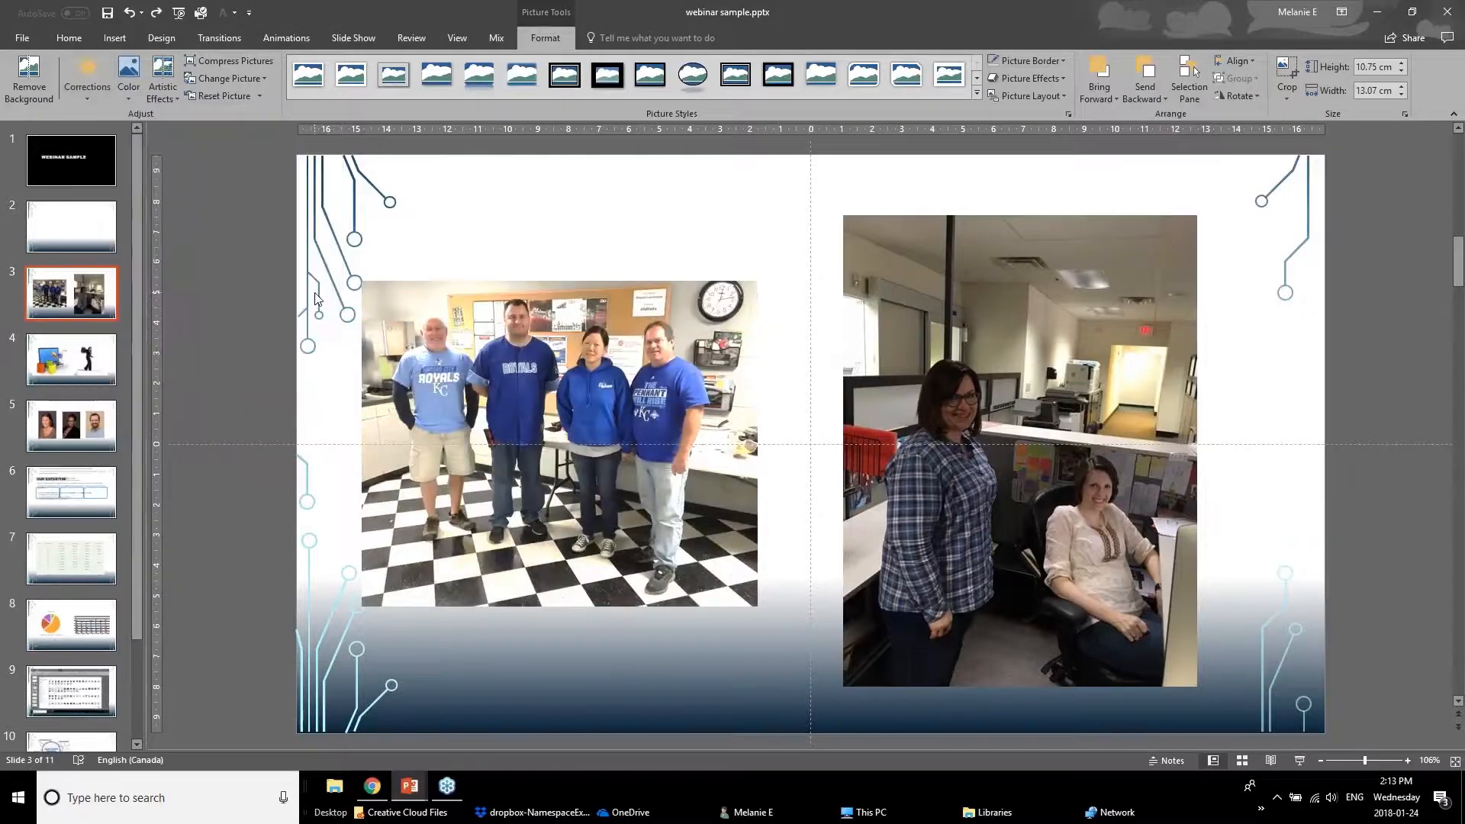
left_click(276, 507)
- Mute the group photo's colours with the second-lowest color saturation preset
left_click(568, 469)
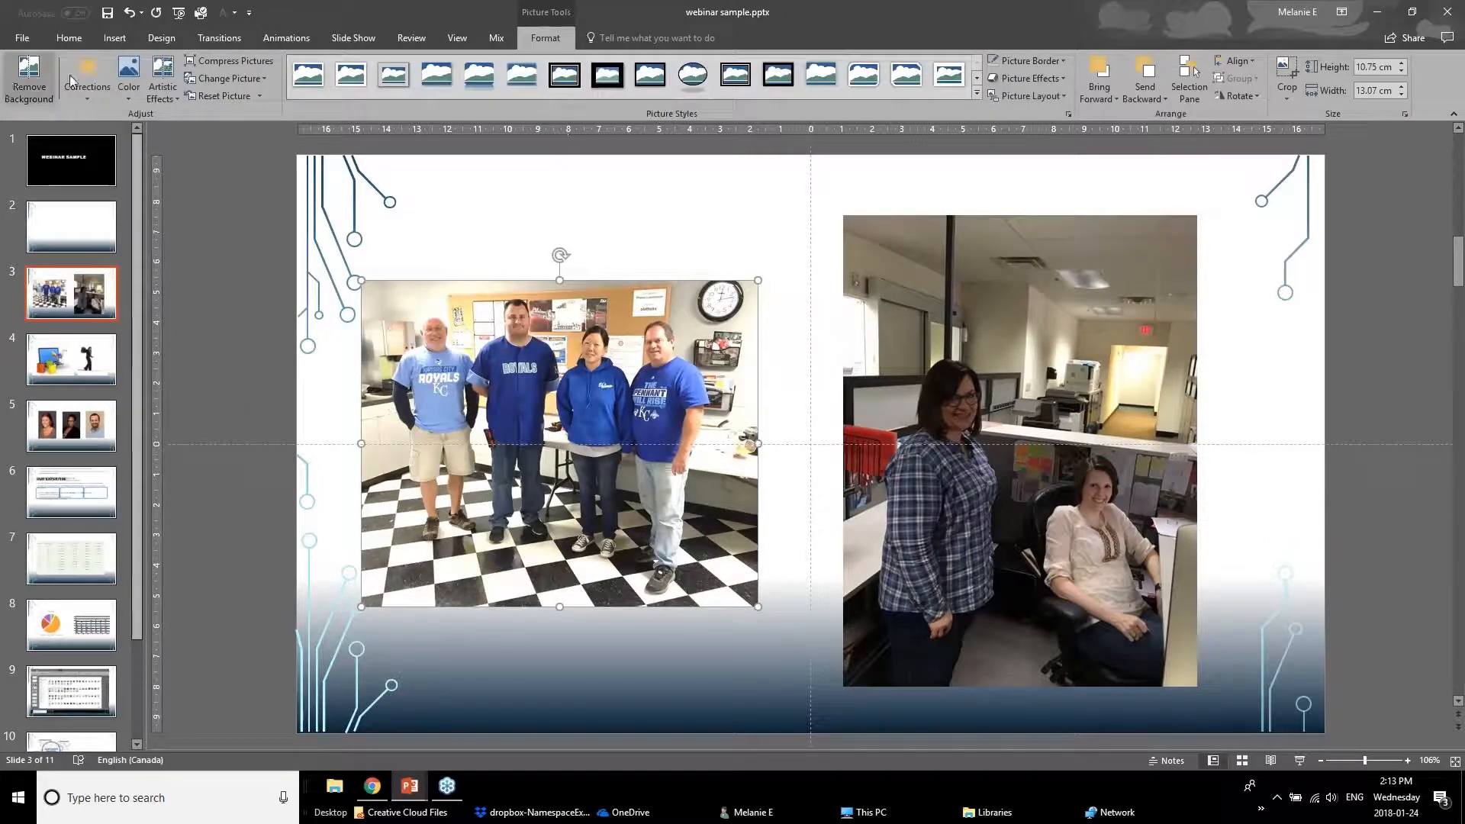
left_click(126, 82)
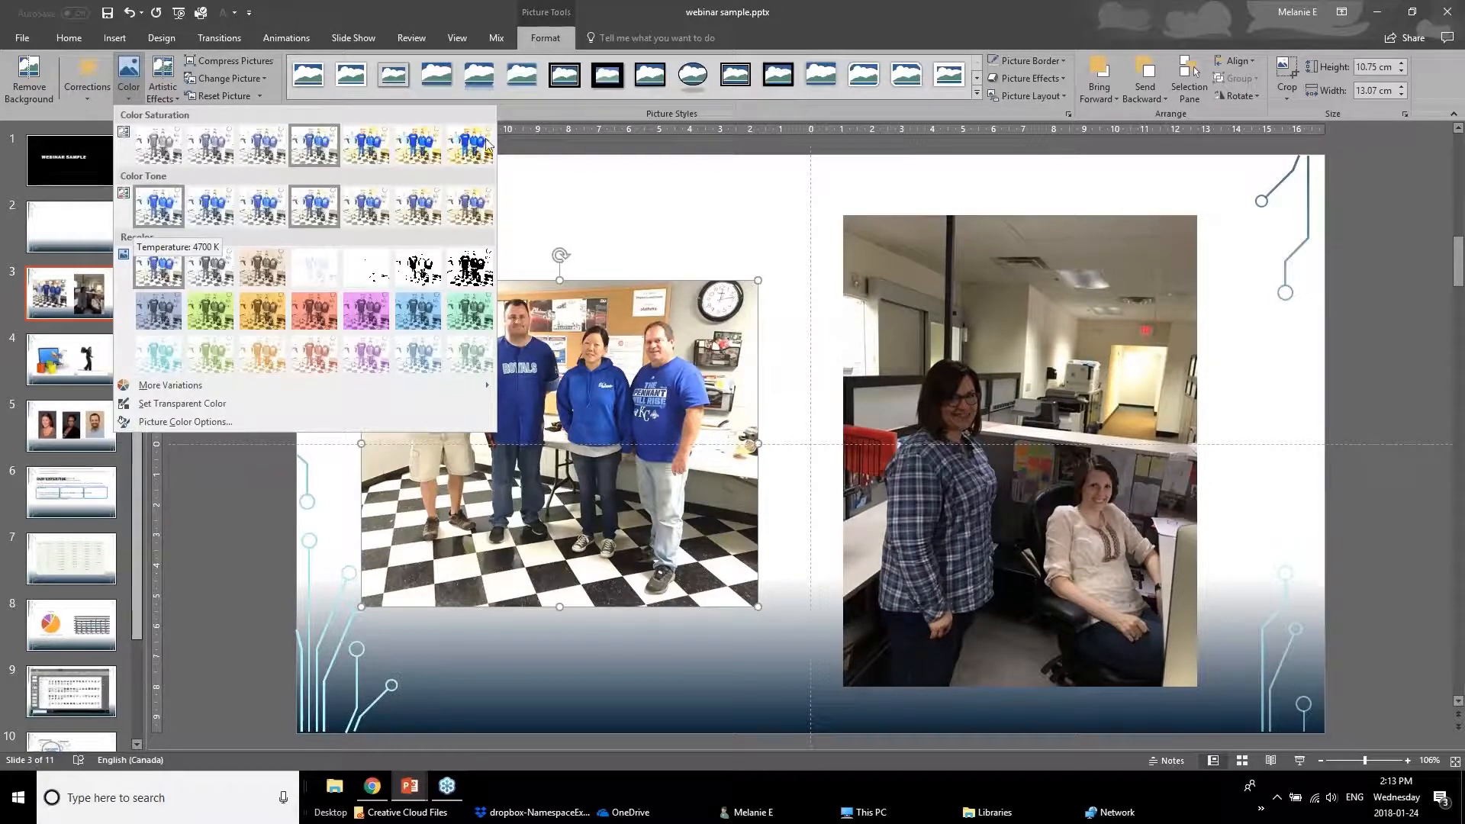
left_click(206, 149)
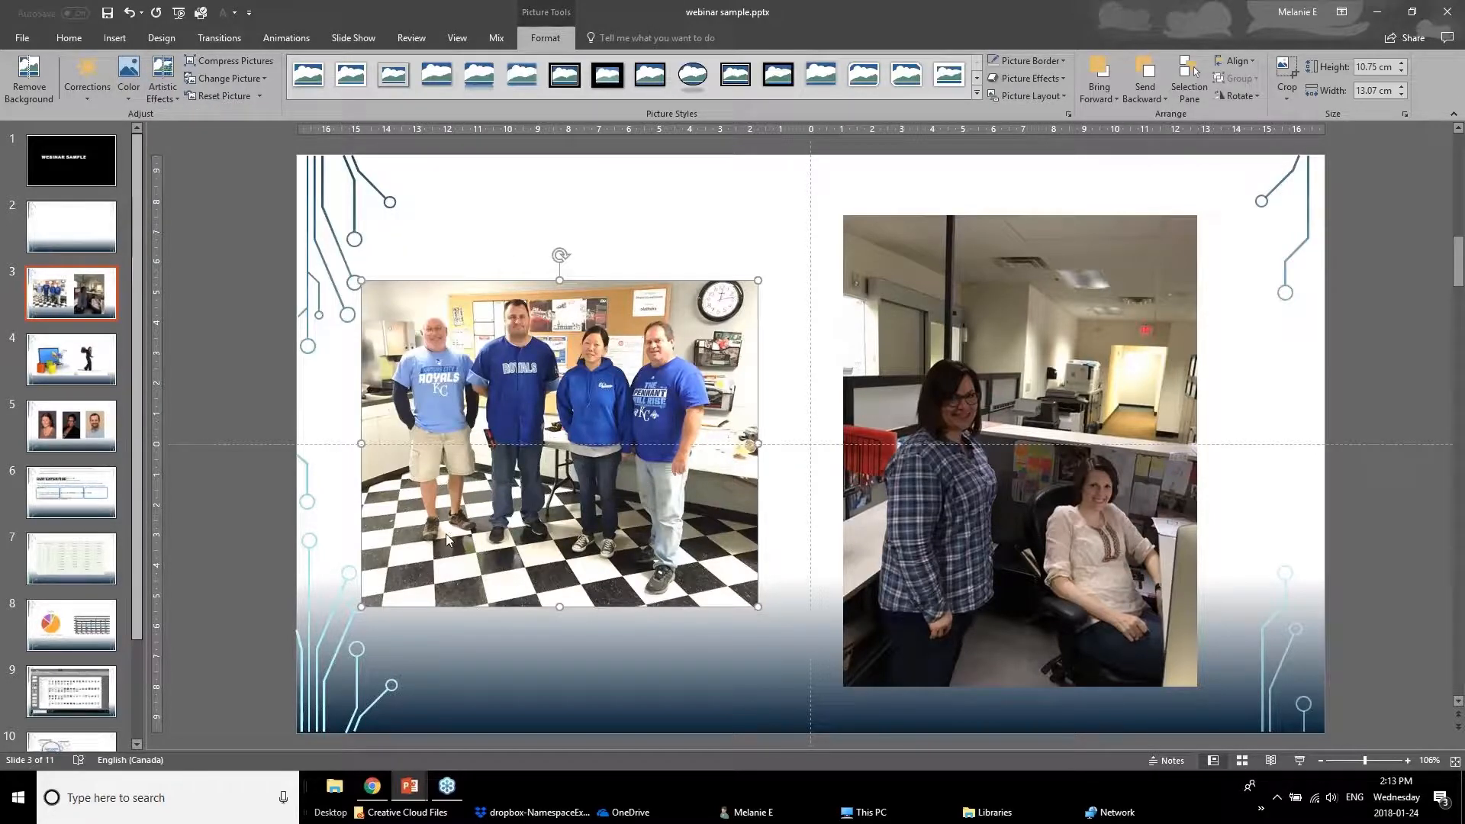
left_click(247, 541)
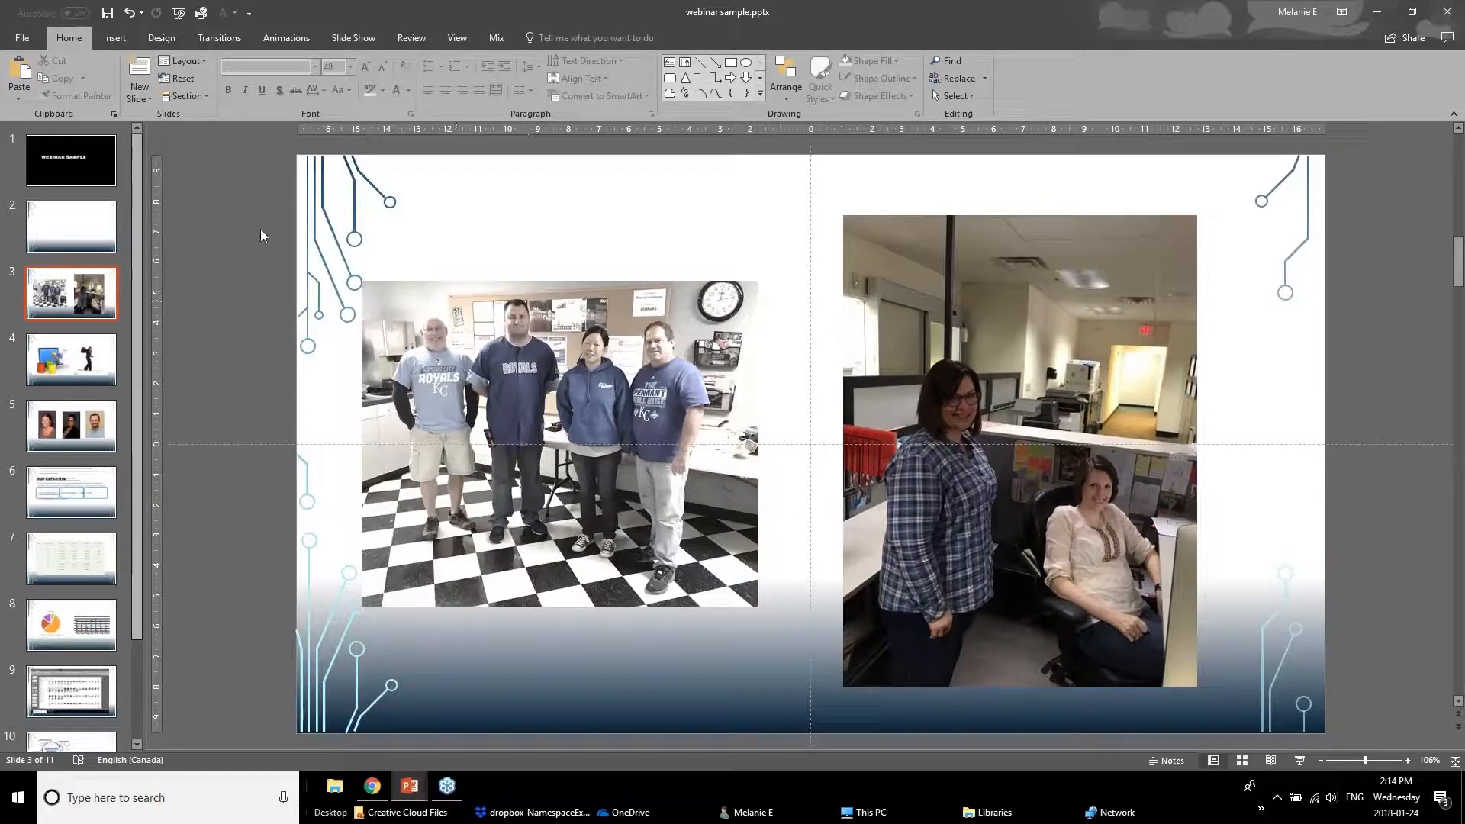
- Brighten the photo of the two women in the office with the Brightness +40%, Contrast 0% correction
left_click(512, 429)
left_click(1036, 433)
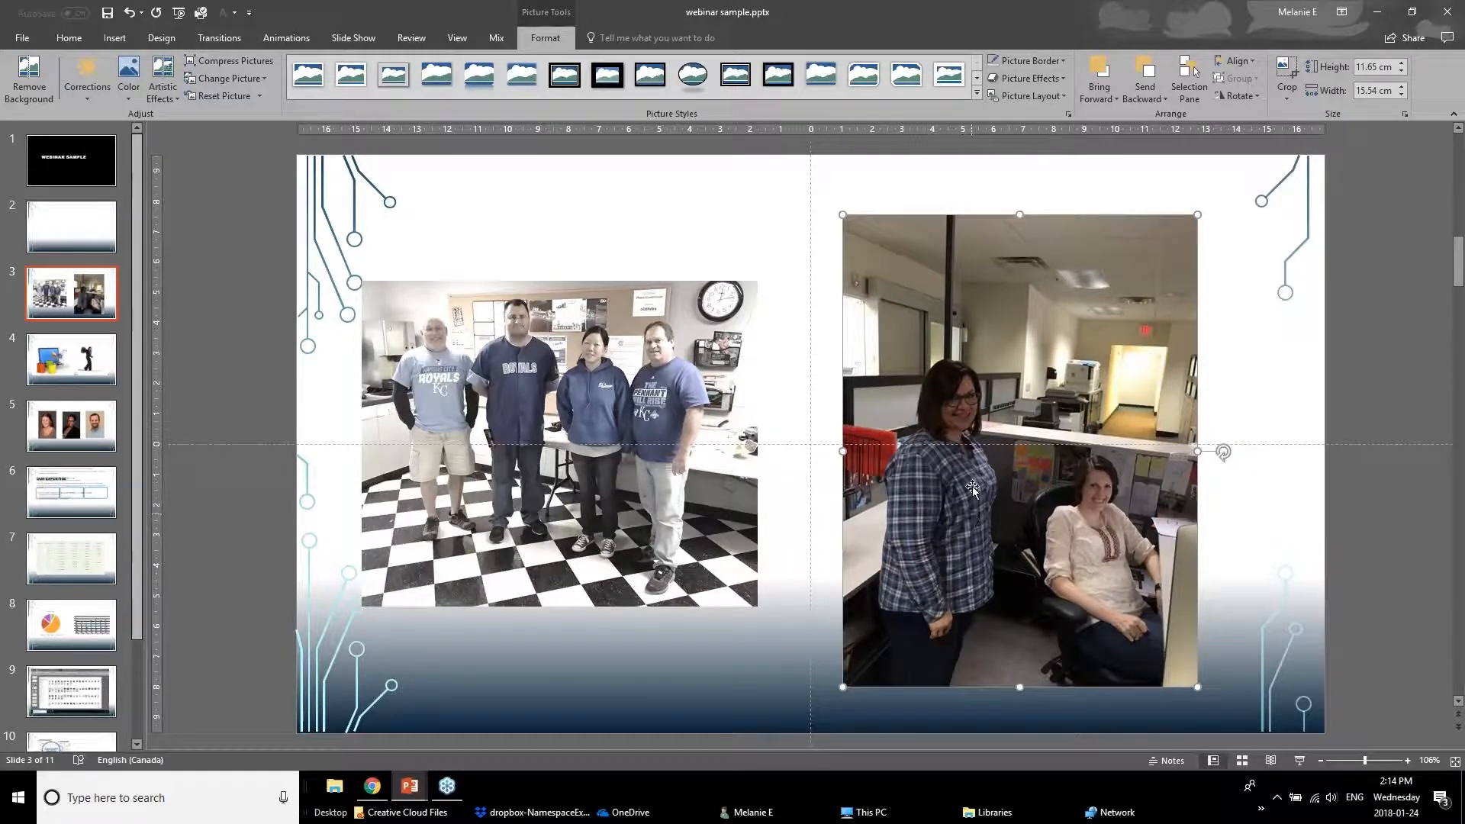
left_click(70, 93)
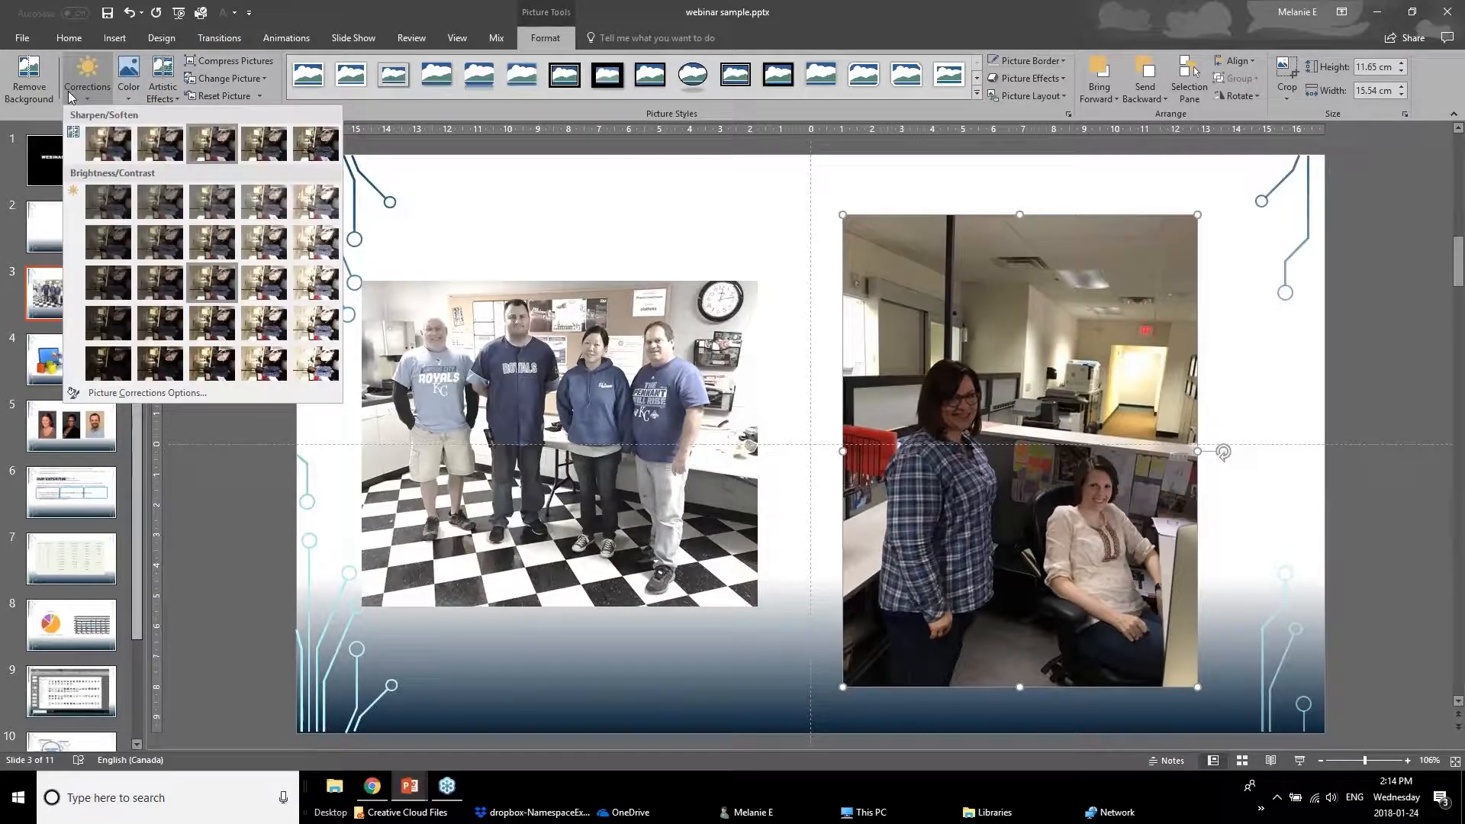
left_click(309, 287)
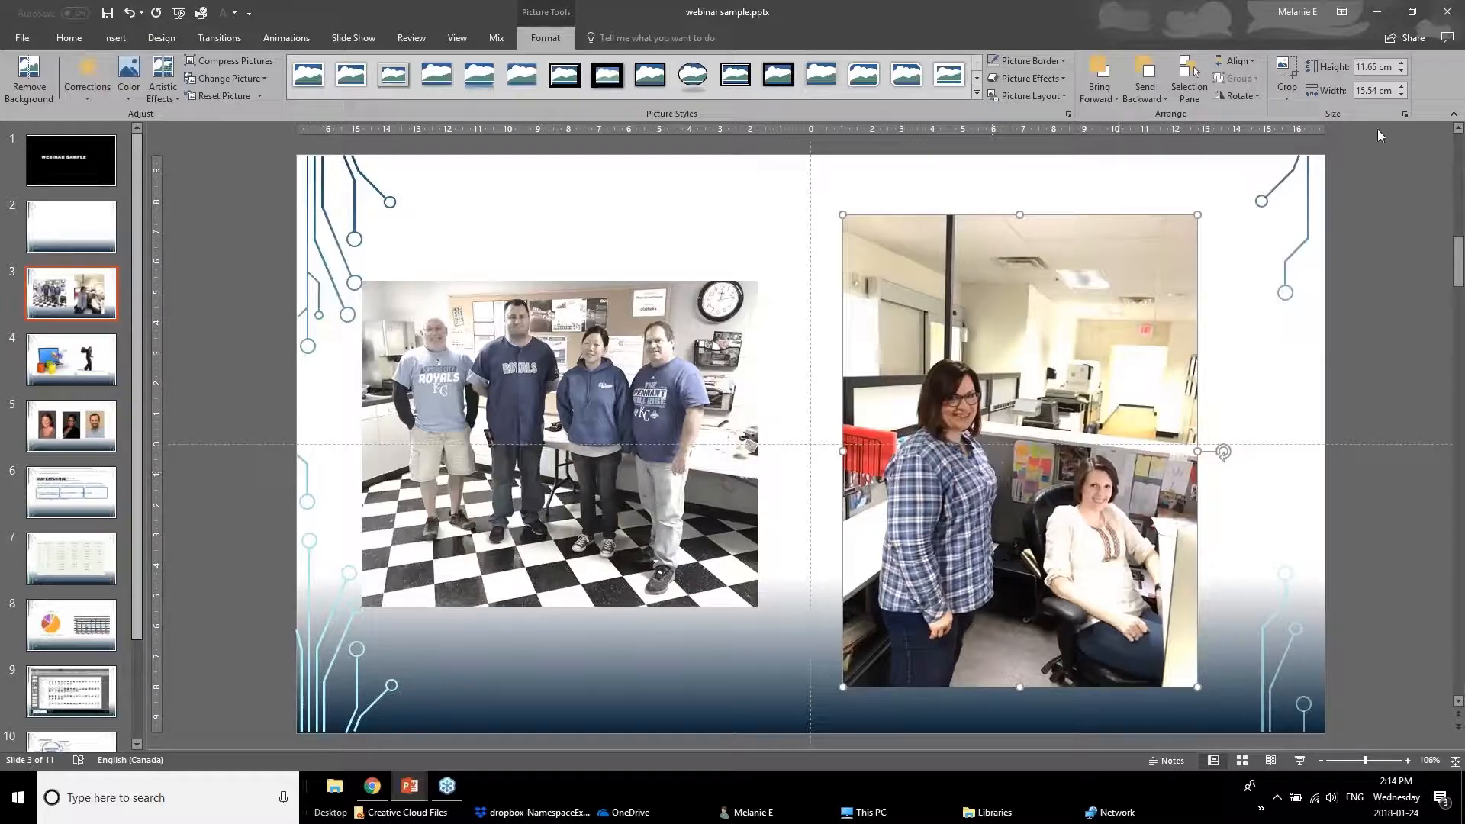
- Crop the office photo tightly around the two women, to about 9.95 by 7.9 cm
left_click(1289, 75)
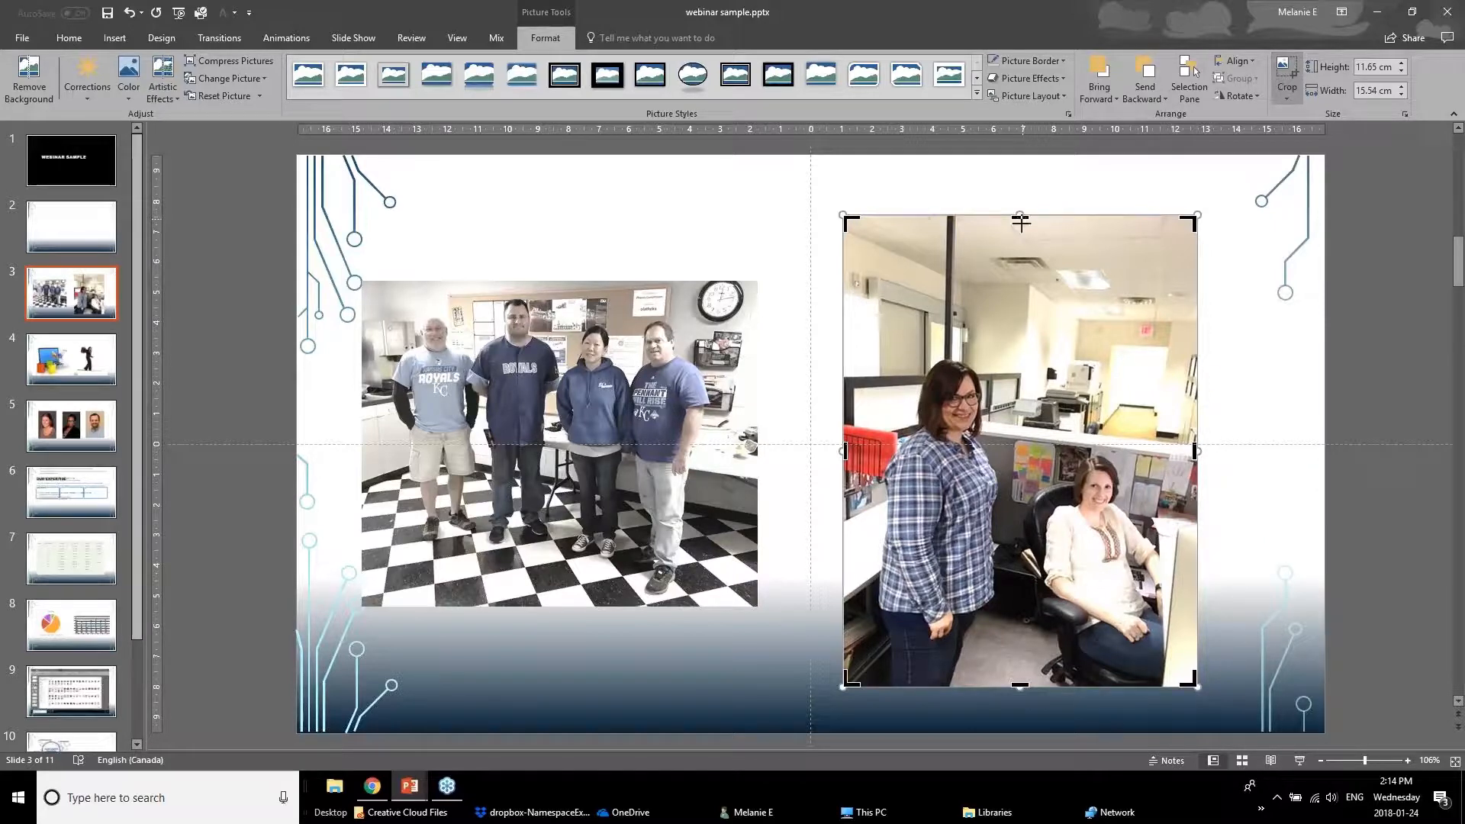
left_click_drag(1021, 222, 1021, 354)
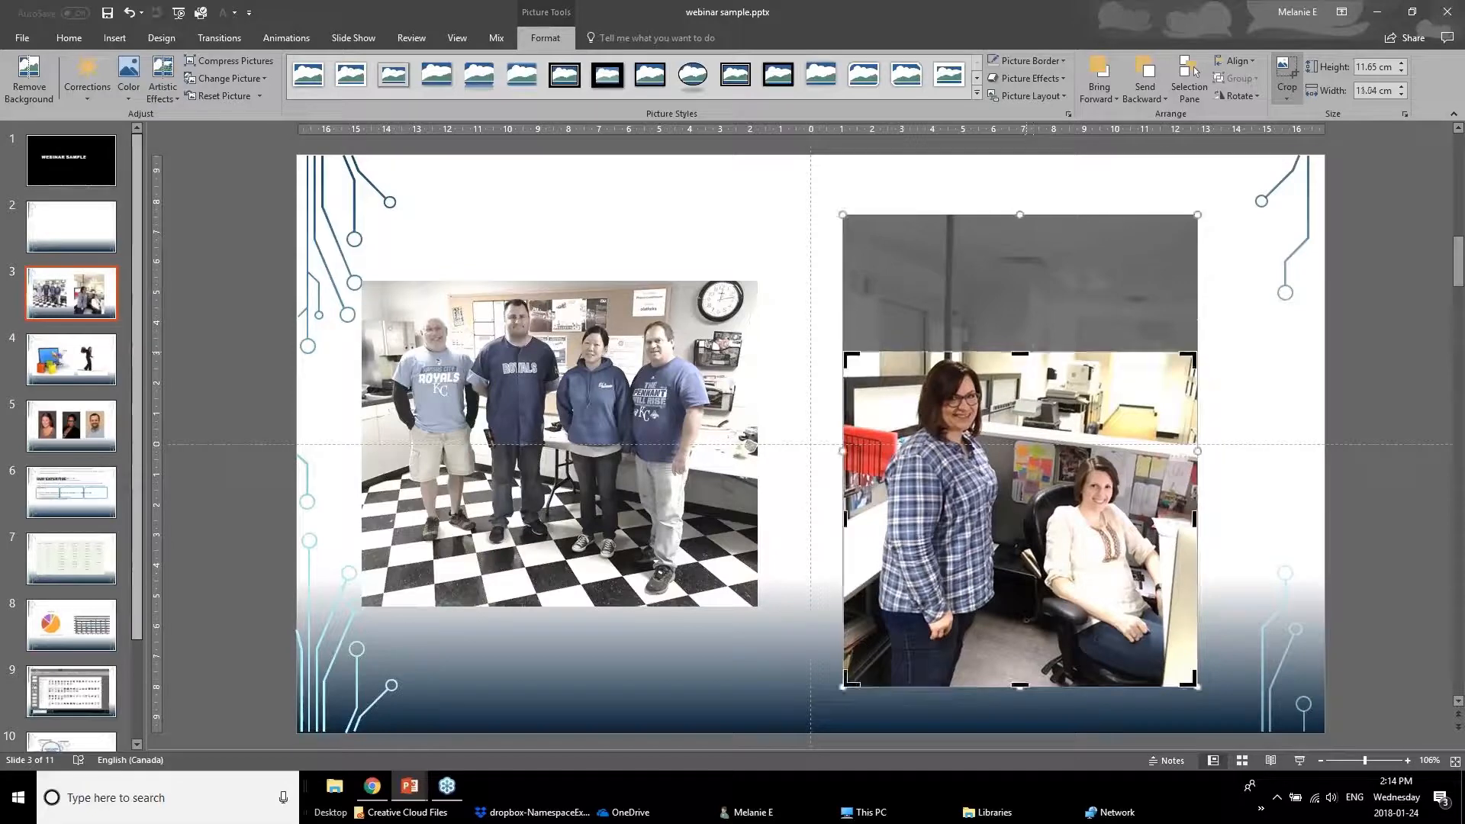
left_click_drag(1021, 686, 1046, 593)
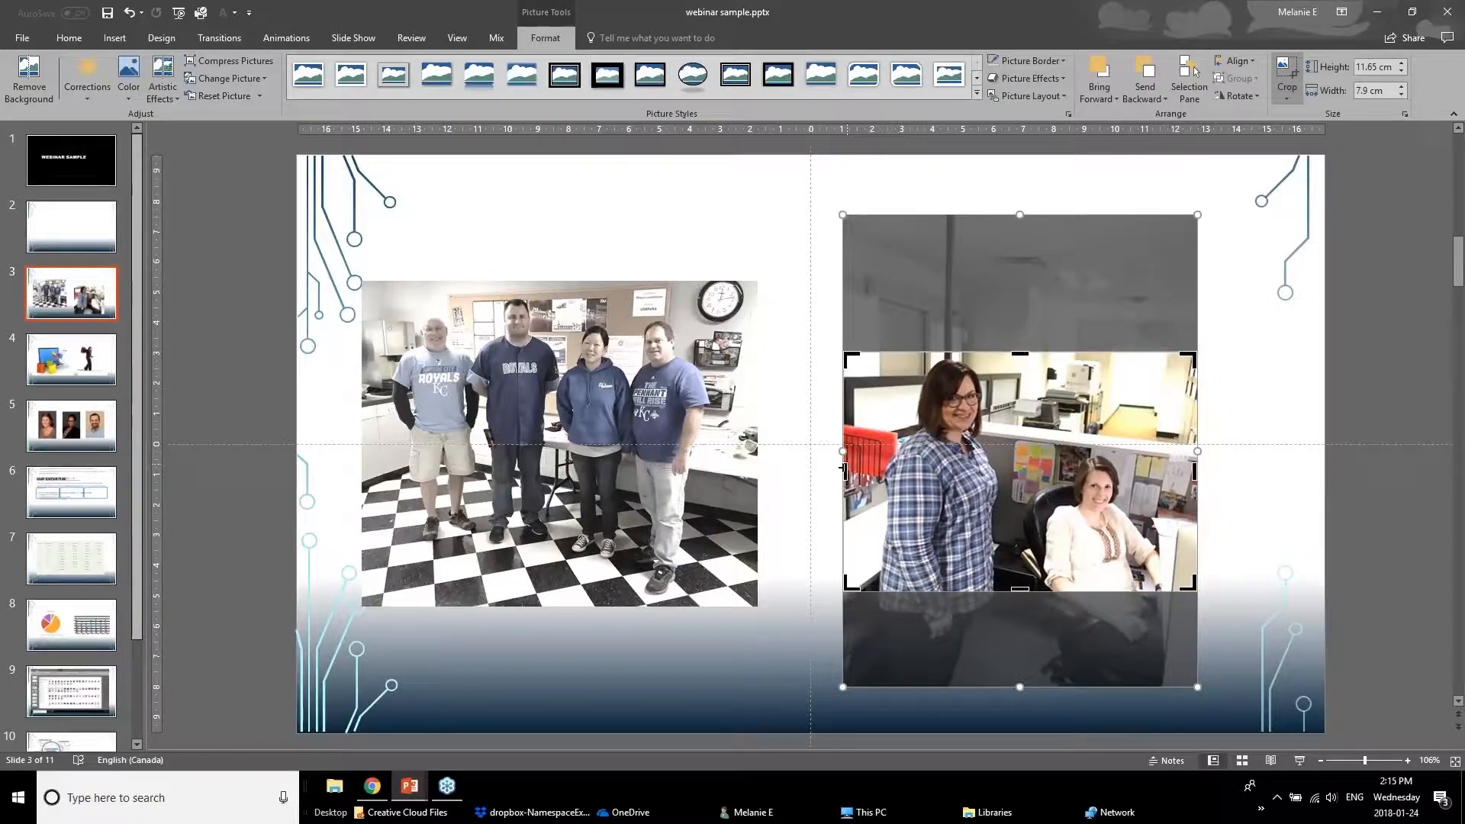
left_click_drag(843, 469, 895, 467)
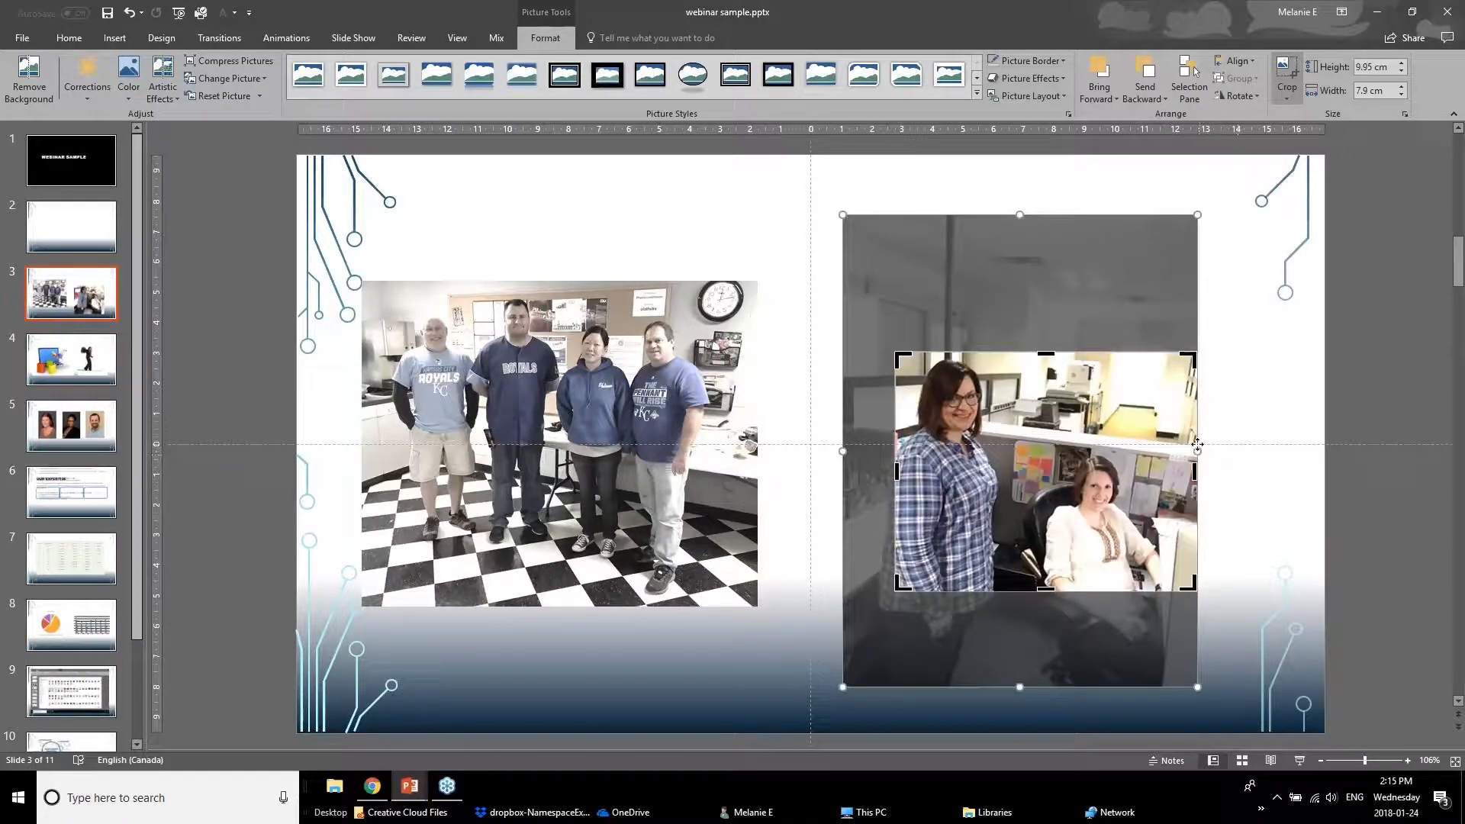
mouse_move(1197, 451)
left_mouse_down()
mouse_move(1179, 465)
mouse_move(1209, 465)
left_mouse_up()
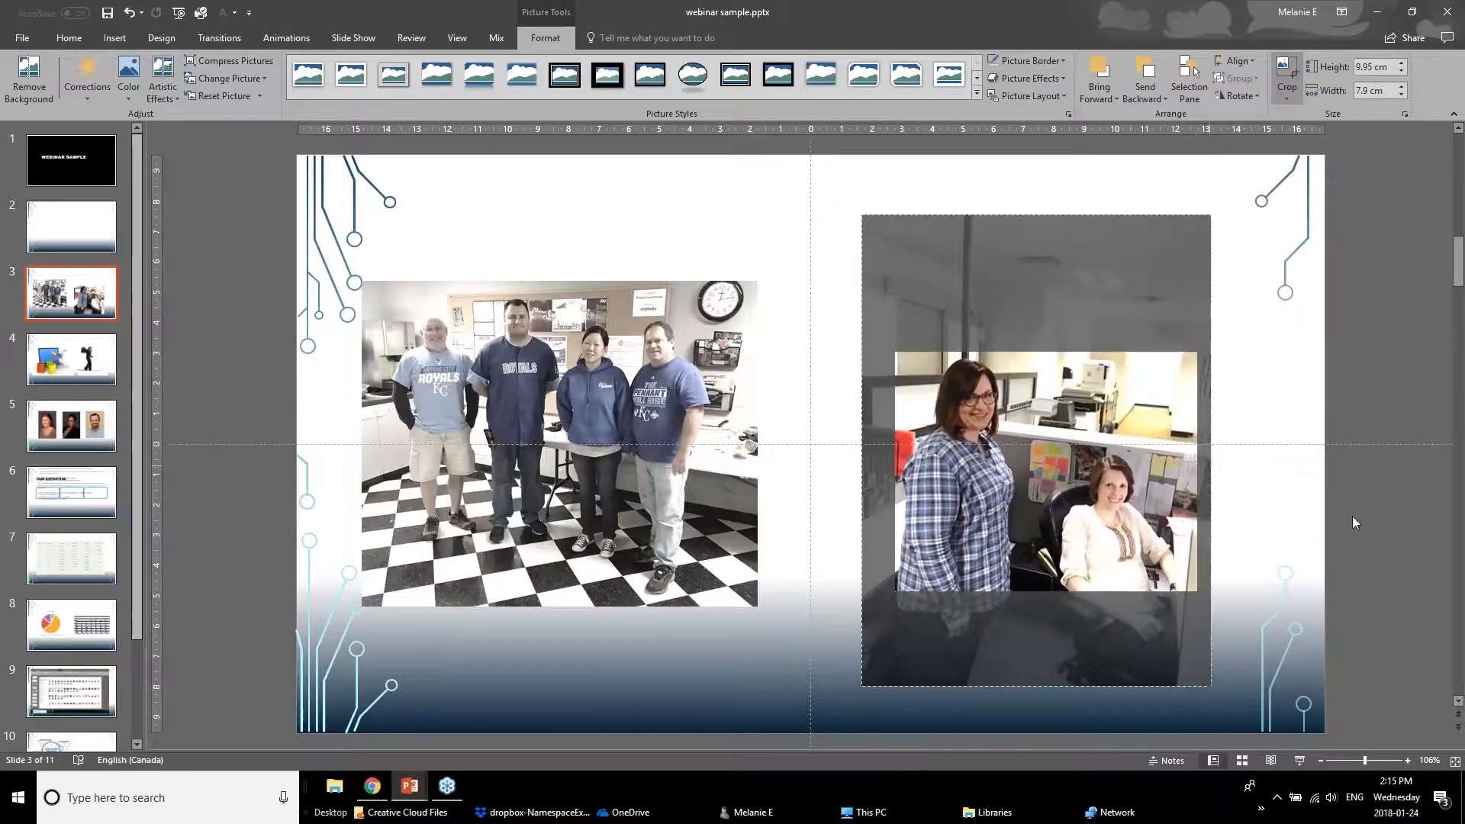
left_click(1248, 543)
- Enlarge the cropped office photo to about 11.37 by 9.03 cm and centre it vertically on its half of the slide
left_click_drag(1126, 523, 1076, 415)
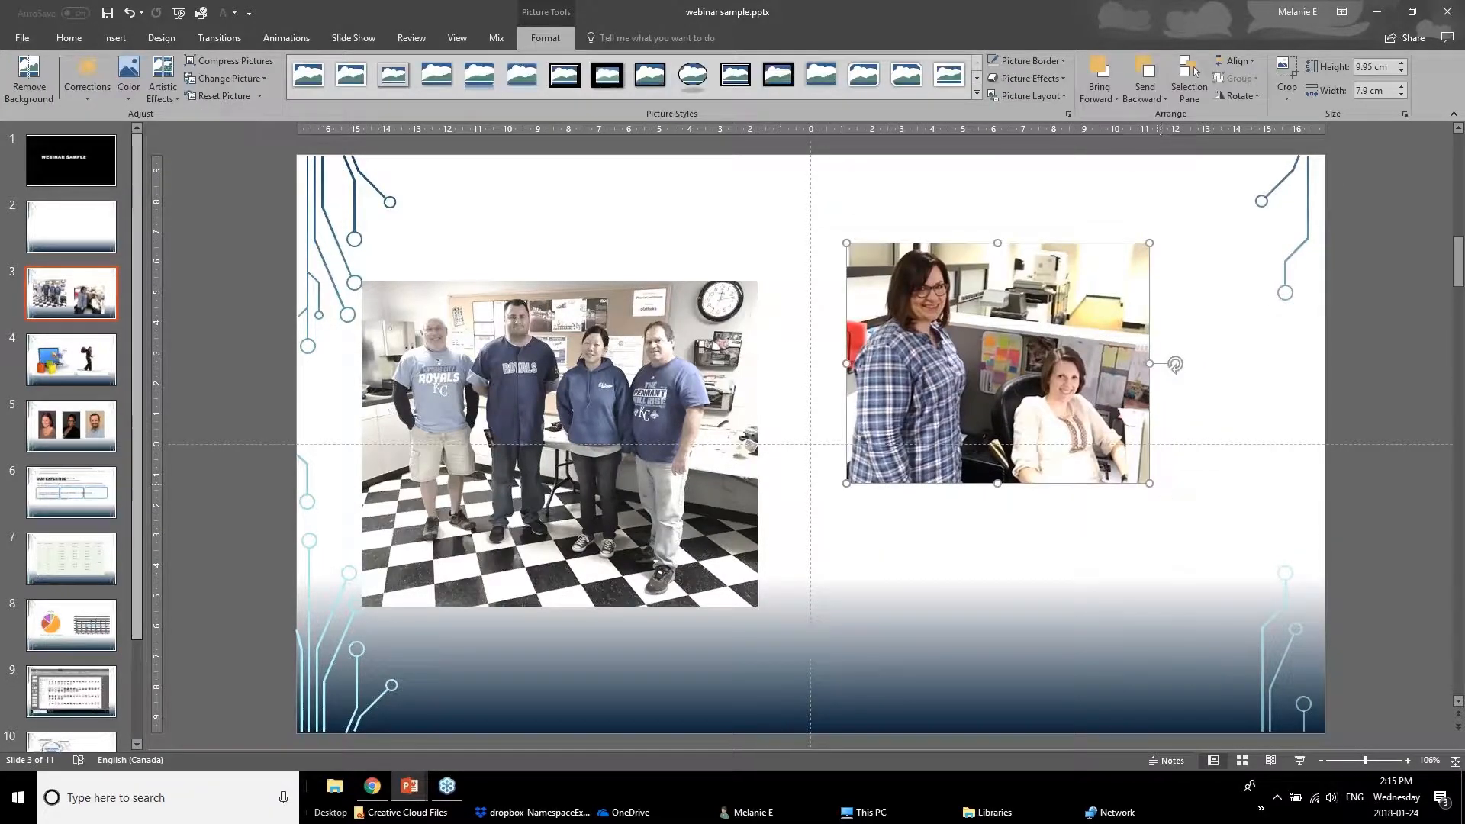
left_click_drag(1147, 484, 1191, 517)
left_click_drag(1116, 416, 1144, 475)
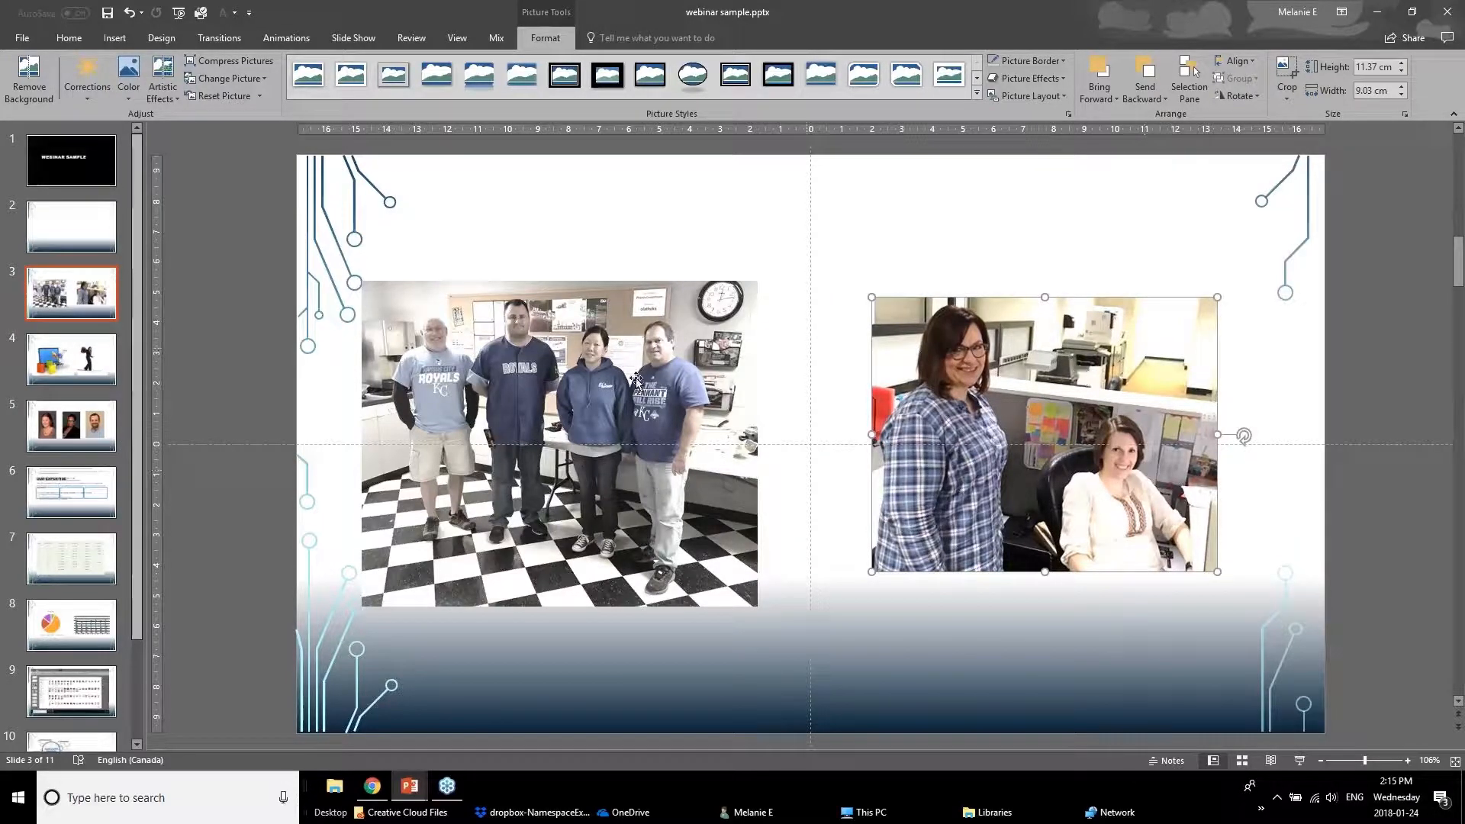
- Crop the lower part of the group photo to a height of about 5.38 cm and move the photo slightly down
left_click(557, 378)
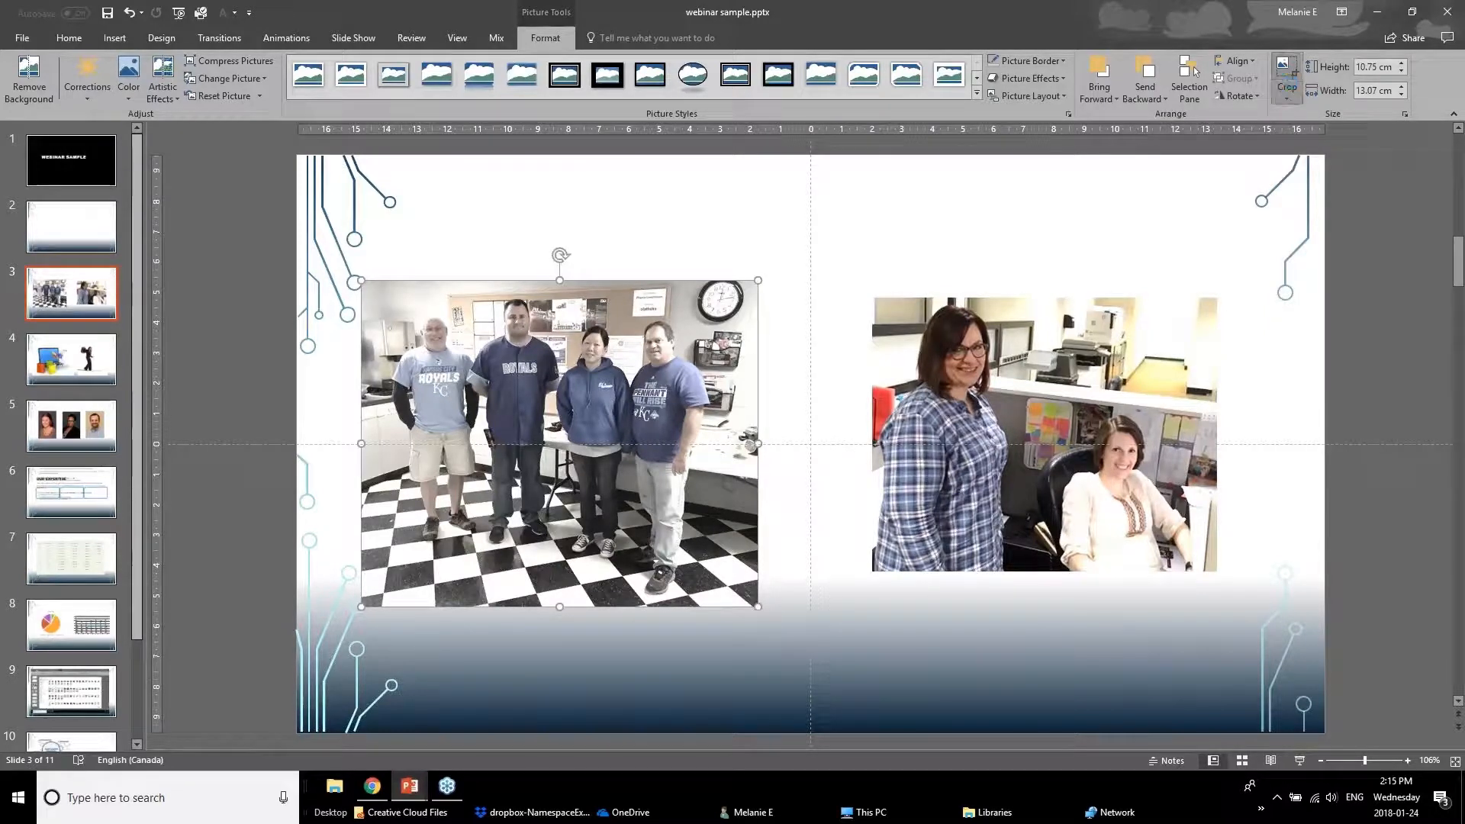
left_click(1287, 70)
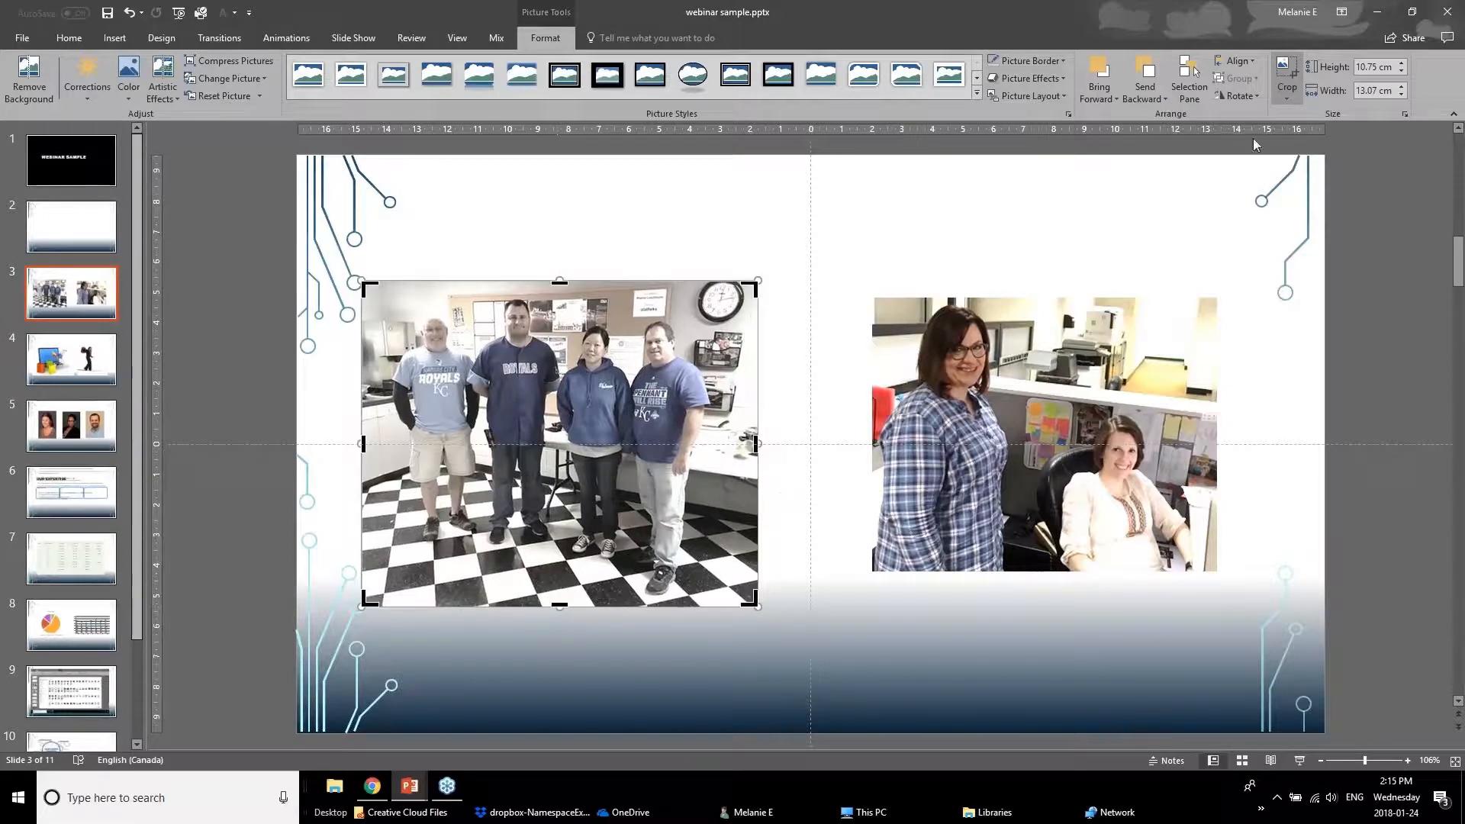
left_click_drag(561, 605, 574, 443)
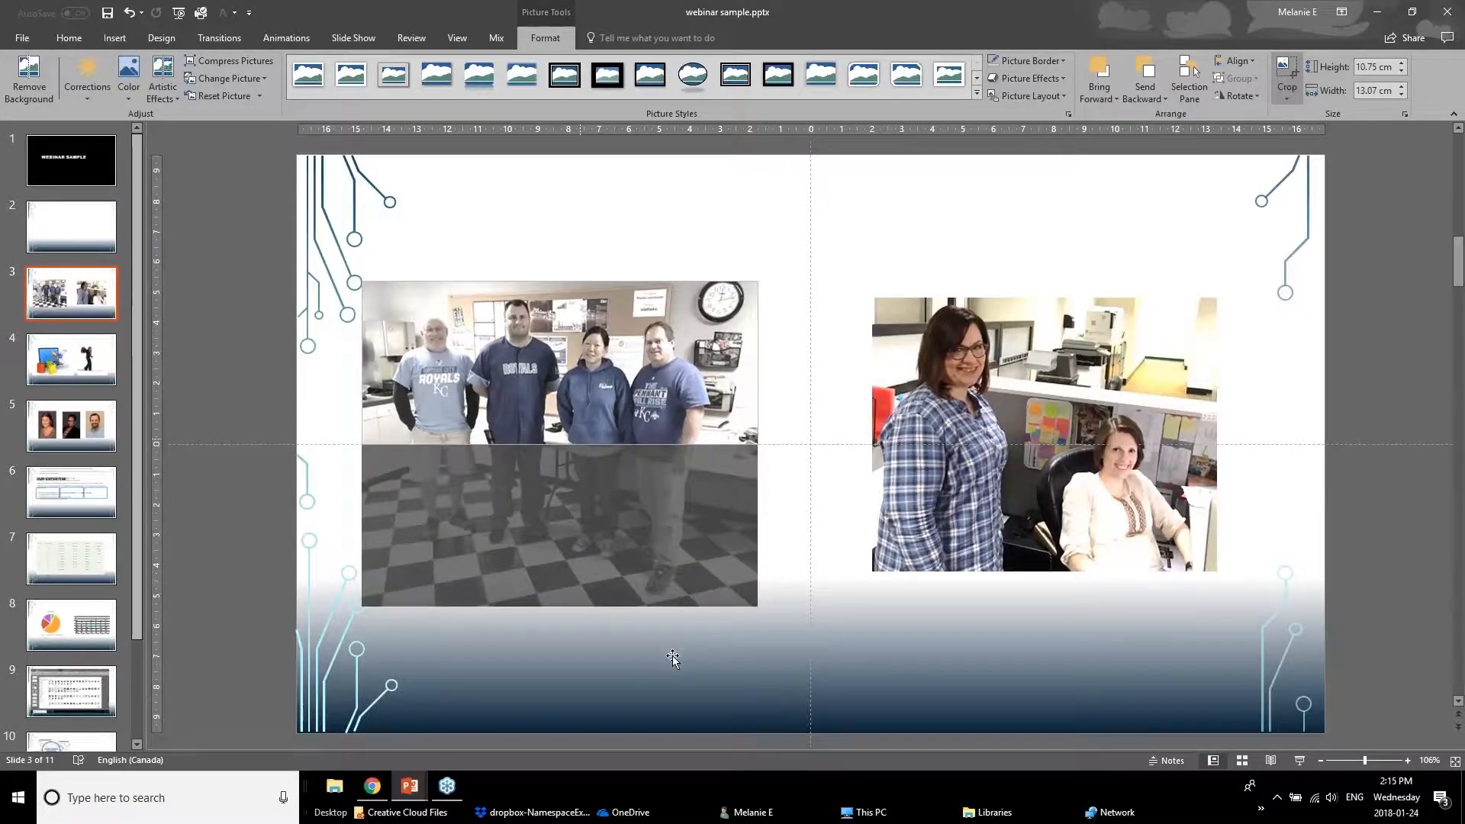
left_click(222, 577)
left_click_drag(547, 361, 554, 412)
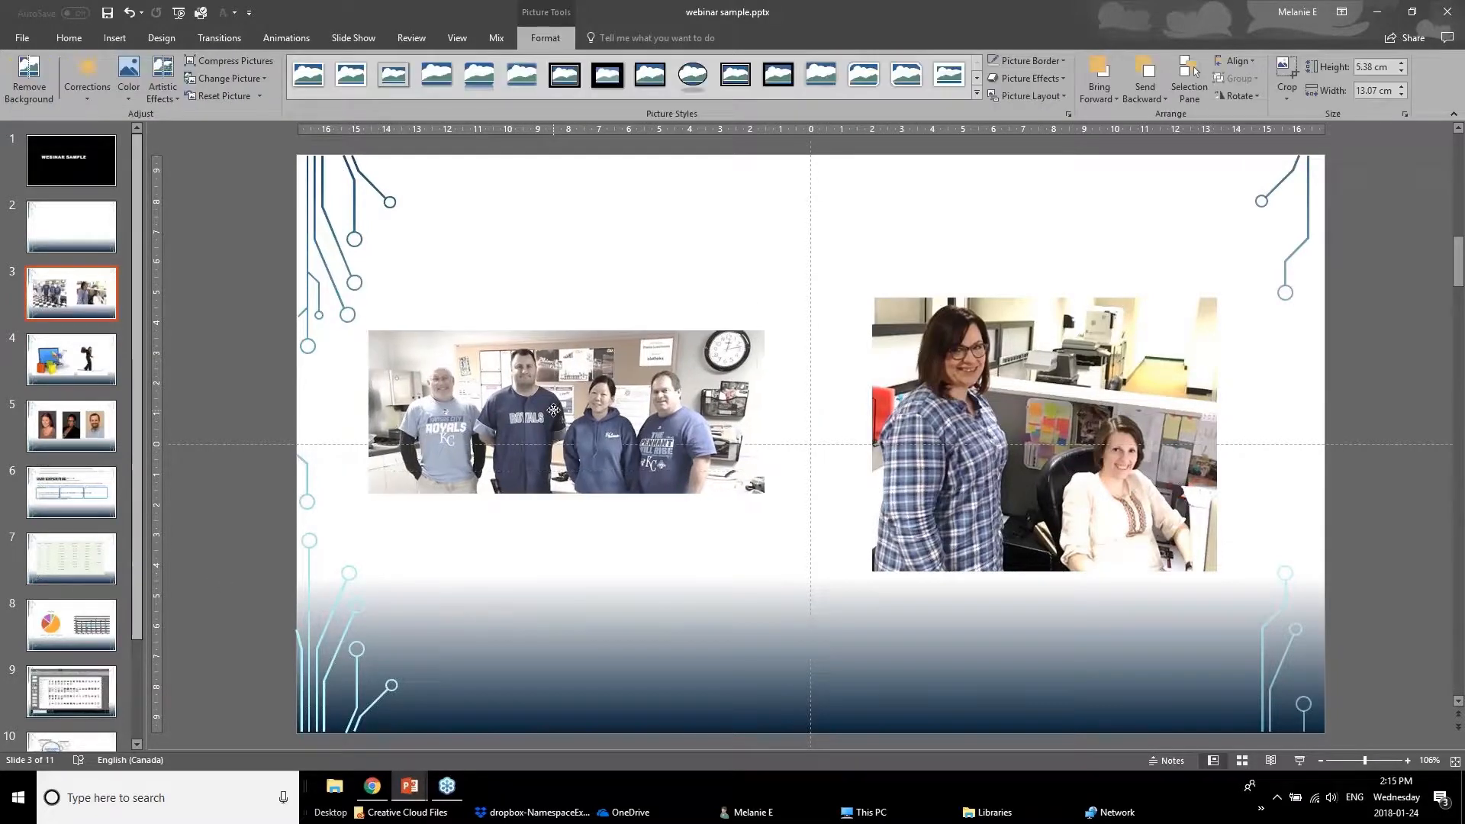
left_click(599, 421)
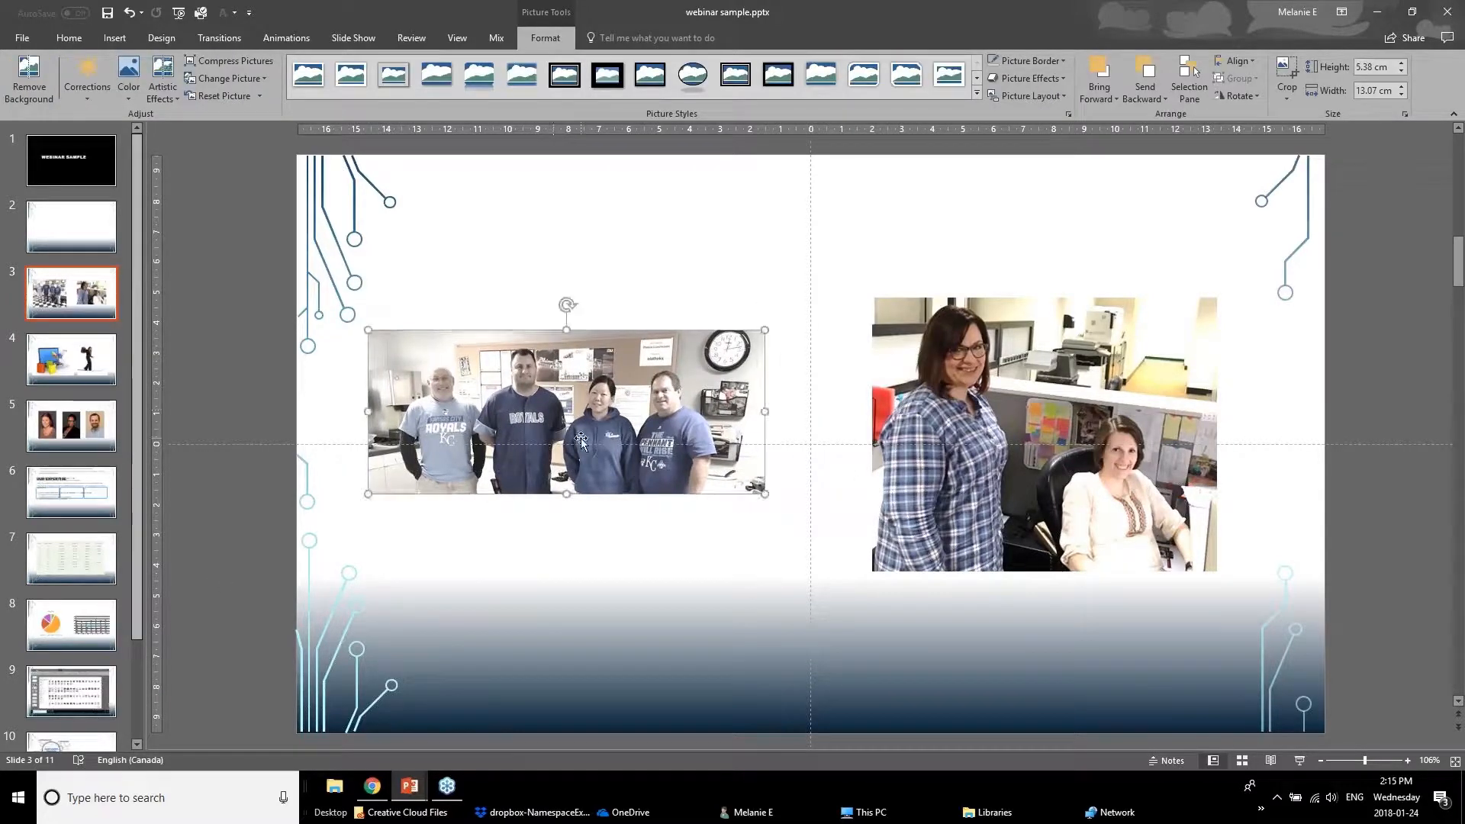
- Apply the second-lowest color saturation preset to the office photo so it matches the group photo
left_click(1043, 409)
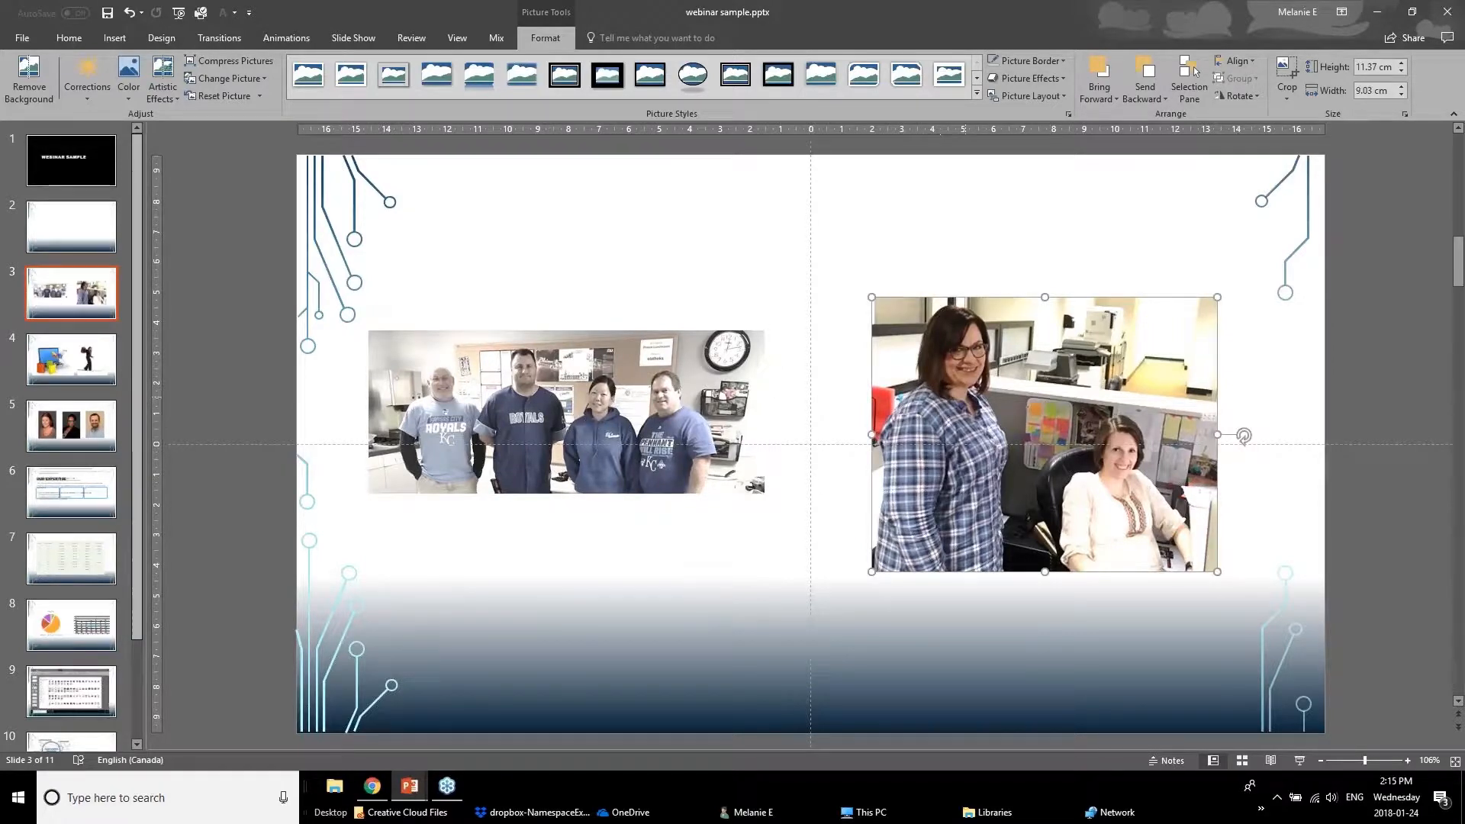
left_click(129, 76)
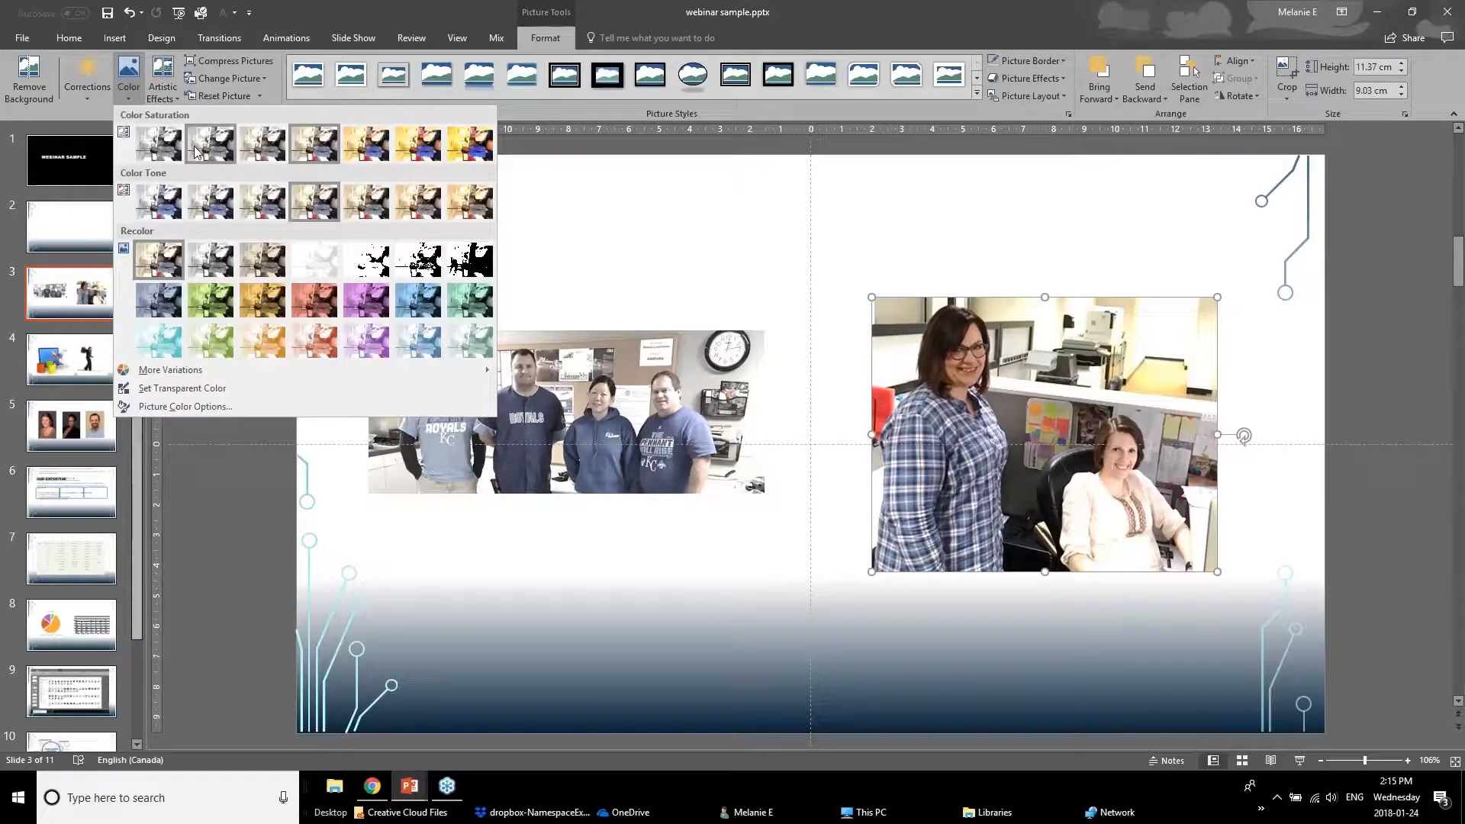
left_click(196, 147)
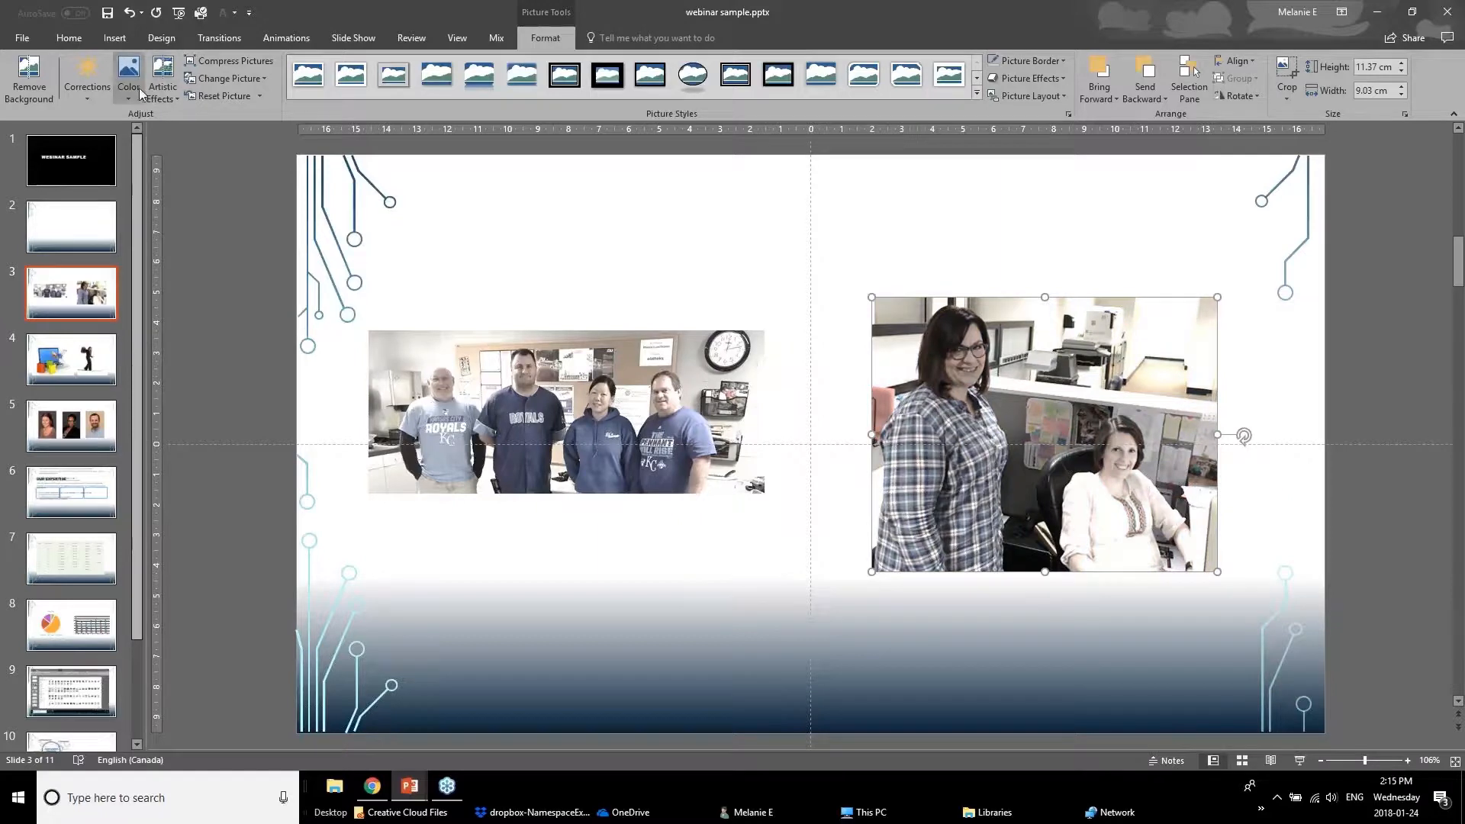
left_click(724, 540)
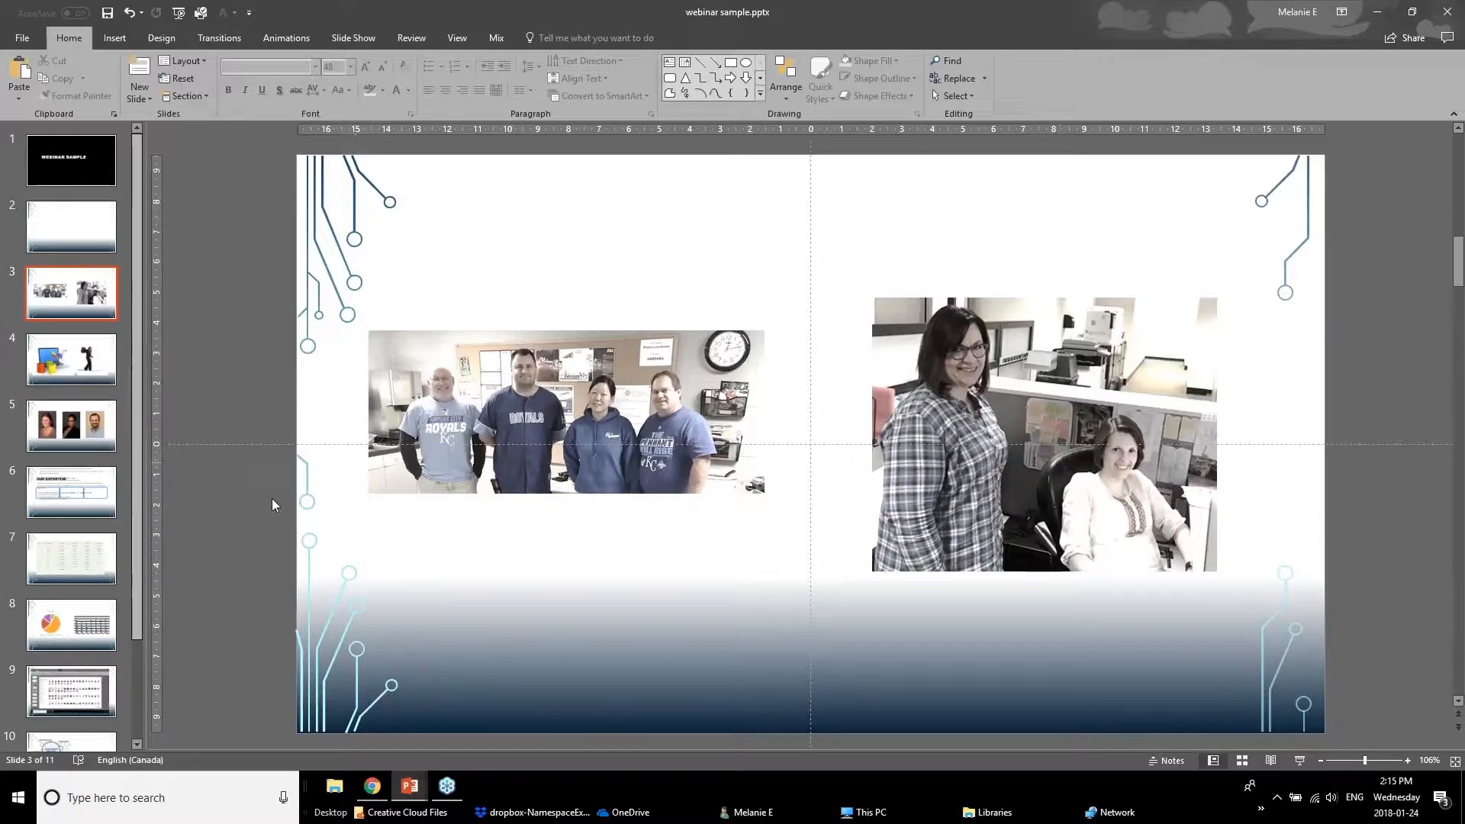
- Review the Removing Background slide in the Powerpoint Webinar January 2018 v1 presentation, then return to webinar sample.pptx
mouse_move(409, 786)
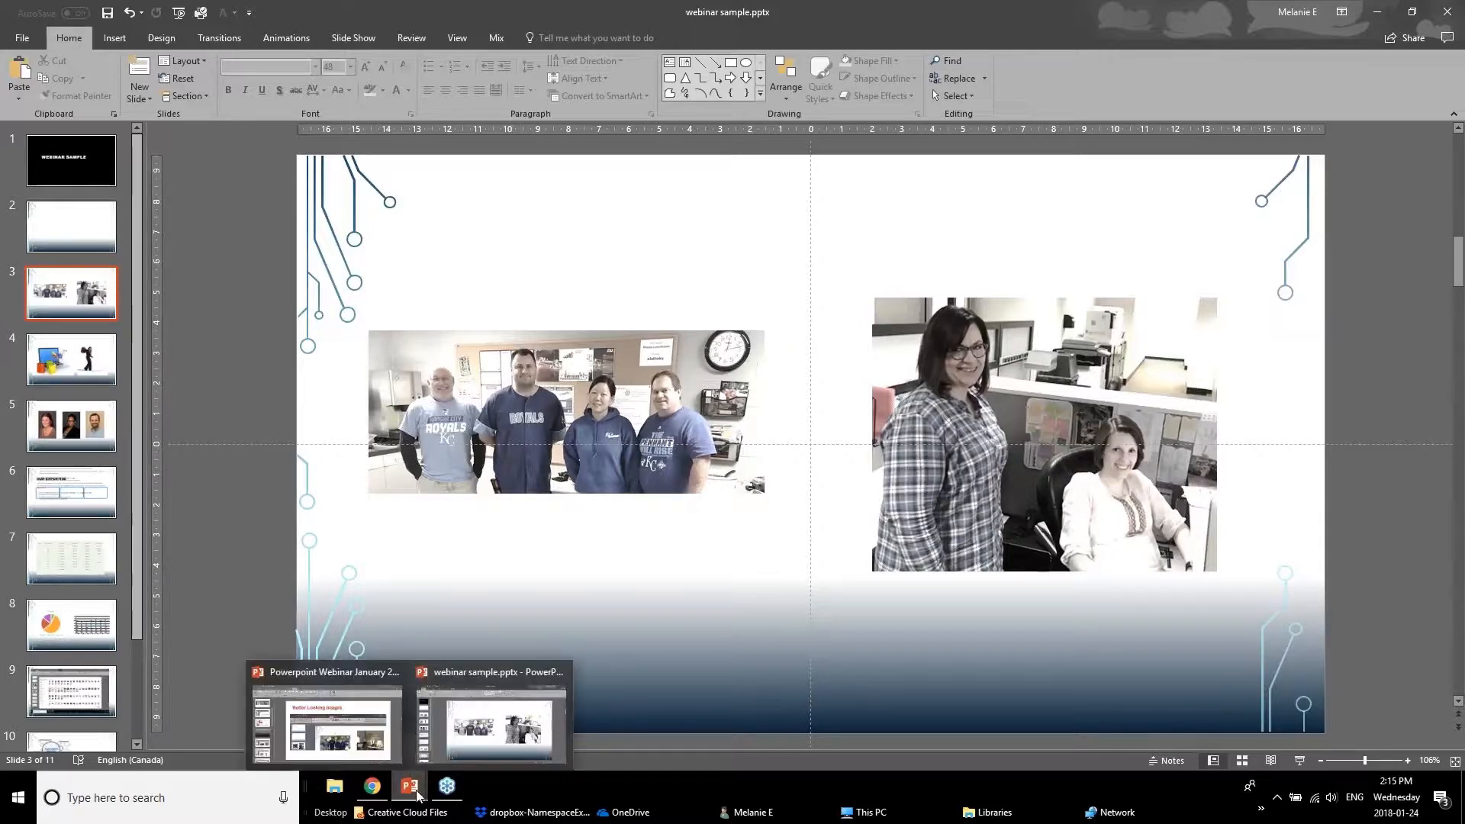
left_click(385, 753)
left_click(46, 683)
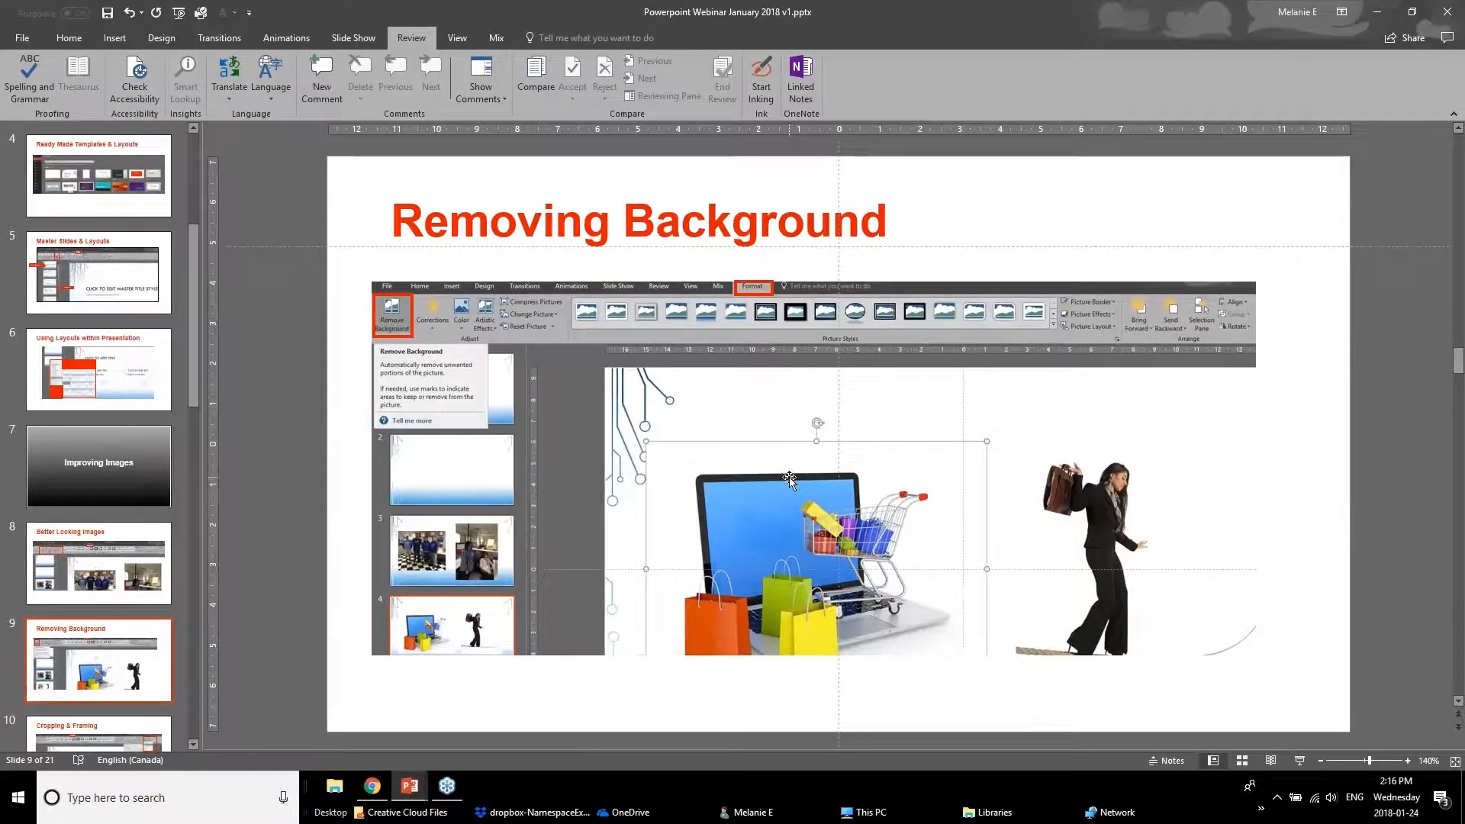
left_click(404, 788)
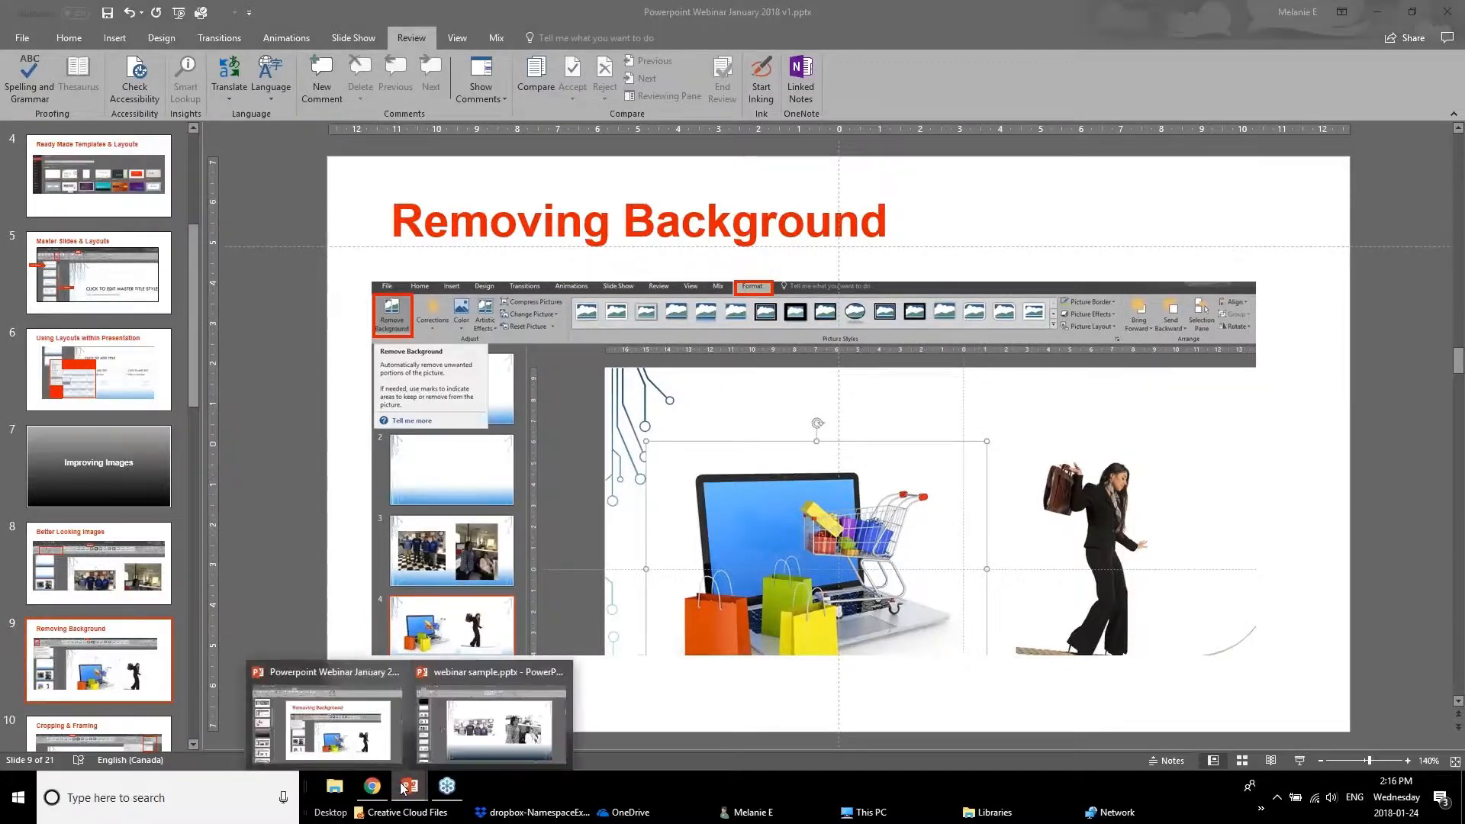
left_click(462, 714)
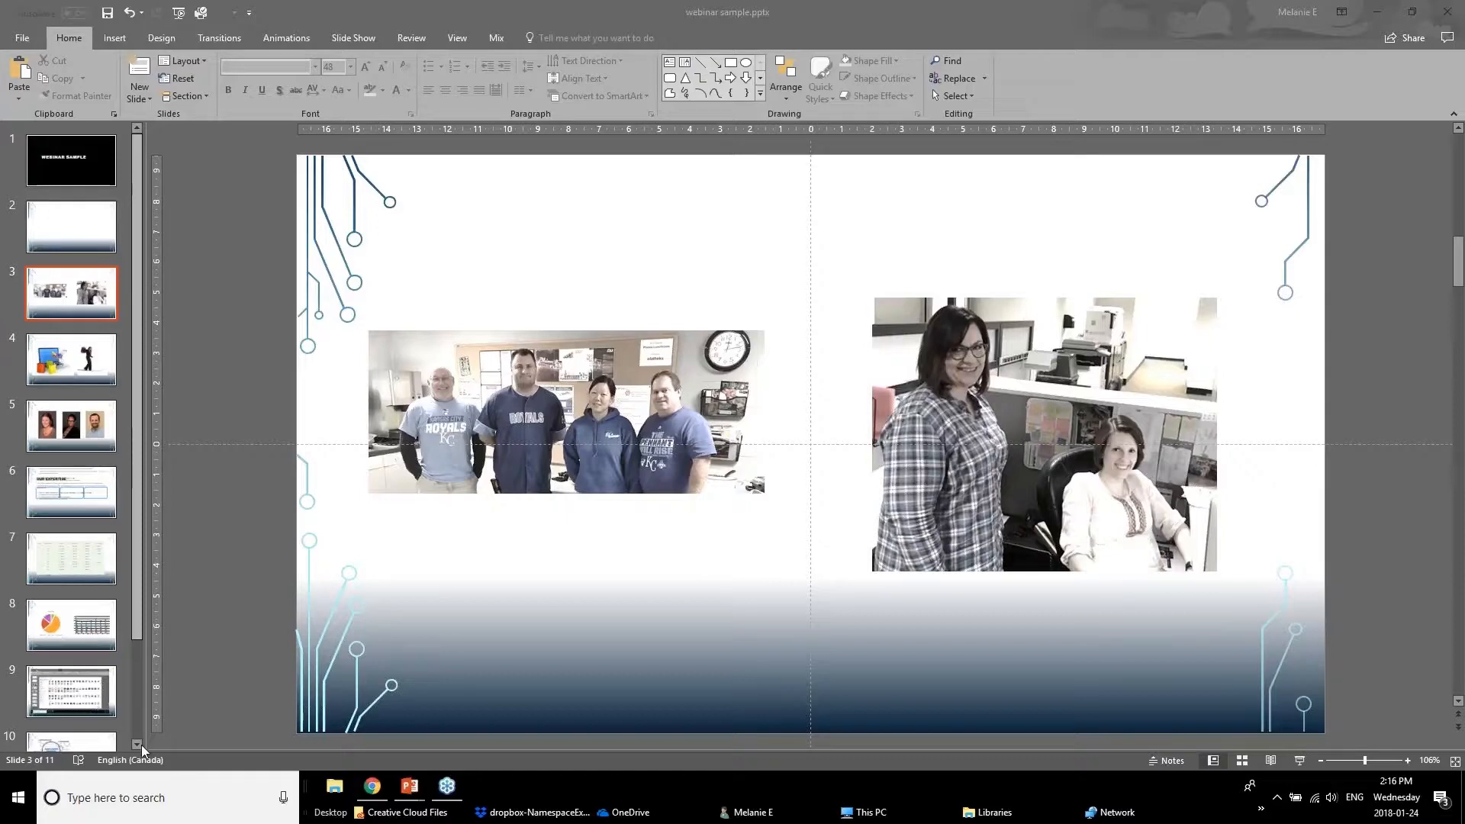
- On slide 4, spread the two pictures apart by moving the laptop picture left and the rope-walking woman right
left_click(62, 356)
left_click_drag(648, 435, 595, 446)
left_click_drag(968, 457, 1027, 454)
- Start Remove Background on slide 4's laptop picture and mark the laptop base and shopping cart as areas to keep
left_click(602, 513)
mouse_move(601, 513)
left_mouse_down()
mouse_move(589, 547)
mouse_move(594, 522)
left_mouse_up()
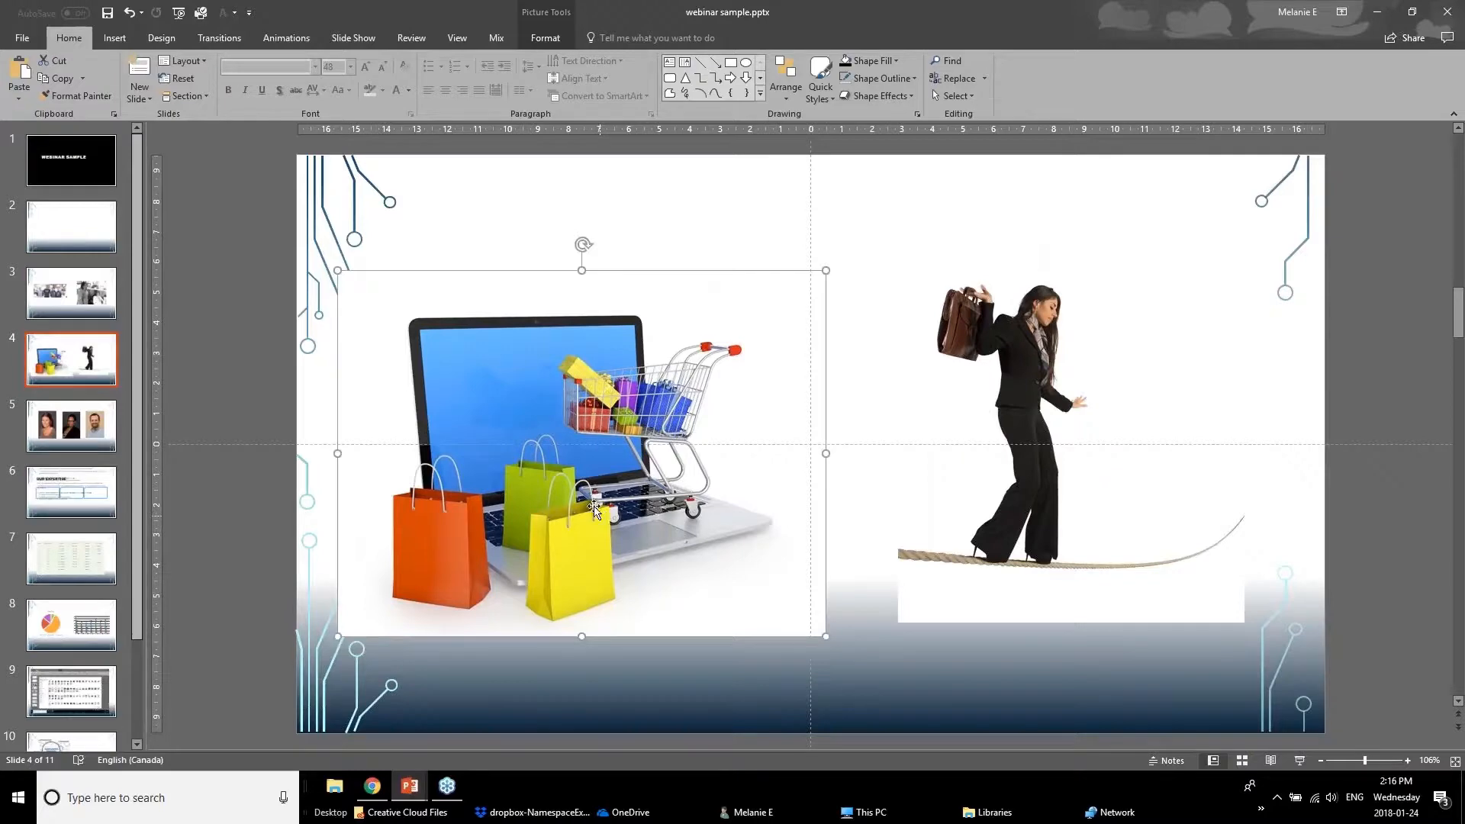
left_click(538, 15)
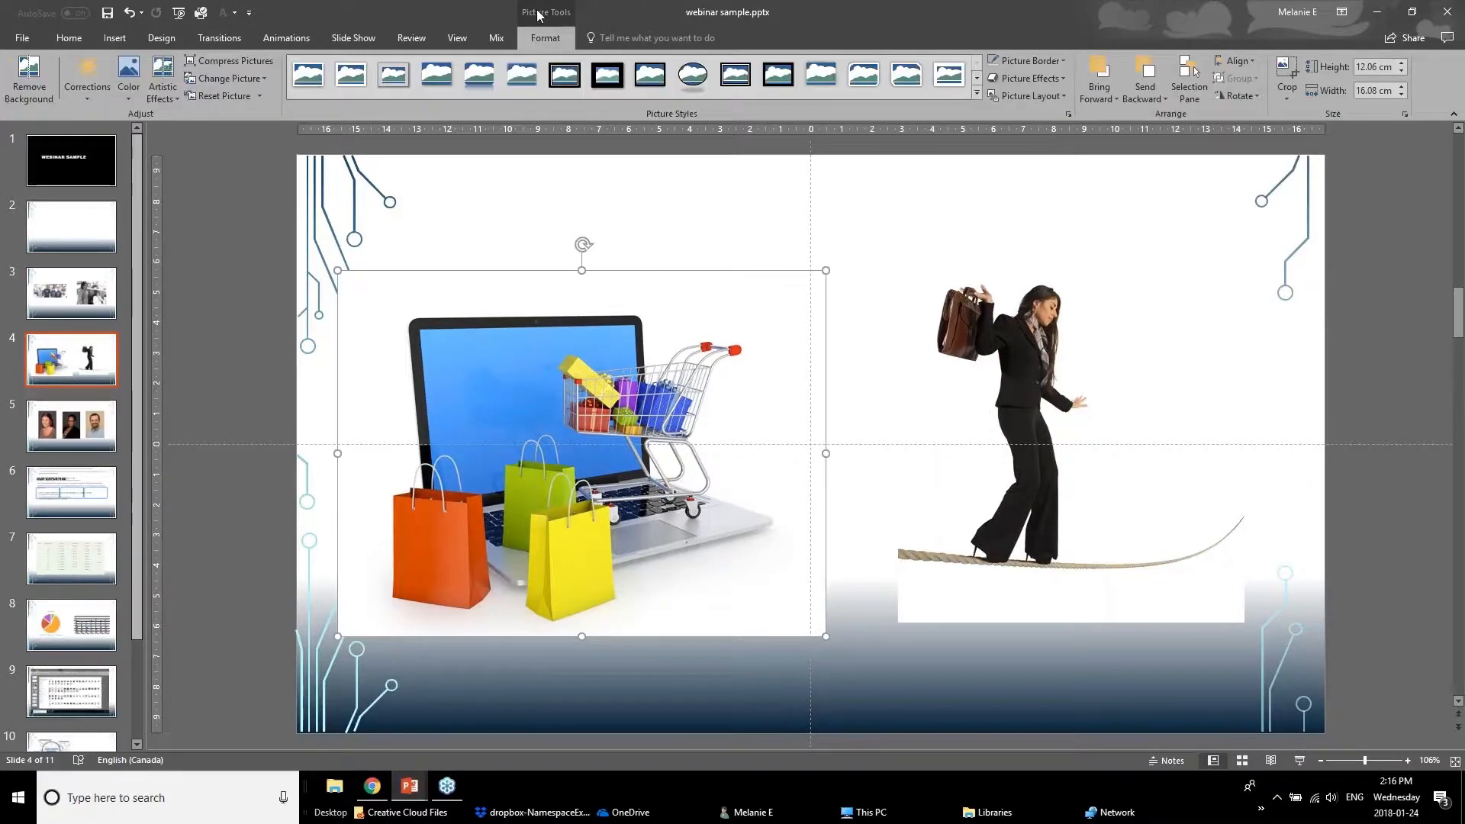
left_click(35, 89)
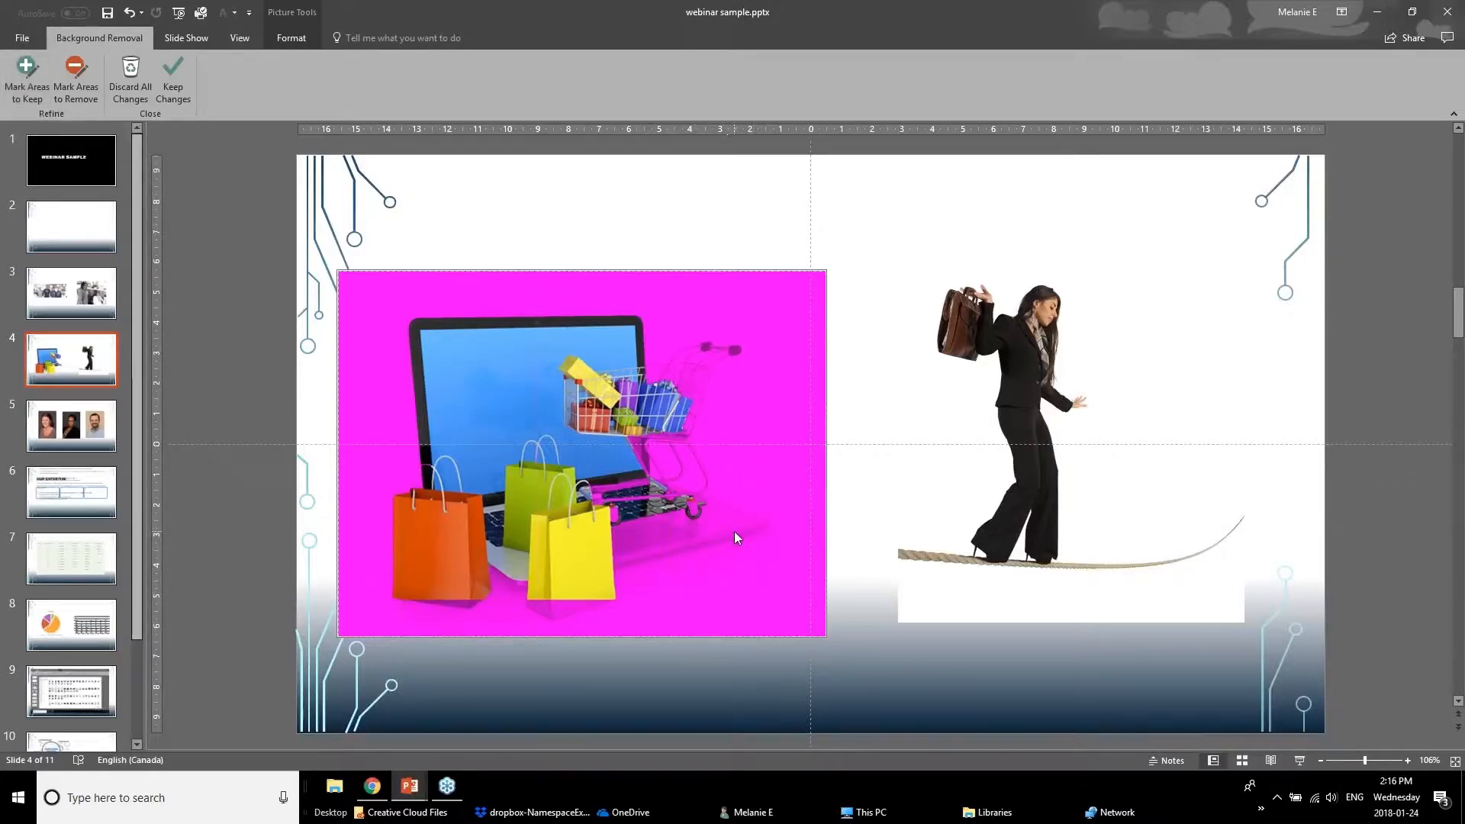
left_click(27, 97)
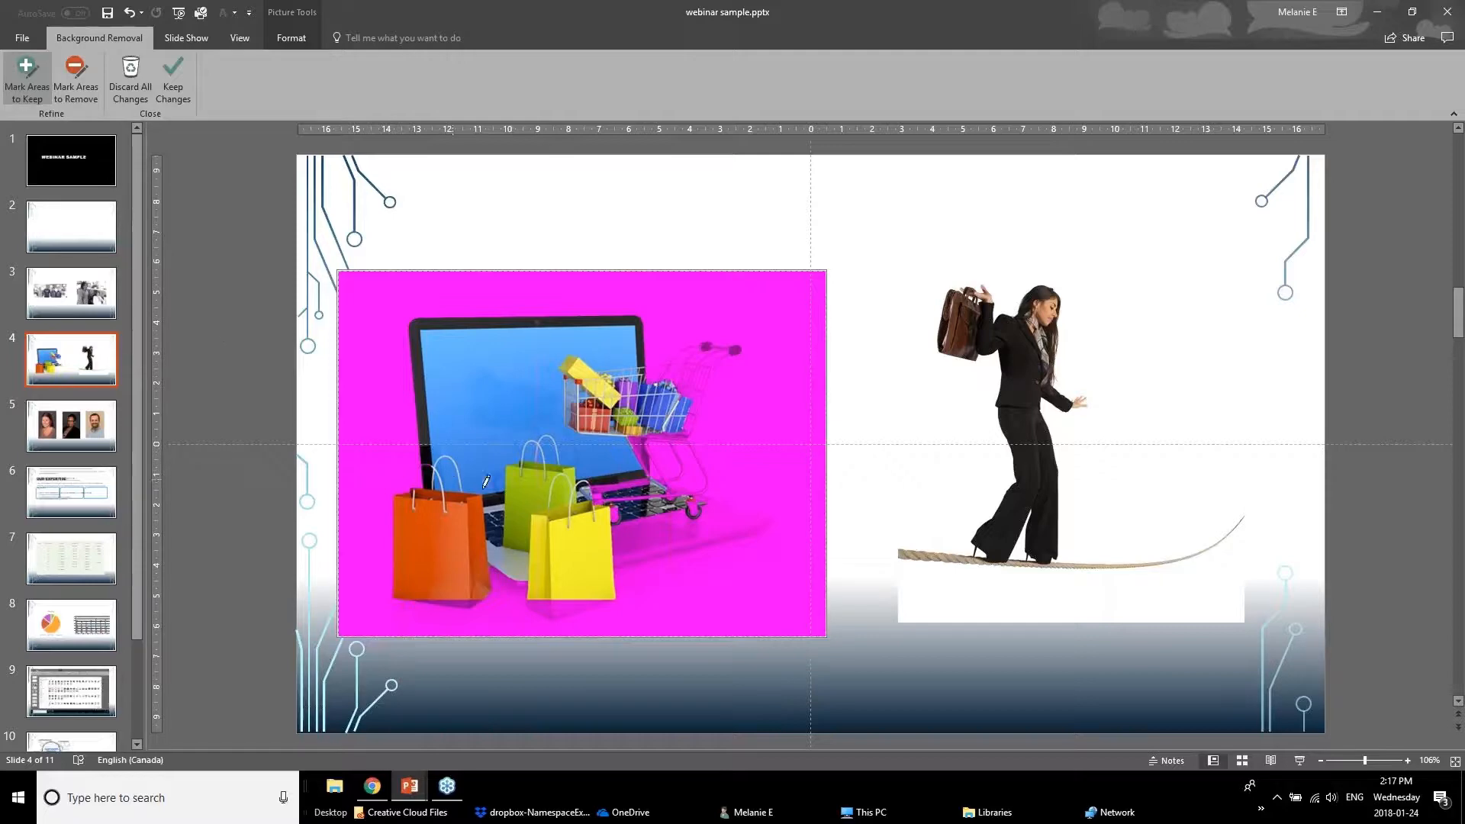
left_click_drag(718, 516, 620, 534)
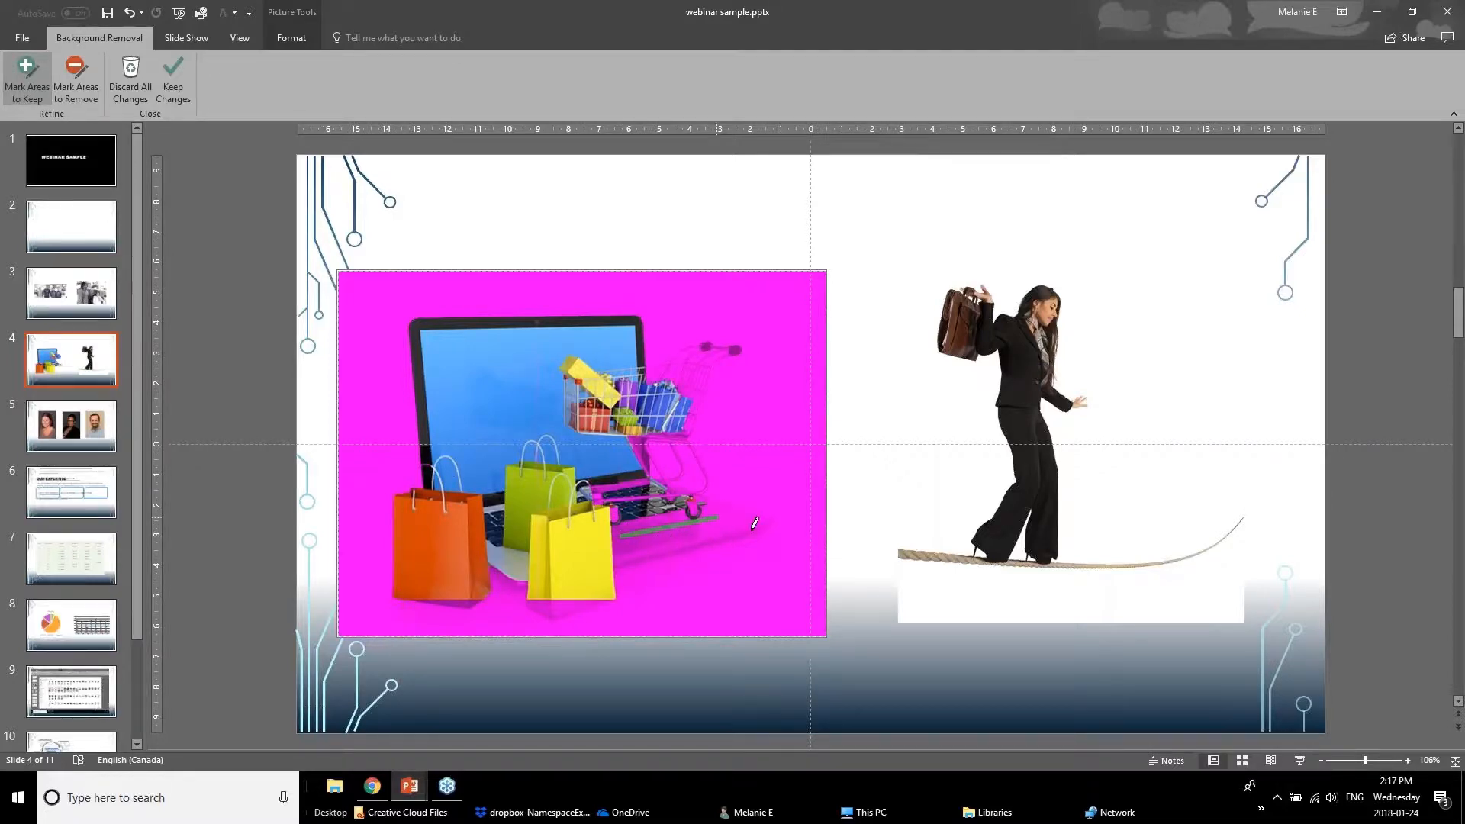
mouse_move(700, 374)
left_mouse_down()
mouse_move(682, 462)
mouse_move(711, 484)
left_mouse_up()
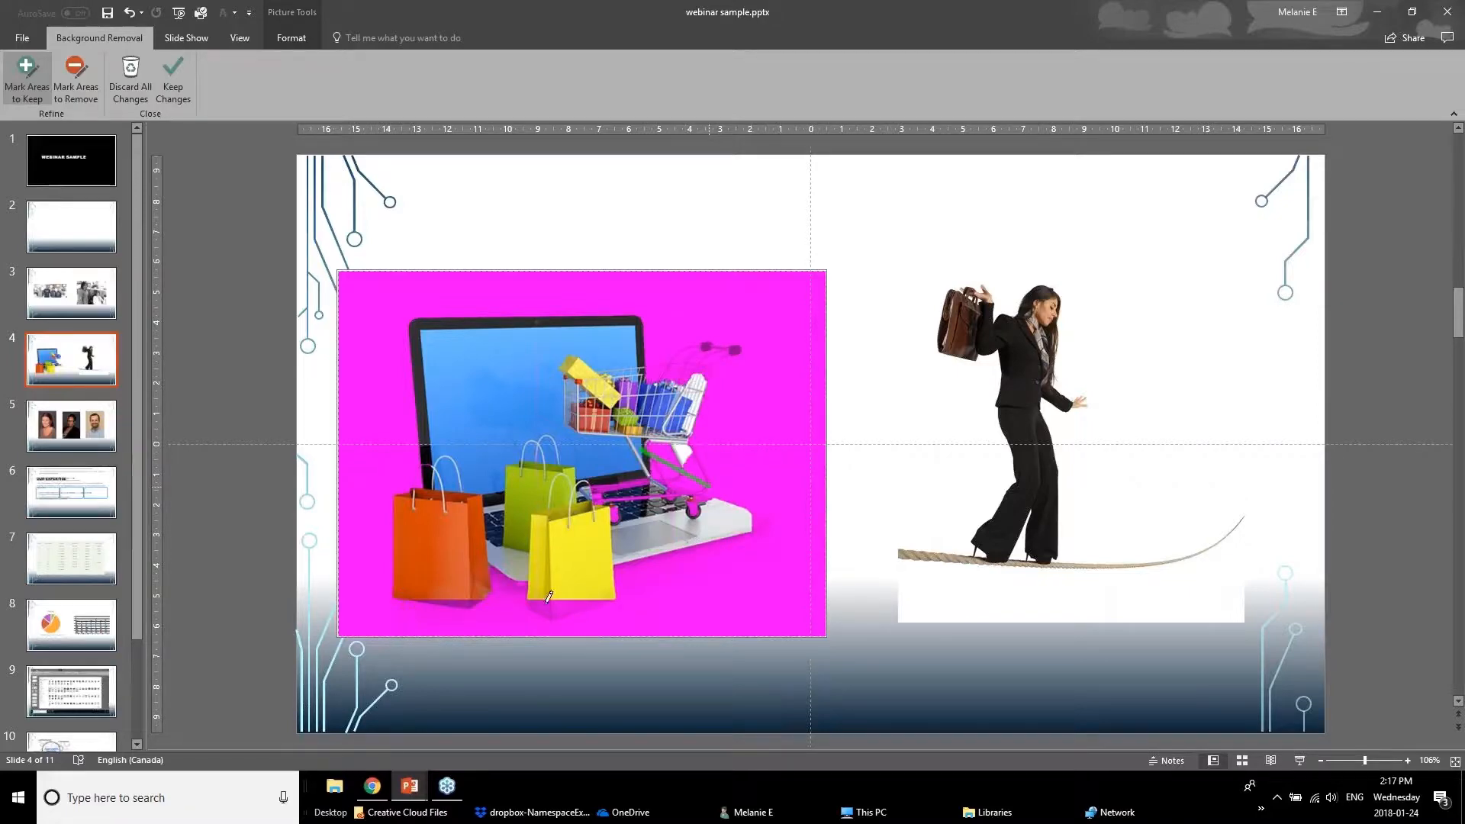
- Mark the bottoms of the shopping bags and the laptop's front edge as areas to keep and apply the background removal
left_click_drag(572, 604, 526, 593)
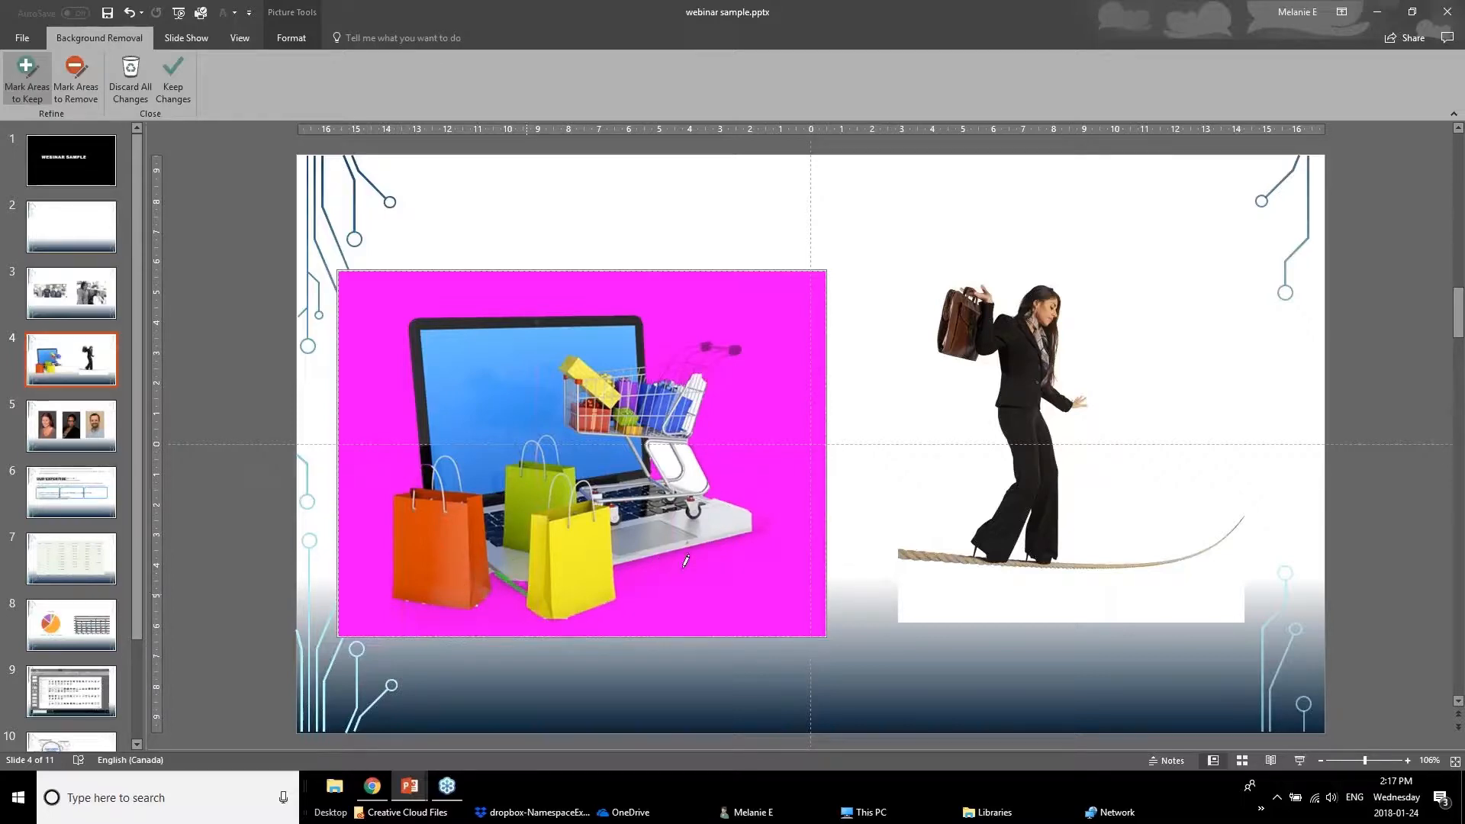
left_click_drag(647, 571, 760, 537)
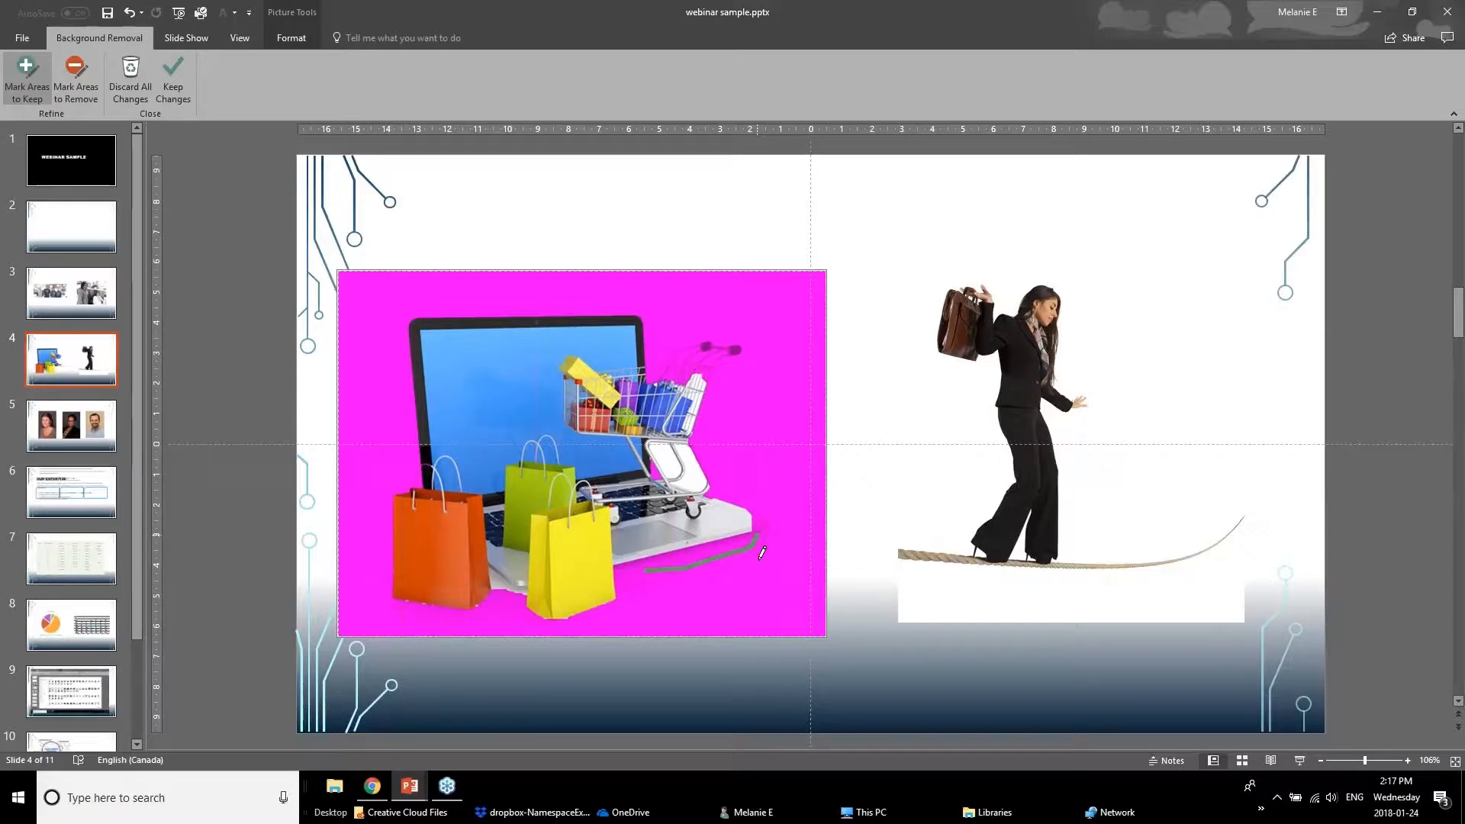
left_click_drag(768, 522, 779, 536)
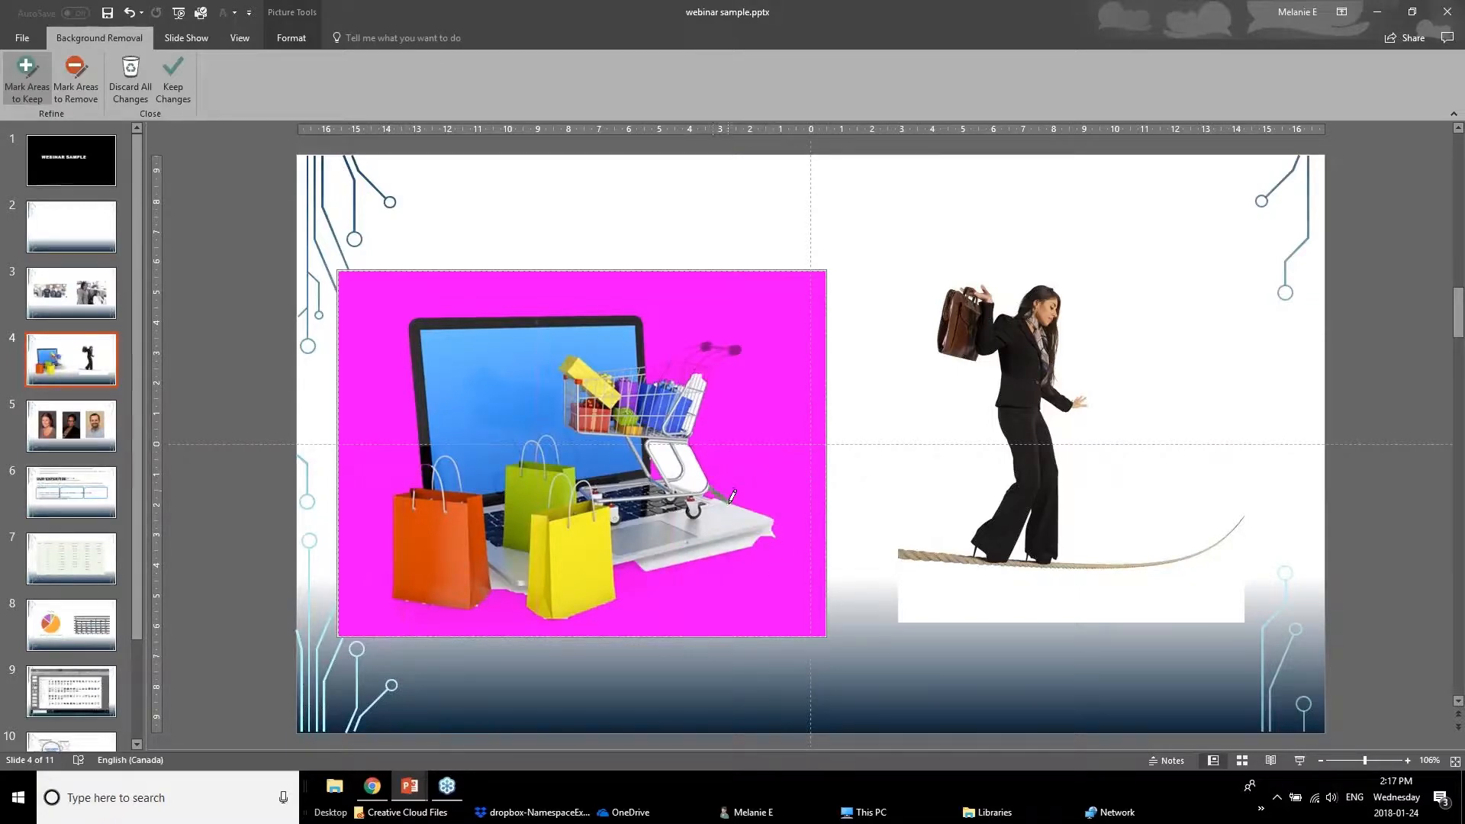
left_click_drag(620, 571, 644, 572)
left_click(176, 90)
- Move the cut-out laptop picture slightly up on the slide
left_click_drag(604, 563, 545, 452)
left_click_drag(470, 353, 524, 436)
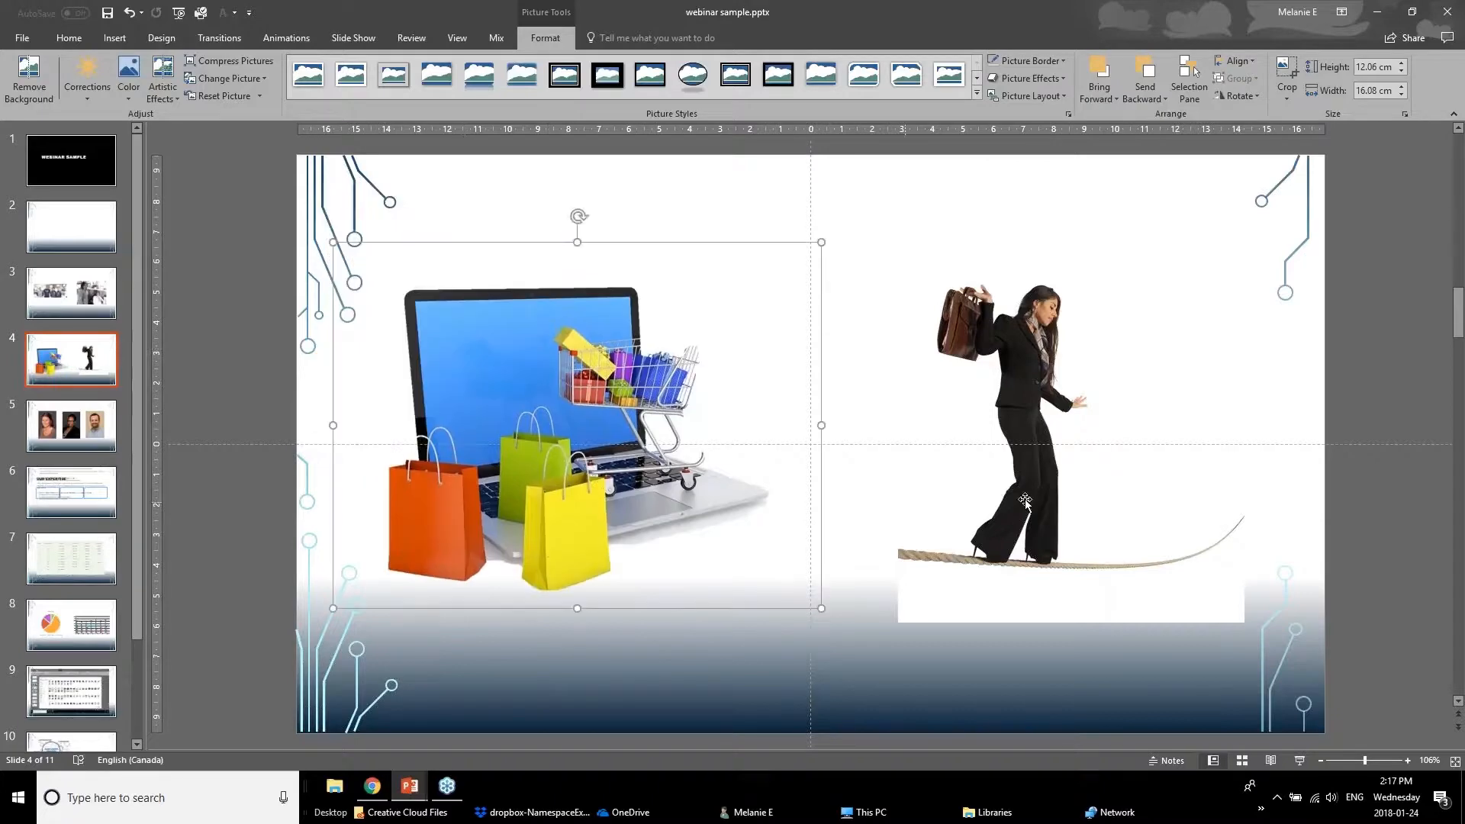
- Remove the background of the rope-walking woman picture, marking both ends of the rope as areas to keep
left_click(1048, 254)
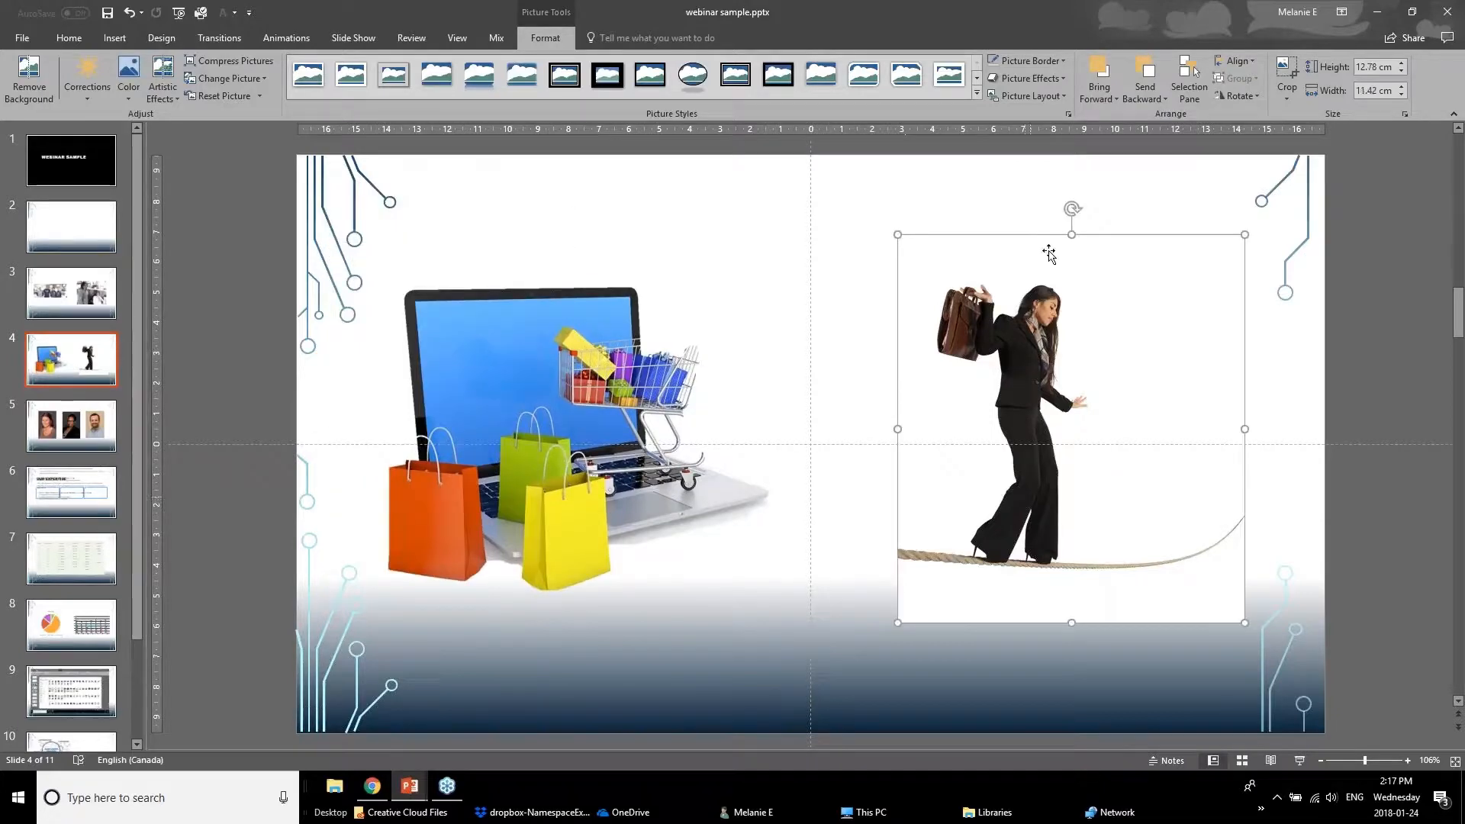
left_click(29, 76)
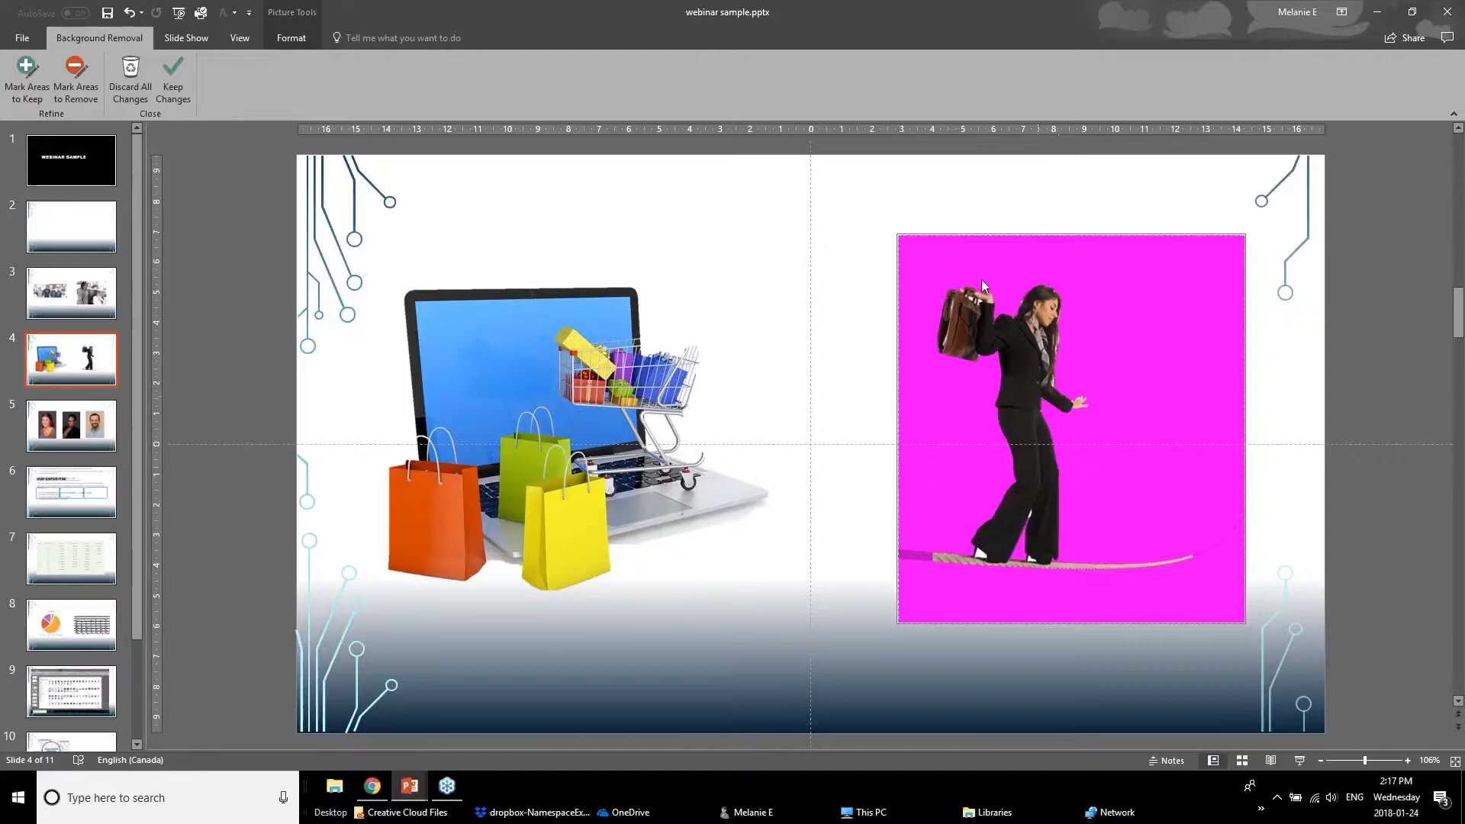
left_click(26, 76)
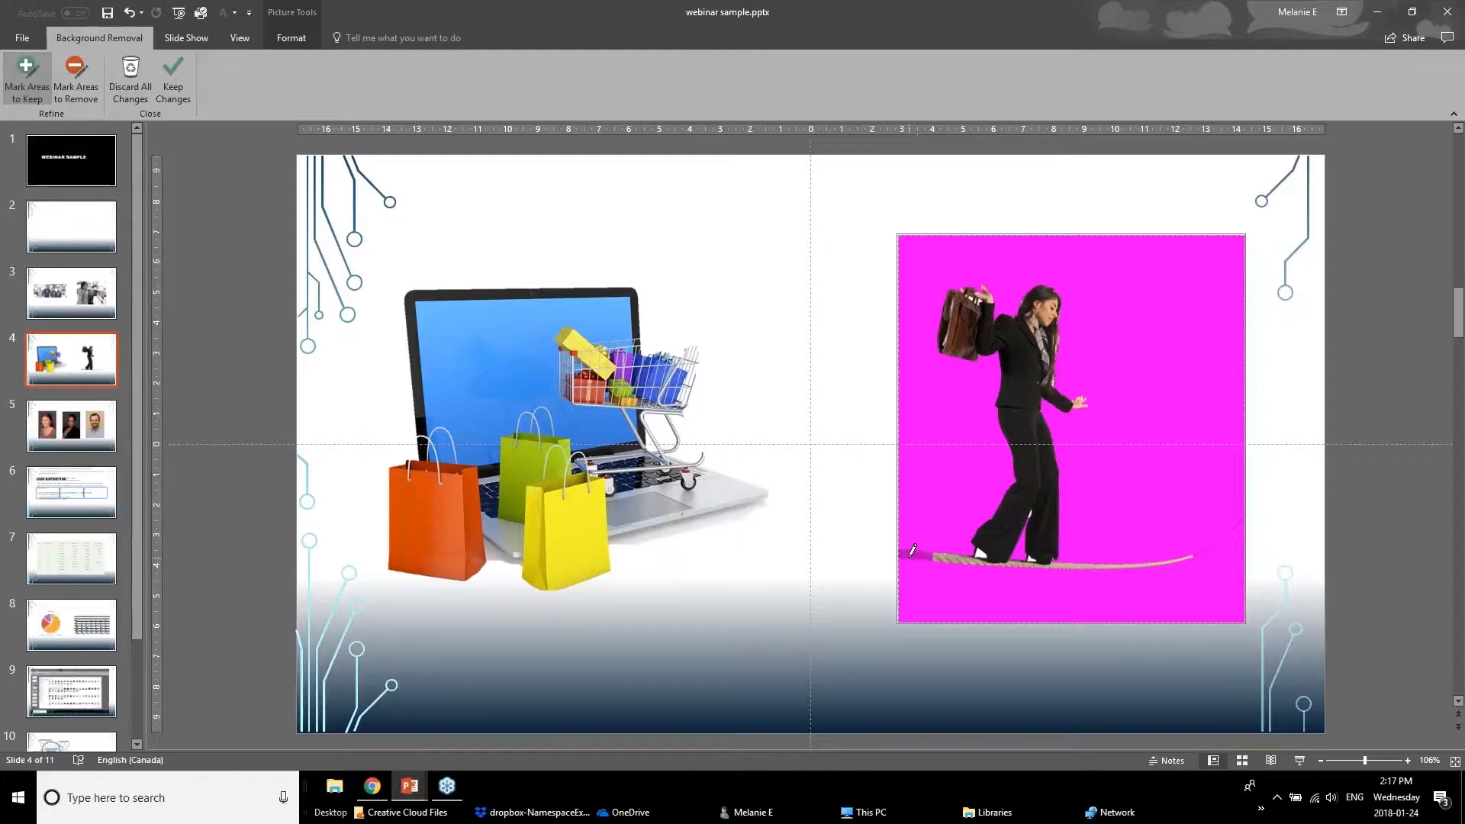
left_click_drag(909, 557, 951, 560)
left_click_drag(1199, 549, 1217, 543)
left_click(173, 80)
- Bring the rope-walking woman picture forward and reposition it slightly higher and closer to the laptop picture
left_click_drag(1051, 456, 989, 422)
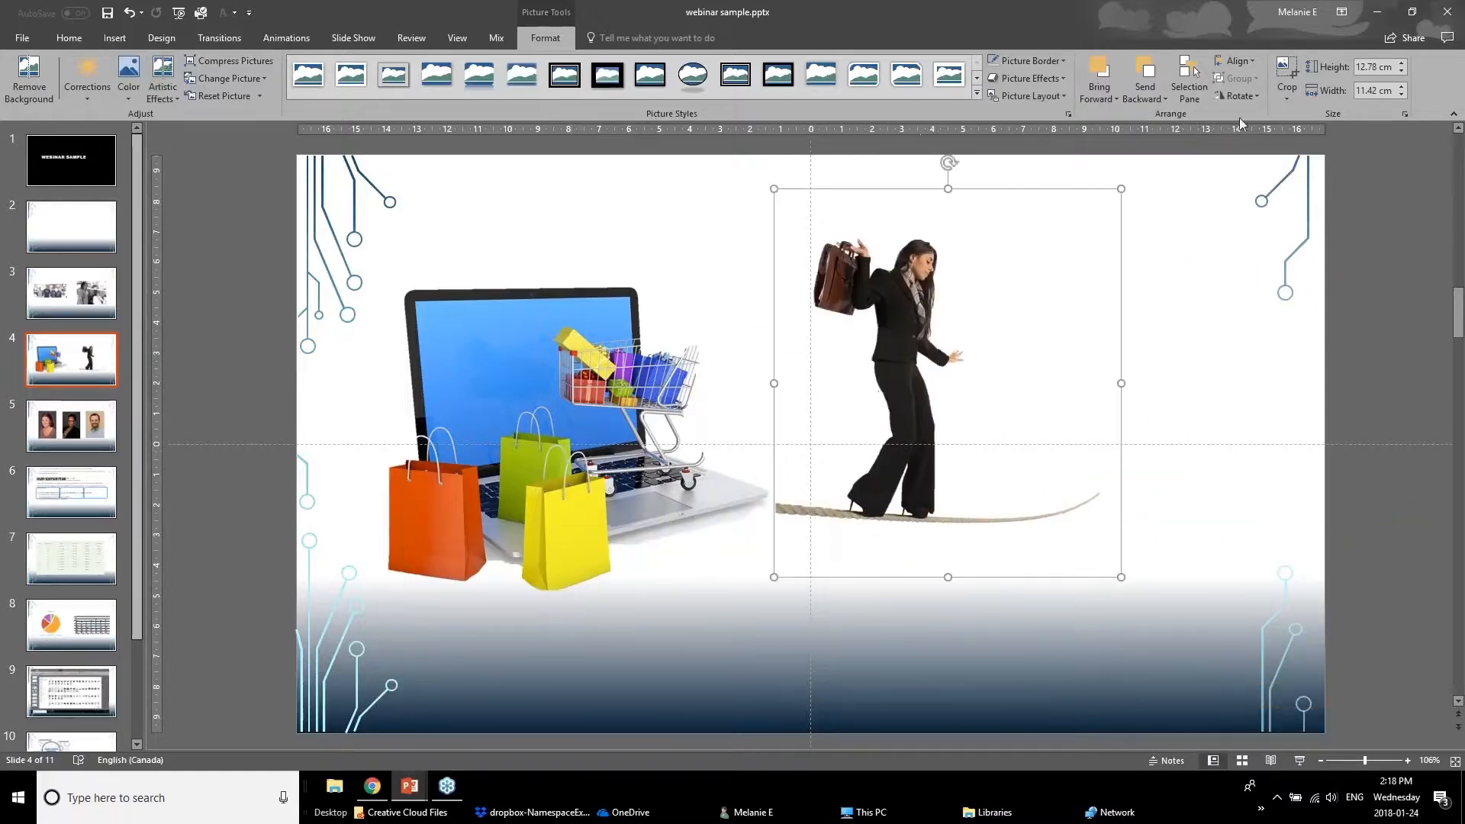
left_click(1094, 100)
left_click(1103, 116)
left_click_drag(908, 358, 1023, 415)
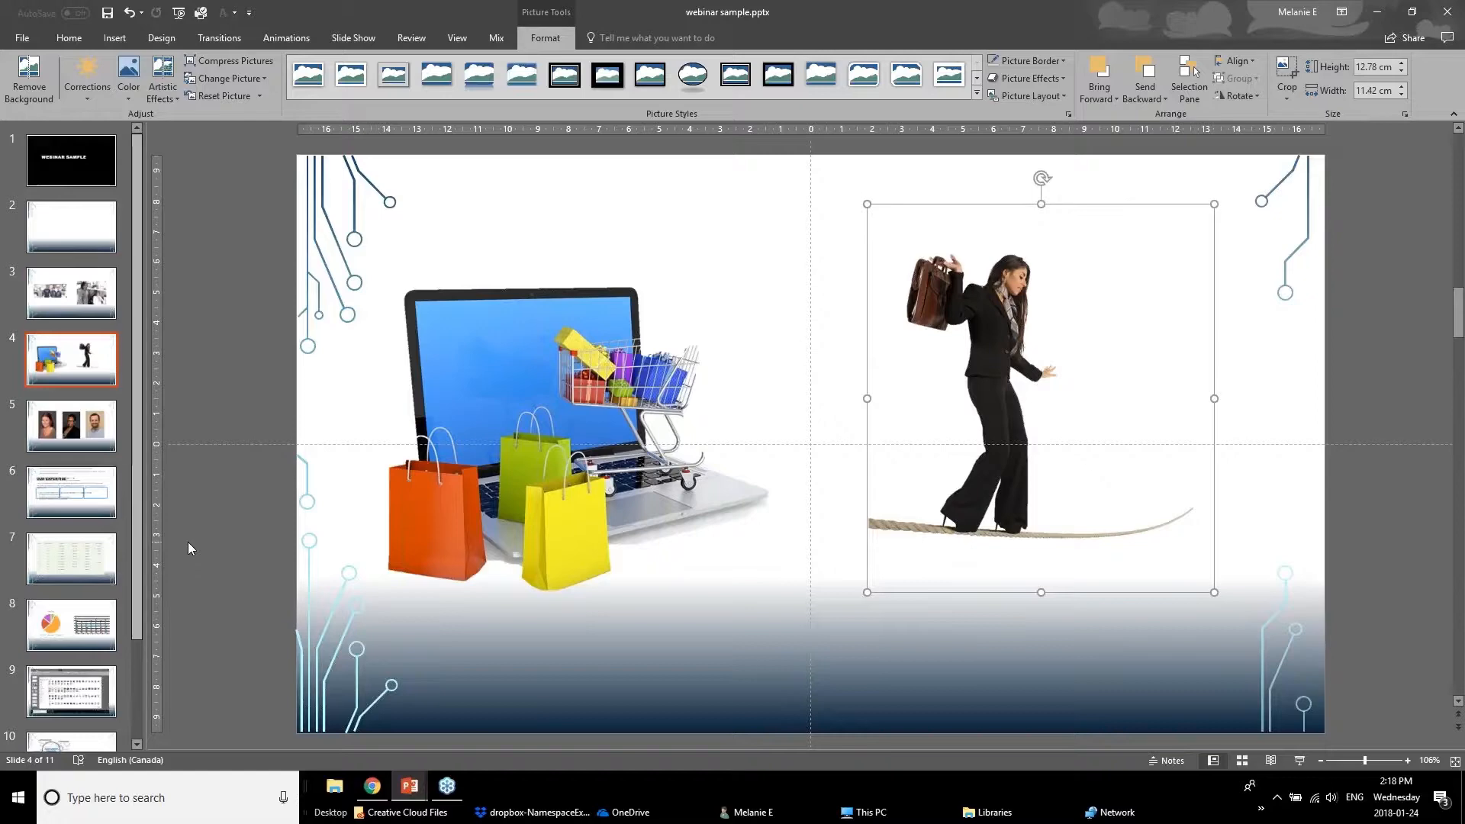
- On slide 5, crop the left portrait to an oval shape
left_click(53, 428)
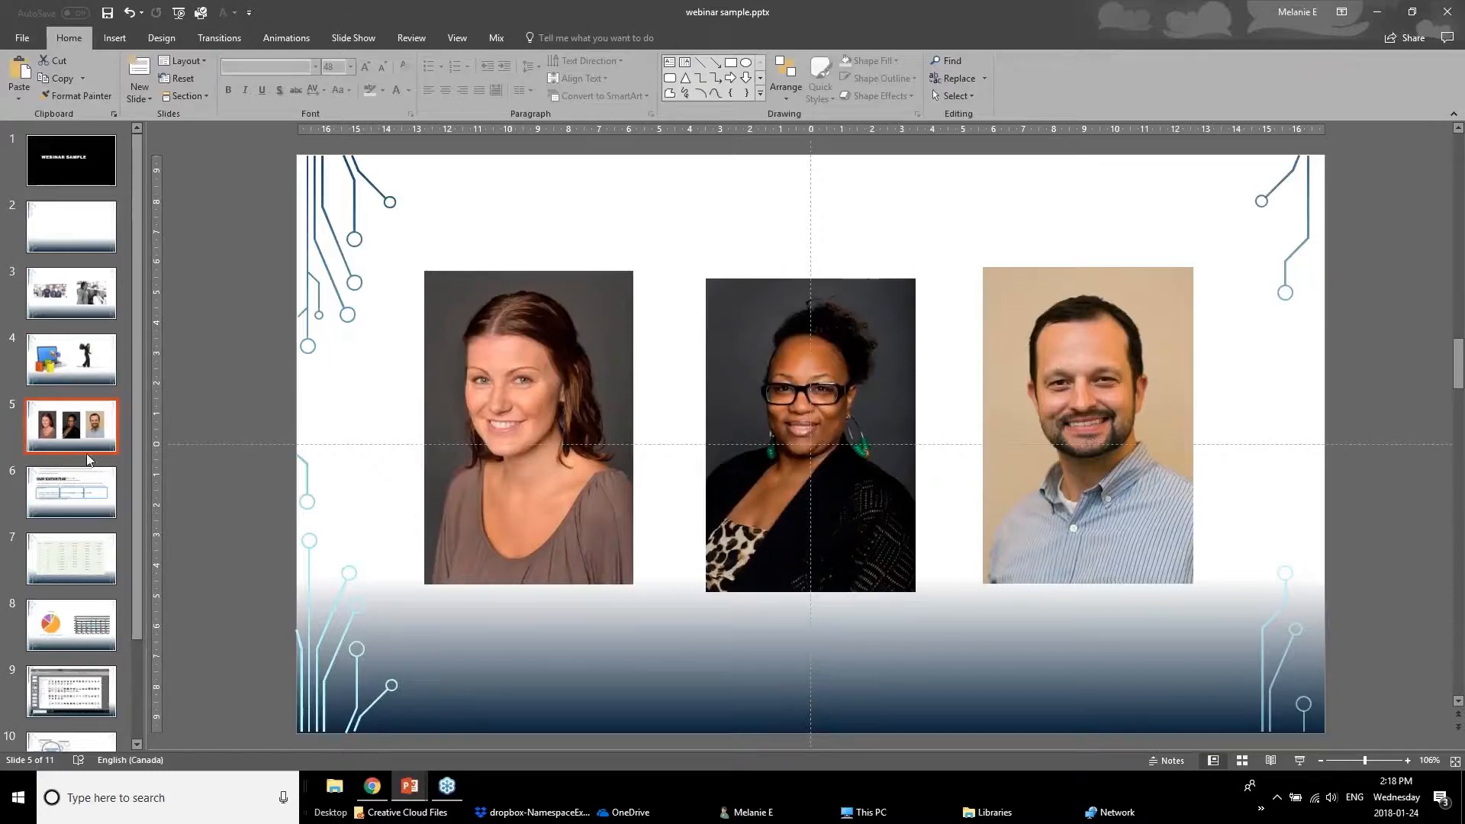
left_click(443, 458)
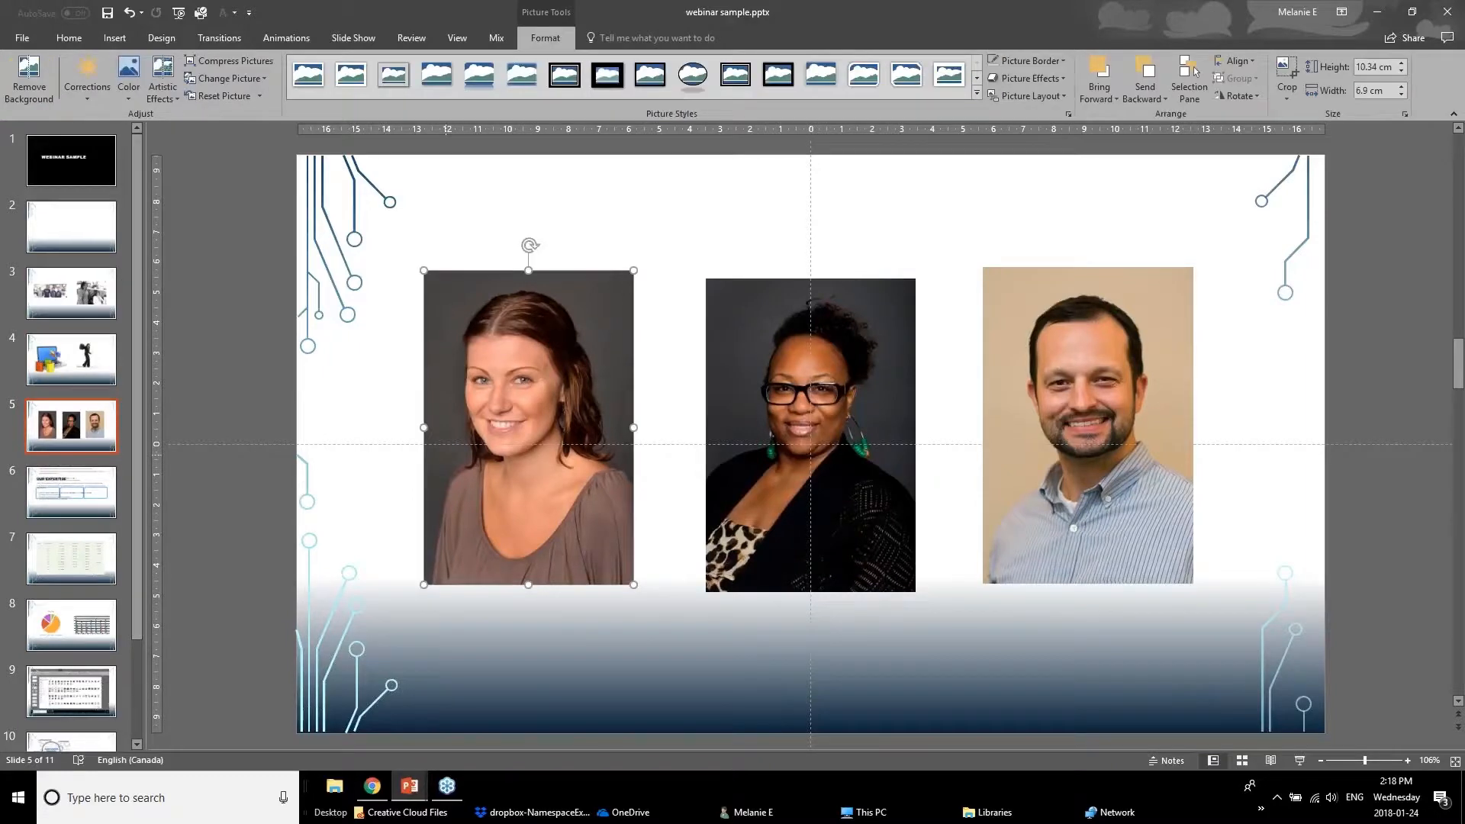
left_click(756, 472)
left_click(1065, 447)
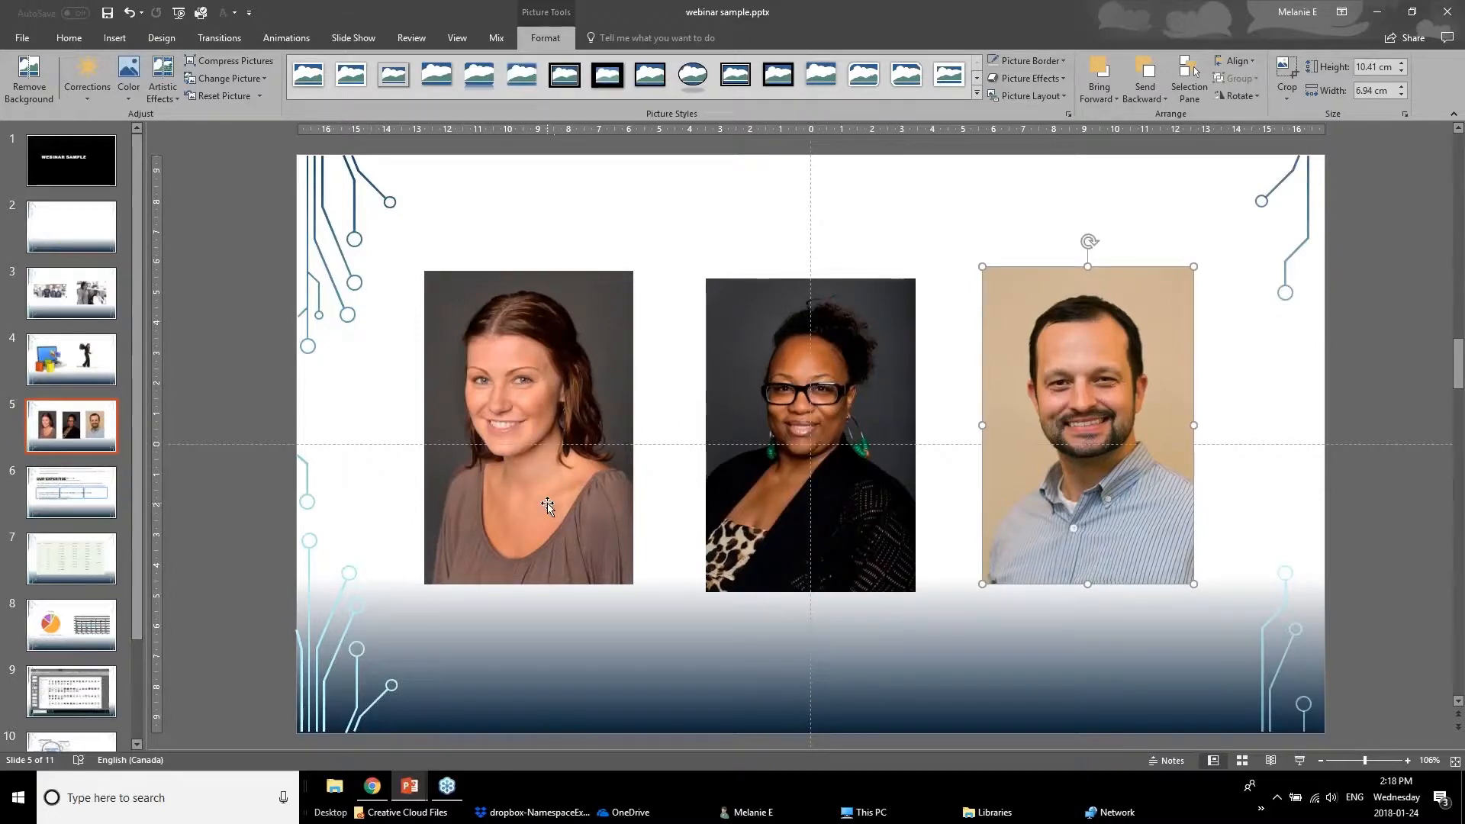
left_click(579, 463)
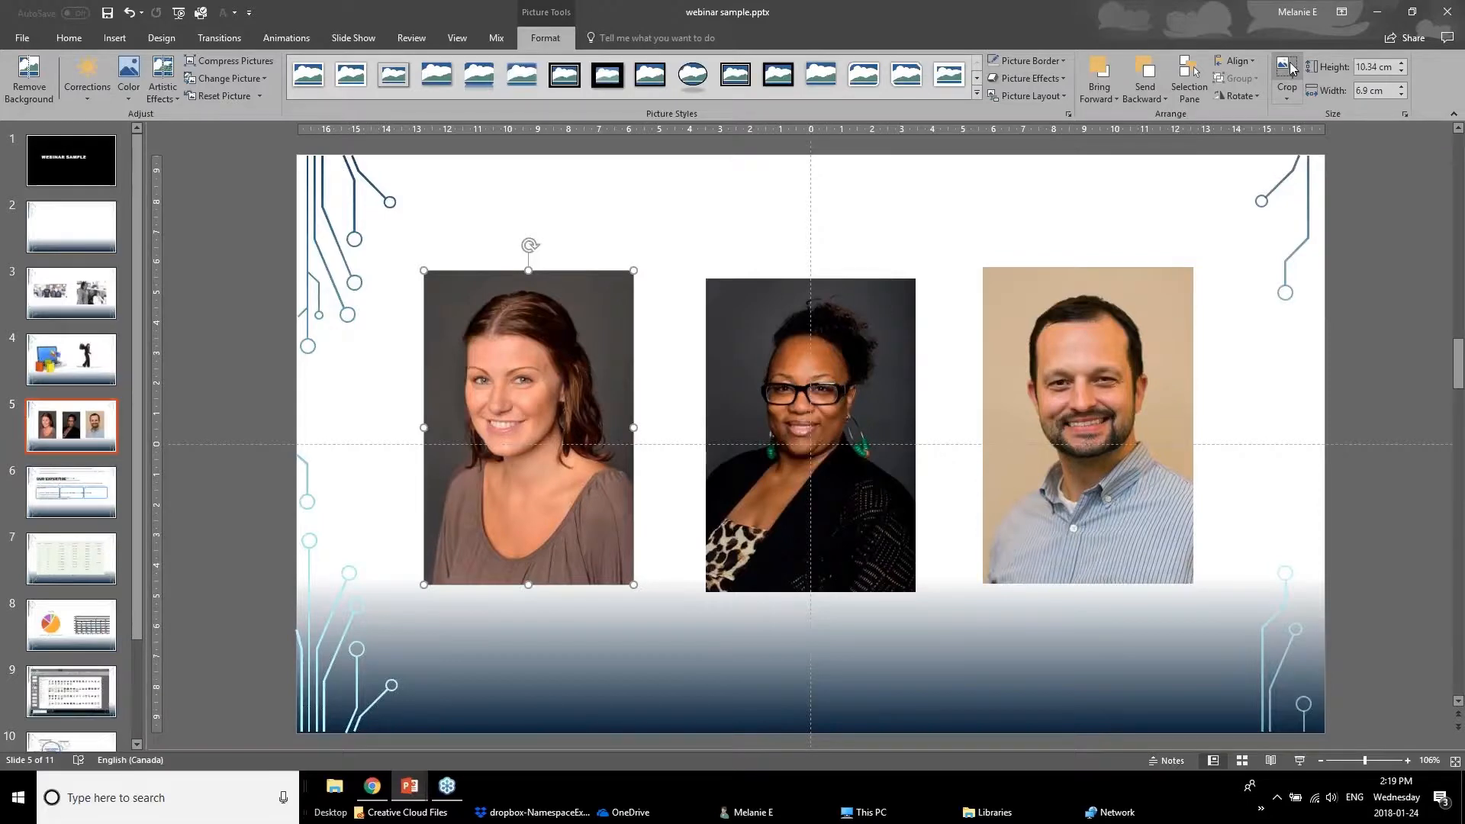
left_click(1290, 104)
mouse_move(1299, 138)
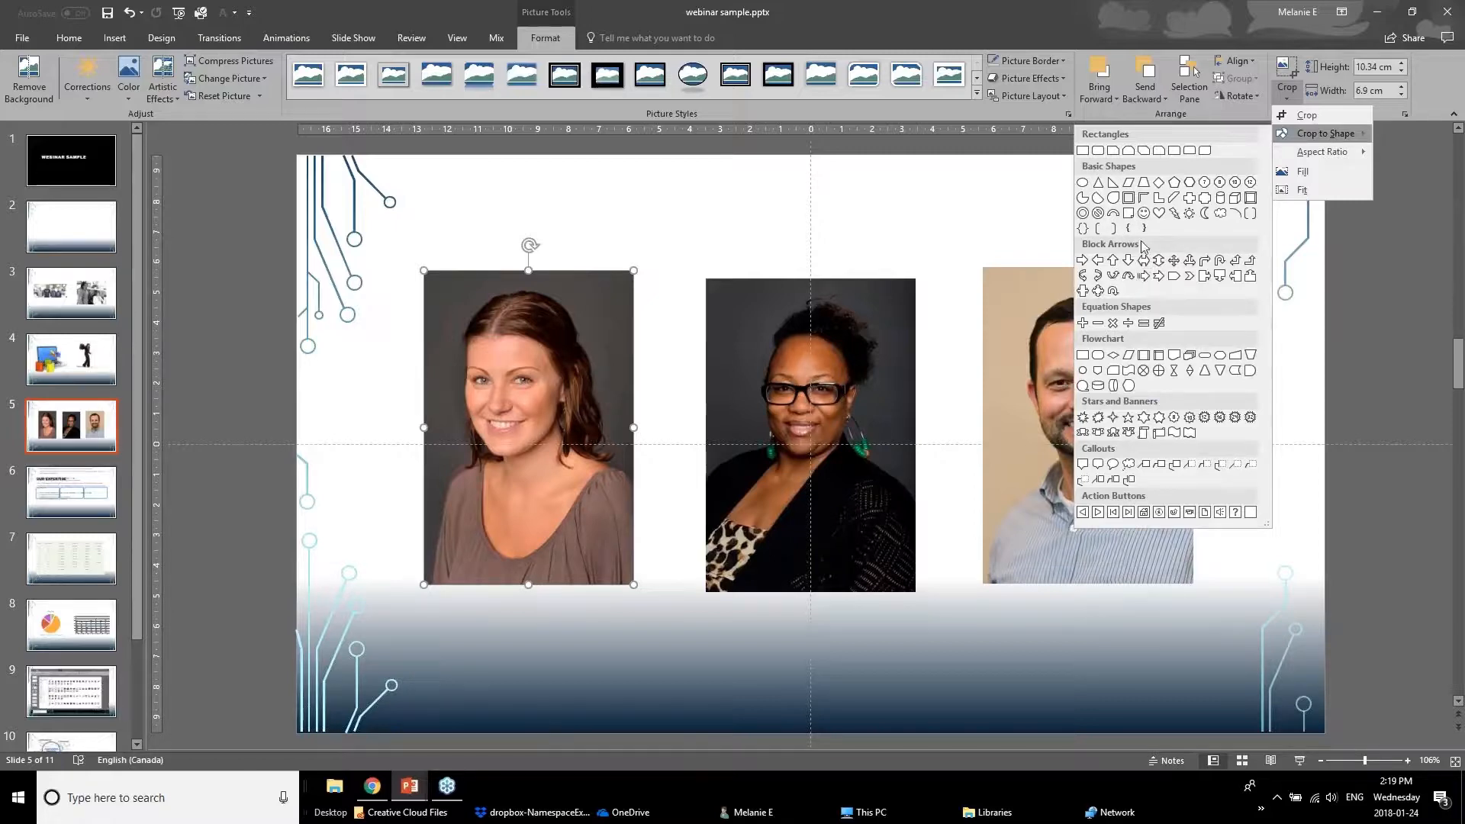
left_click(1087, 183)
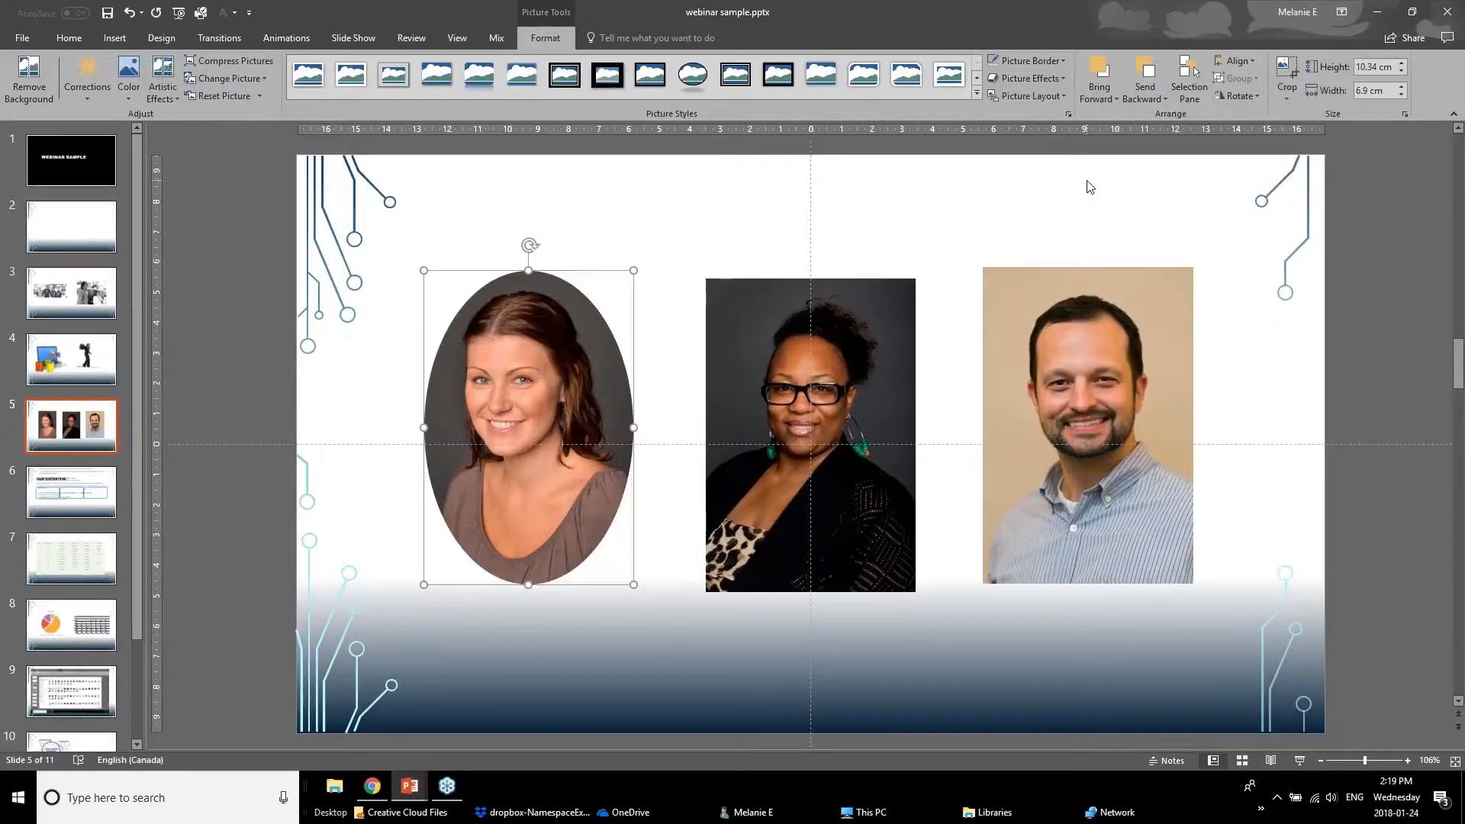
- Tighten the left portrait's oval crop around the face to about 6.11 cm high by 5.48 cm wide
left_click(1287, 70)
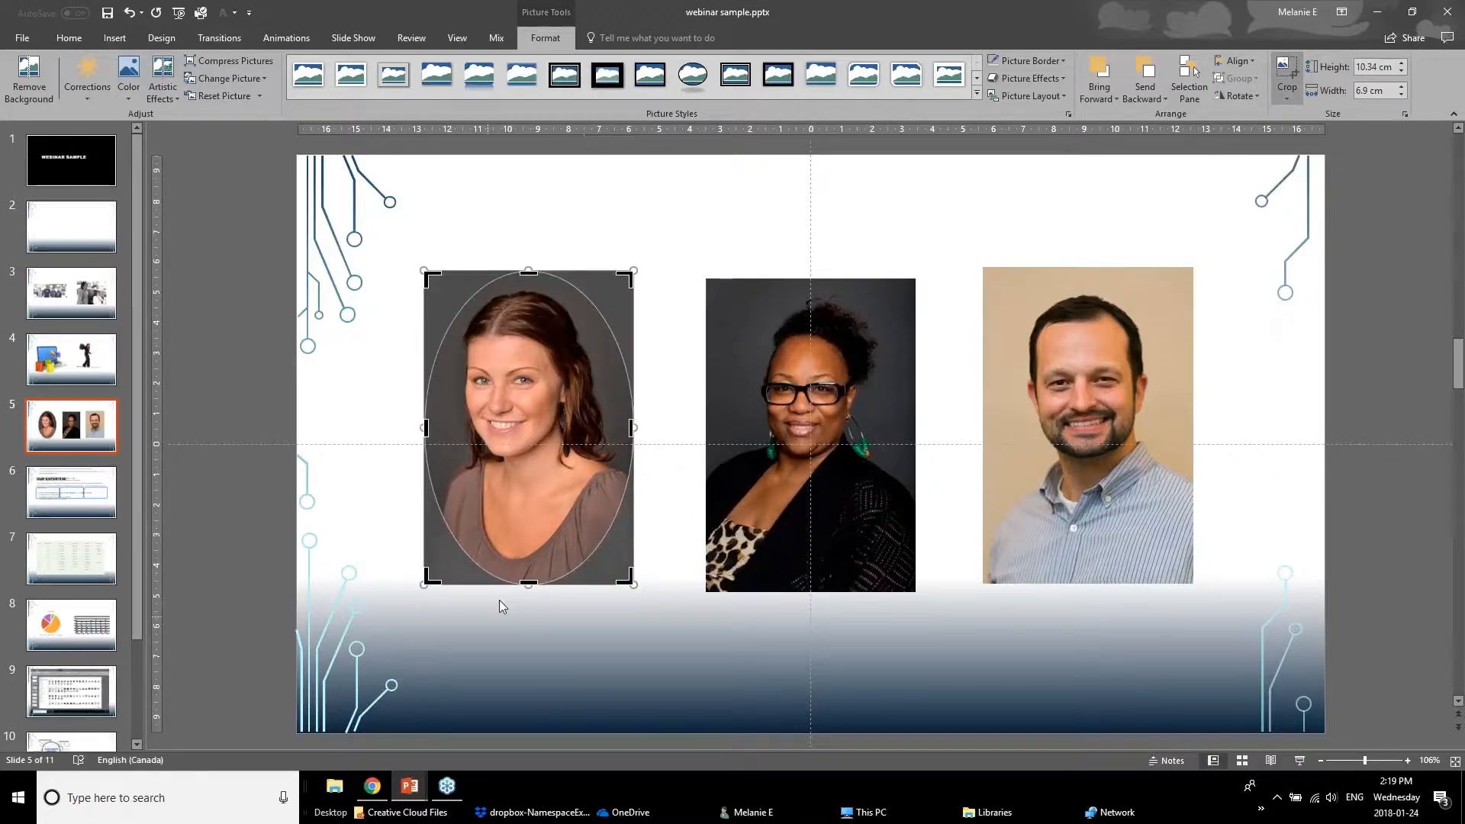
left_click_drag(525, 587, 528, 496)
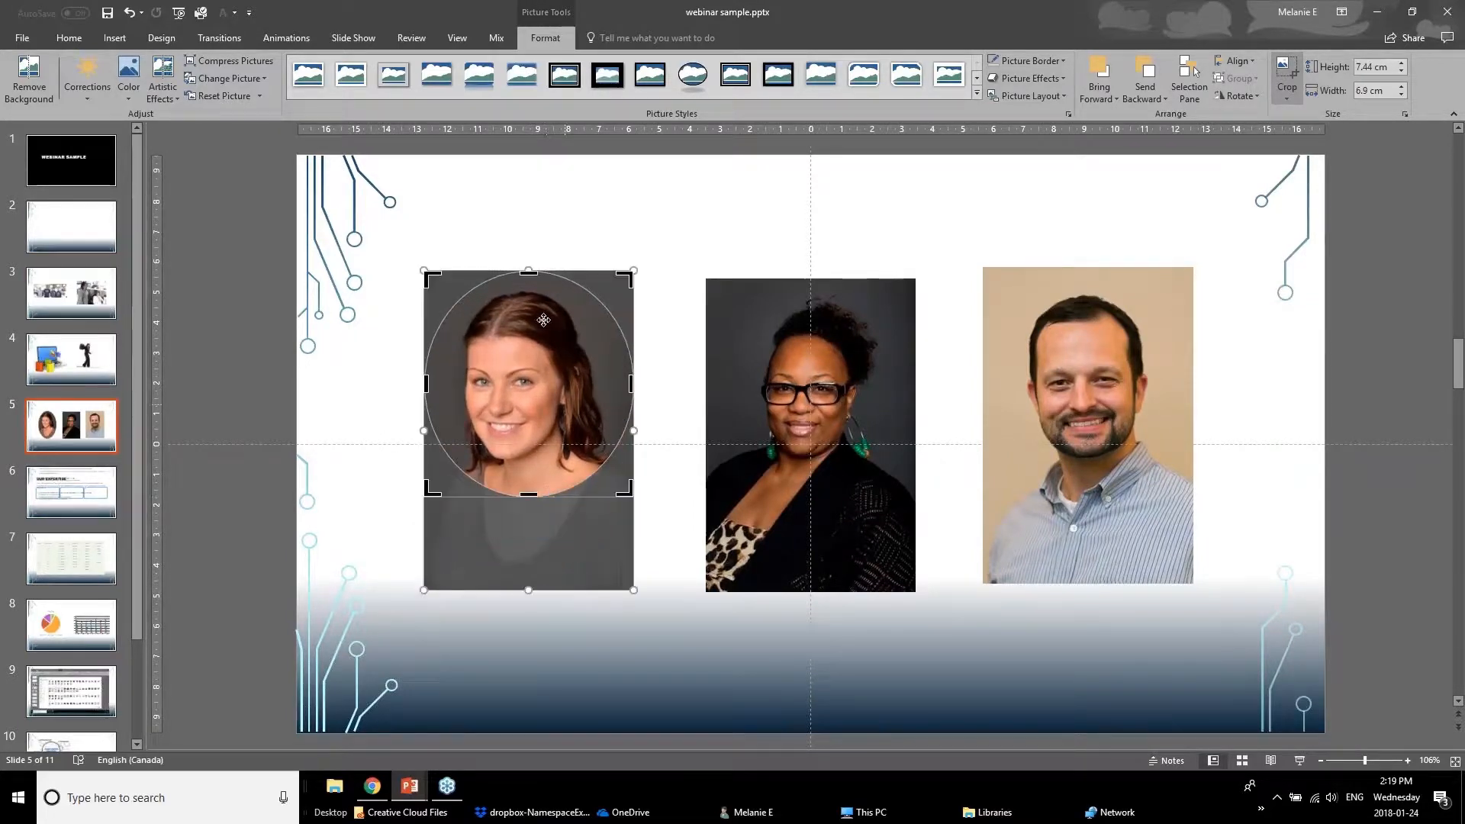
left_click_drag(527, 276, 528, 293)
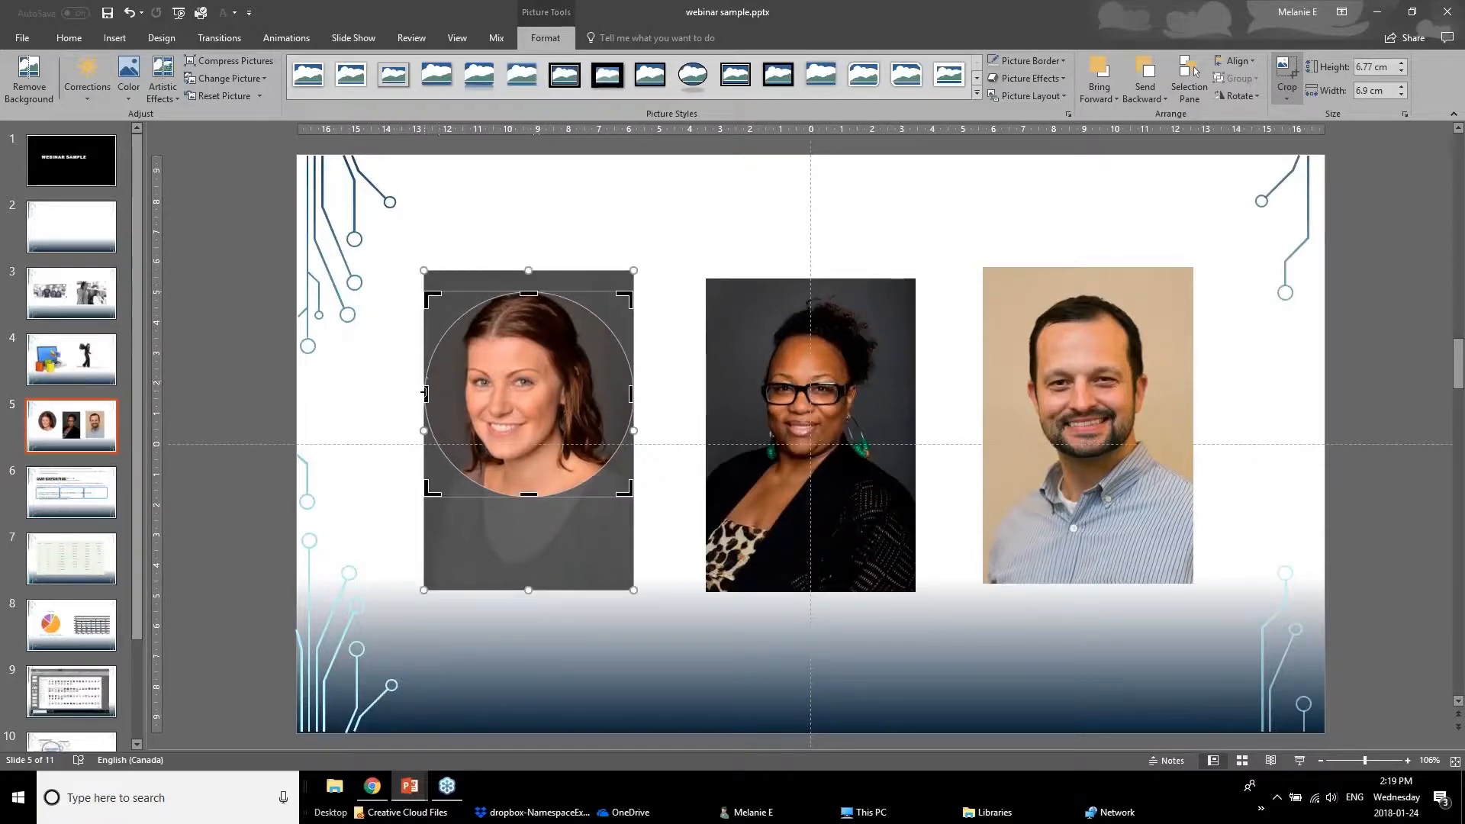
left_click_drag(431, 392, 438, 392)
left_click_drag(626, 398, 602, 388)
left_click_drag(602, 389, 601, 389)
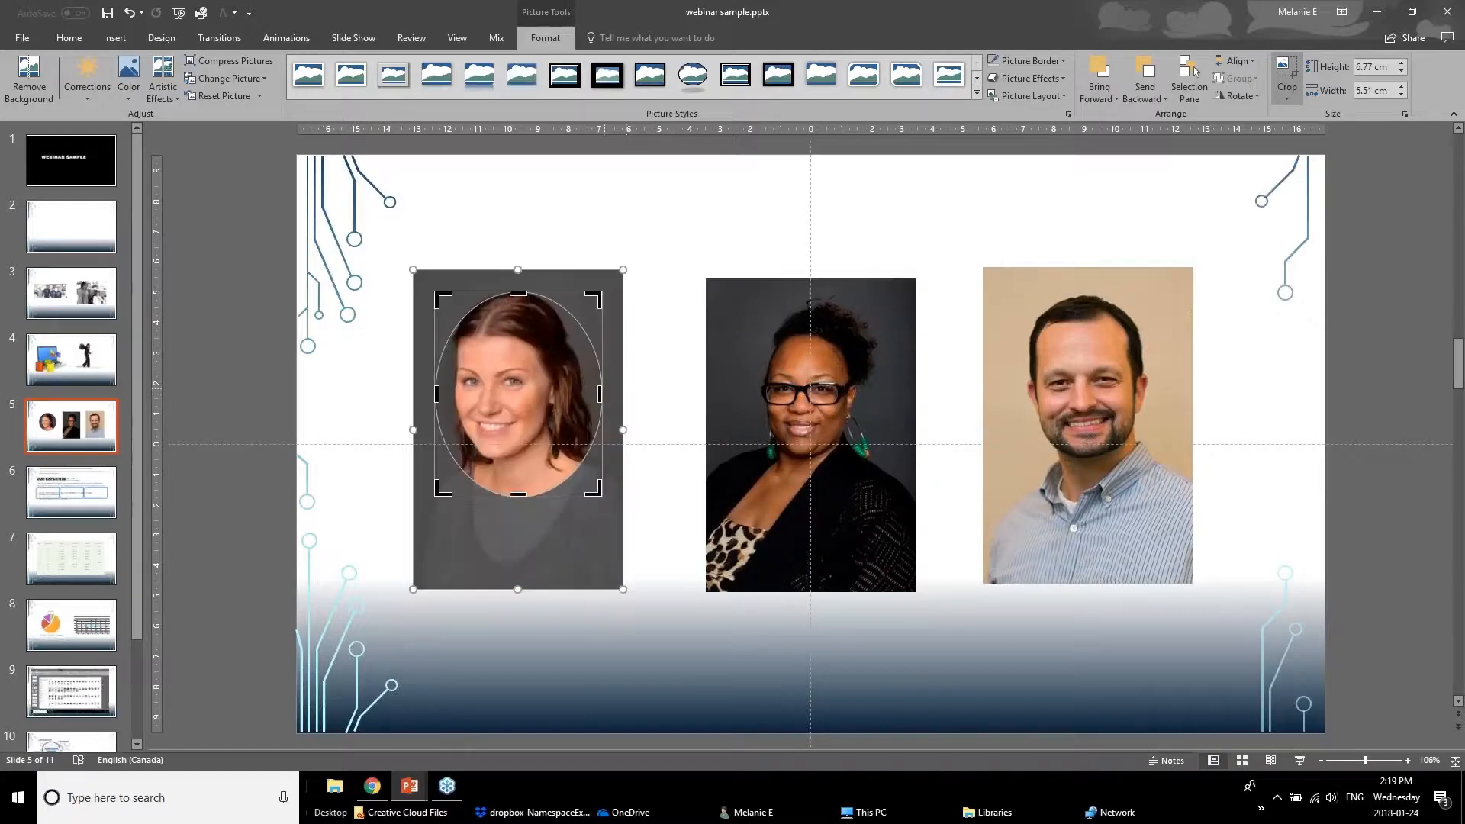
left_click_drag(602, 496, 576, 448)
left_click(380, 526)
left_click(498, 418)
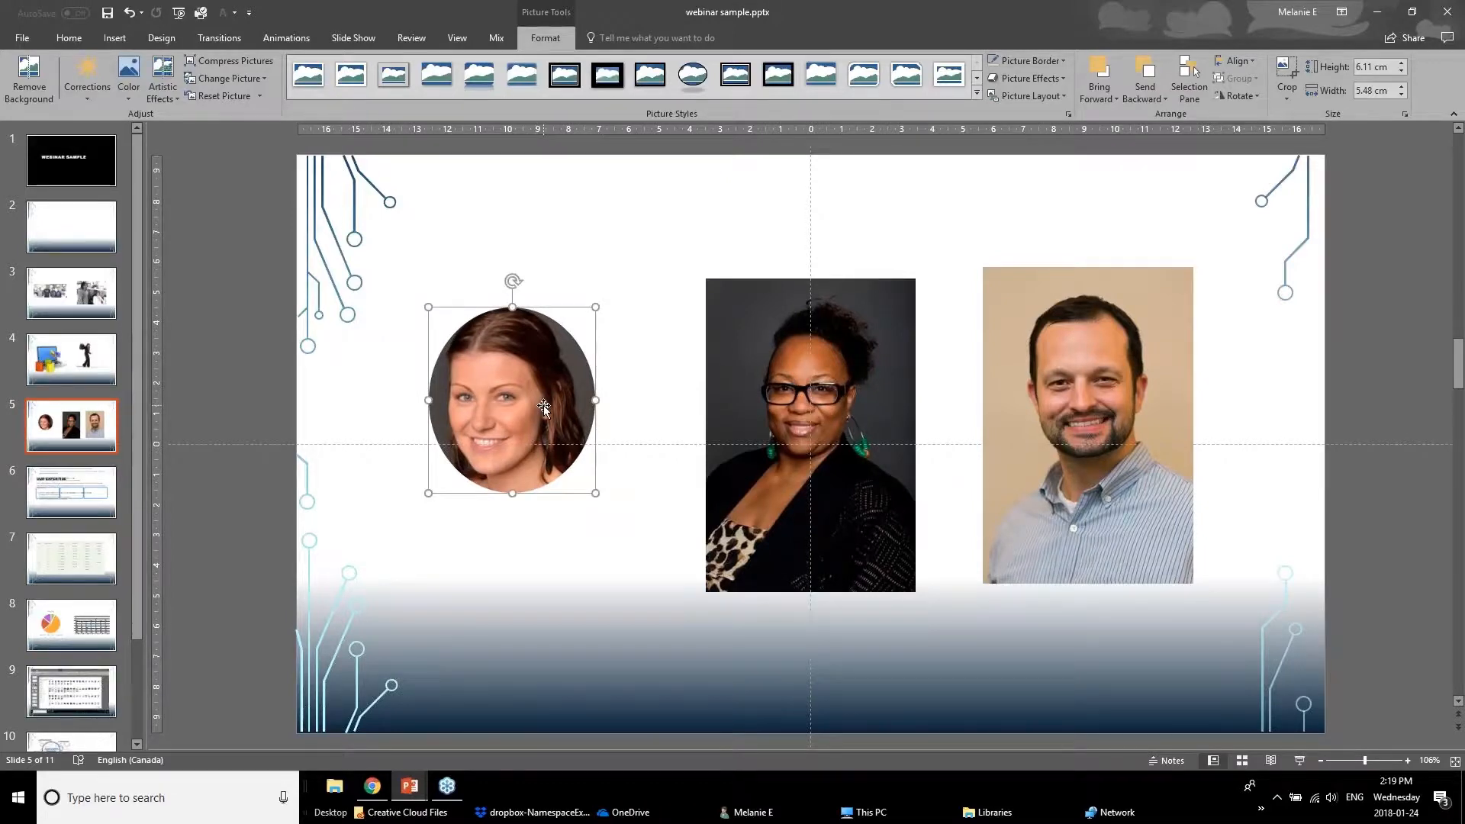
left_click(531, 554)
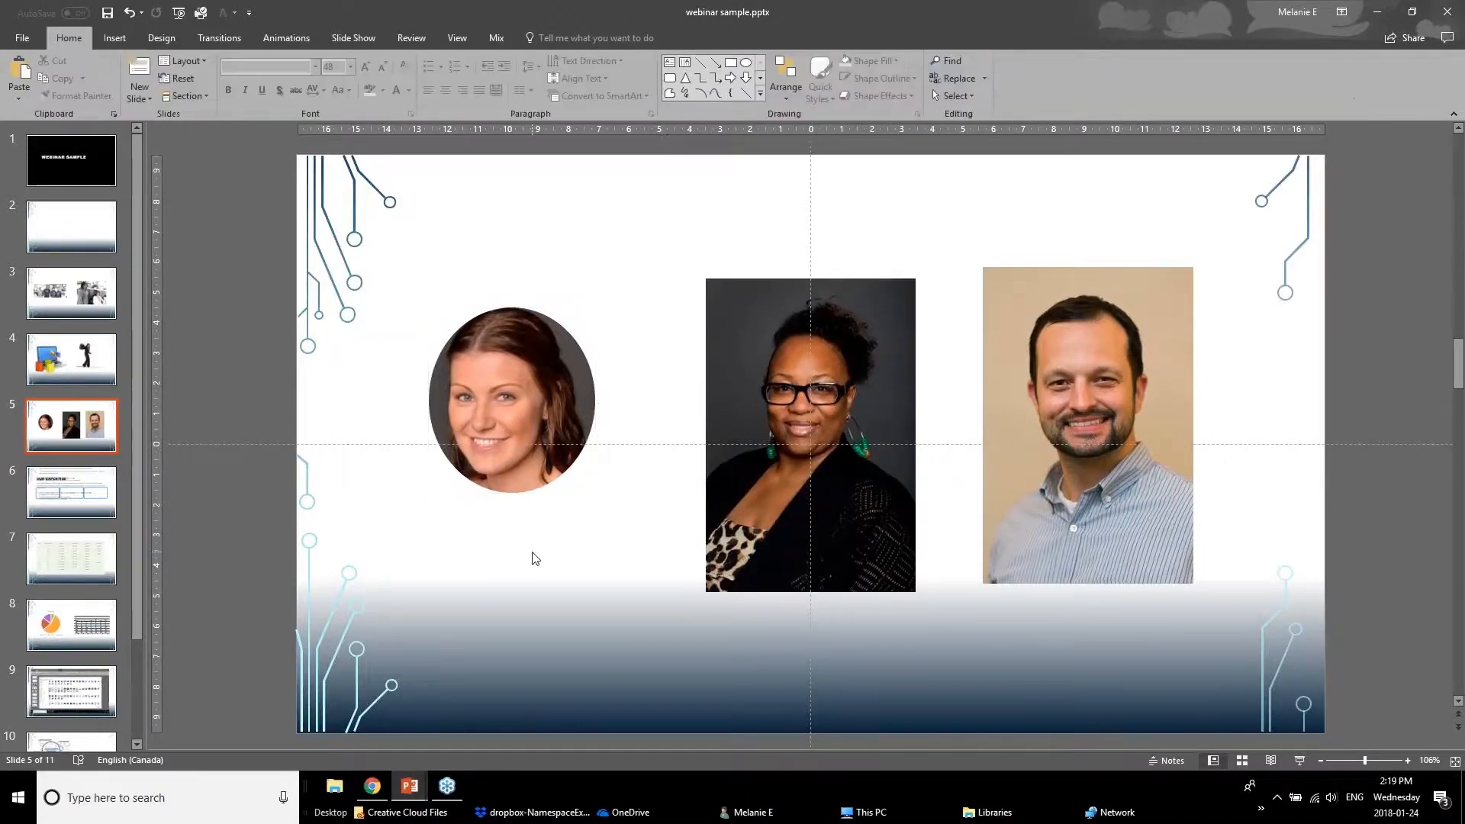
- Copy the left portrait's oval shape to the middle portrait with Format Painter
left_click(568, 424)
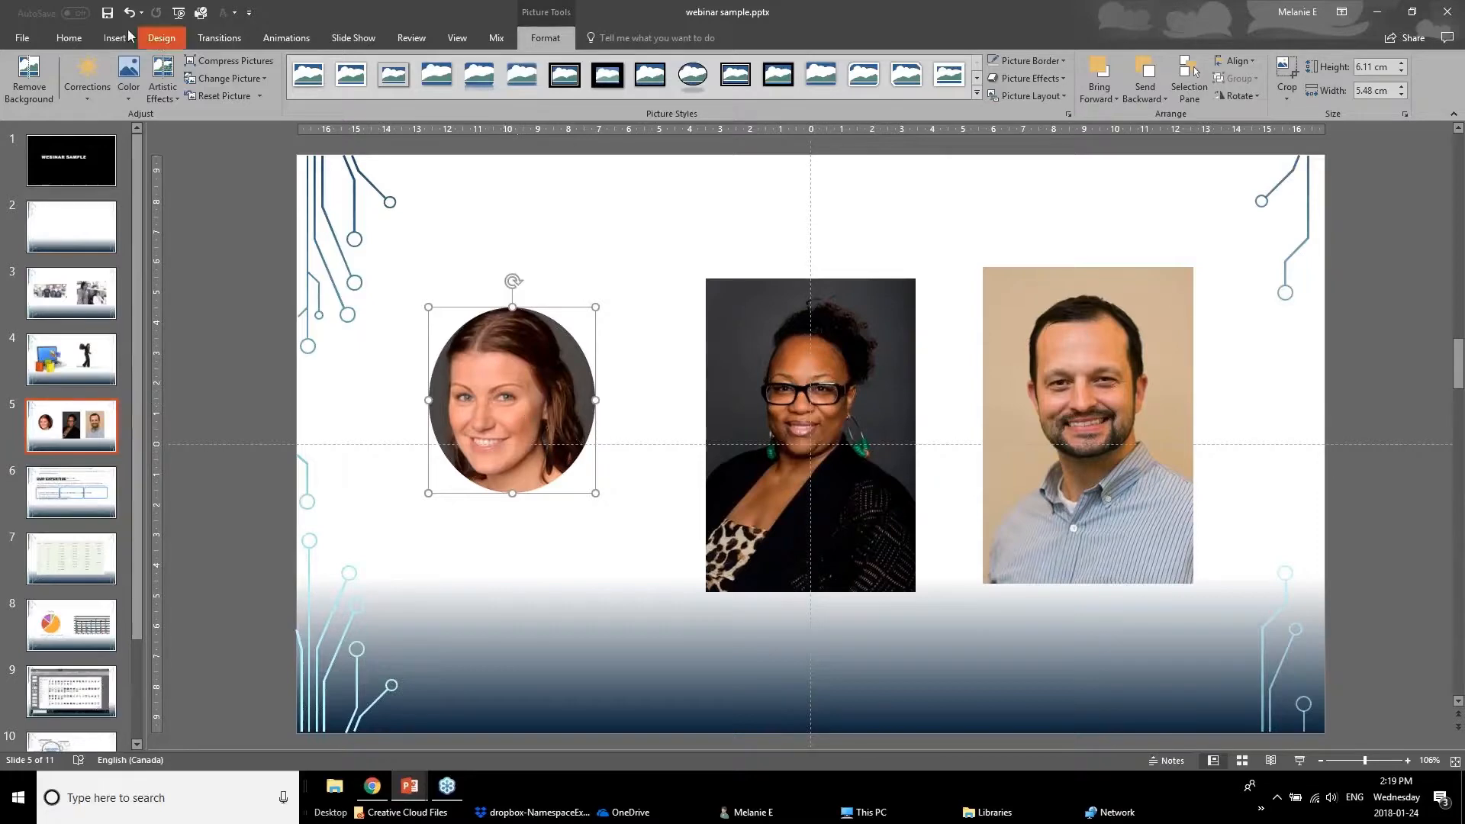
left_click(70, 38)
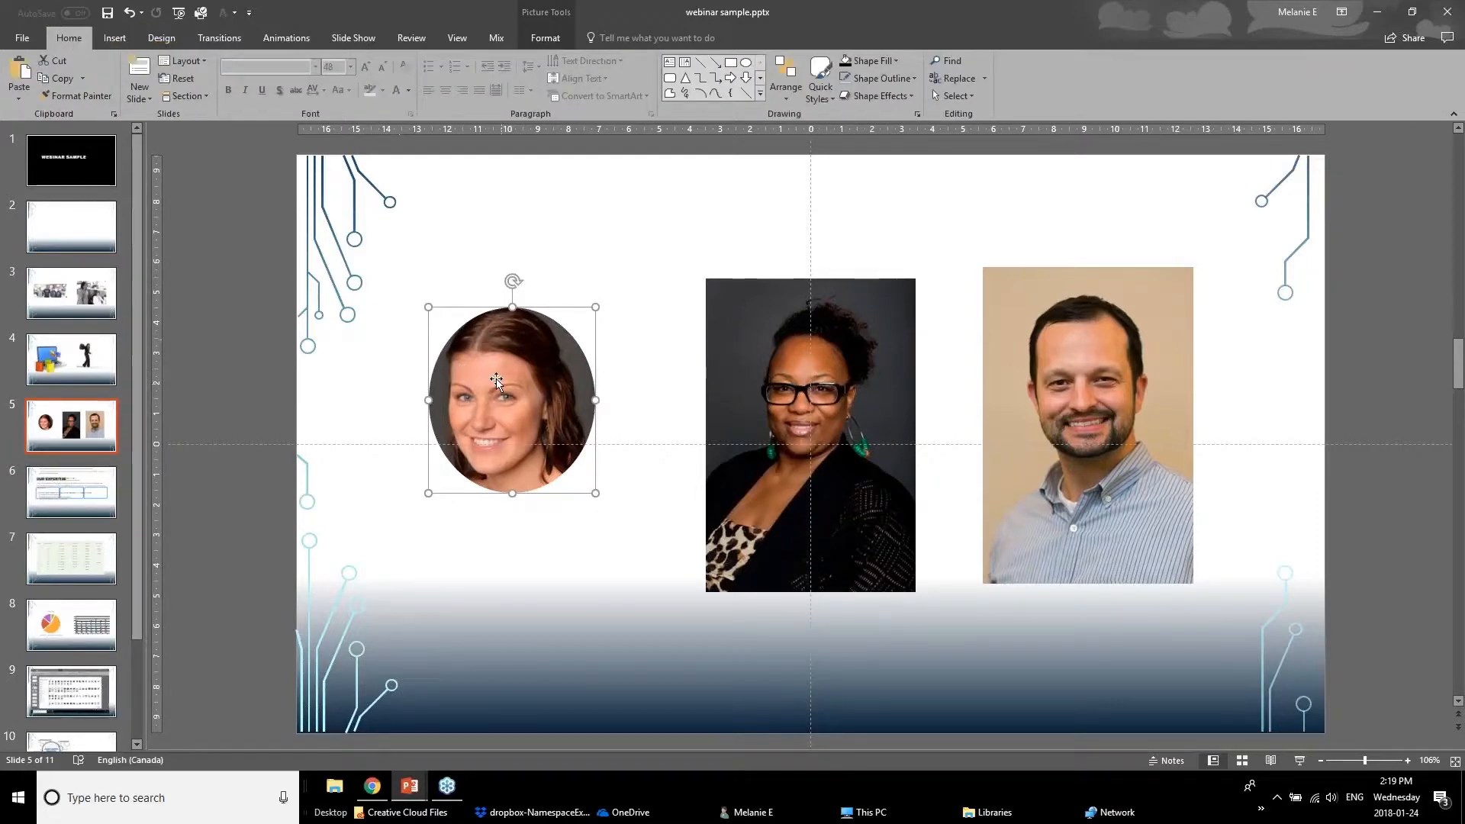
left_click(89, 97)
left_click(790, 327)
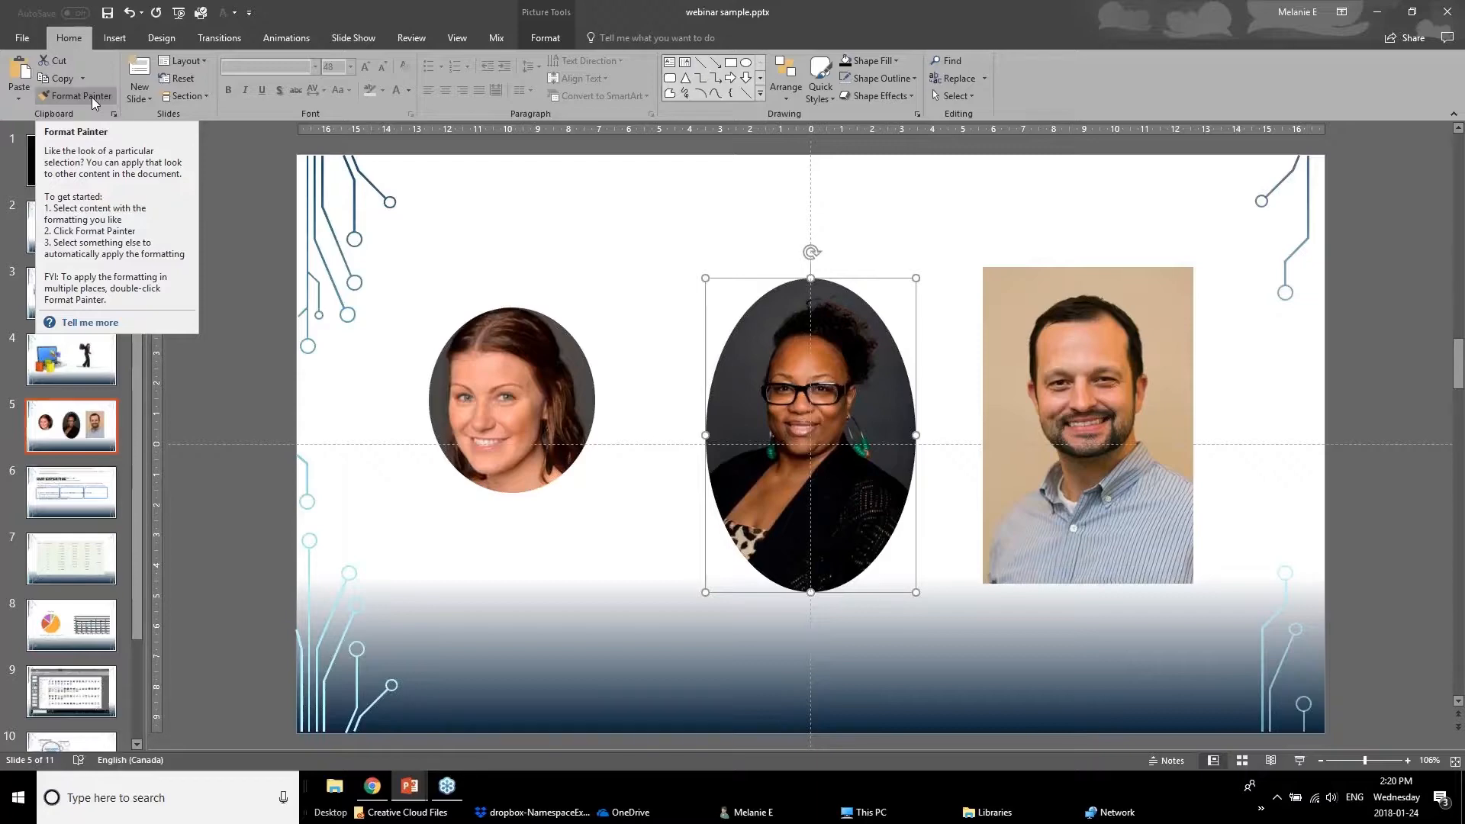
- Copy the left portrait's oval shape to the right portrait with Format Painter
left_click(504, 401)
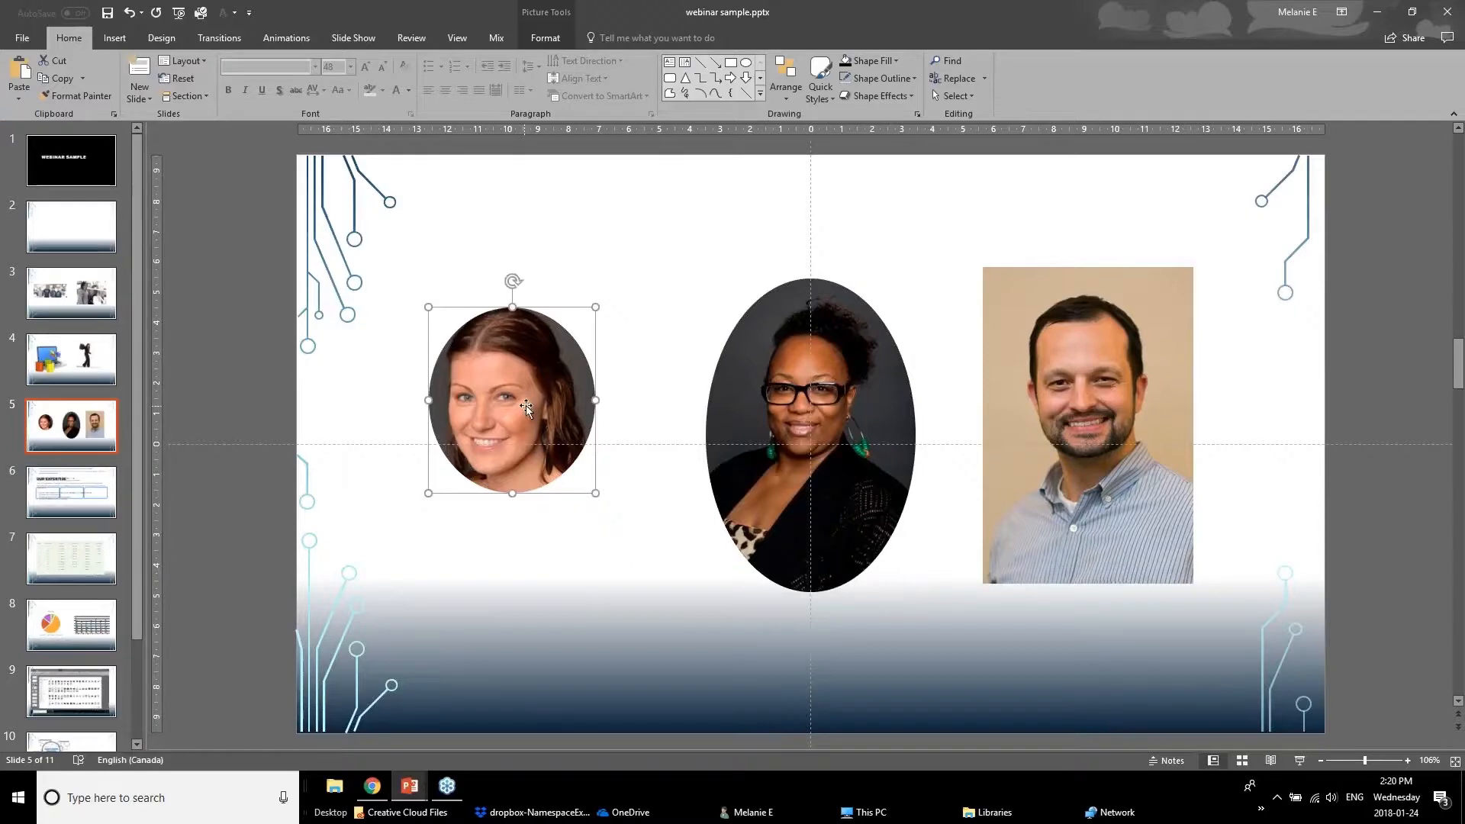
left_click(73, 98)
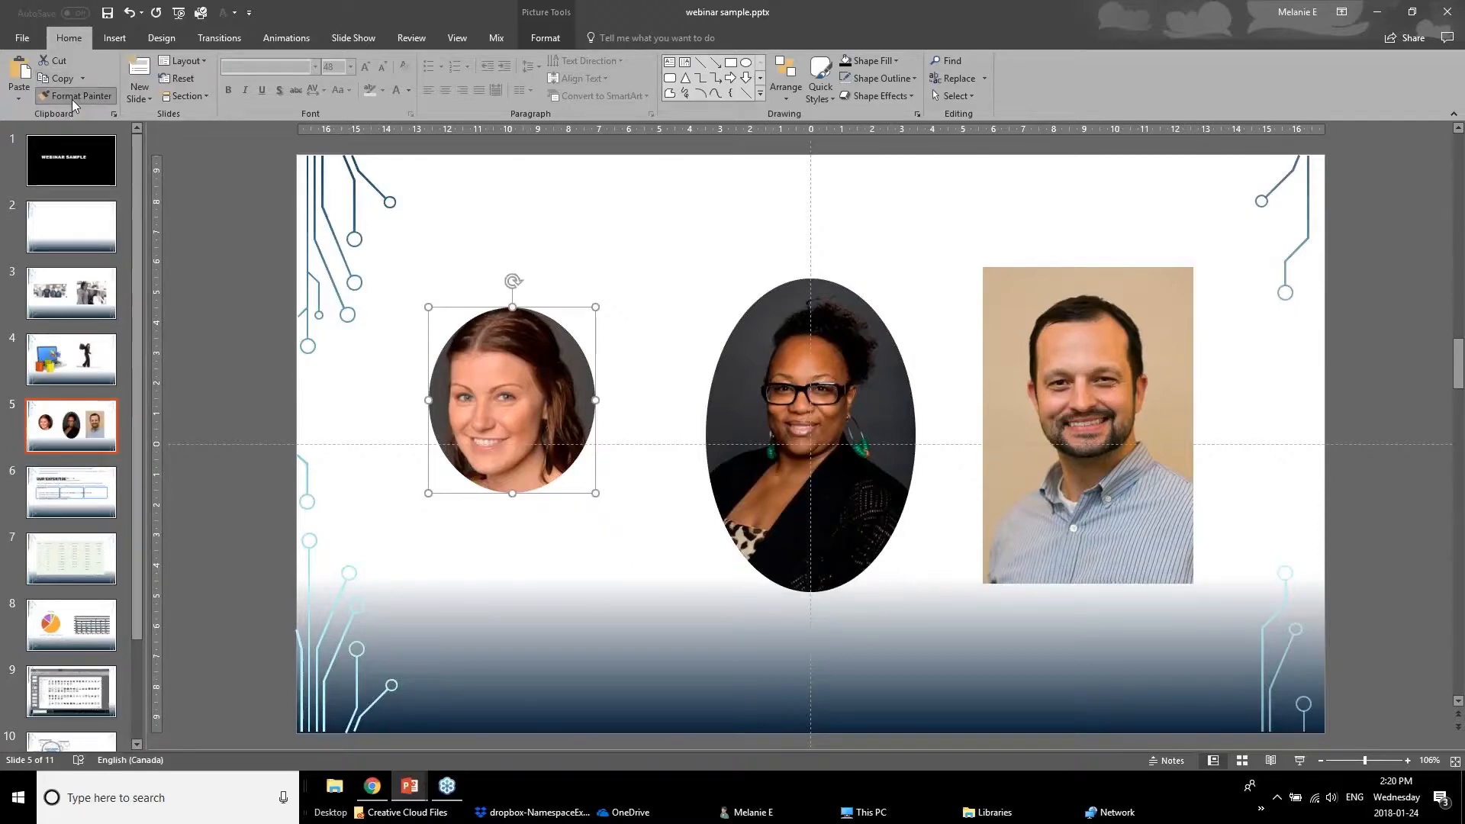
left_click(1059, 395)
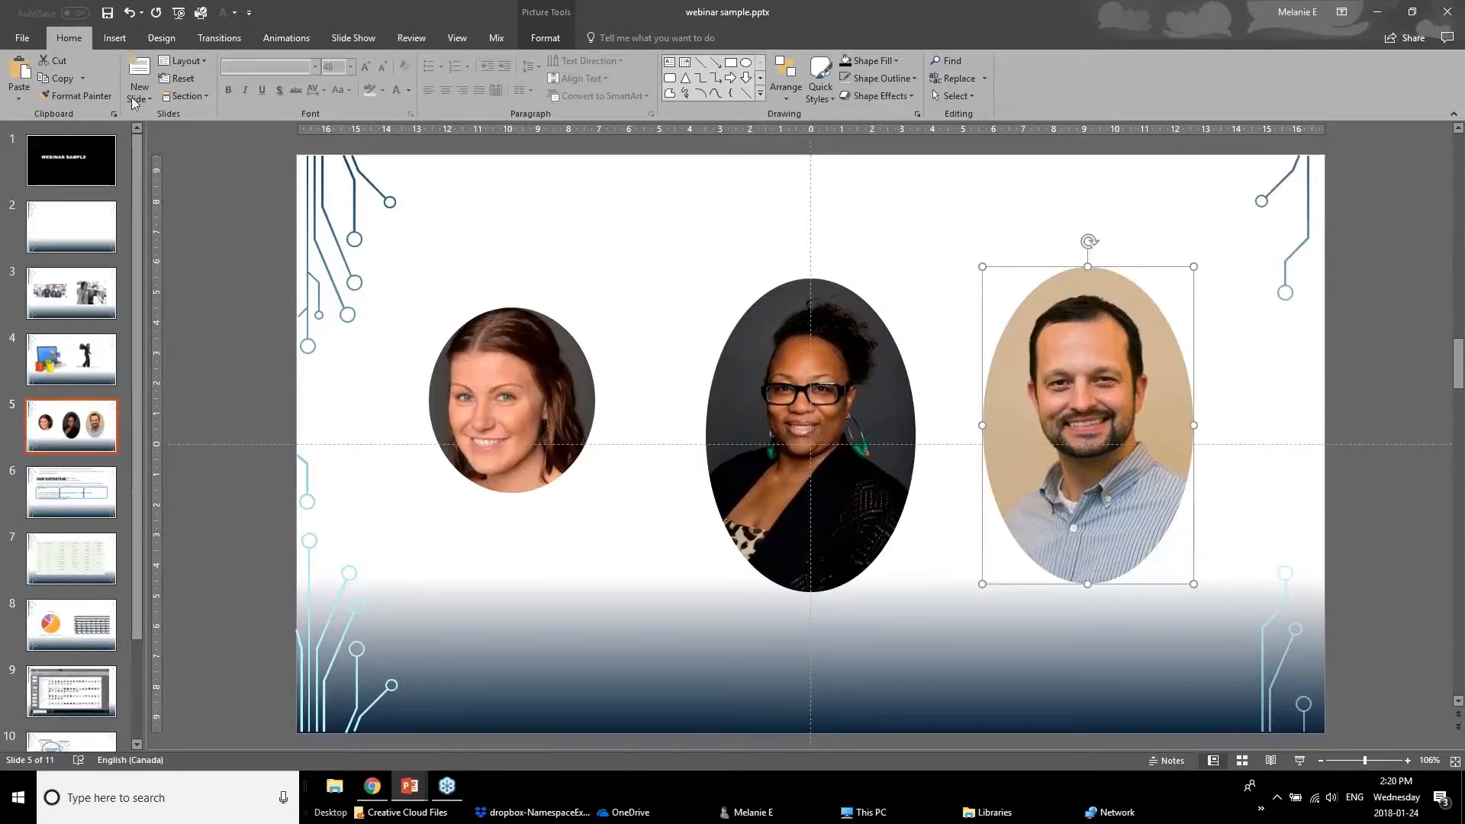
left_click(761, 479)
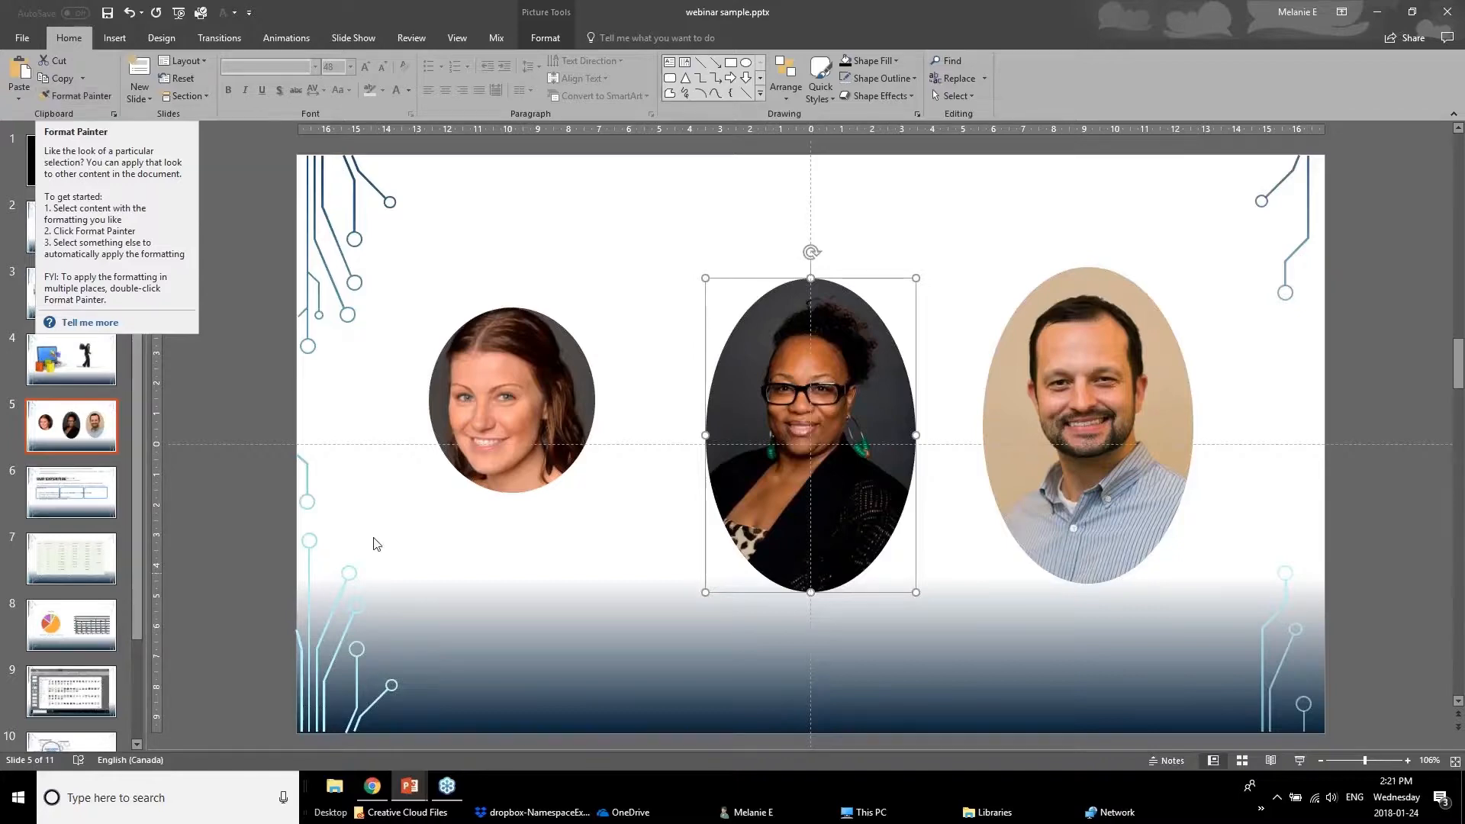
left_click(453, 624)
- Switch to the Powerpoint Webinar January 2018 v1.pptx presentation and show slide 10, Cropping & Framing
left_click(410, 787)
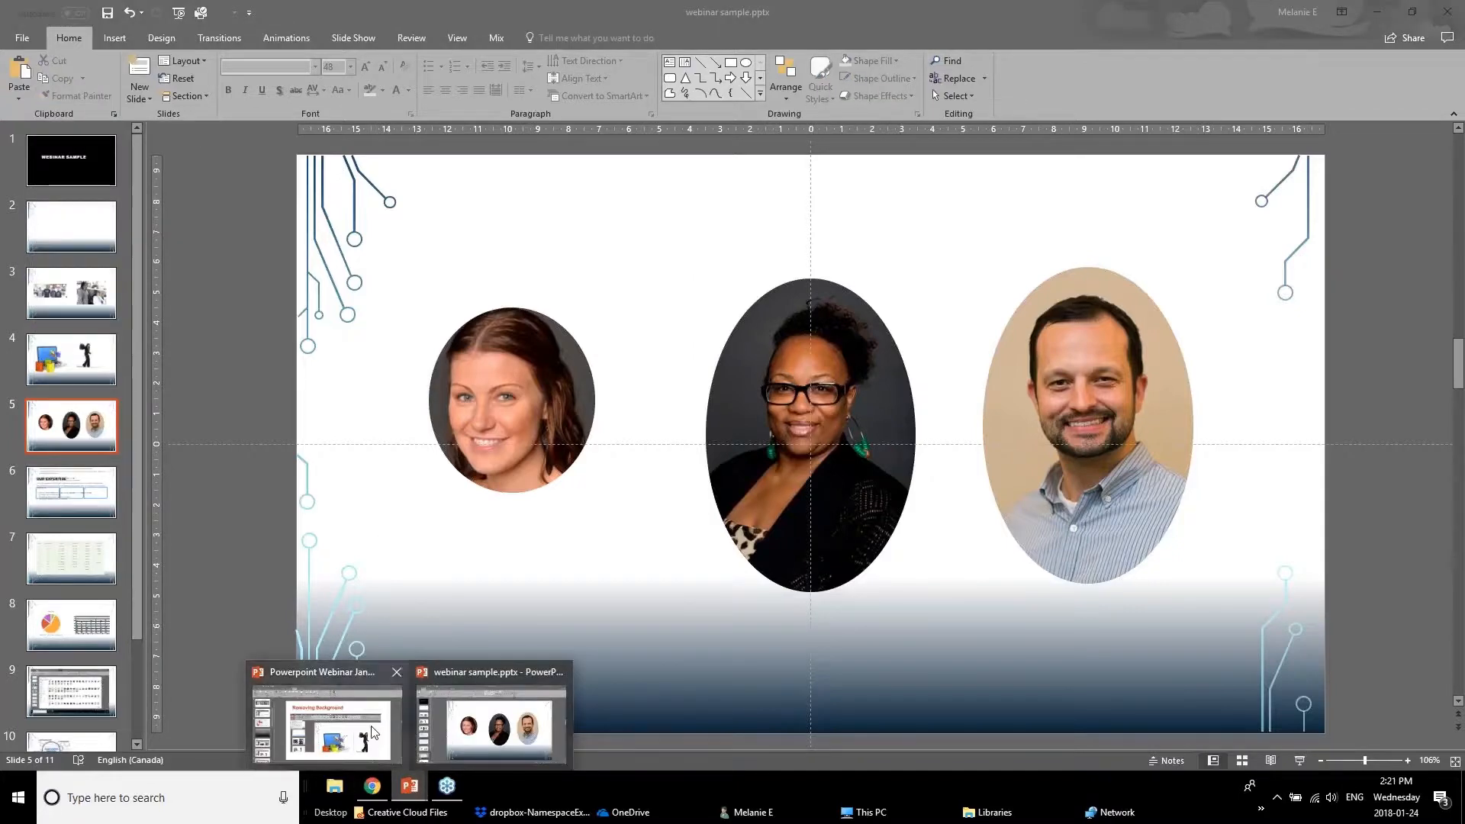
left_click(373, 732)
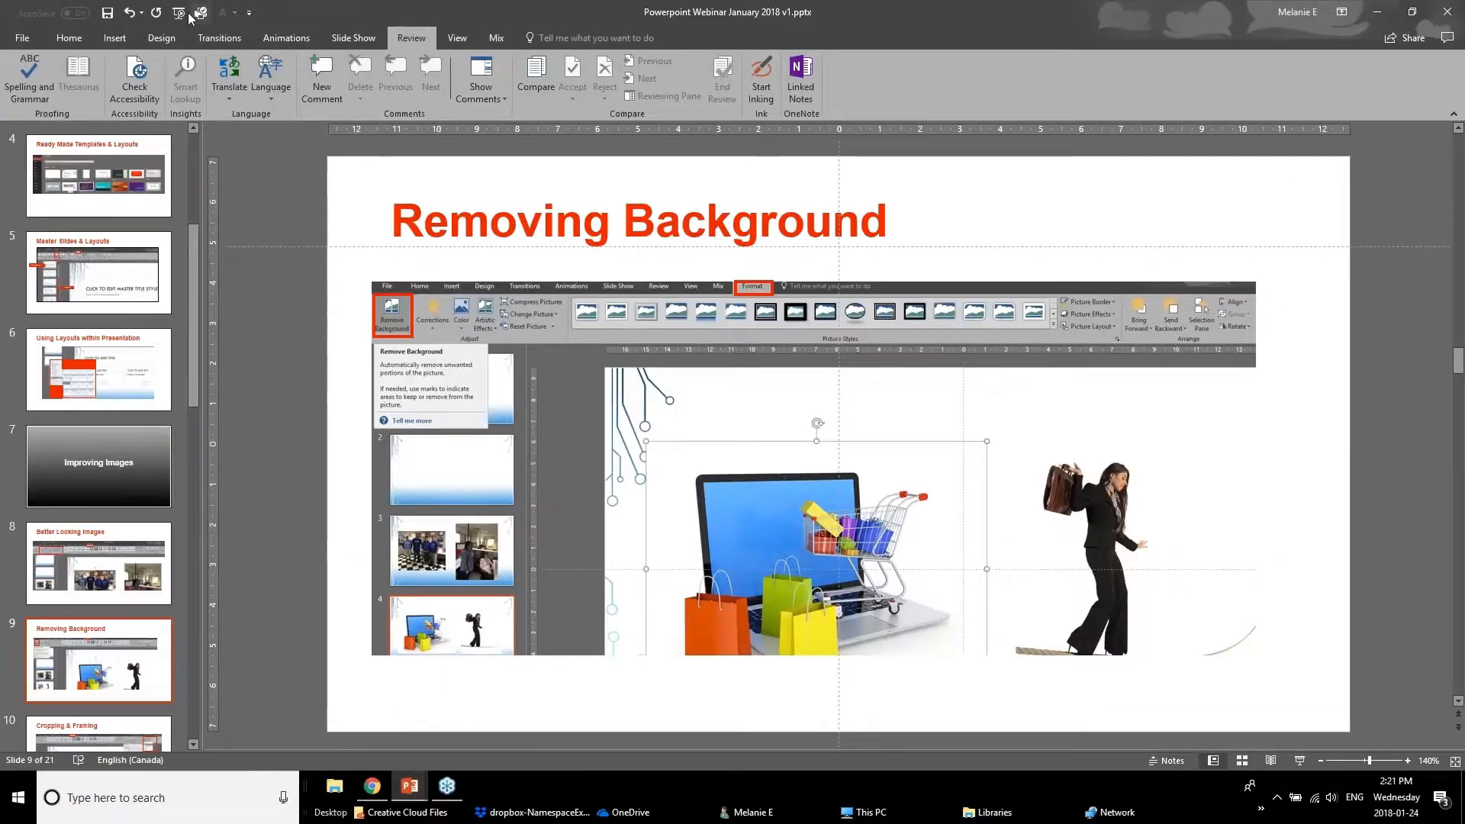
left_click(137, 574)
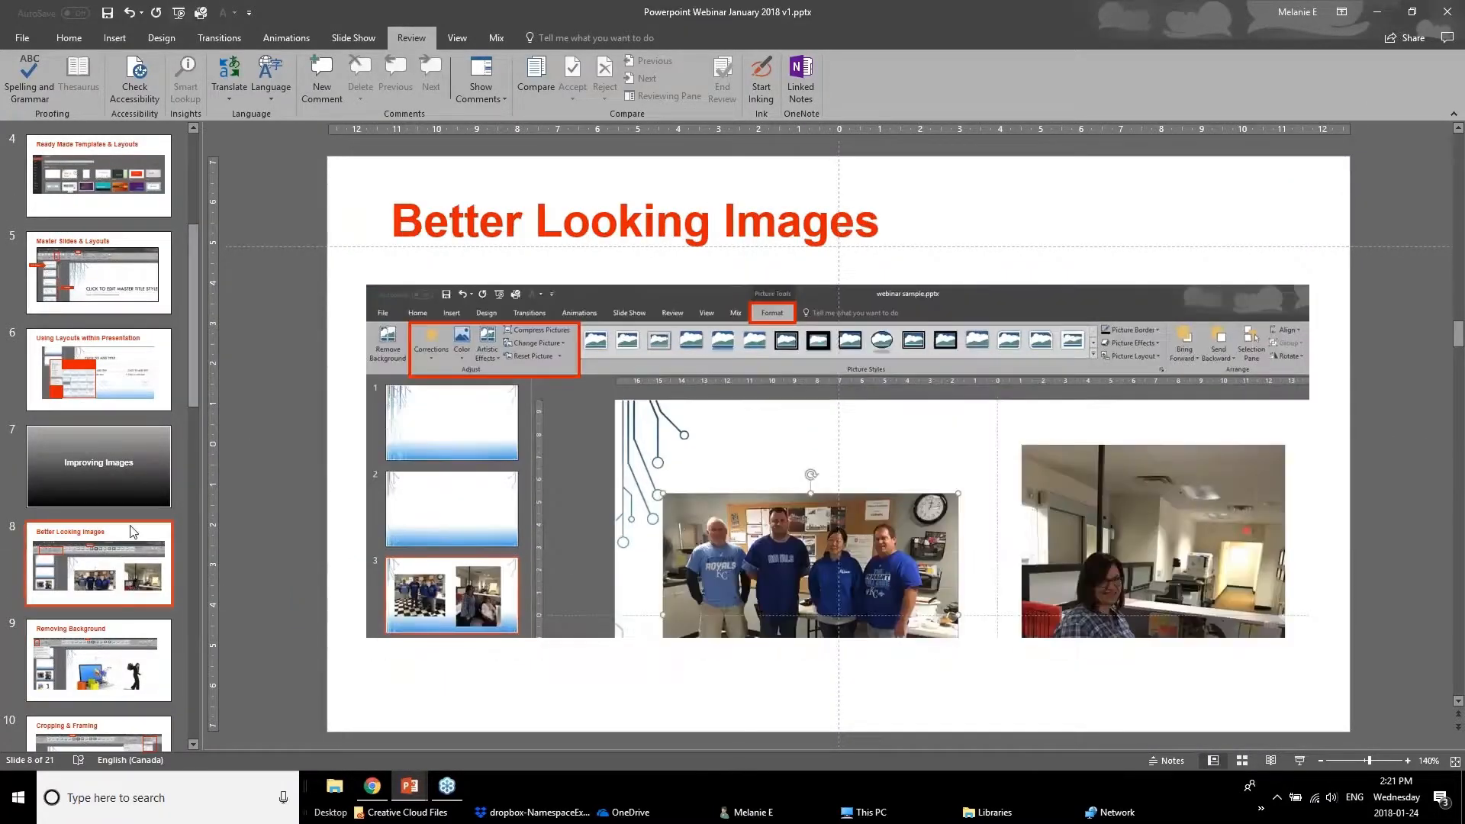
scroll(131, 569, "down", 1)
scroll(131, 568, "down", 2)
left_click(134, 534)
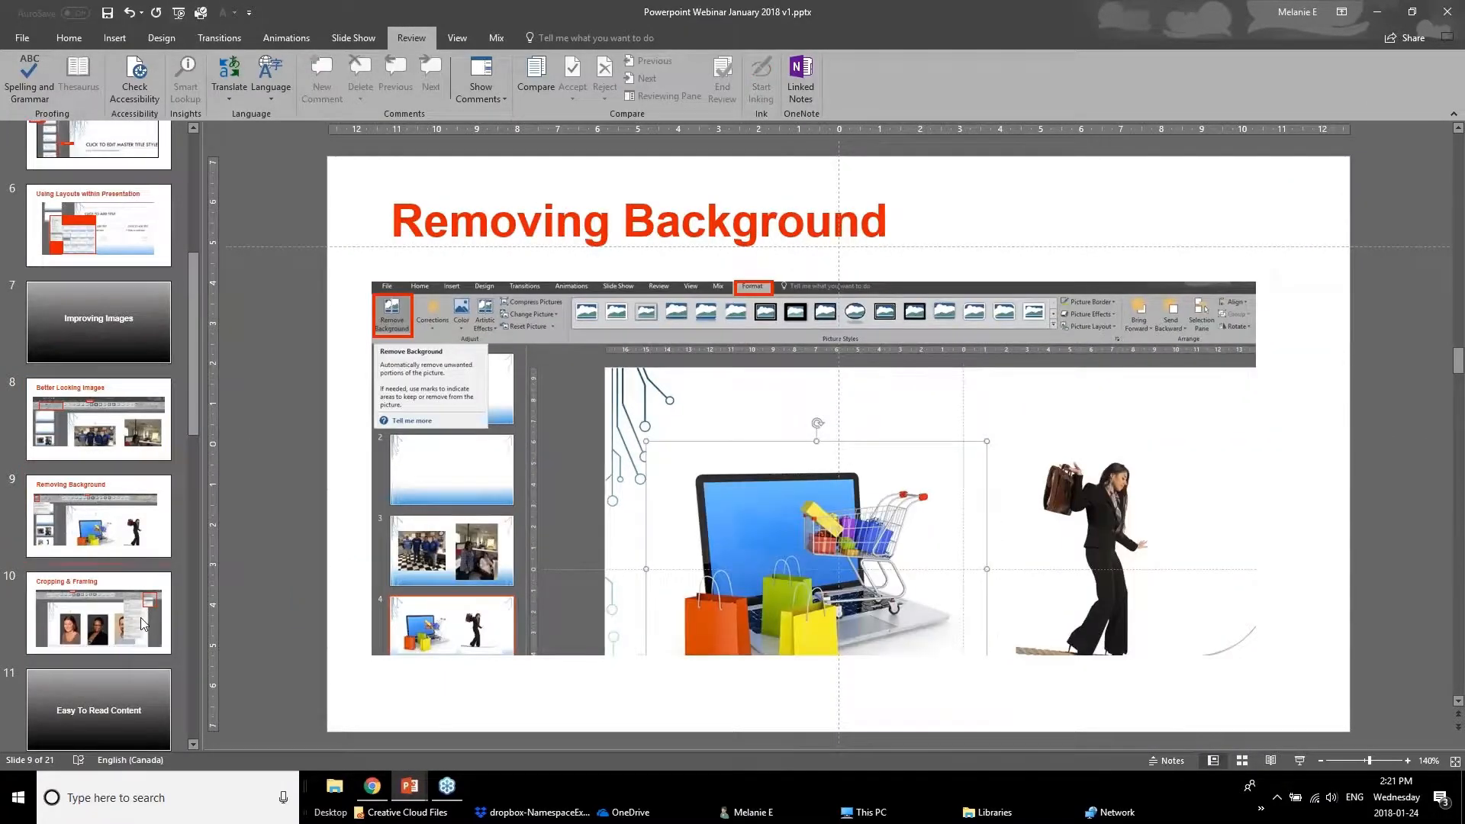
scroll(108, 607, "down", 2)
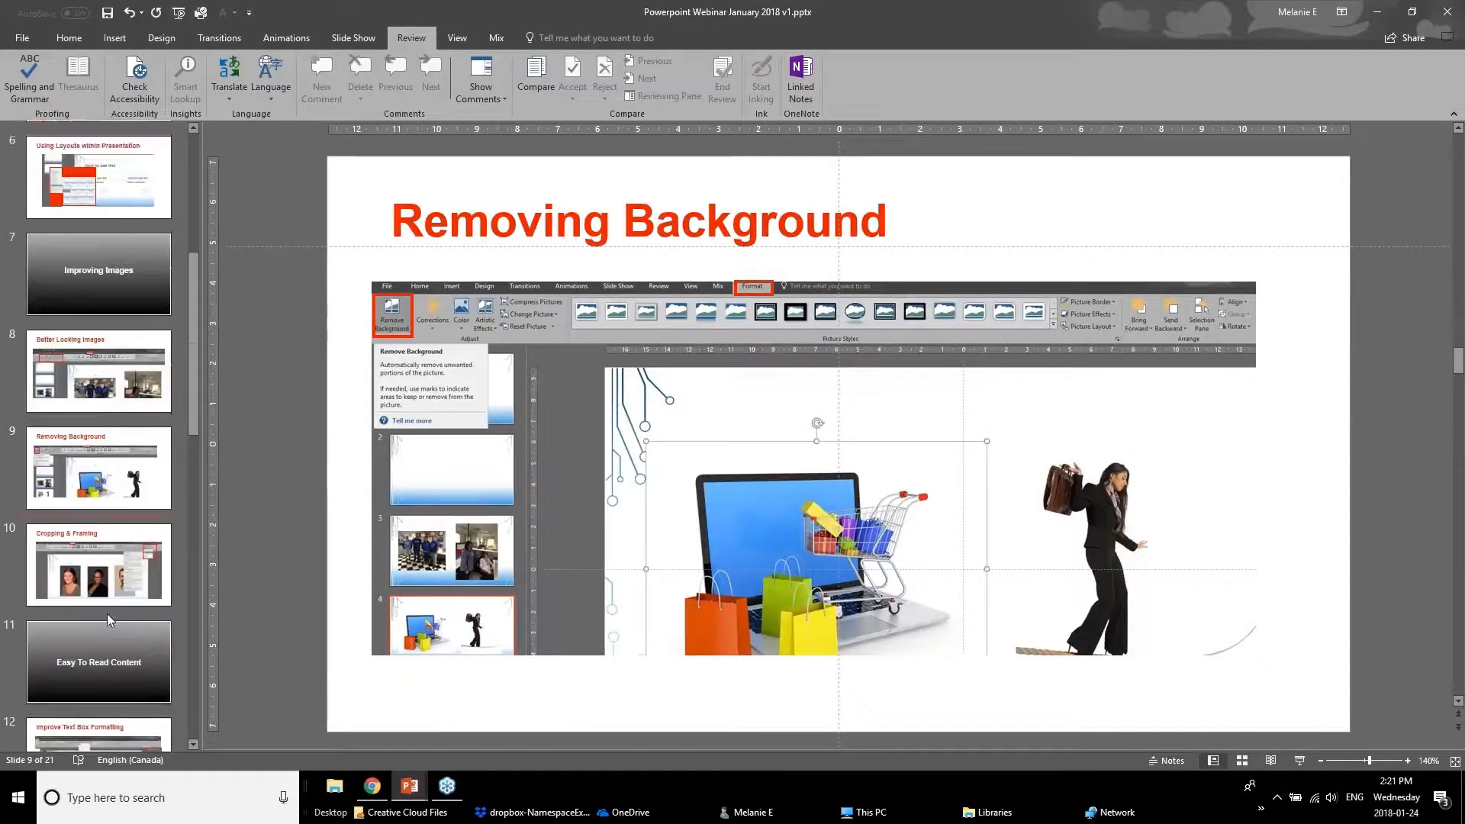
left_click(95, 555)
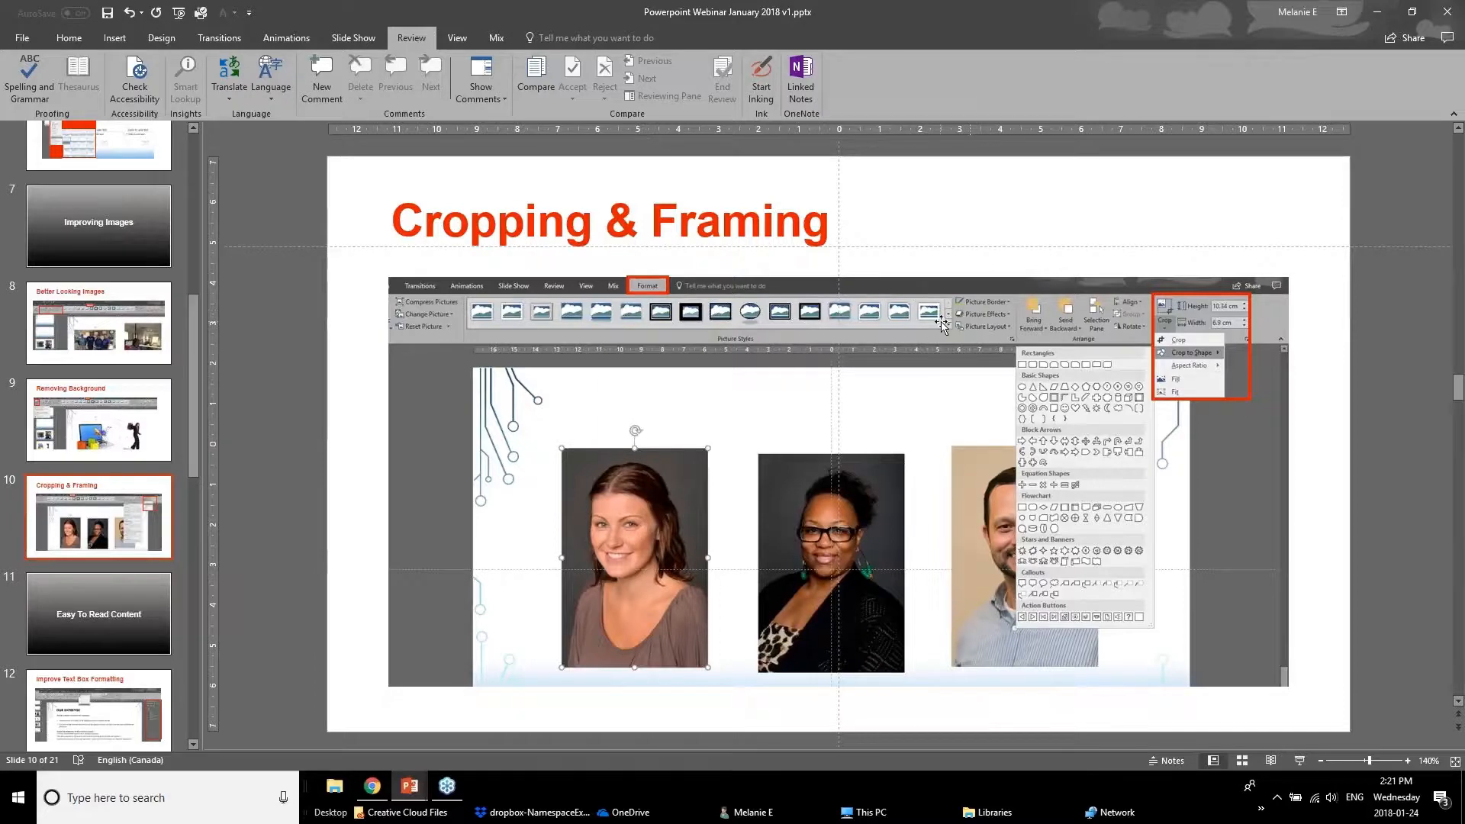
- Back in webinar sample.pptx, give the left portrait a tilted white-frame picture style and move it slightly up and to the right
left_click(410, 785)
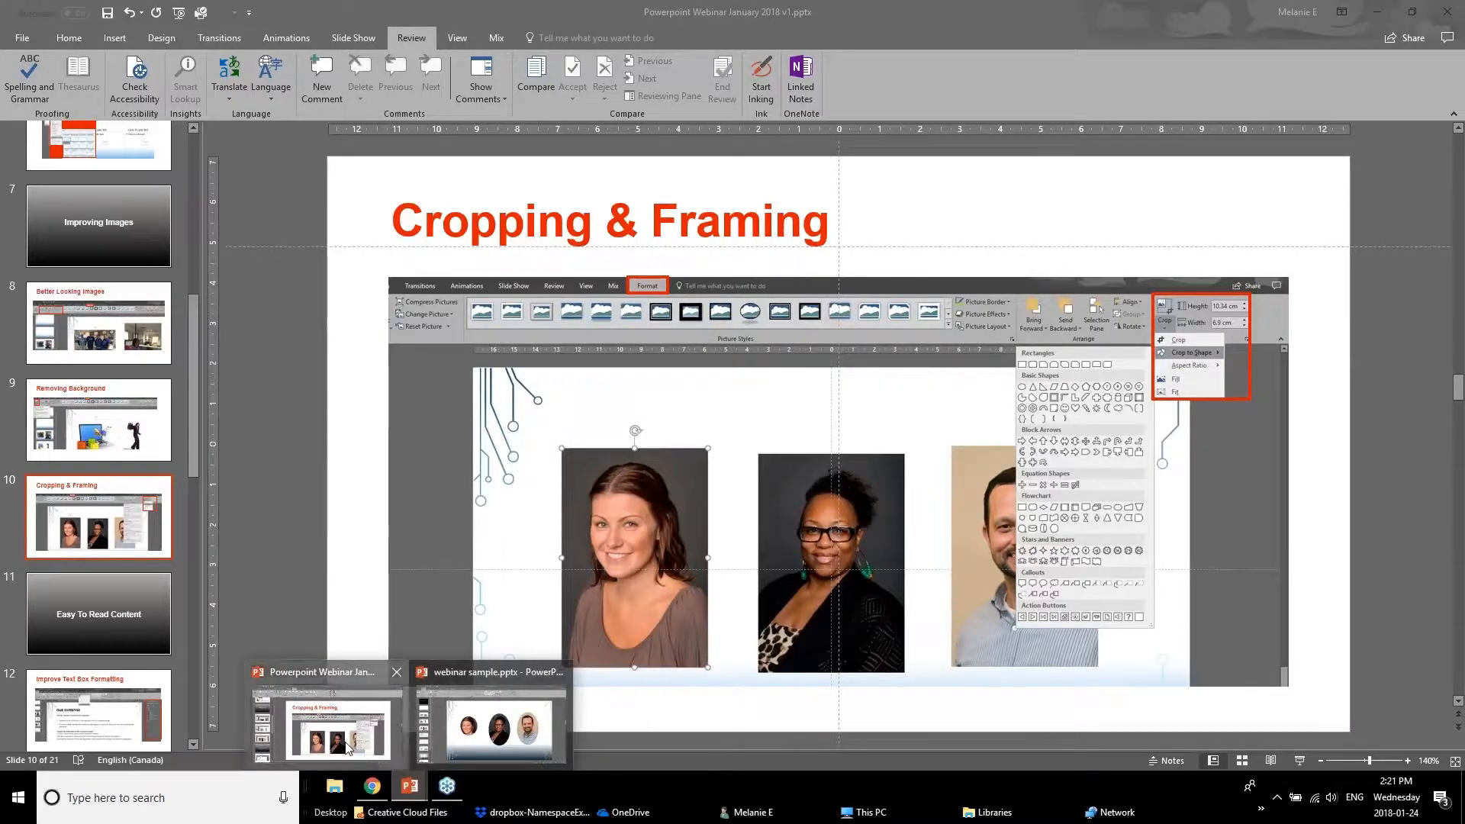
left_click(378, 744)
left_click(410, 786)
left_click(496, 723)
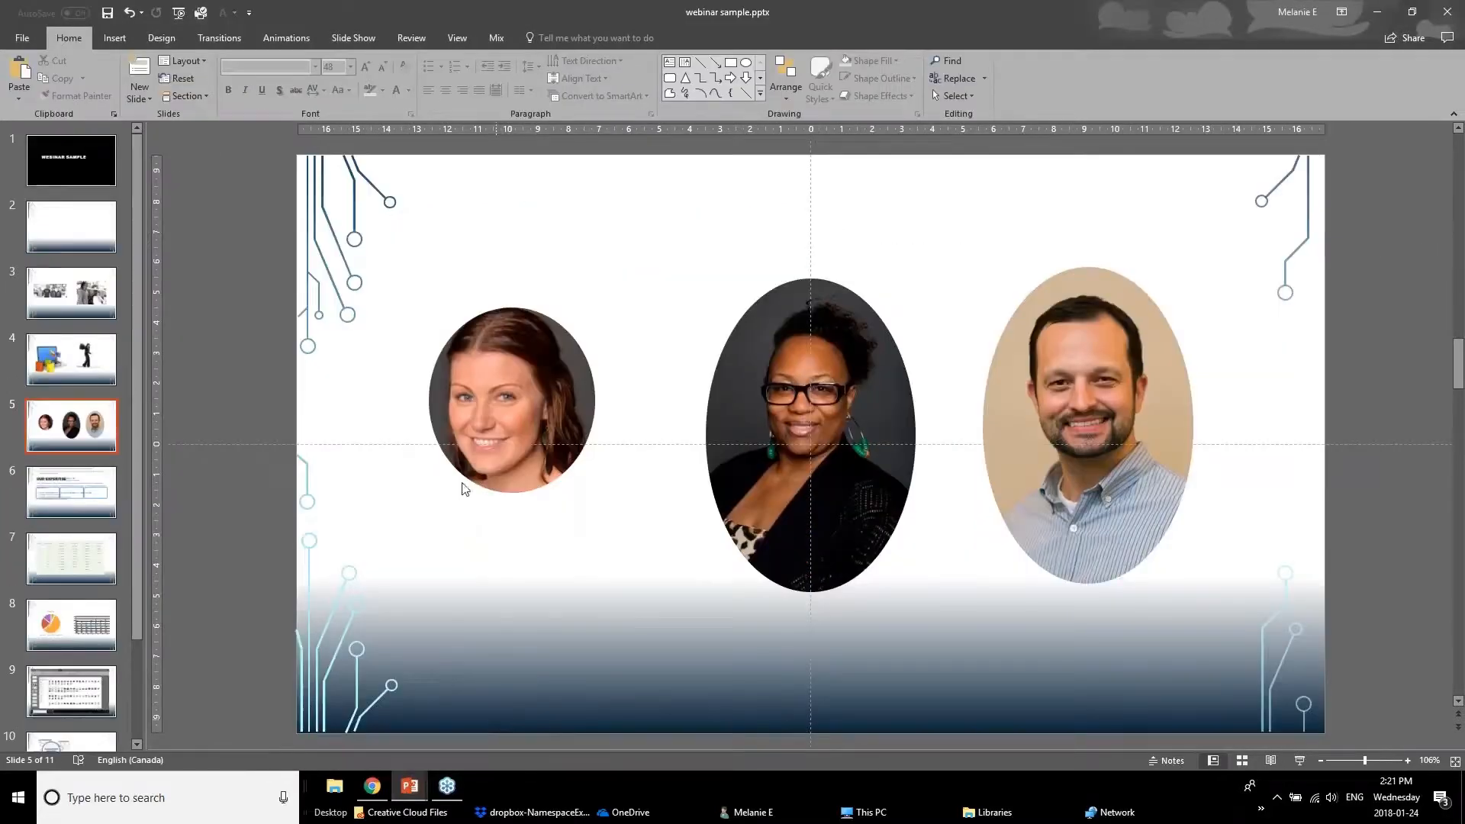
left_click(469, 416)
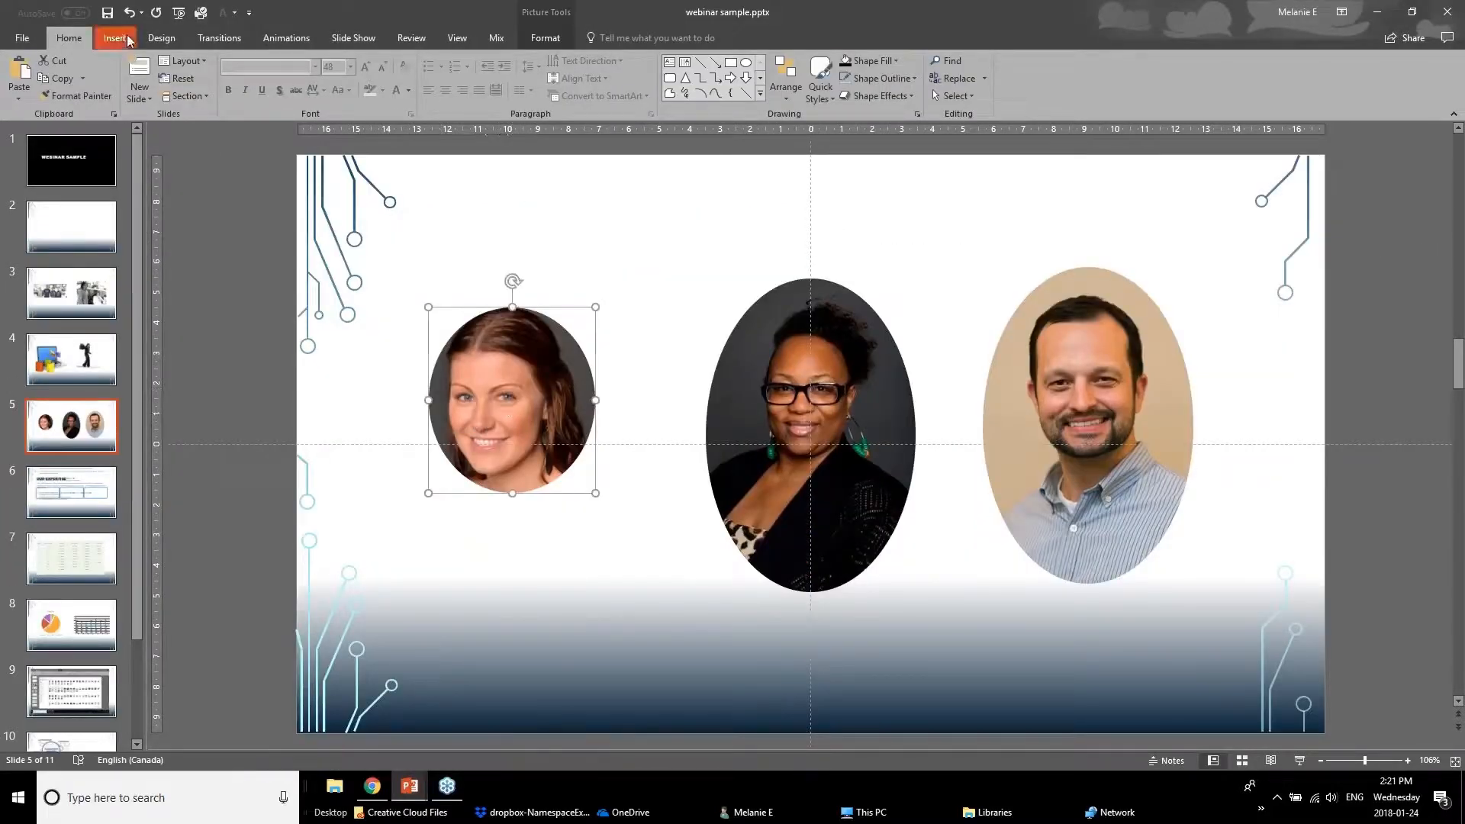
left_click(546, 35)
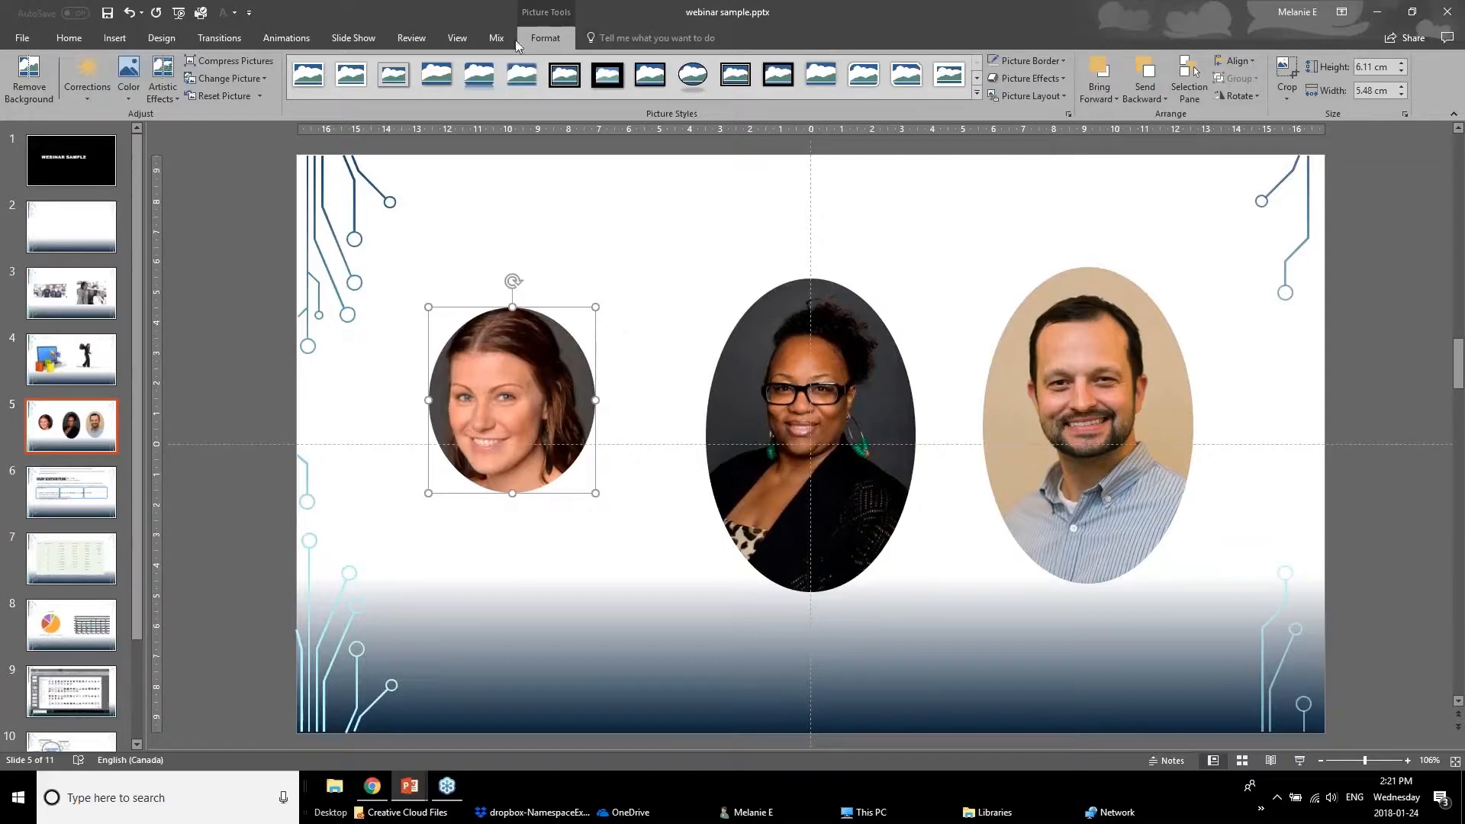
left_click(976, 92)
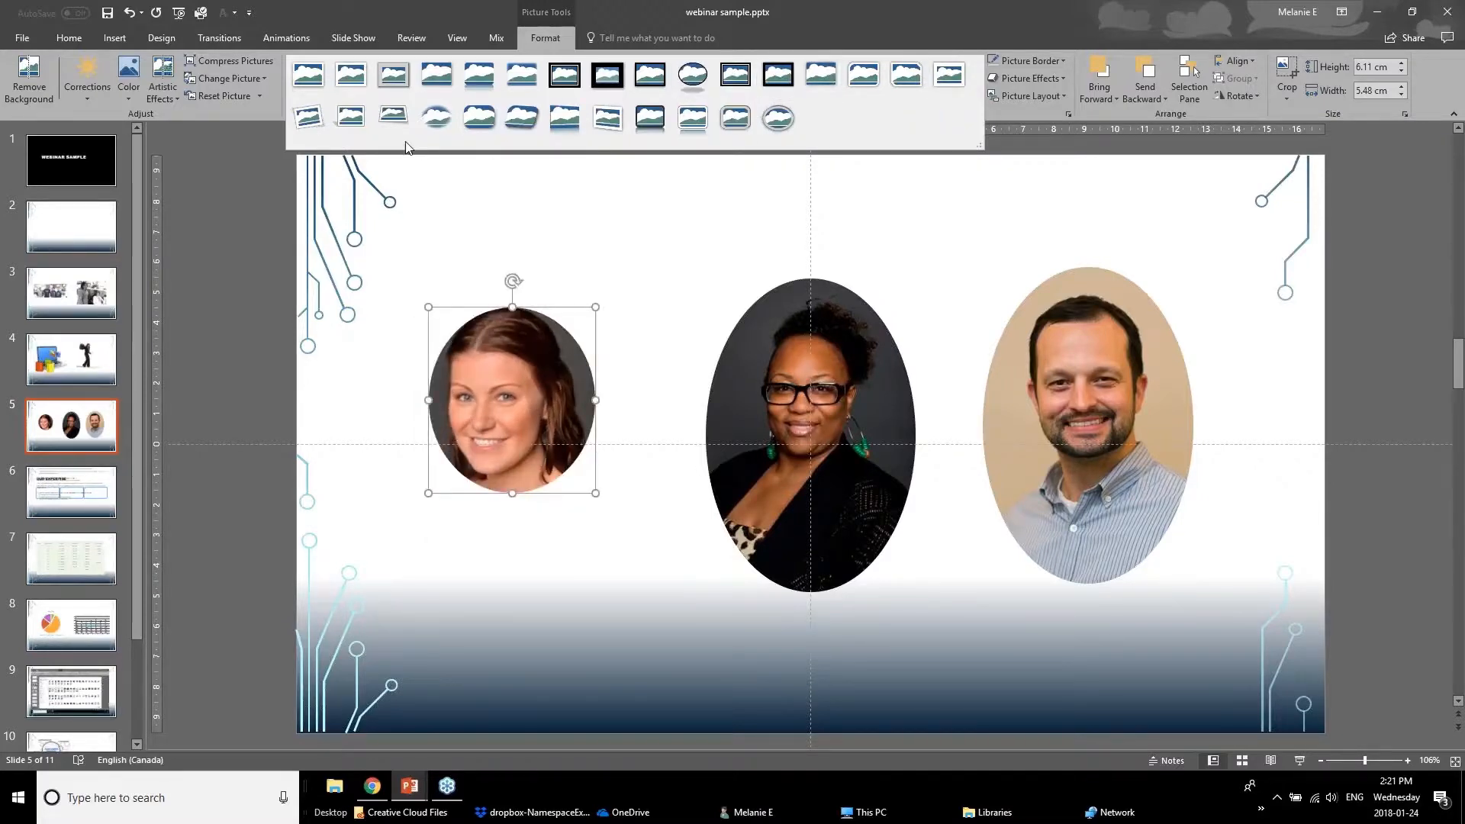
left_click(319, 105)
left_click_drag(533, 475, 557, 439)
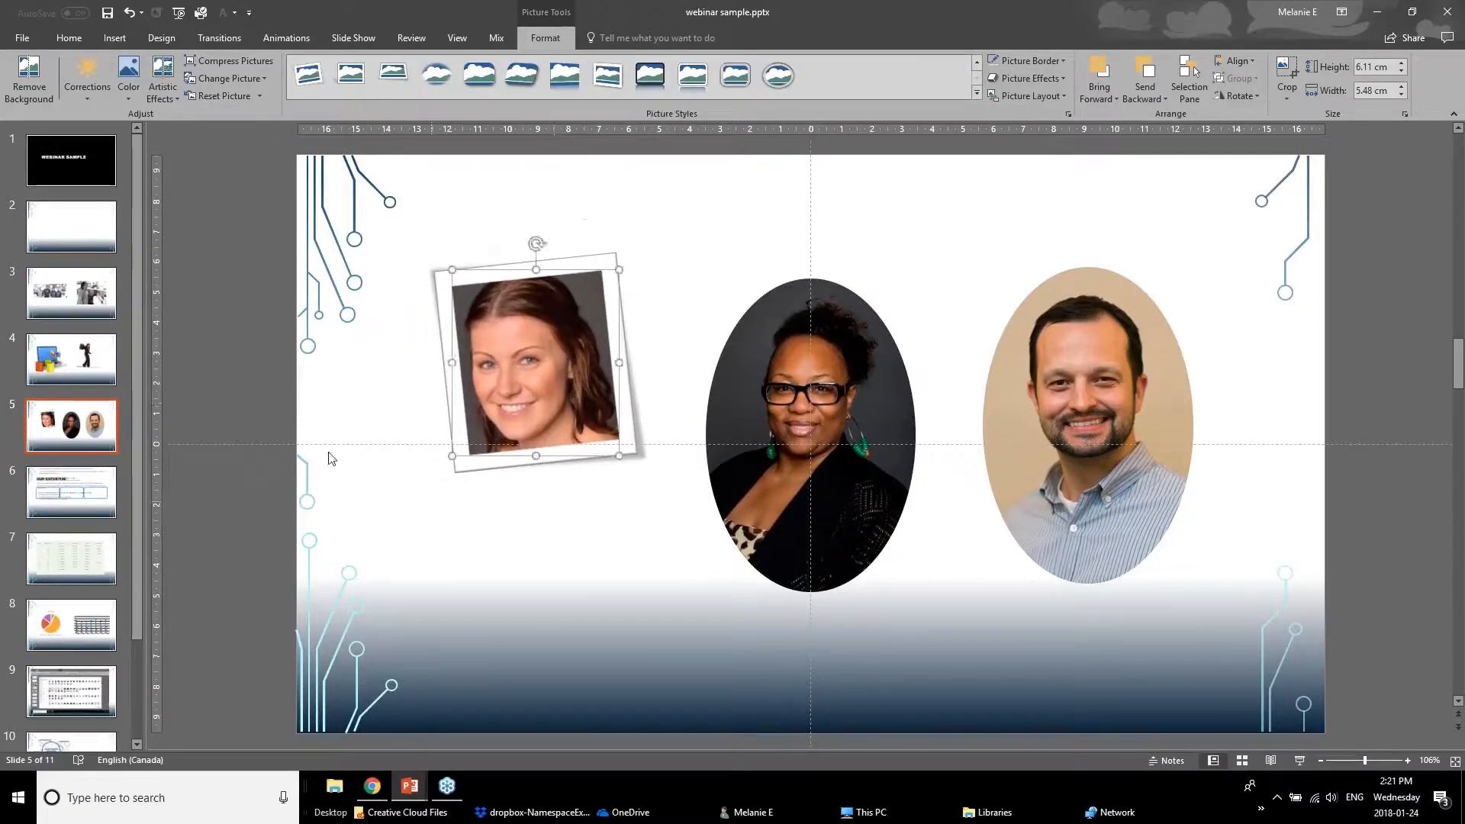
left_click(293, 454)
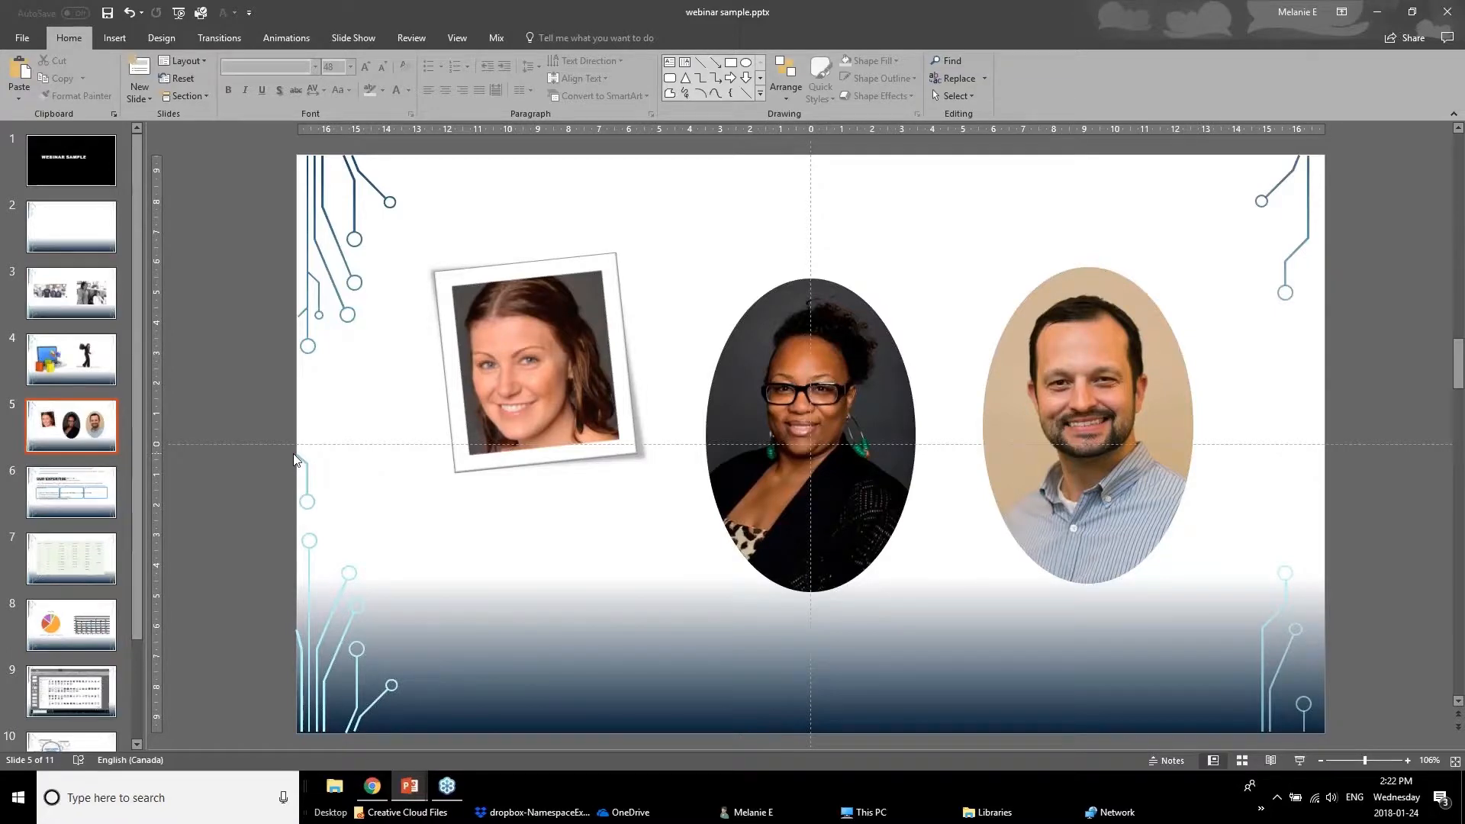
- Look through the picture border choices and shadow effects for the middle portrait
left_click(770, 377)
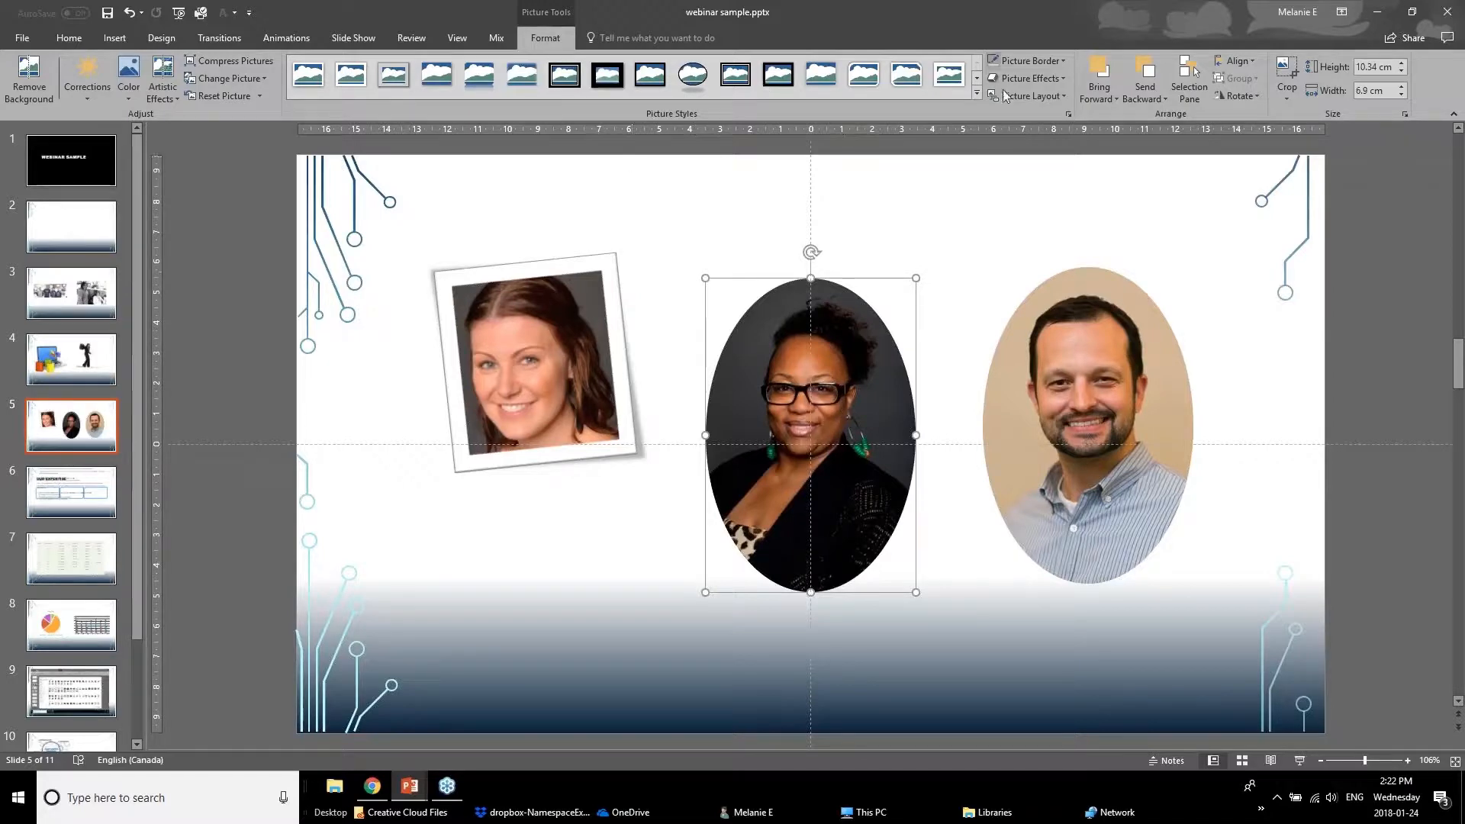
left_click(1027, 61)
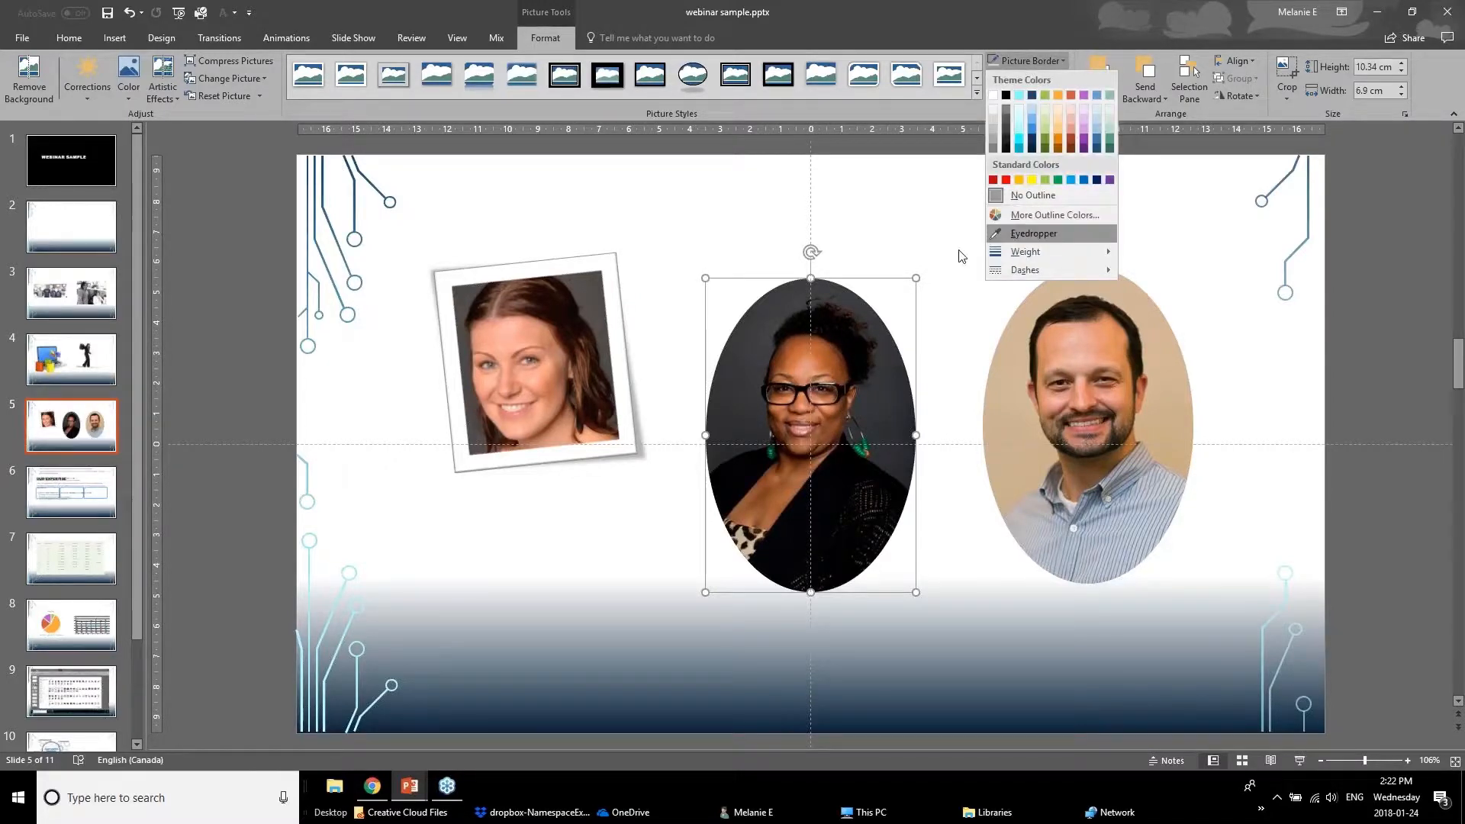
left_click(959, 151)
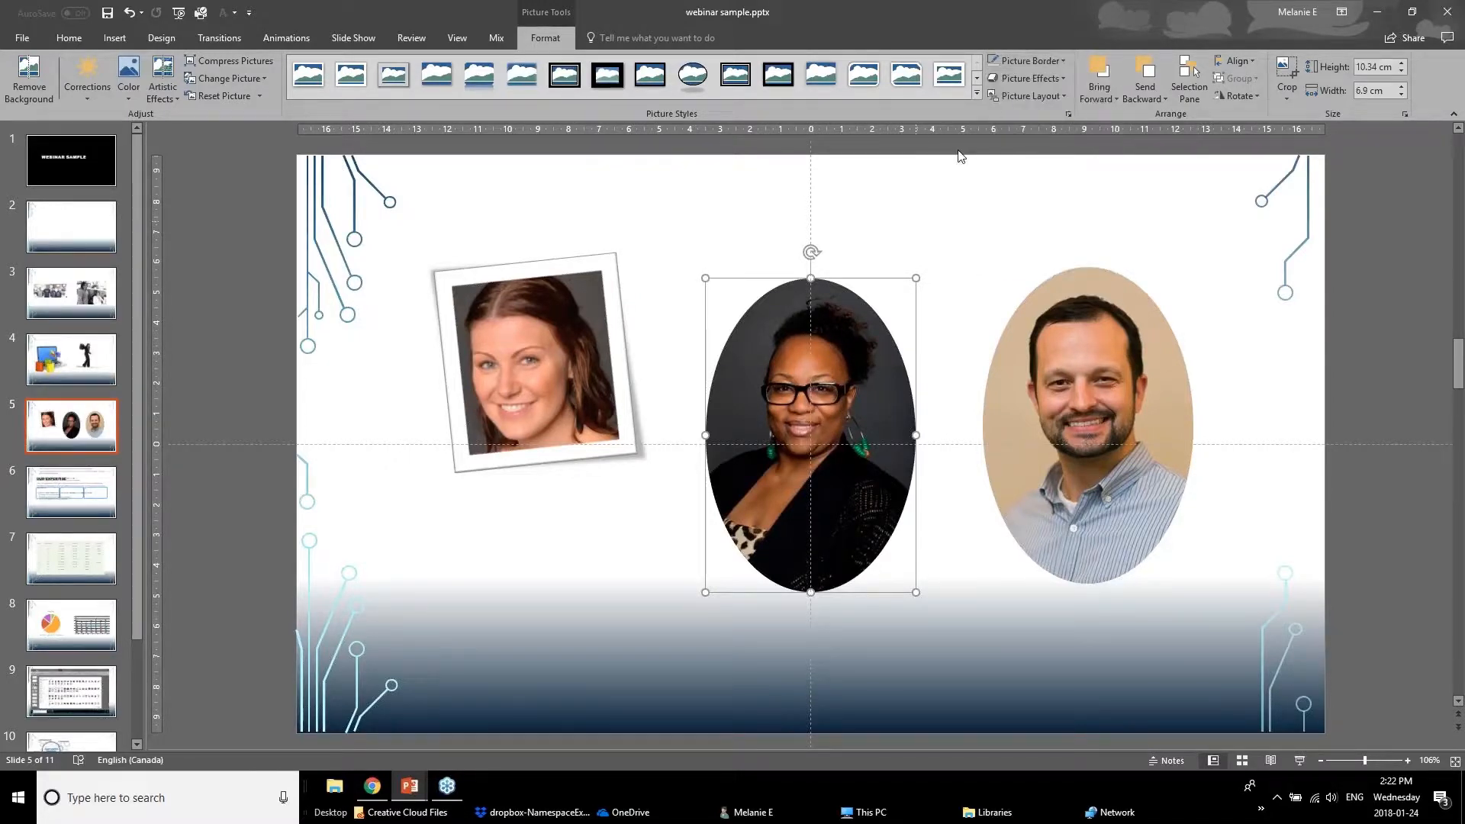
left_click(1033, 64)
left_click(1042, 64)
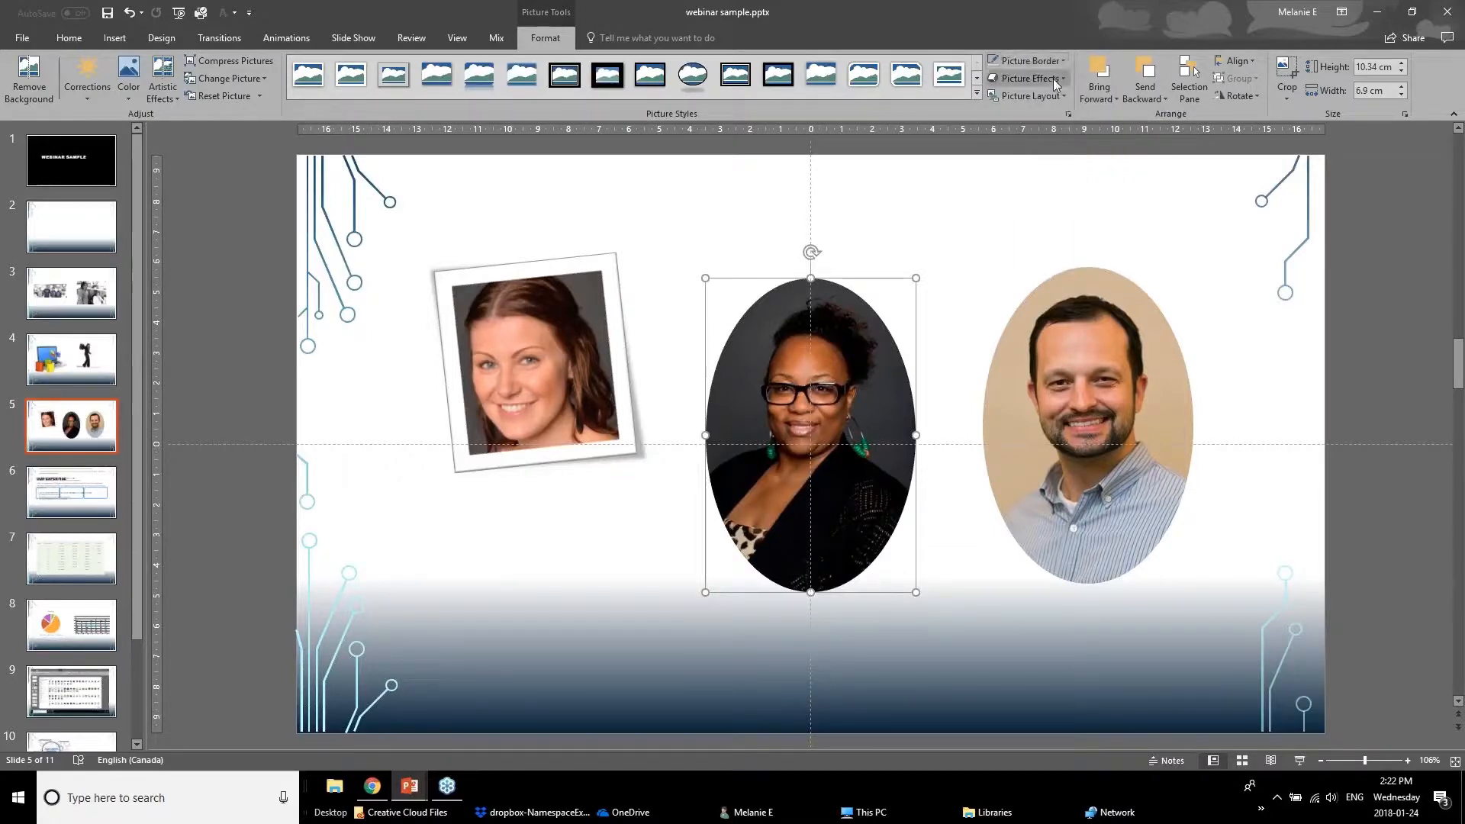
left_click(1053, 79)
mouse_move(1059, 143)
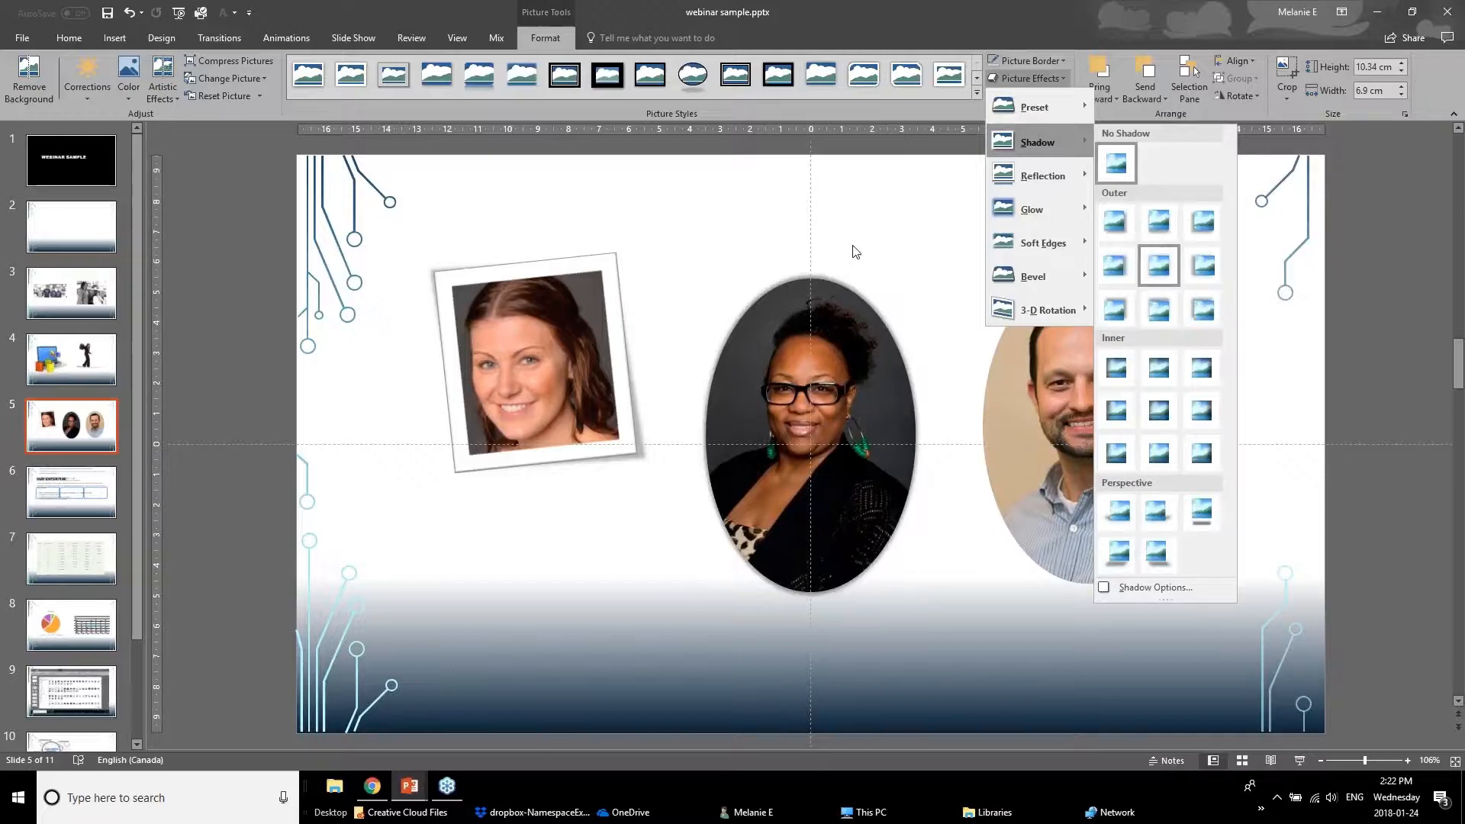
- Replace the left portrait's tilted frame with a straight white-frame picture style
left_click(521, 81)
key("ctrl+z")
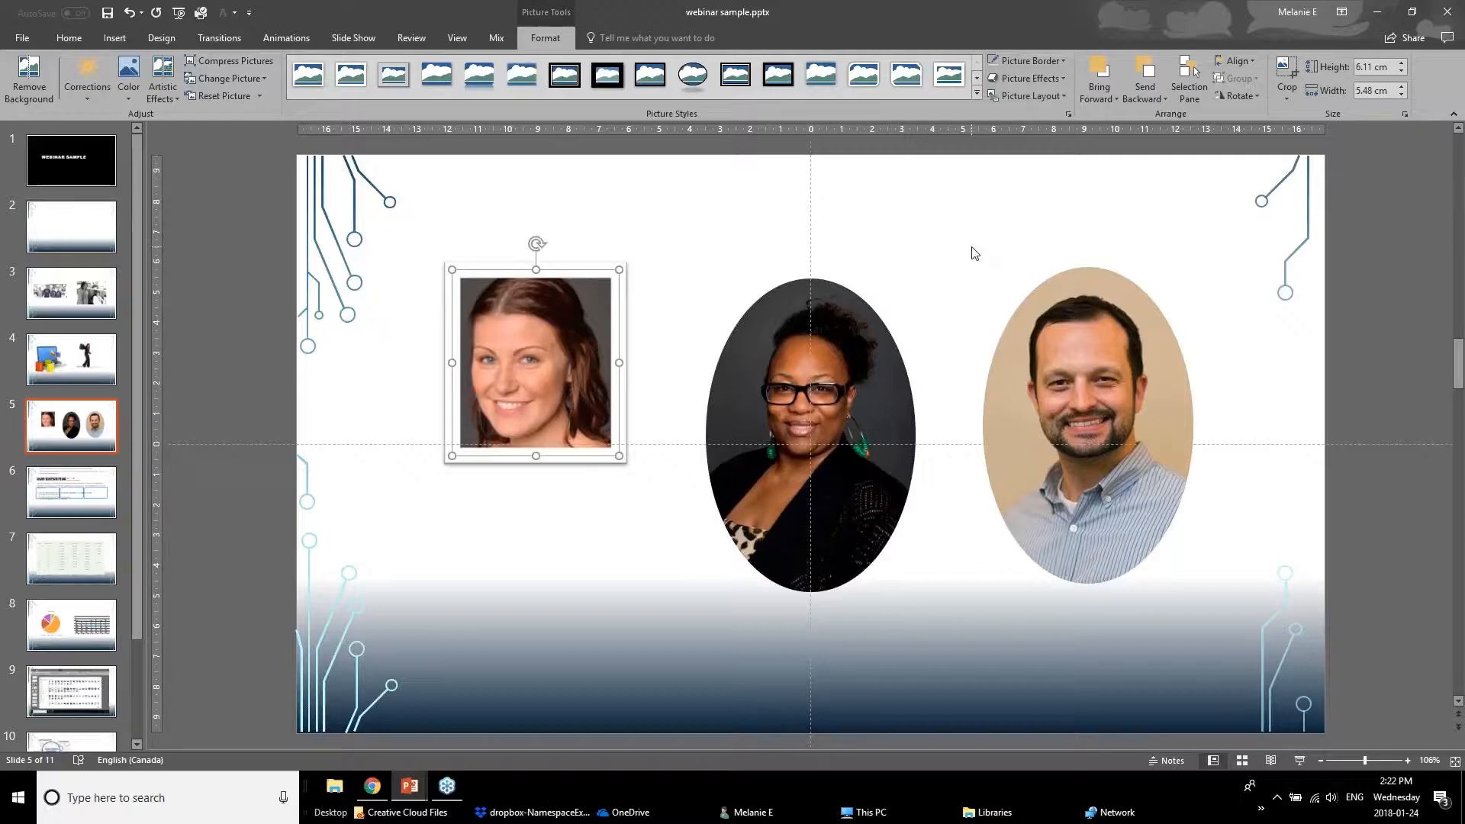
- Switch to the Powerpoint Webinar January 2018 v1.pptx presentation and show slide 12, Improve Text Box Formatting
mouse_move(410, 790)
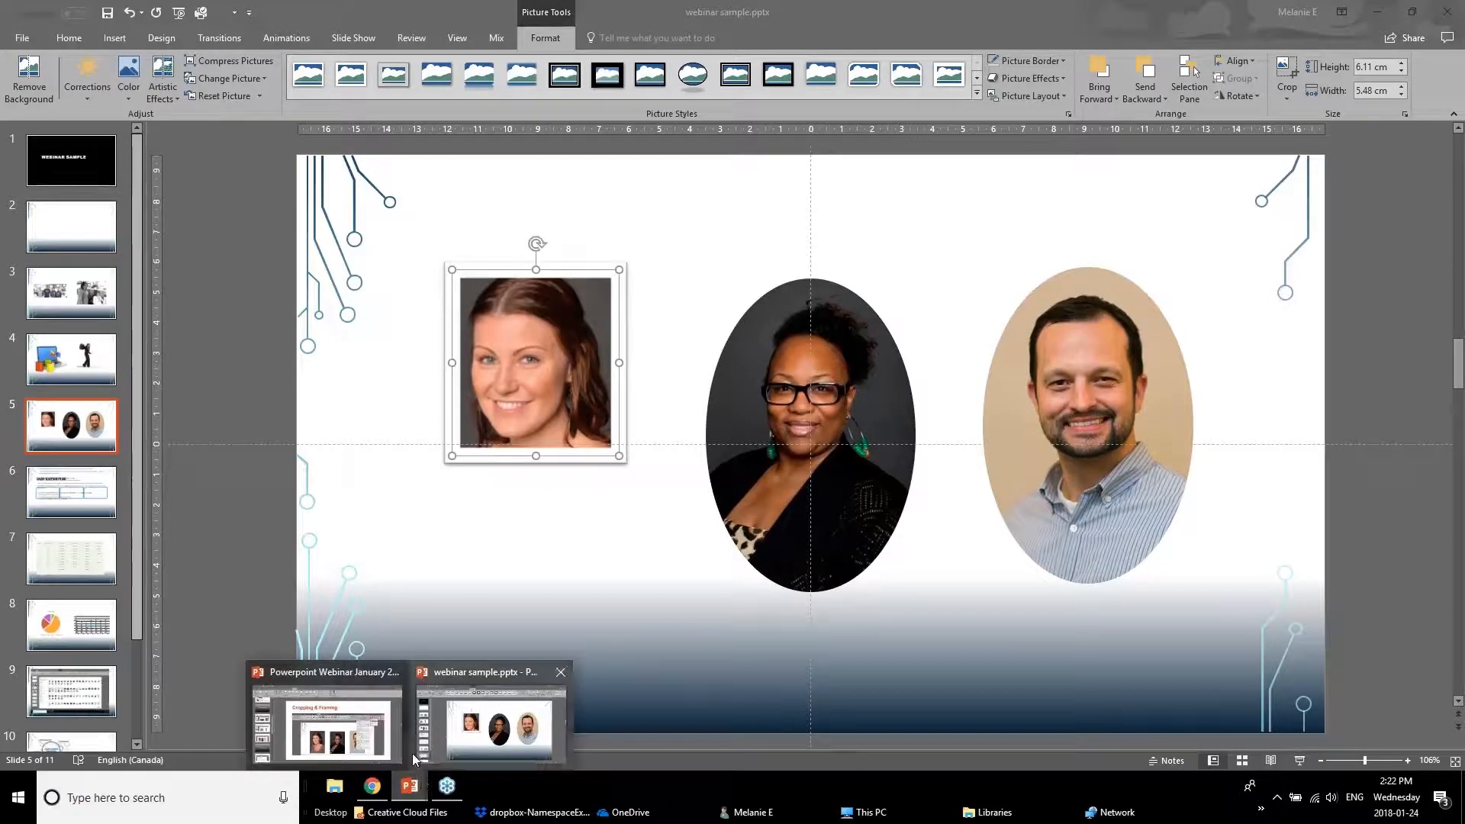
left_click(328, 721)
left_click(125, 547)
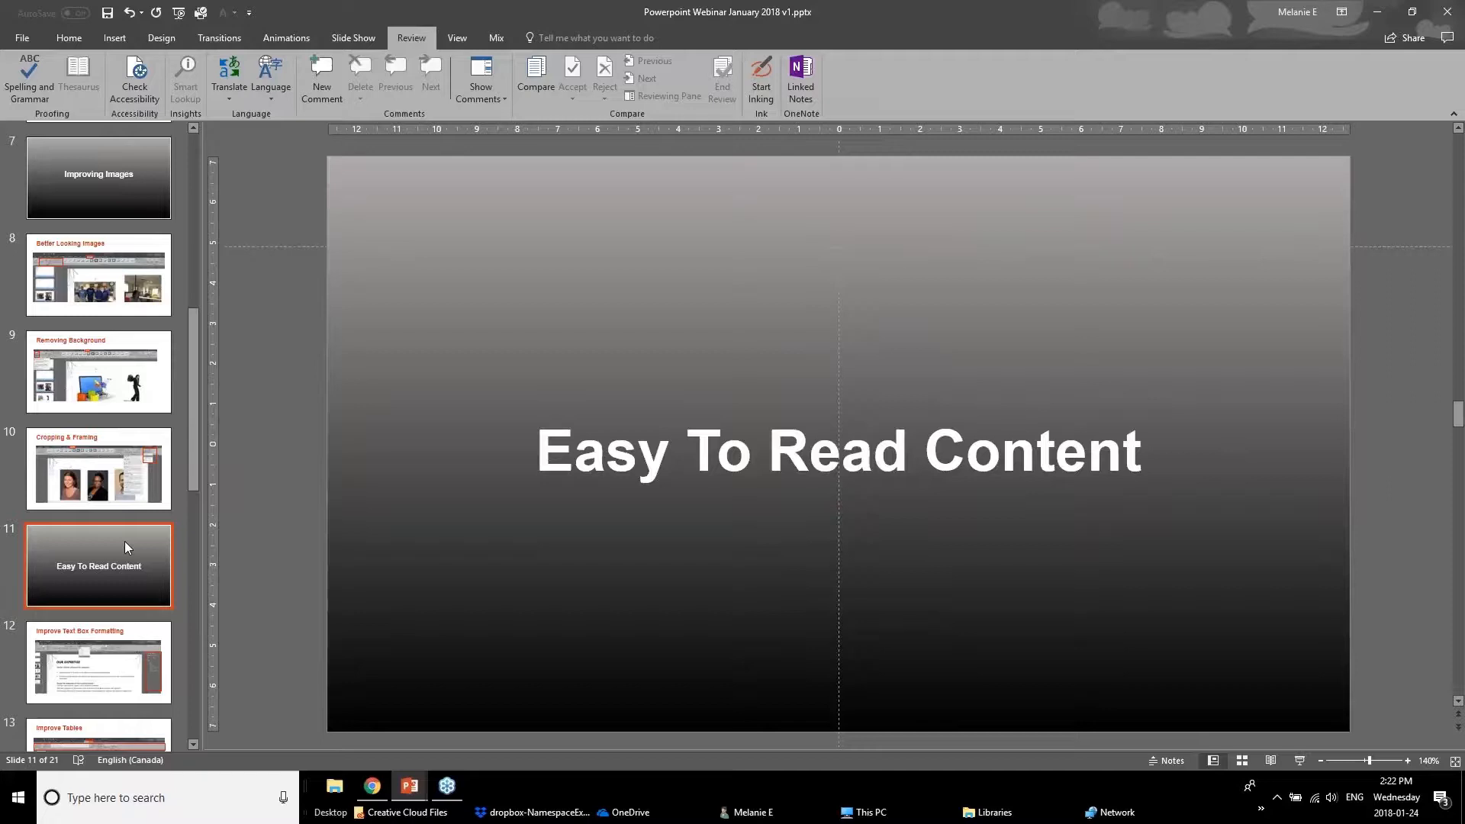
left_click(84, 690)
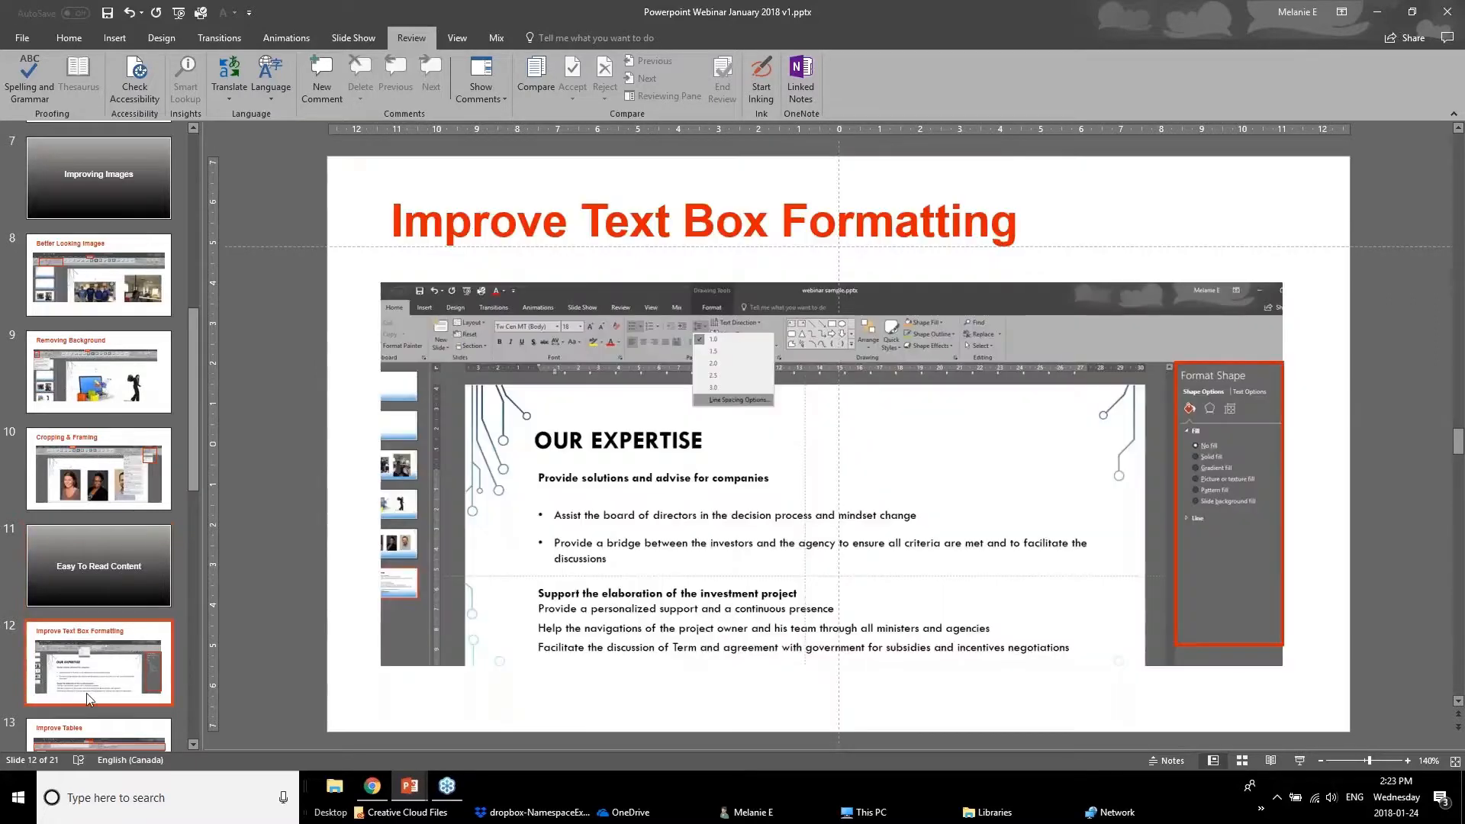
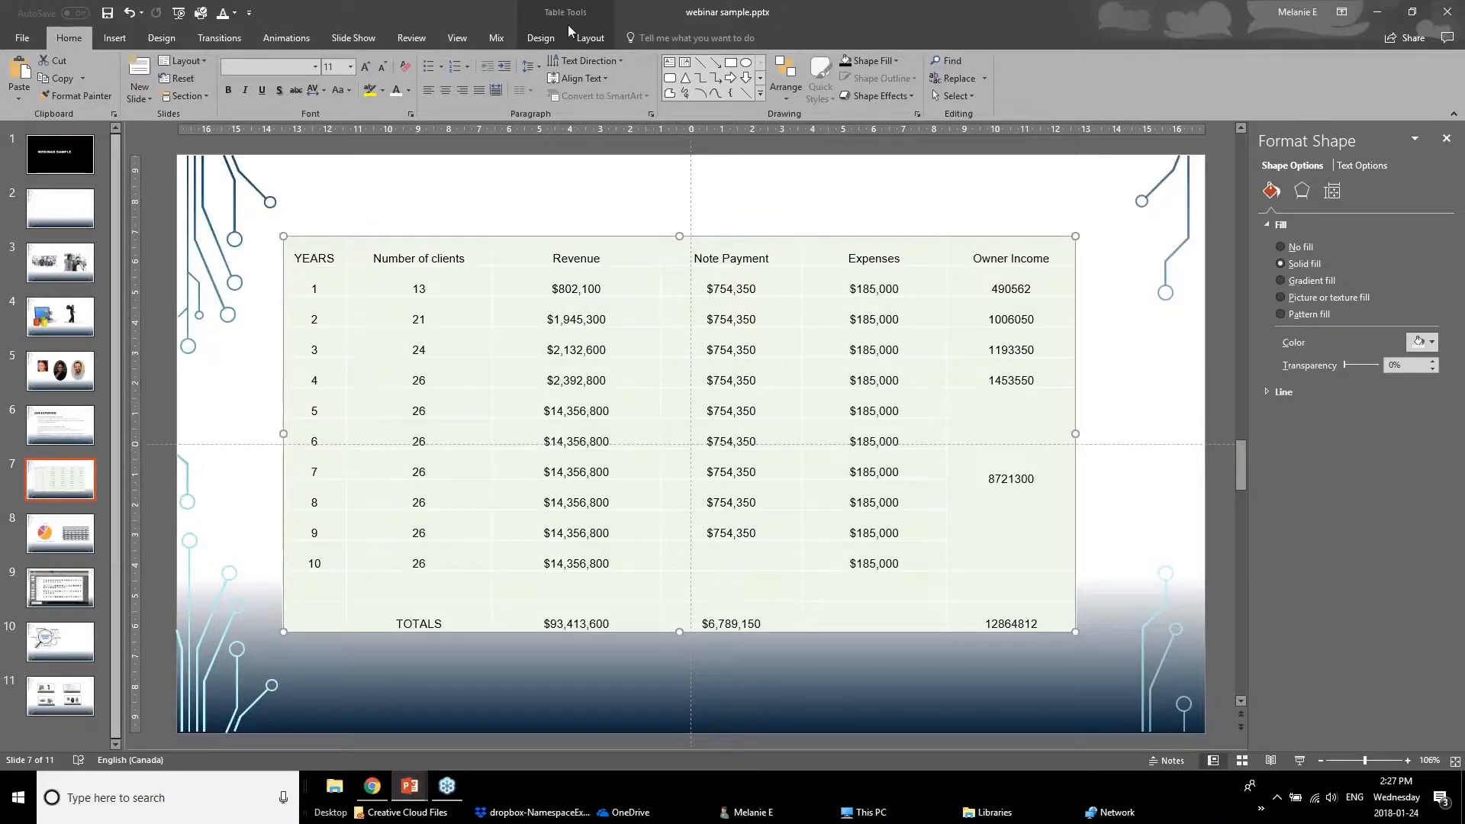
- On slide 7 of webinar sample.pptx, look through the table's design and layout options
left_click(542, 43)
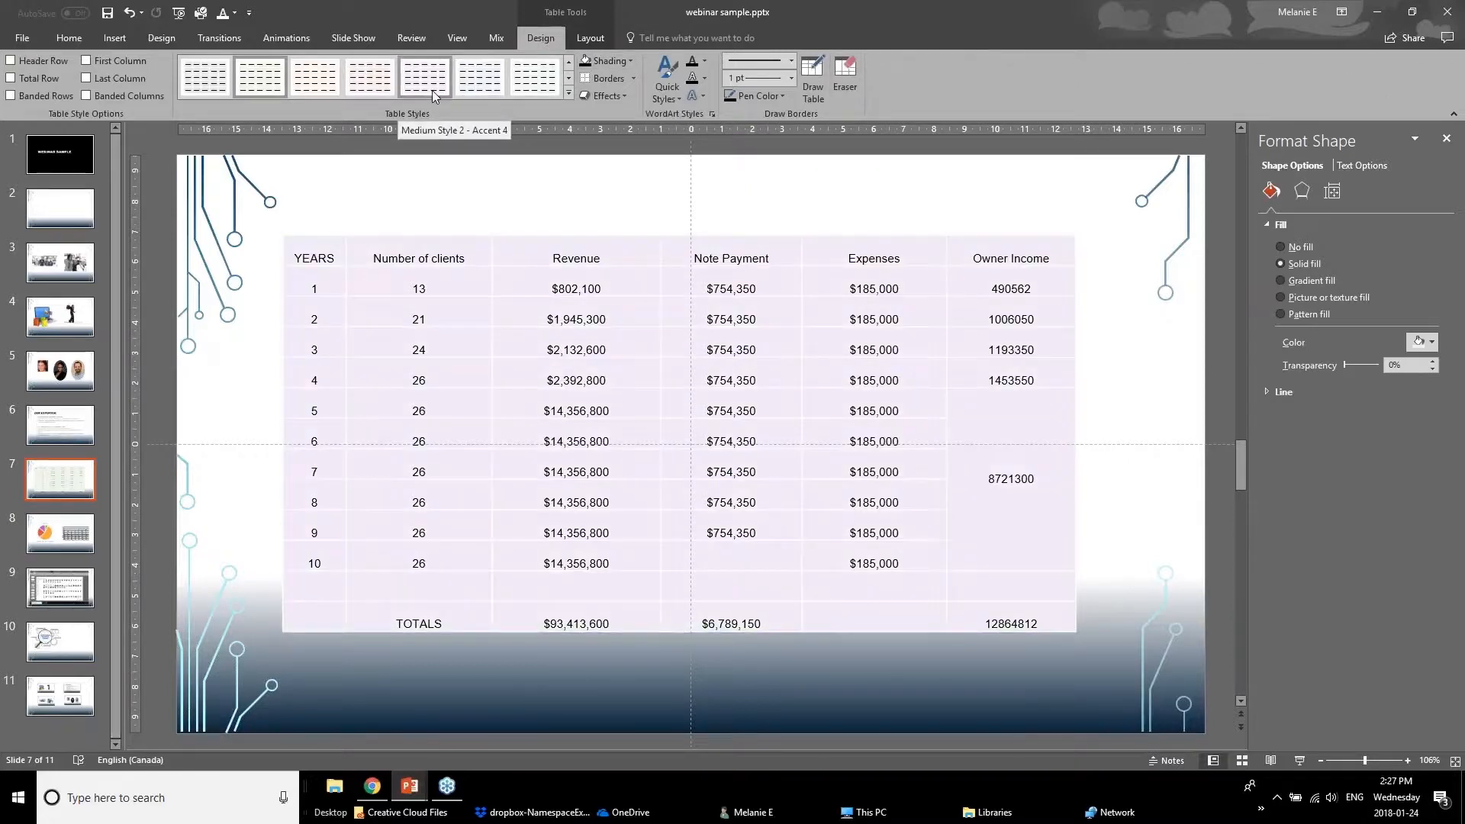
left_click(592, 38)
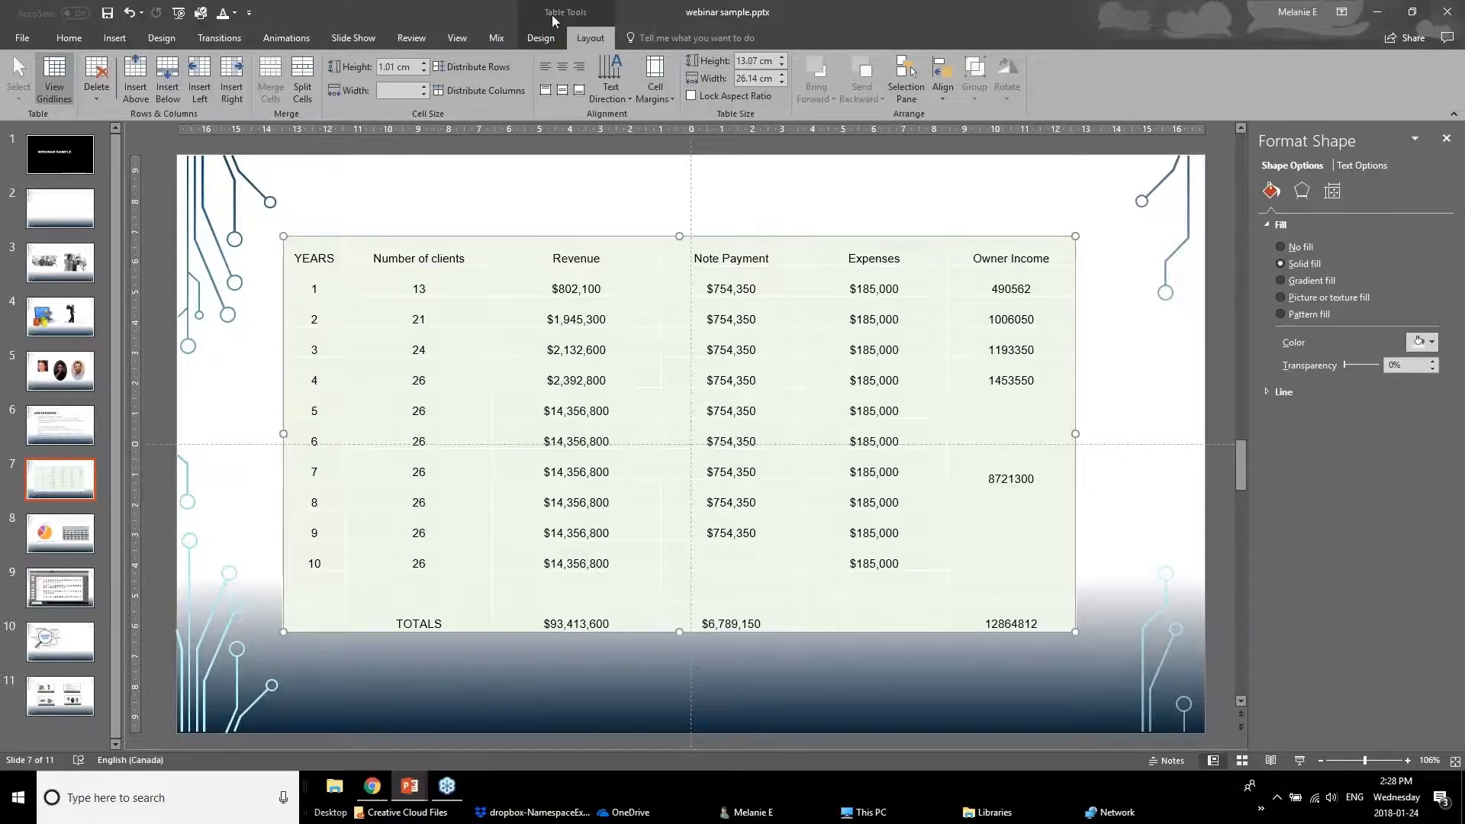
left_click(561, 39)
left_click(574, 42)
left_click(552, 40)
left_click(590, 40)
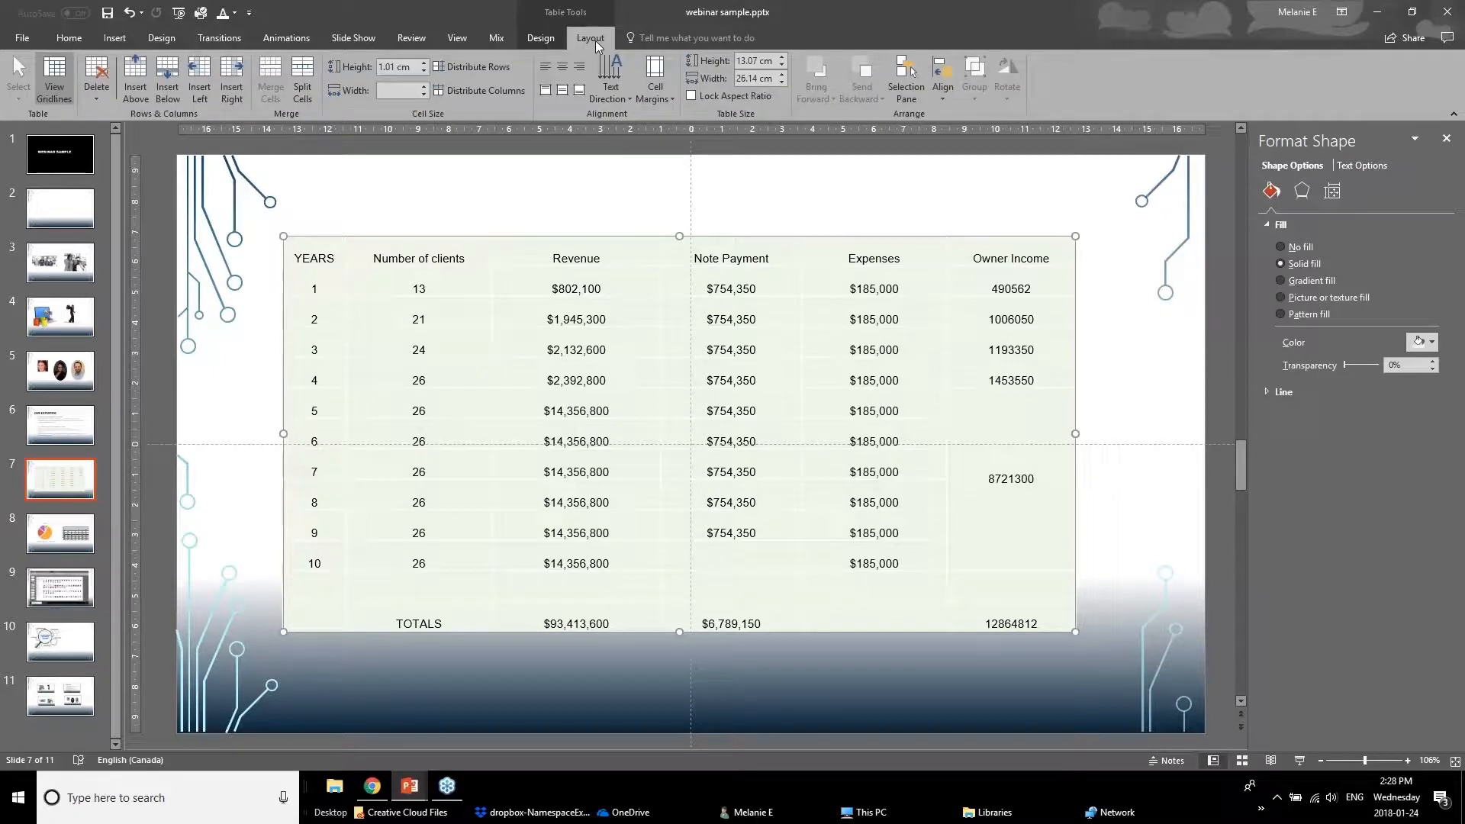
left_click(548, 39)
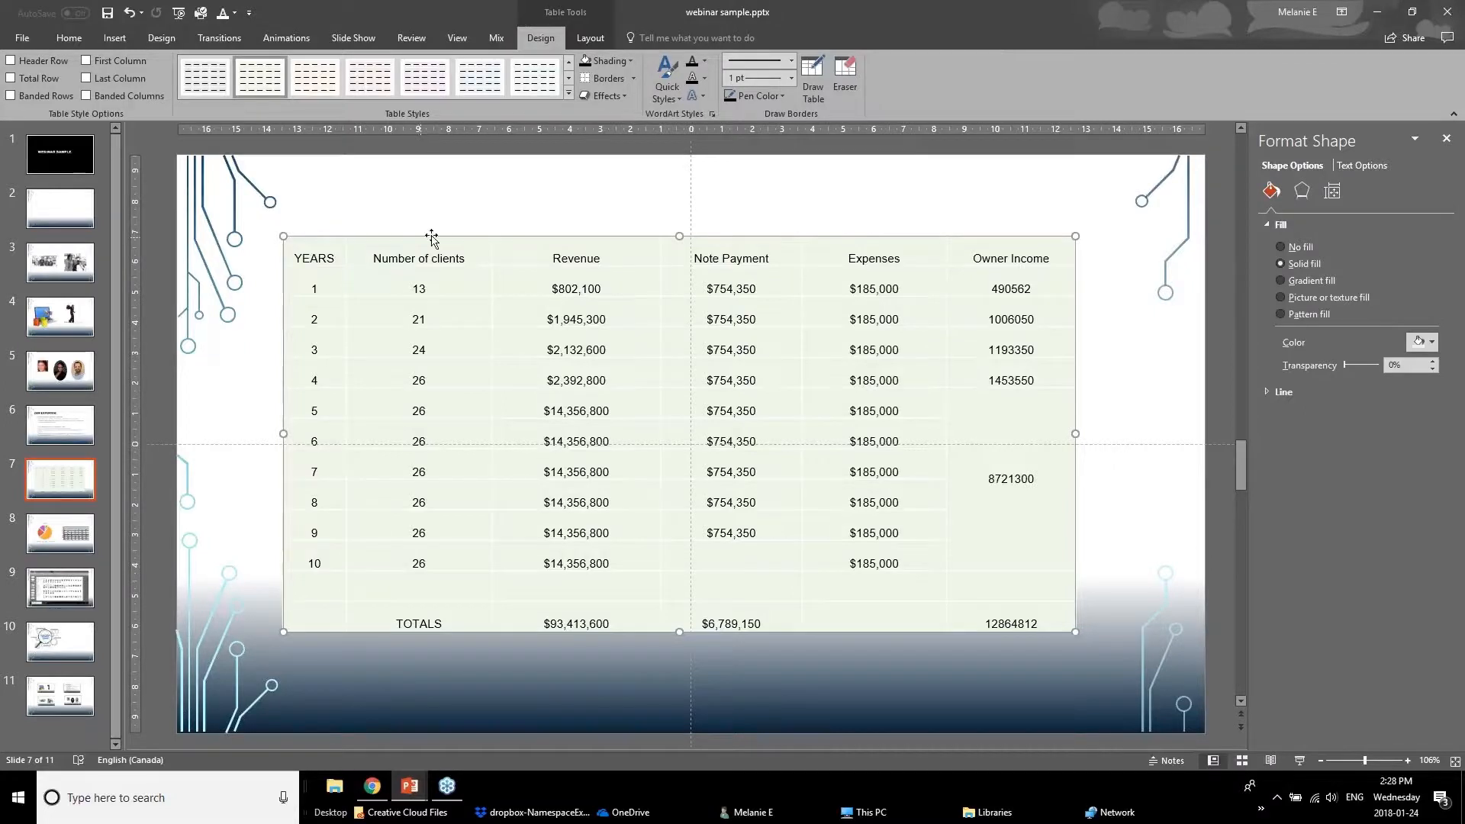
- Turn on header row, total row and last column formatting for the table, and preview other table styles
left_click(10, 61)
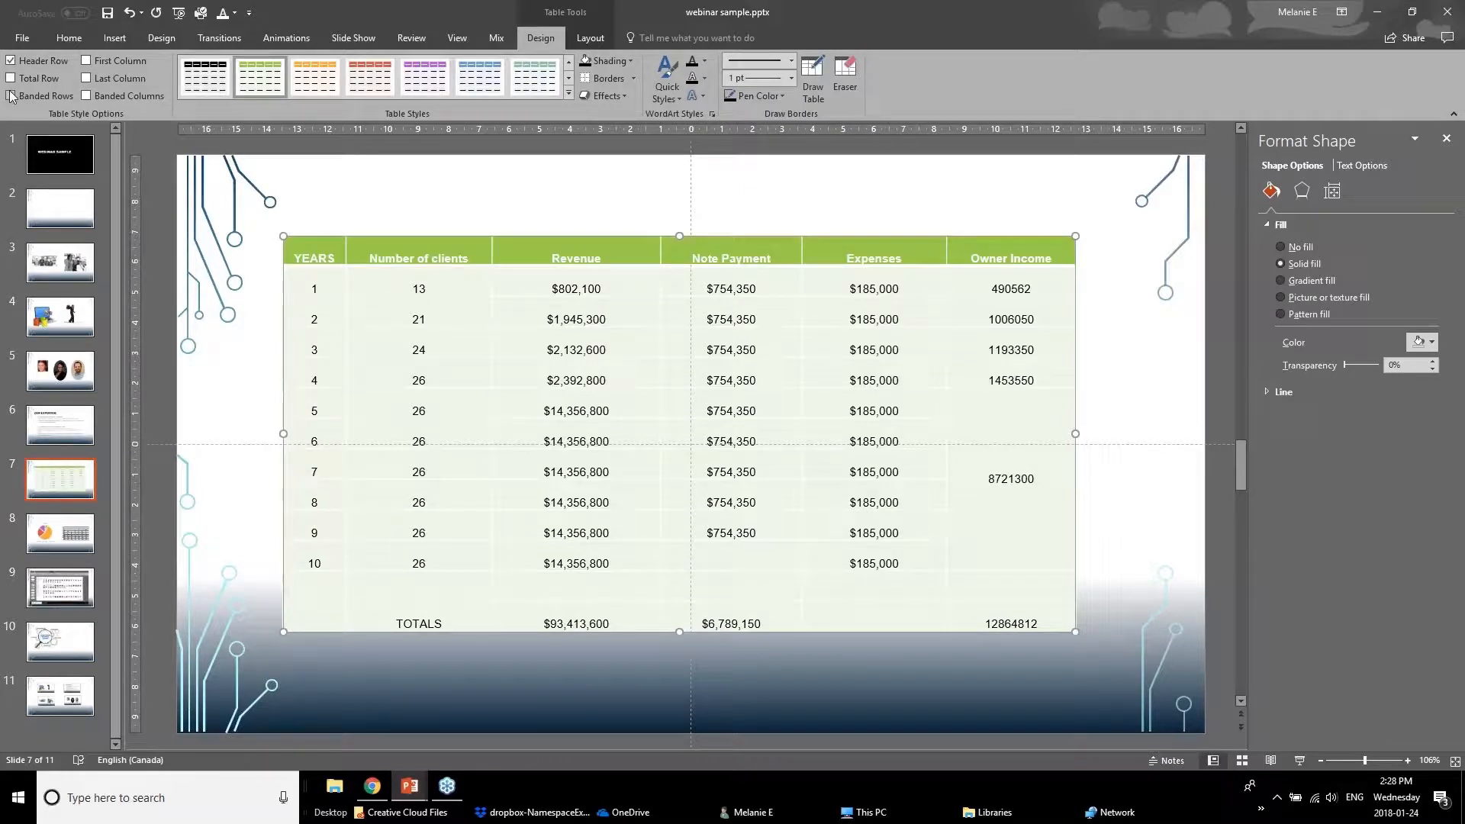
left_click(10, 80)
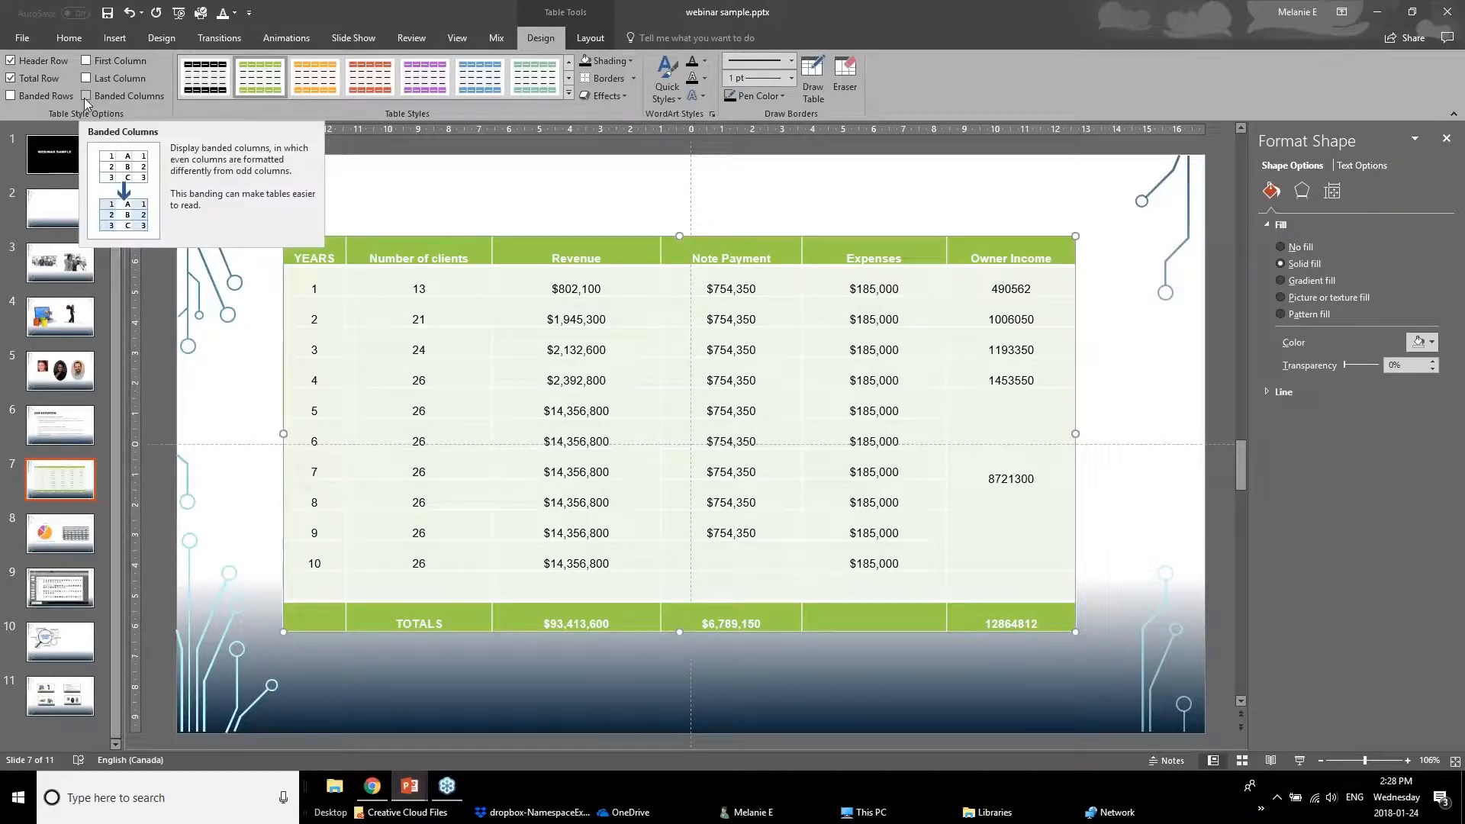
left_click(86, 78)
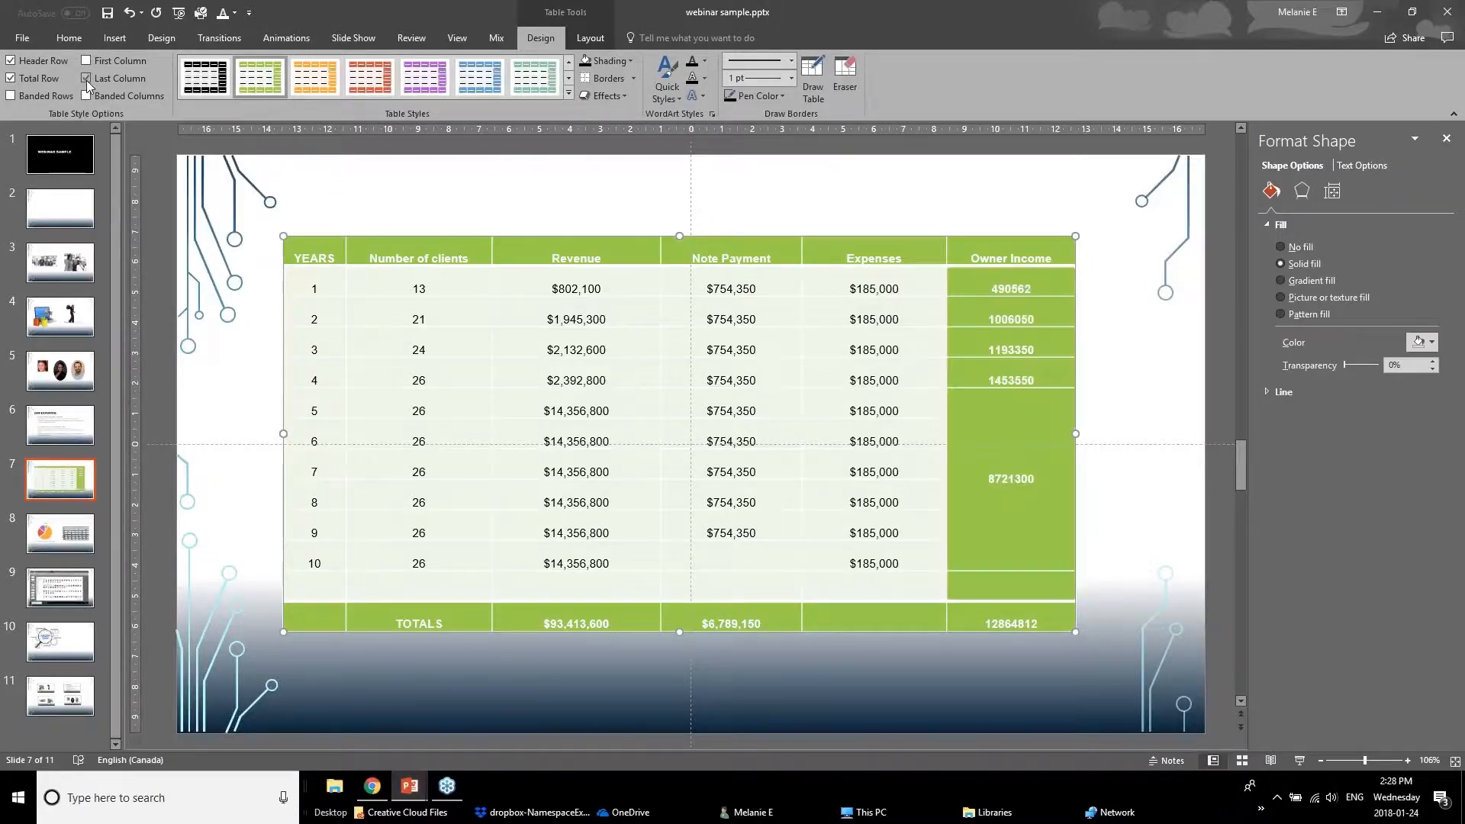
left_click(568, 93)
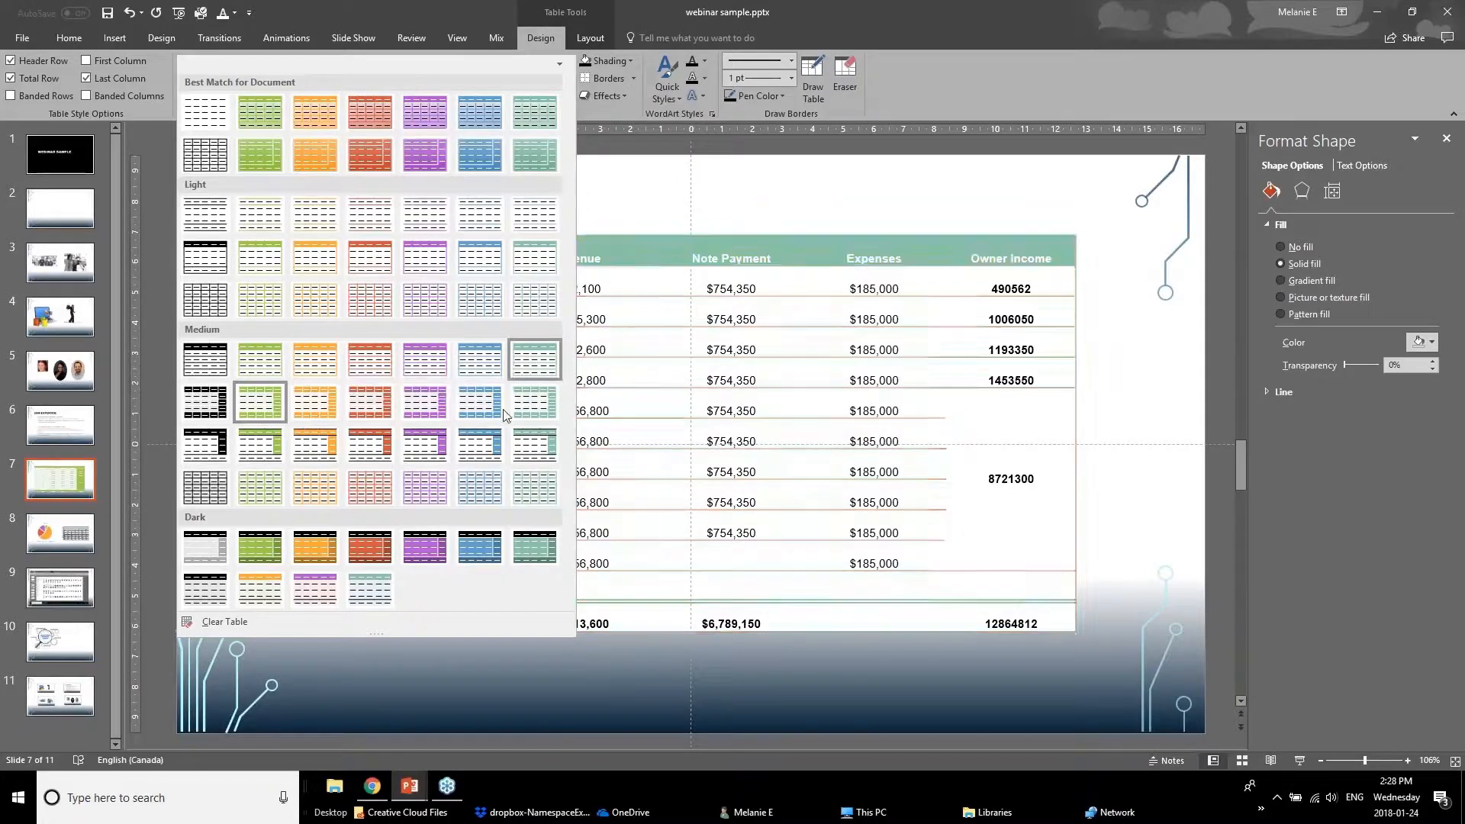
left_click(599, 216)
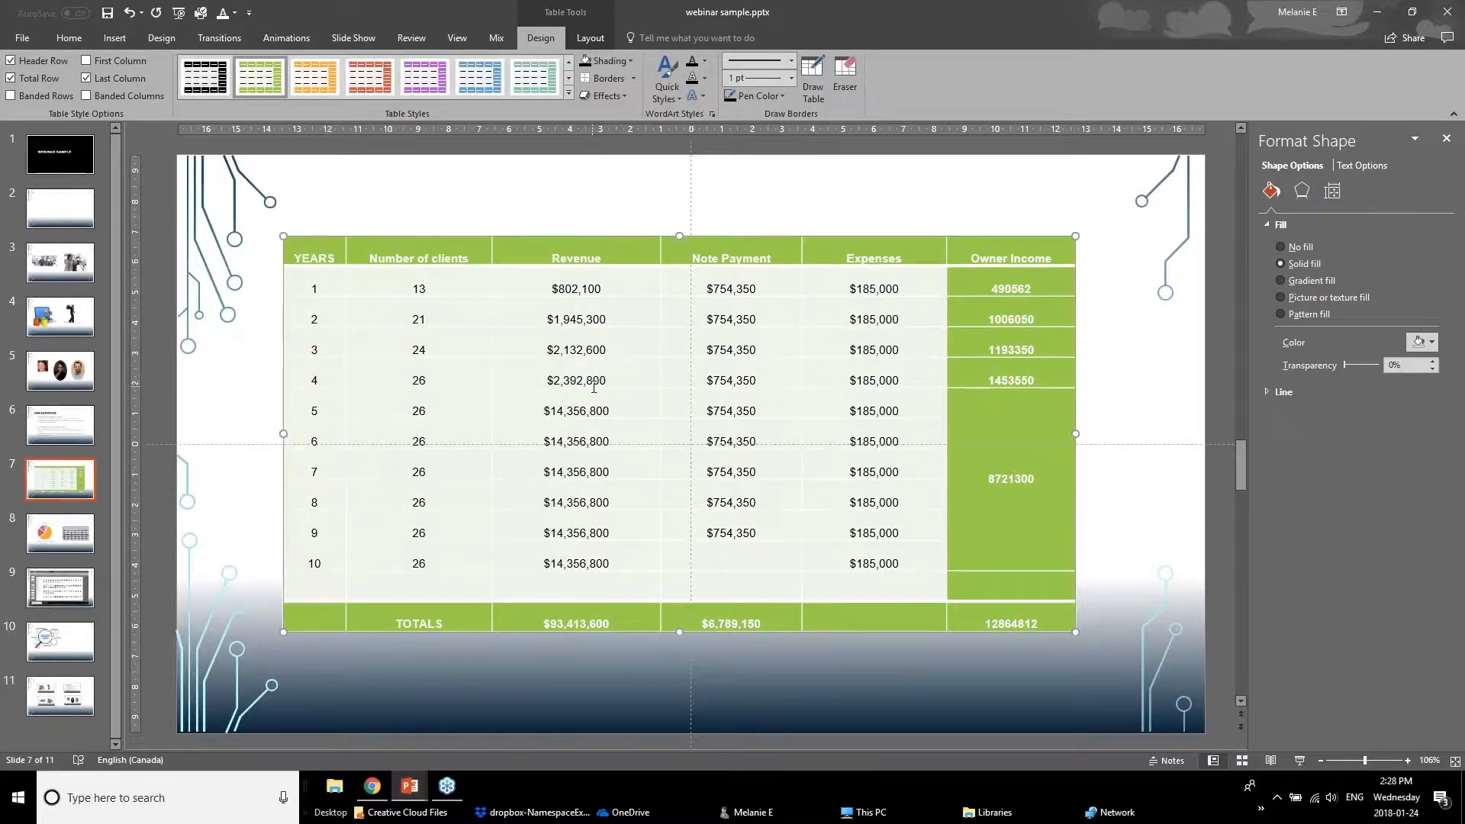
- Undo the table's header row, total row and last column formatting
key("ctrl+z")
key("ctrl+z")
key("ctrl+z")
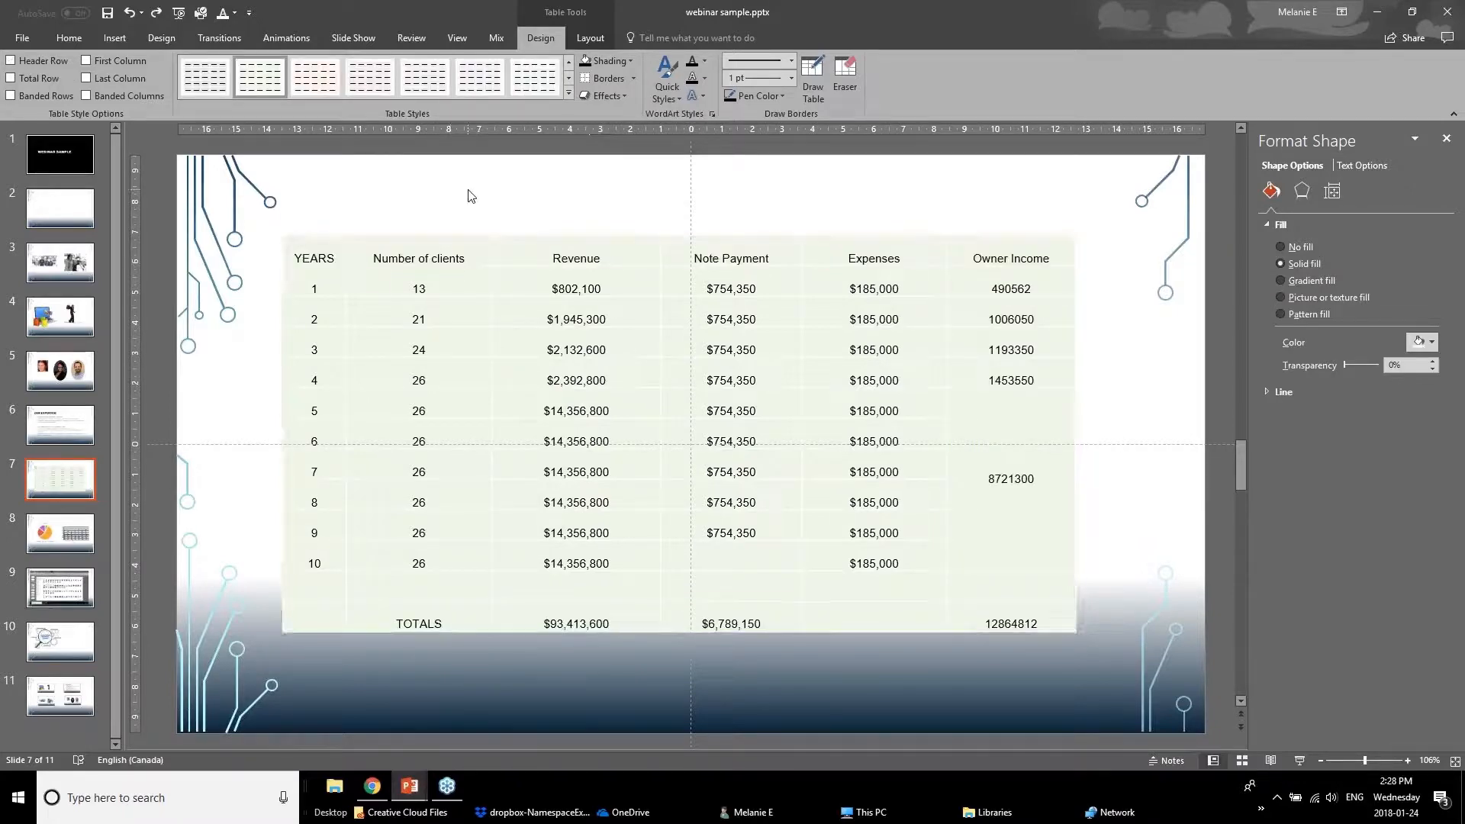
key("Escape")
- Shade the table's header row Dark Red and set its text colour to white
left_click_drag(318, 256, 1046, 254)
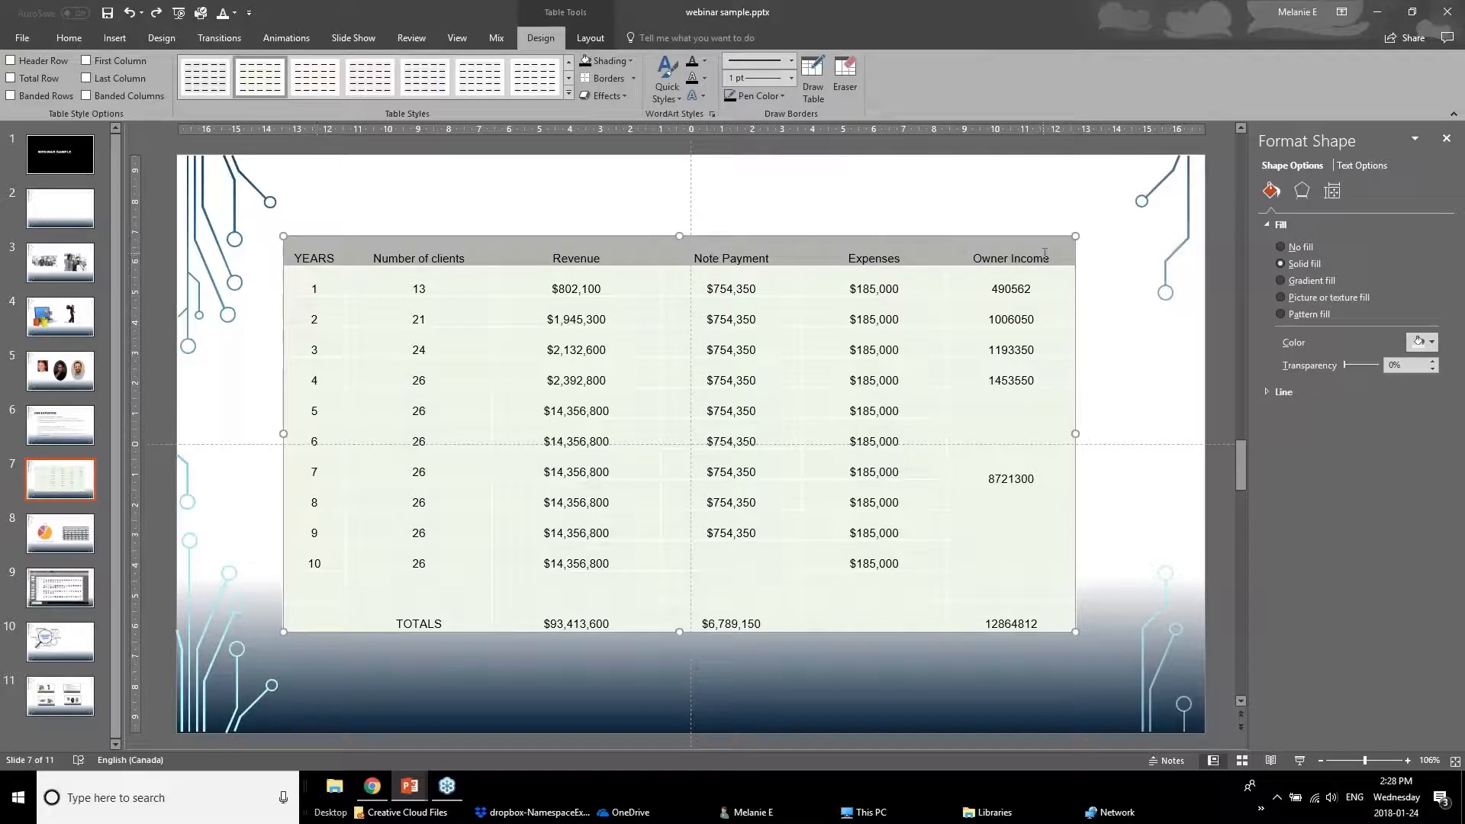
left_click(631, 65)
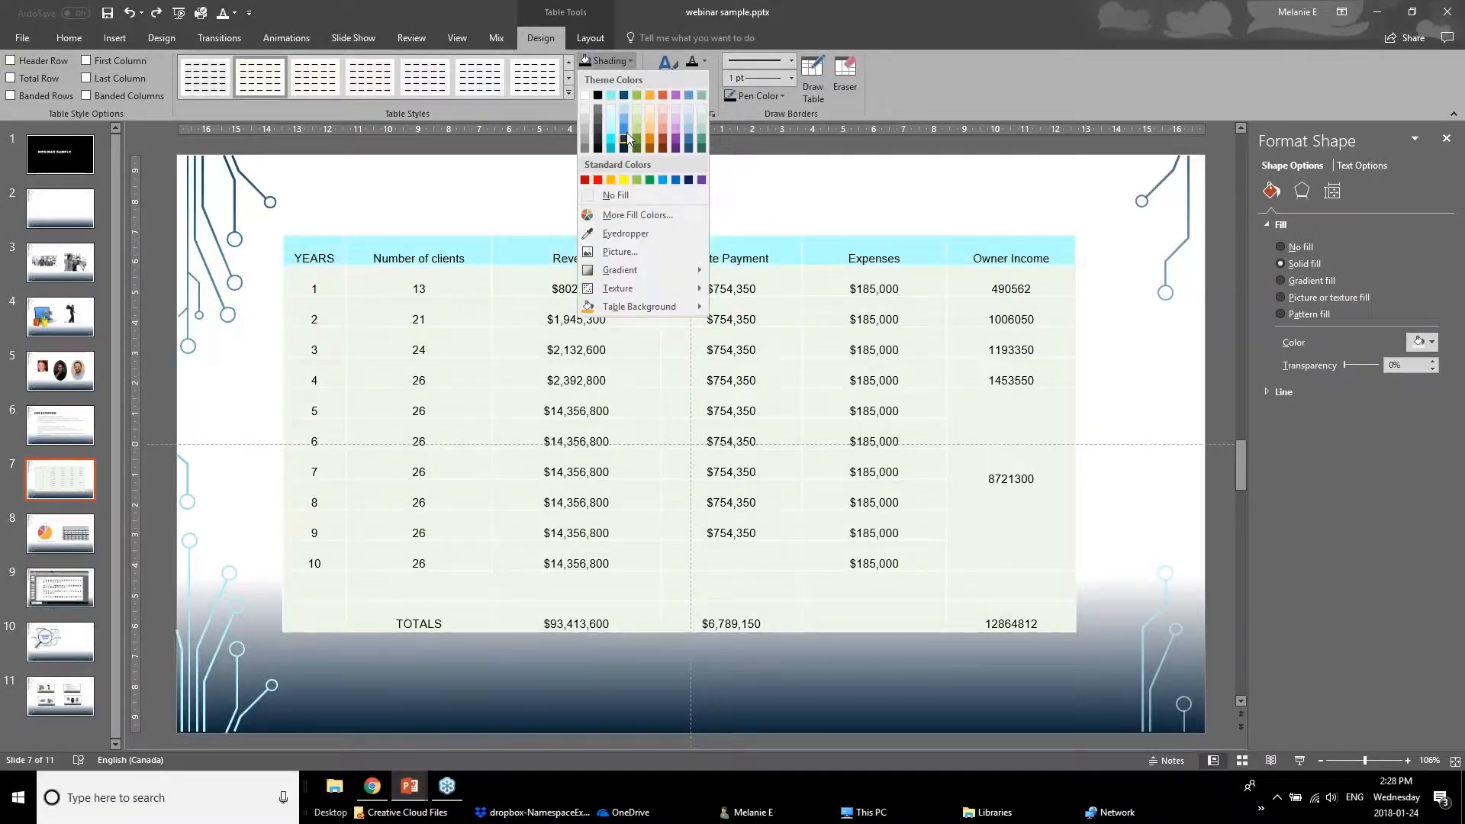
left_click(586, 180)
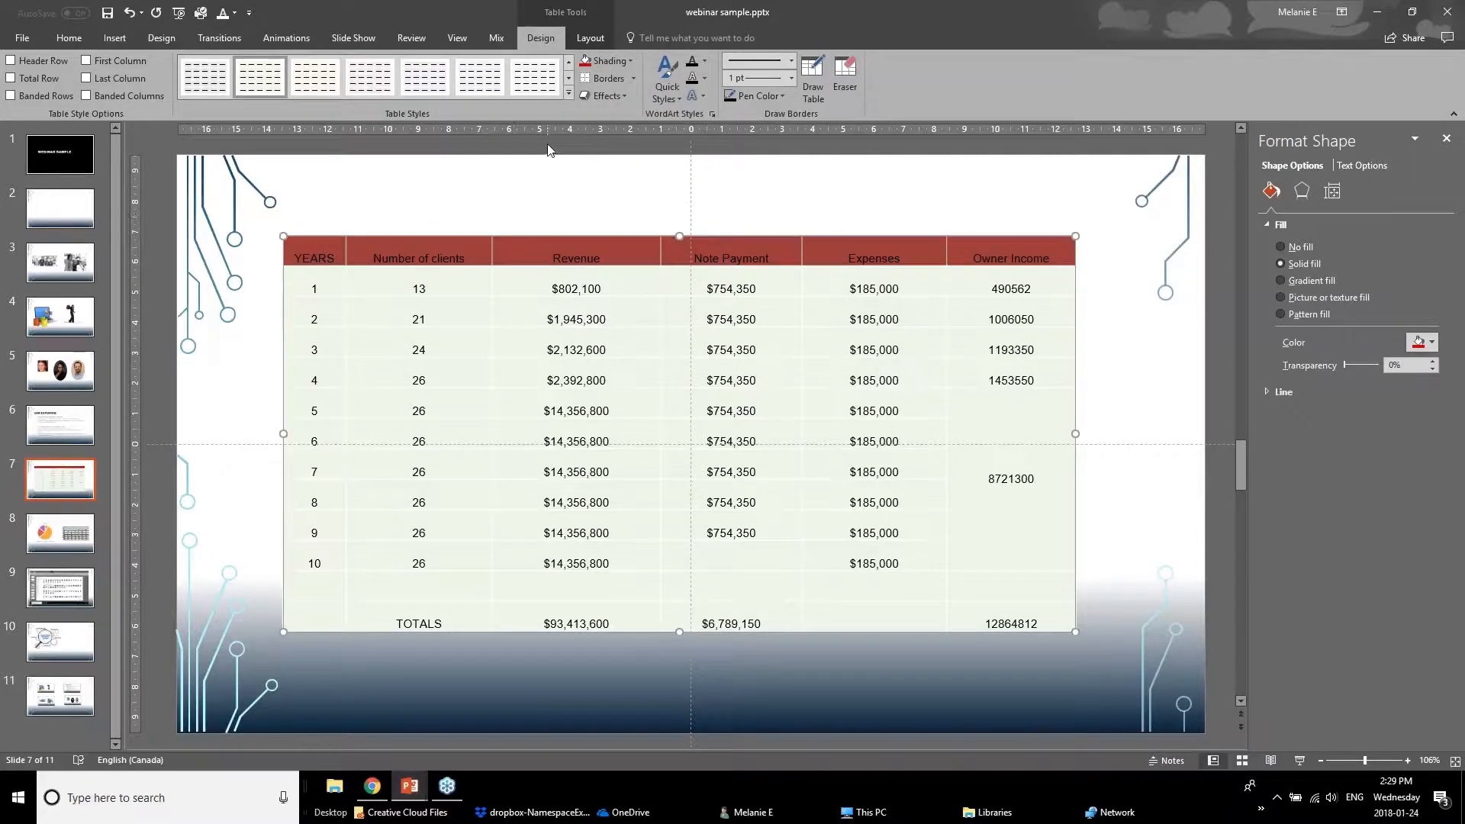
left_click(704, 62)
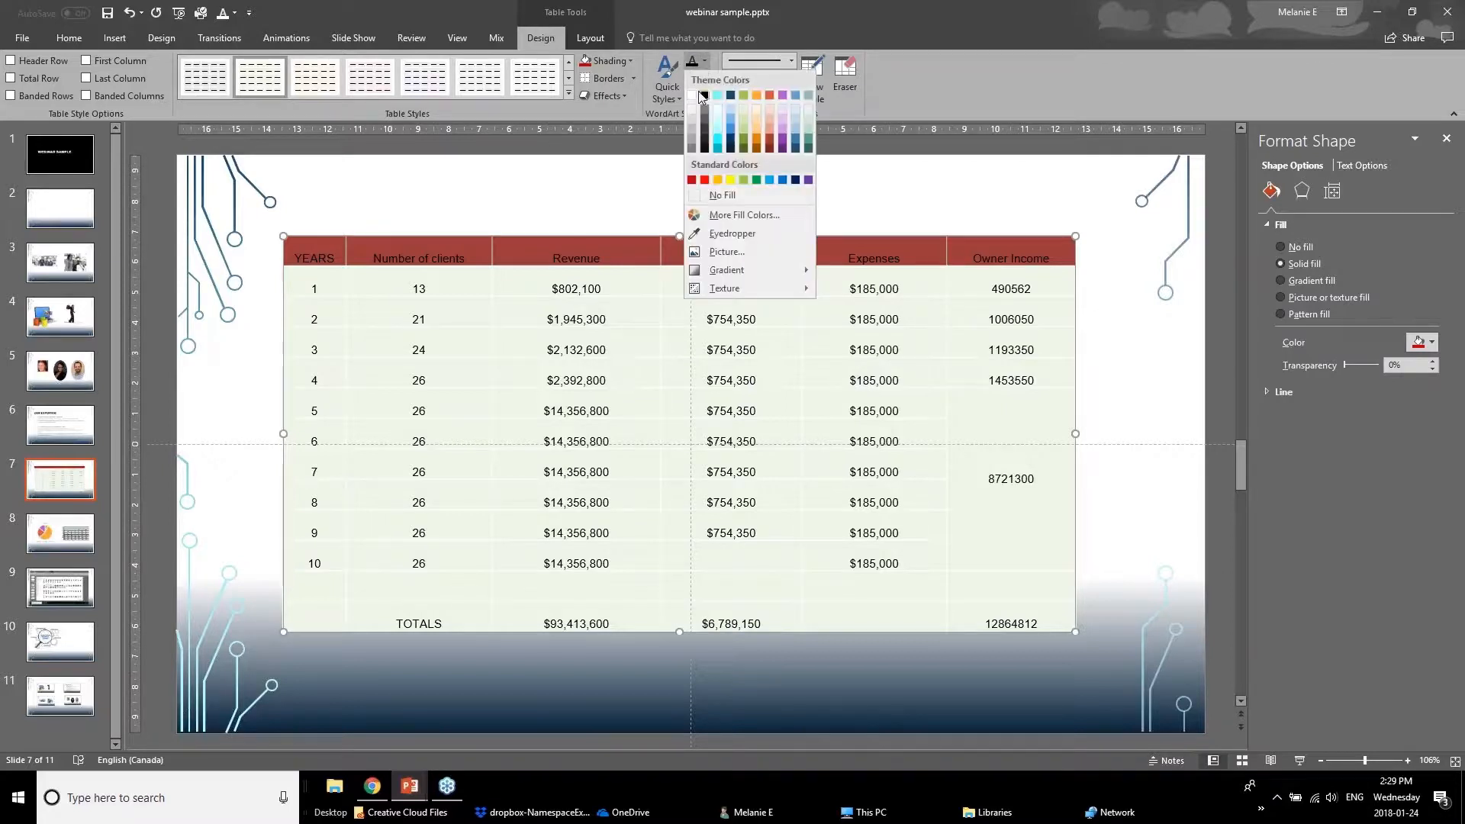
left_click(689, 94)
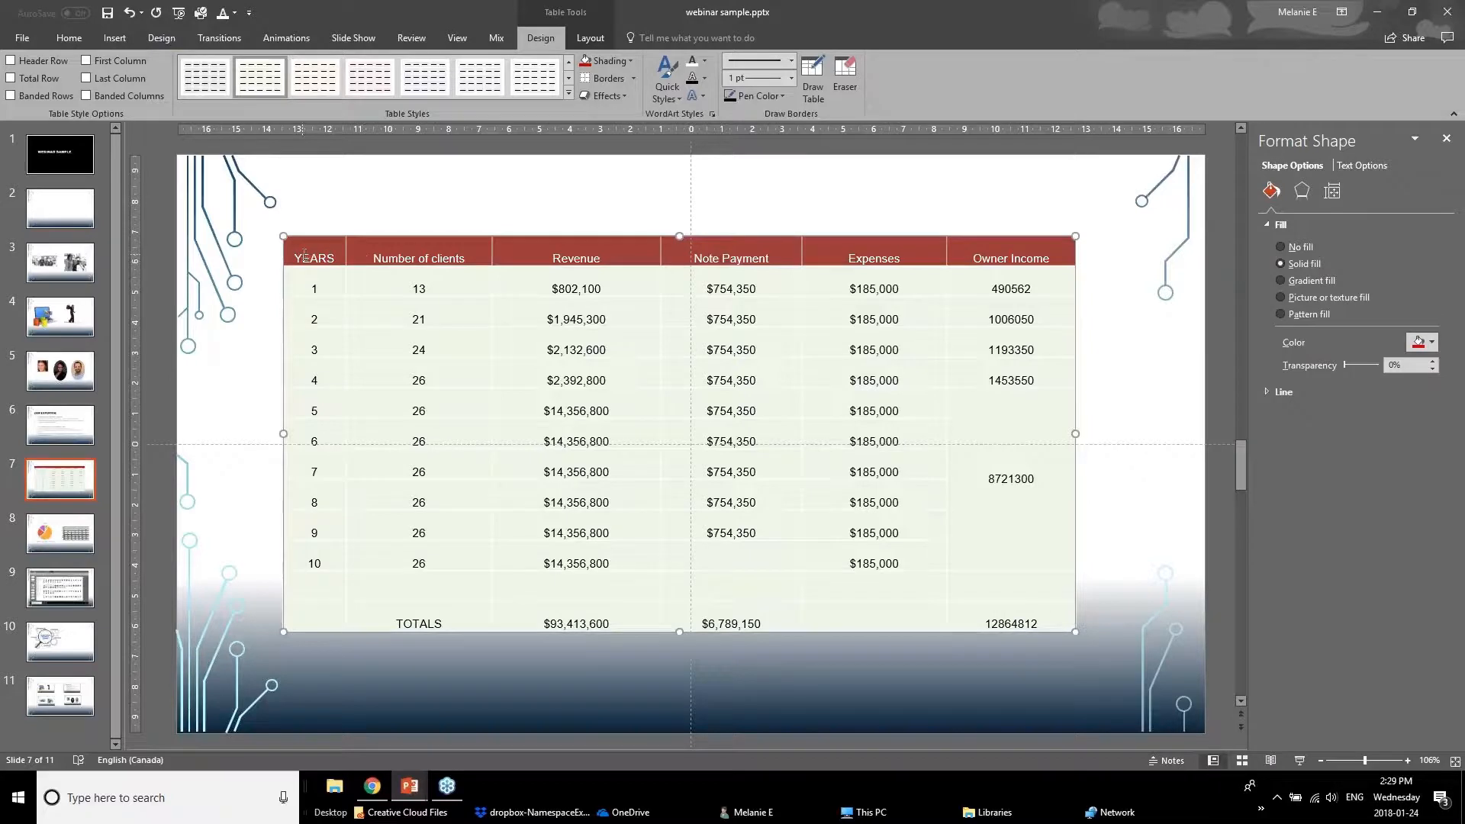
- Select the whole table and set the border pen colour to gray
mouse_move(304, 255)
left_mouse_down()
mouse_move(376, 350)
mouse_move(987, 518)
mouse_move(1030, 588)
mouse_move(1023, 621)
left_mouse_up()
left_click(634, 79)
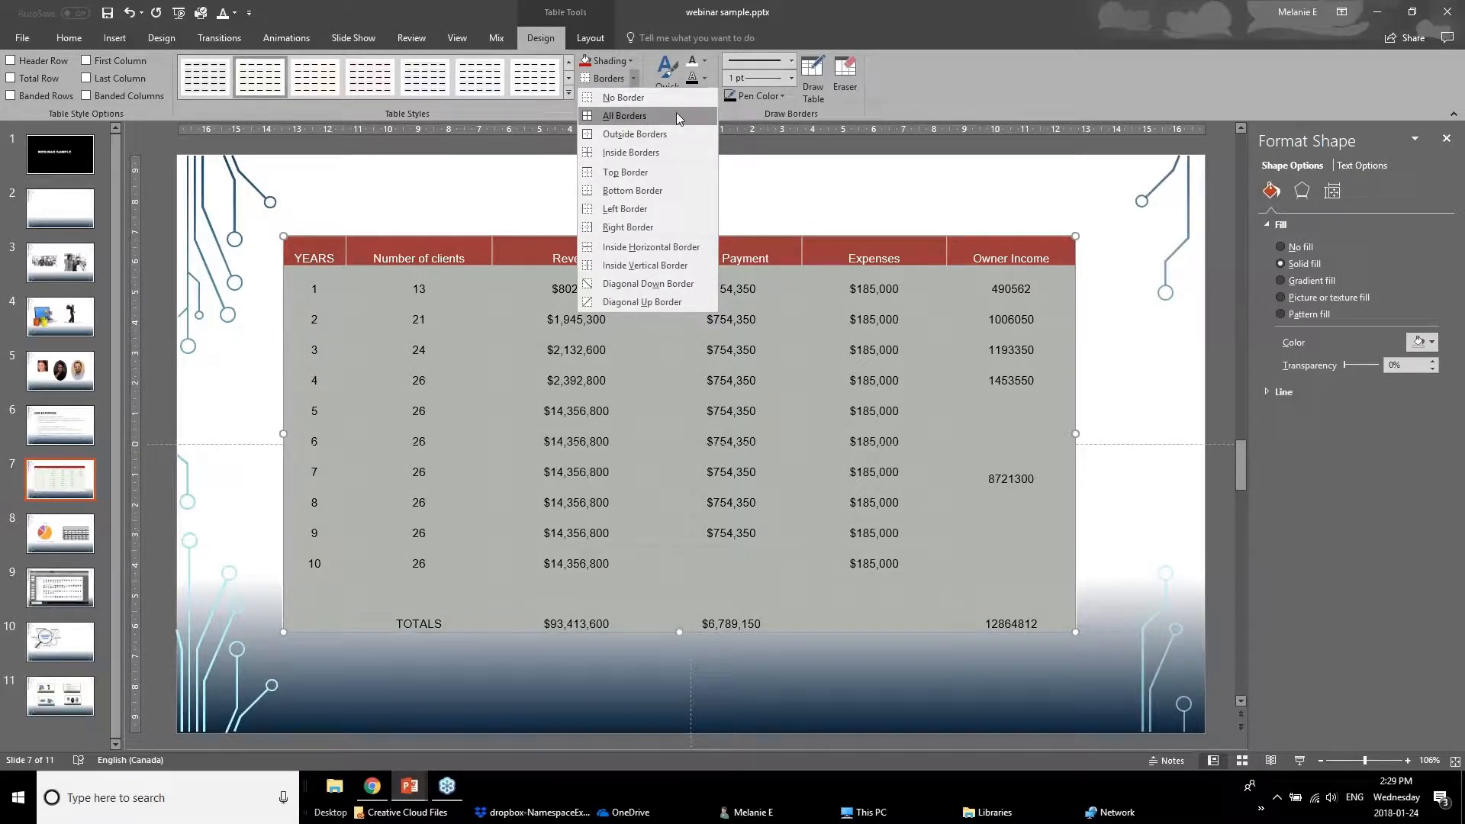
left_click(791, 80)
left_click(792, 80)
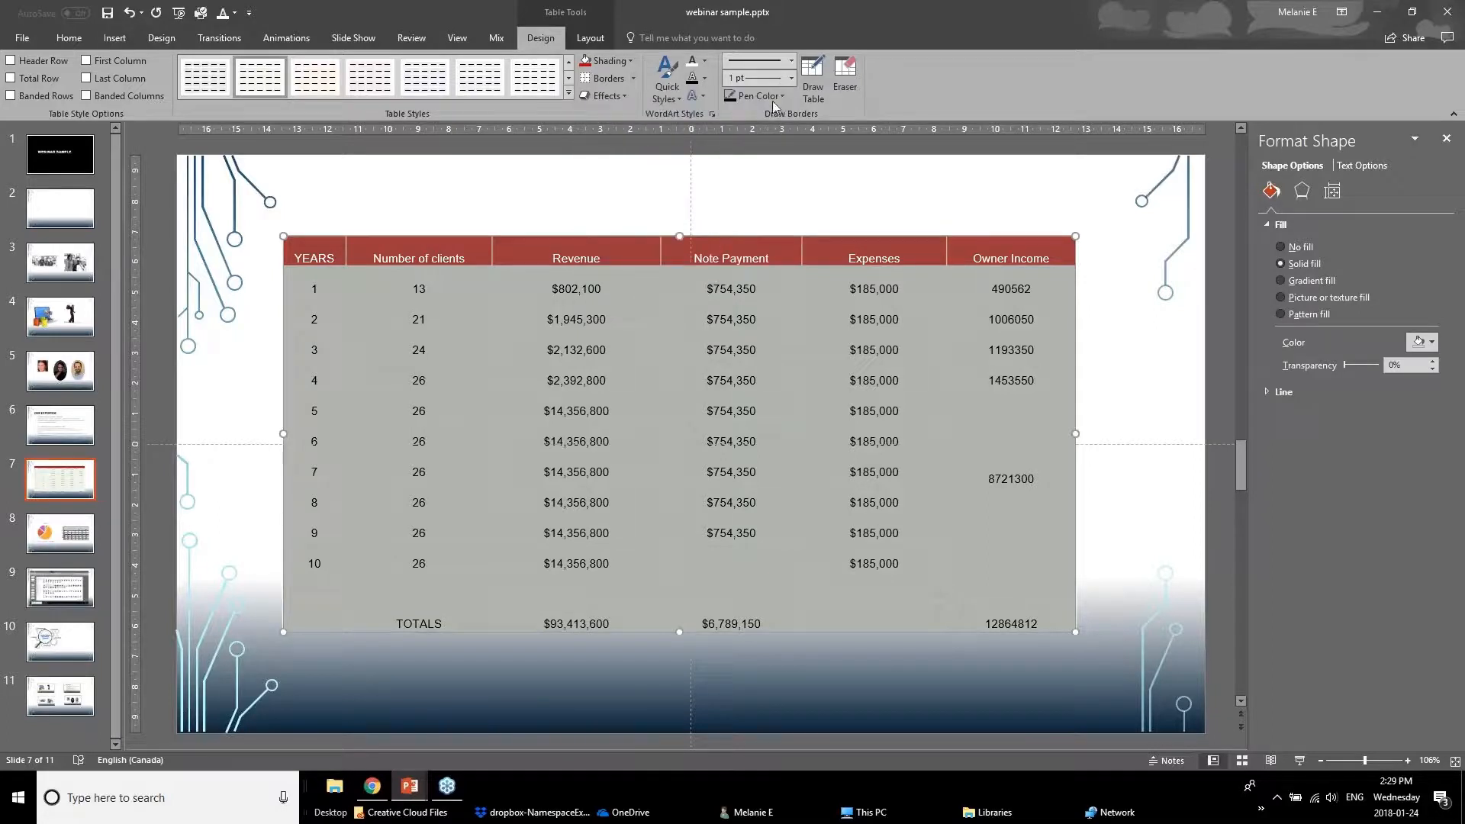
left_click(775, 96)
left_click(733, 157)
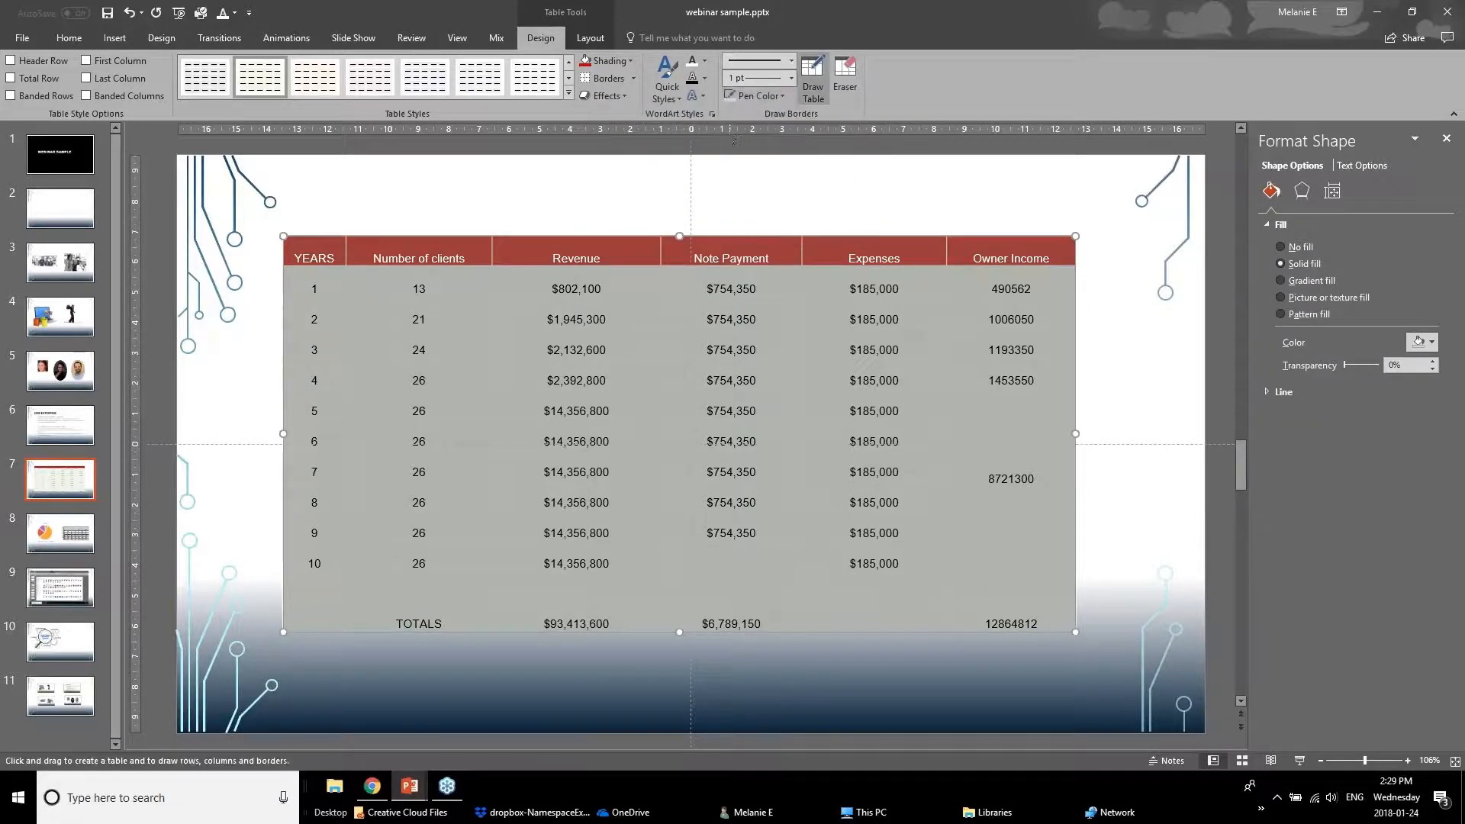
left_click(773, 96)
left_click(733, 153)
- Apply All Borders to the table's body rows below the header
left_click(609, 79)
left_click(571, 225)
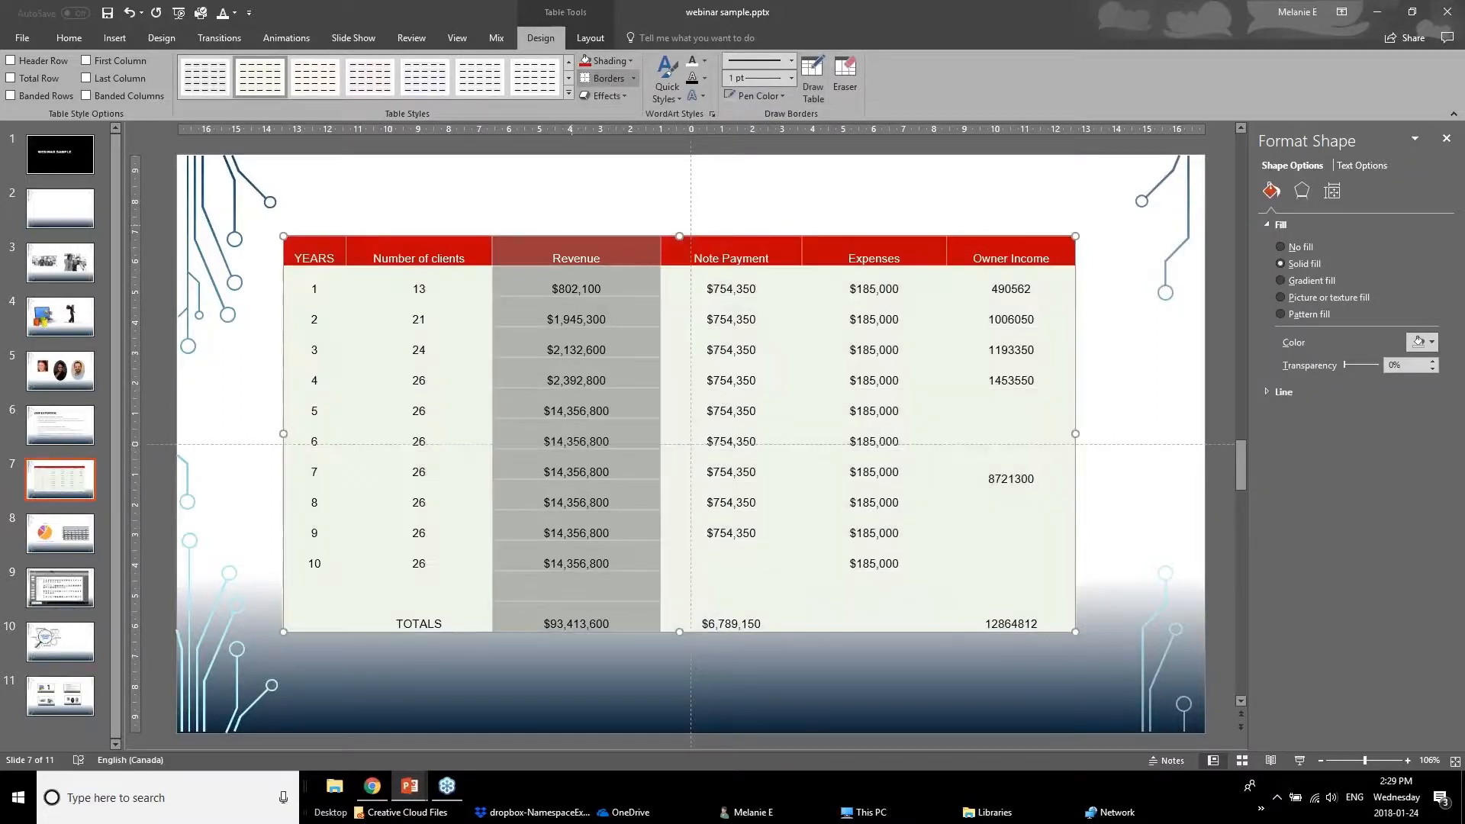
left_click(221, 428)
left_click_drag(319, 282, 1068, 626)
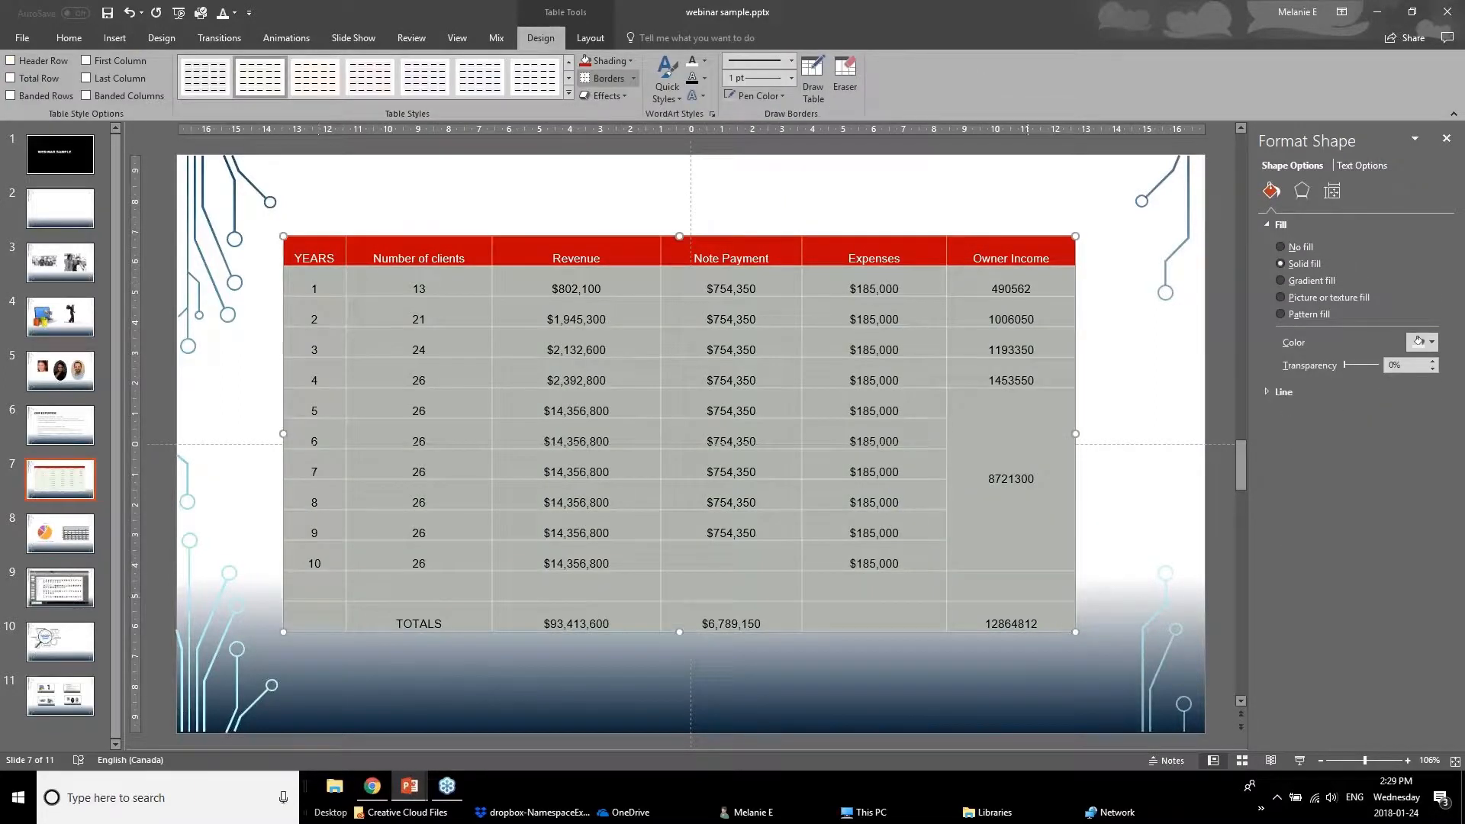
left_click(632, 79)
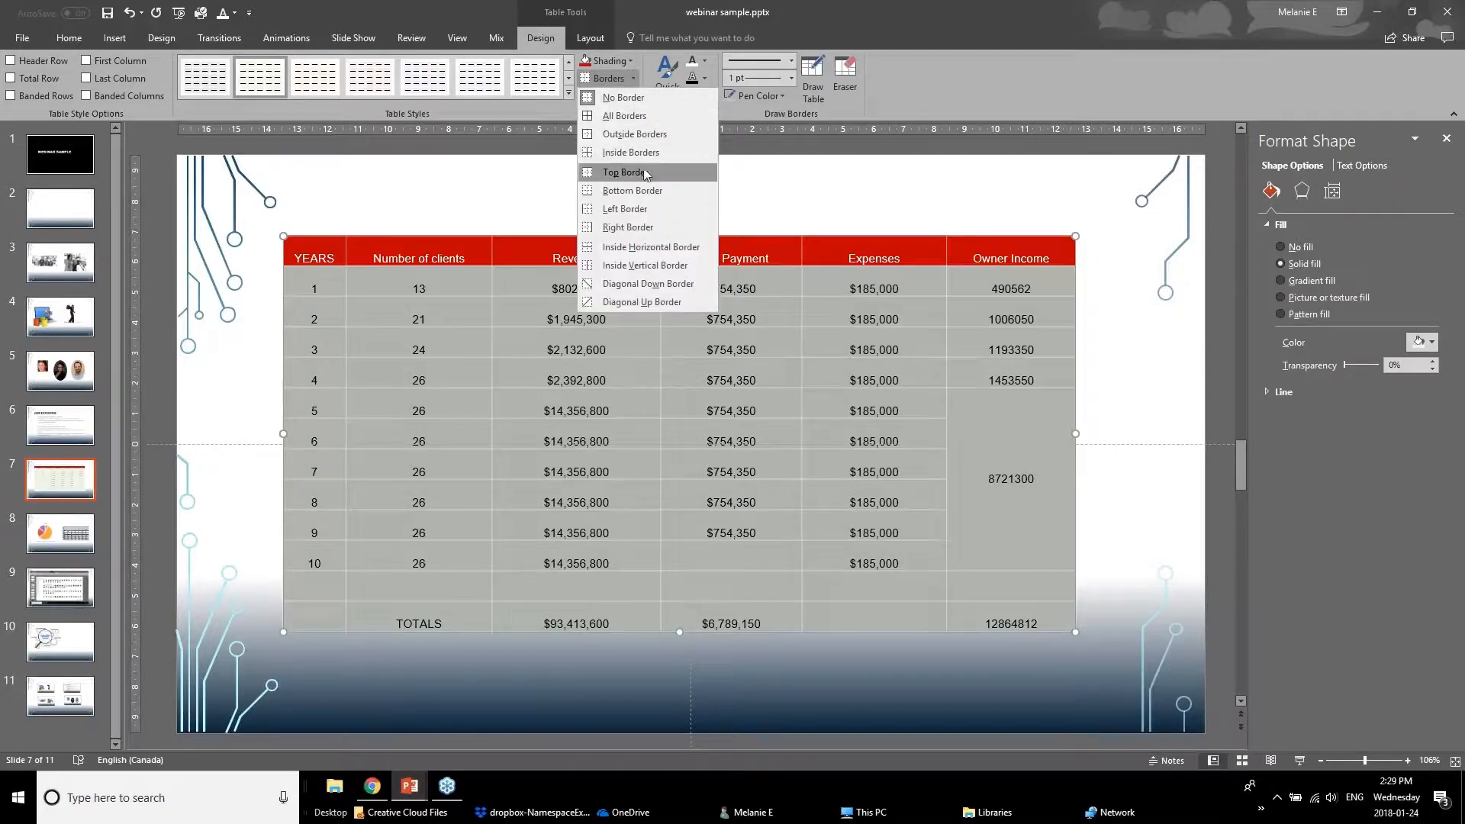
left_click(614, 116)
left_click(262, 400)
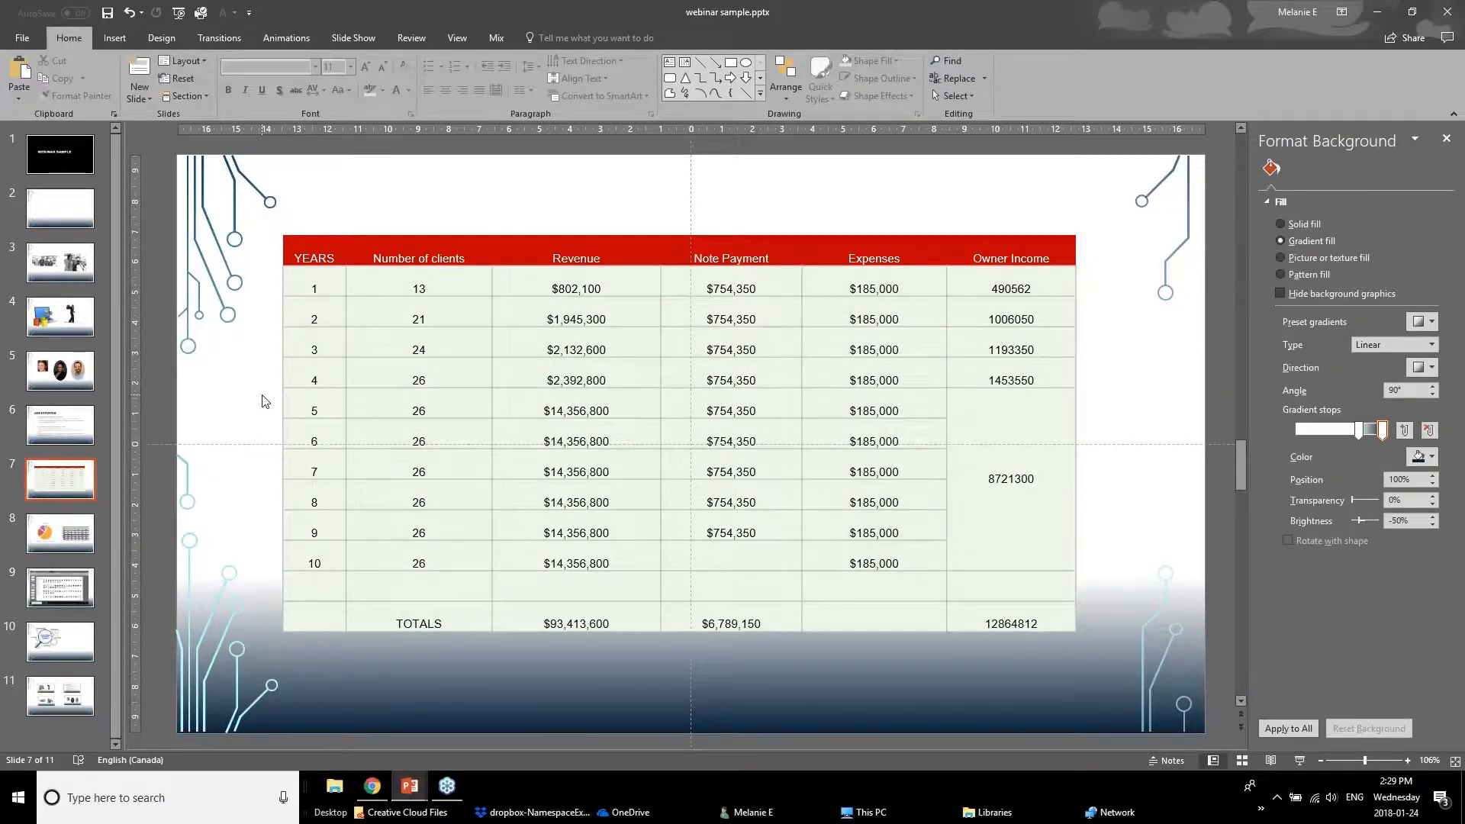
- Centre the text vertically in all cells of the table
left_click_drag(313, 292, 1027, 341)
left_click(1008, 407)
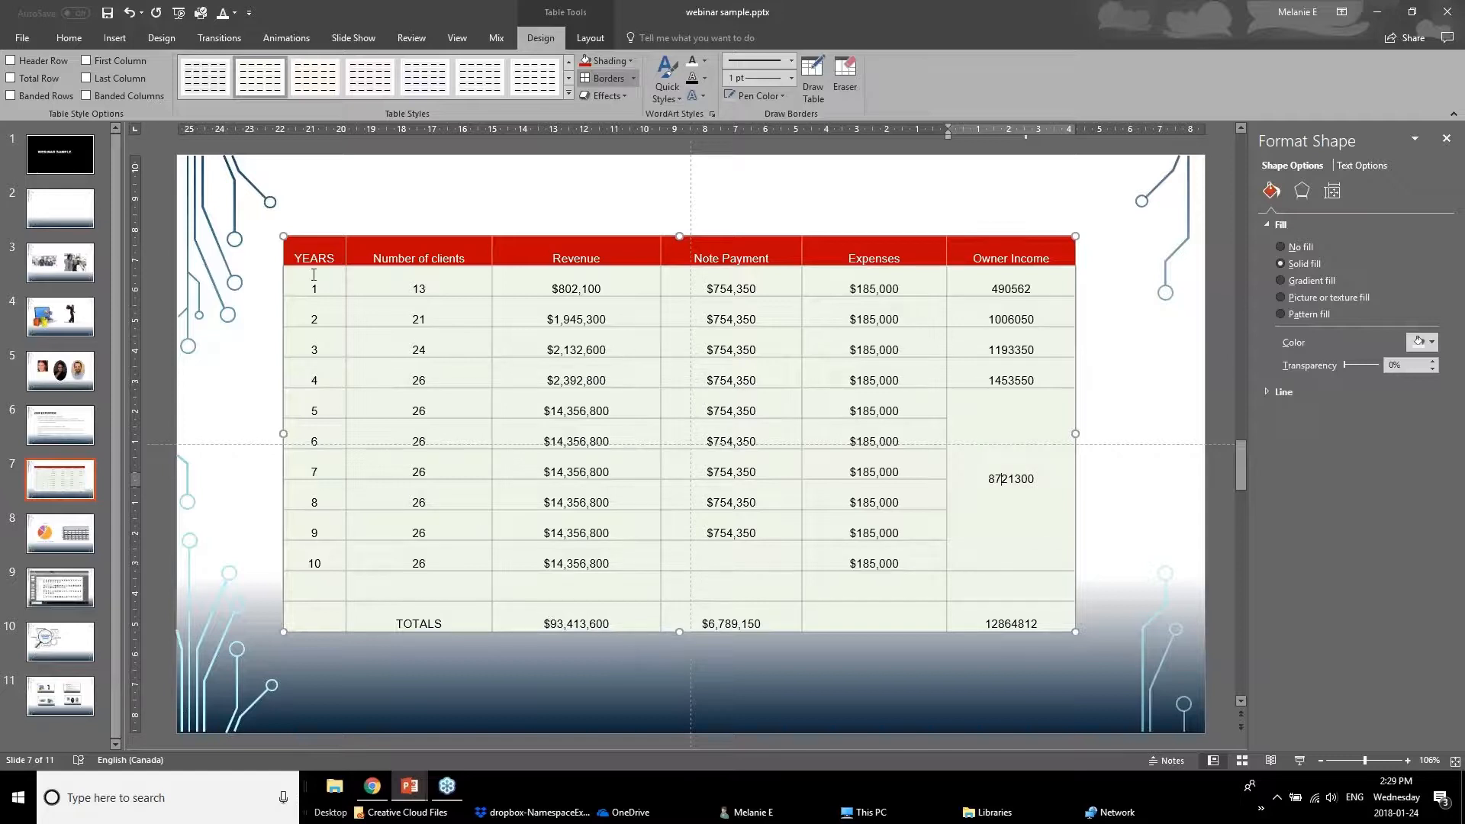
left_click(322, 283)
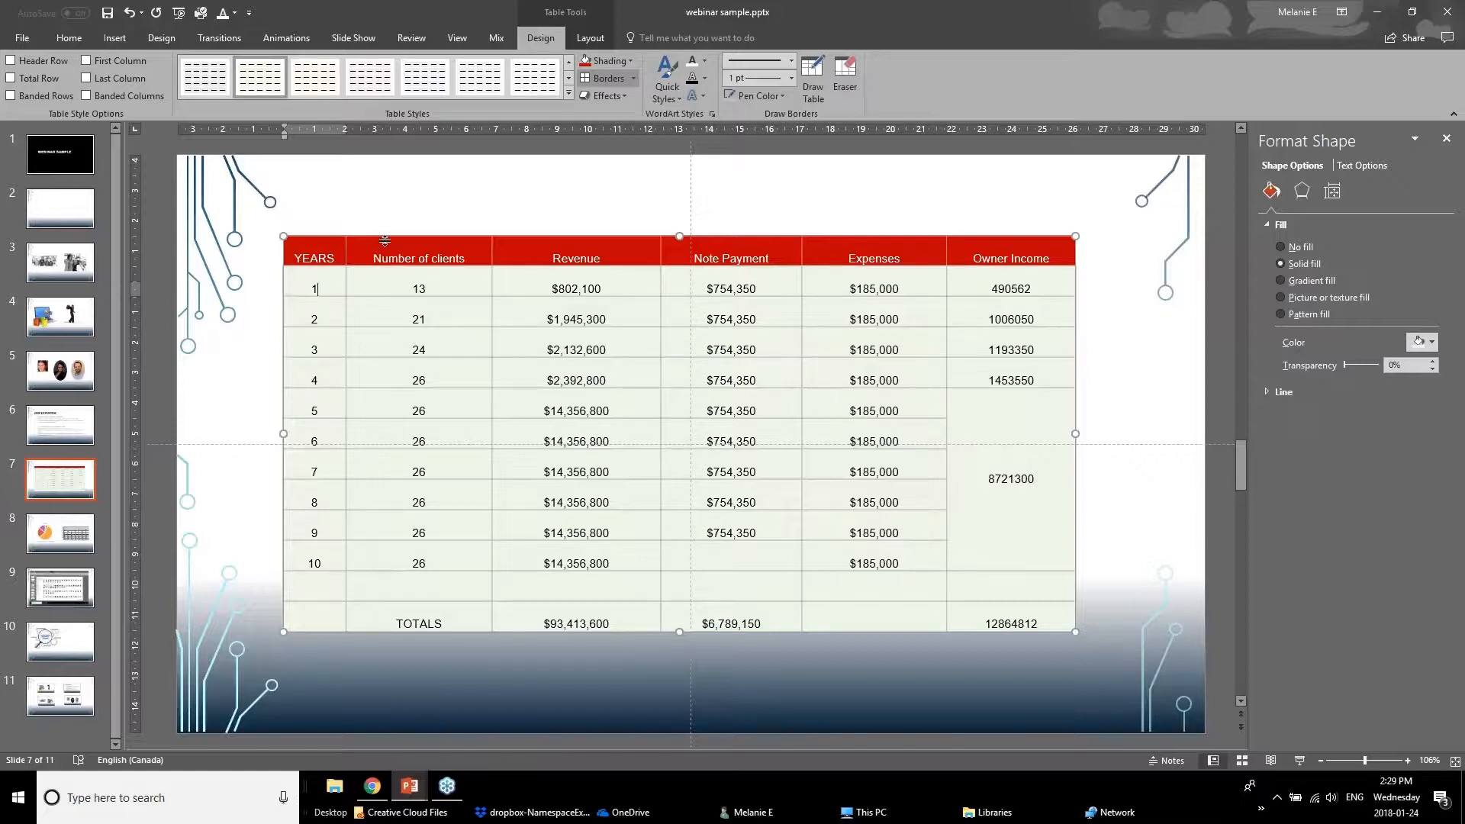
left_click(589, 37)
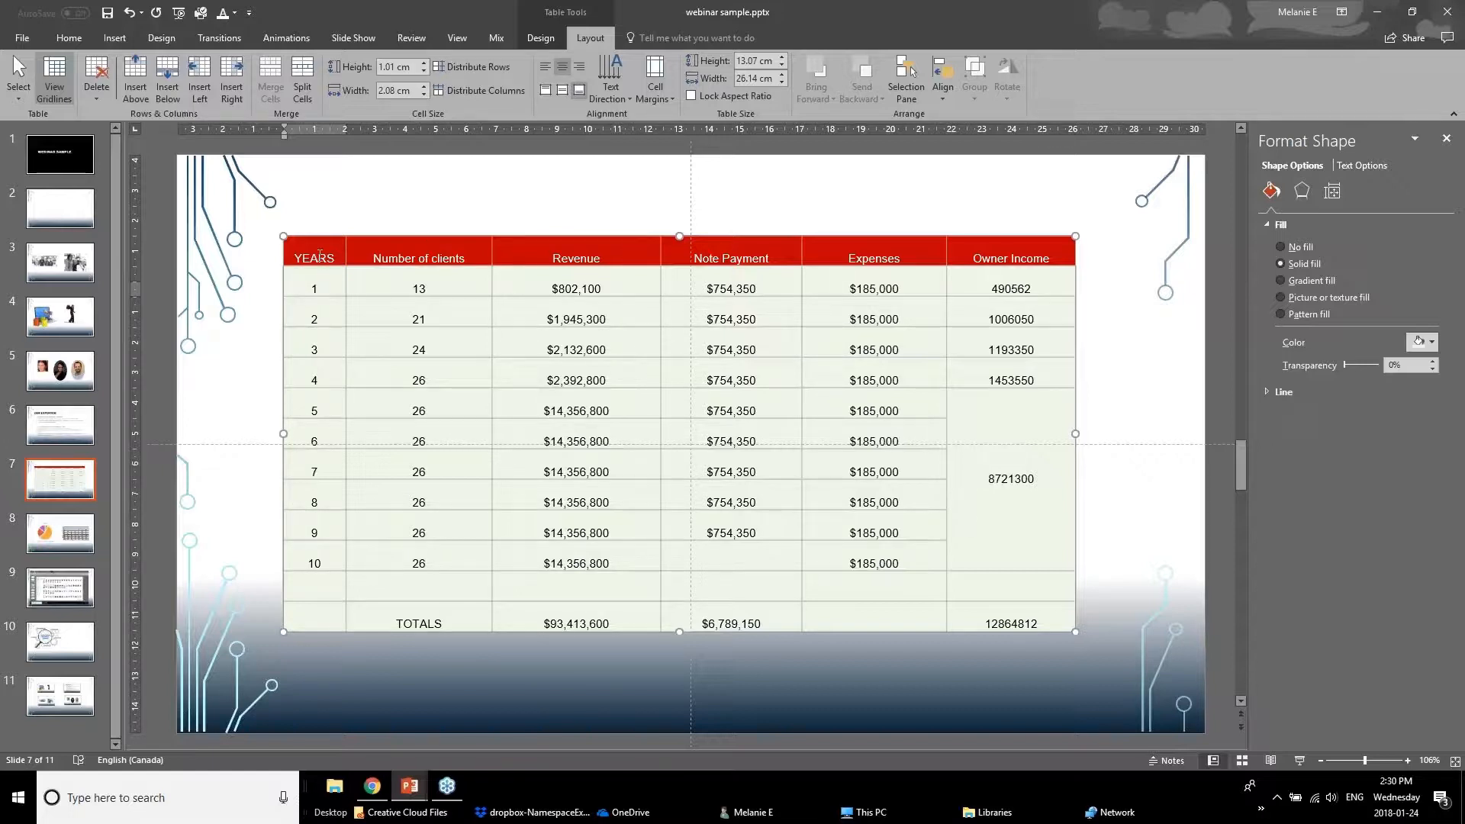
key("Escape")
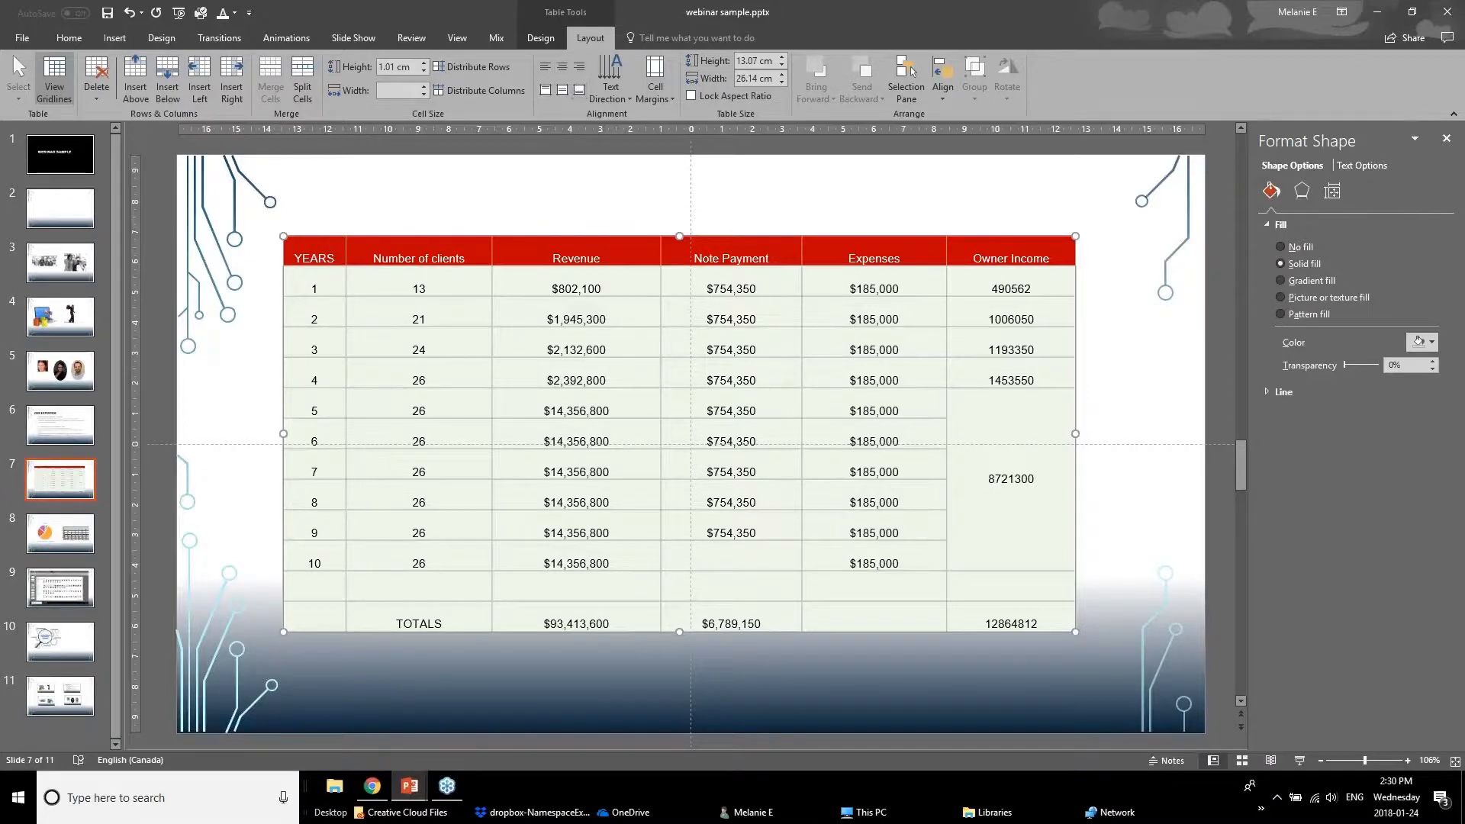
left_click(563, 93)
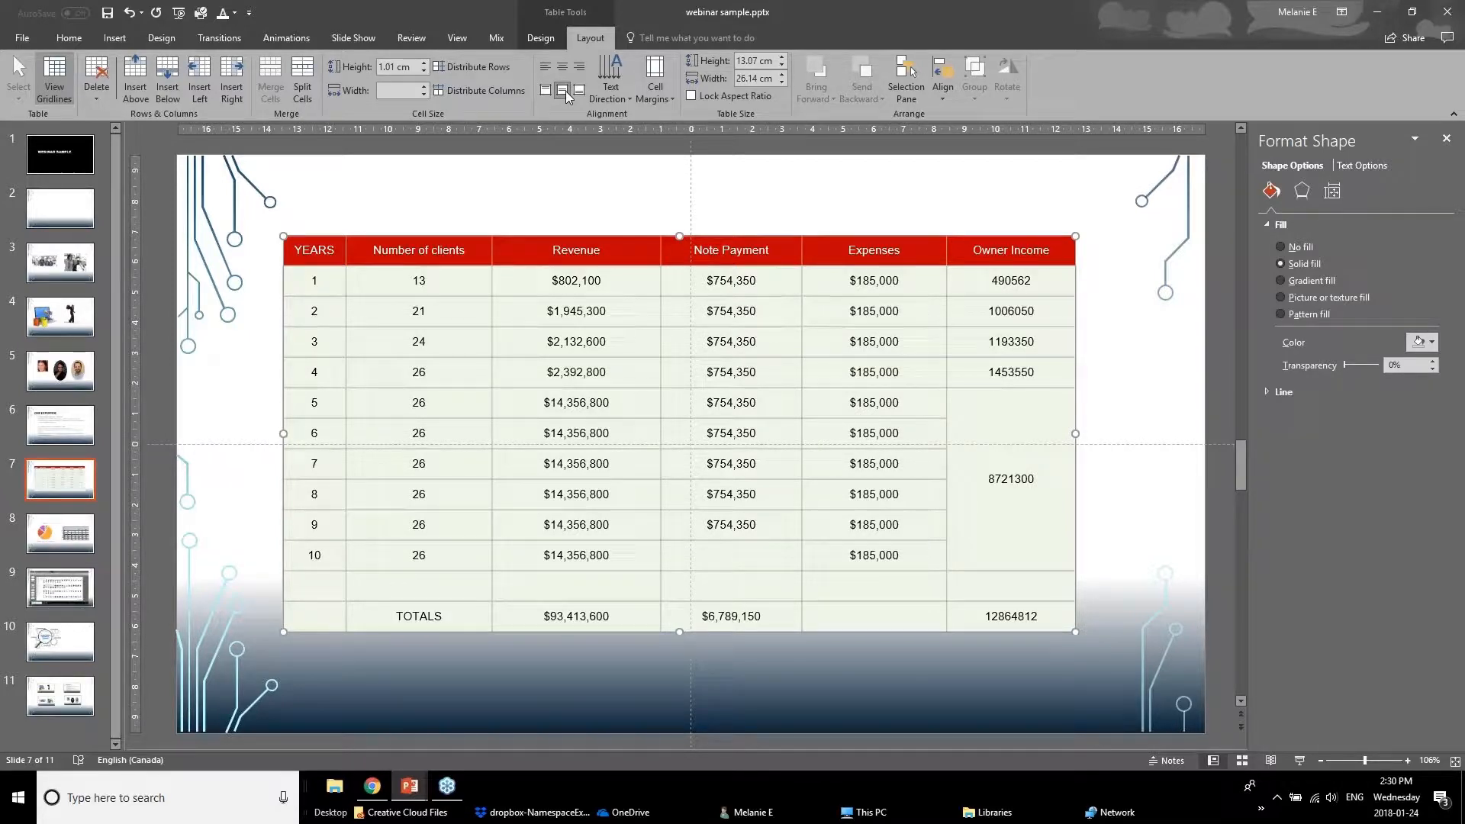
- Try left and right alignment on the table's text and return it to centred
left_click(539, 70)
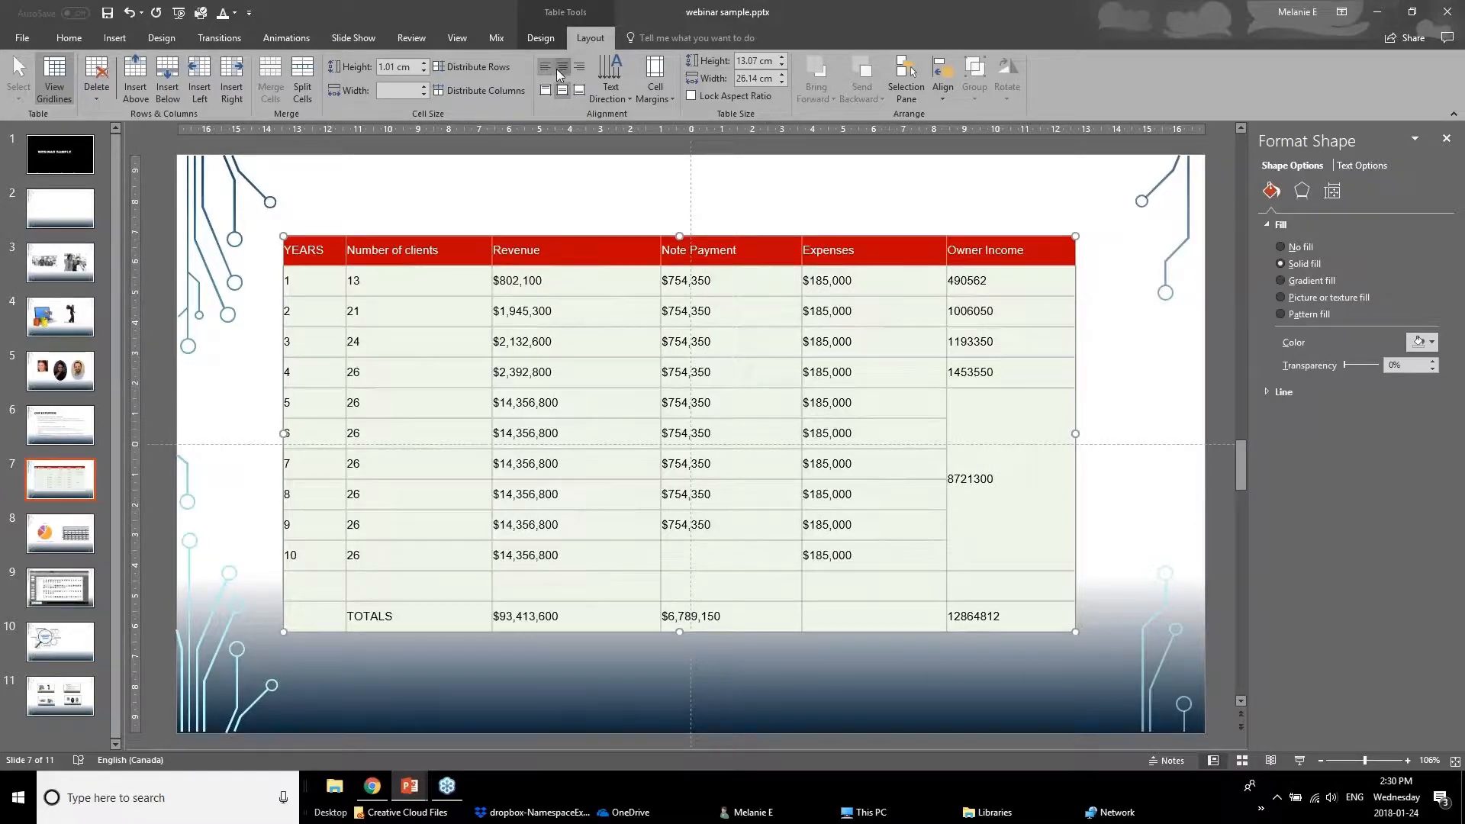
left_click(556, 68)
left_click(583, 67)
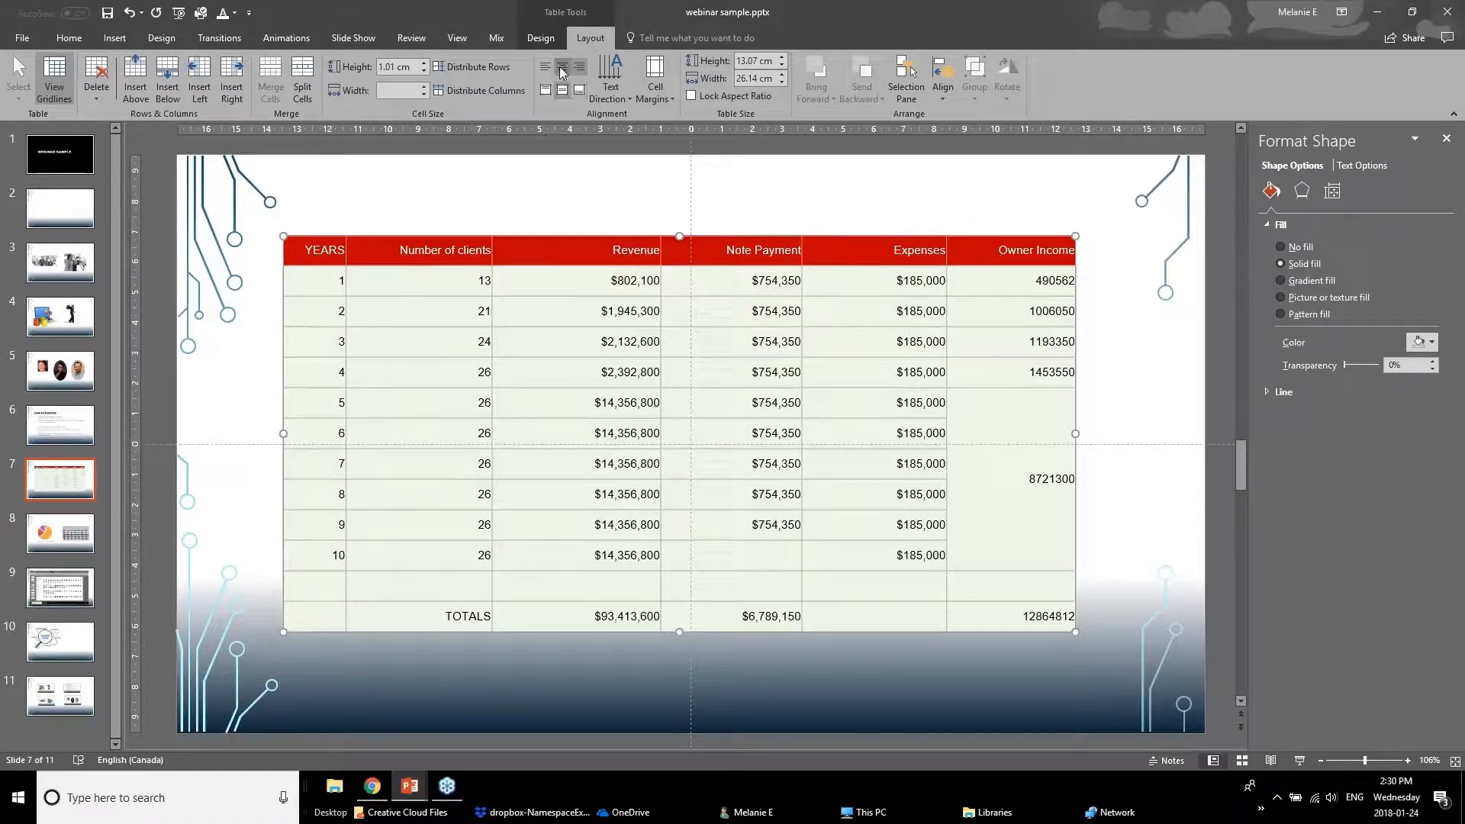
left_click(560, 68)
- Rotate the numbers in the YEARS column by 90° and set them back to horizontal
left_click(390, 334)
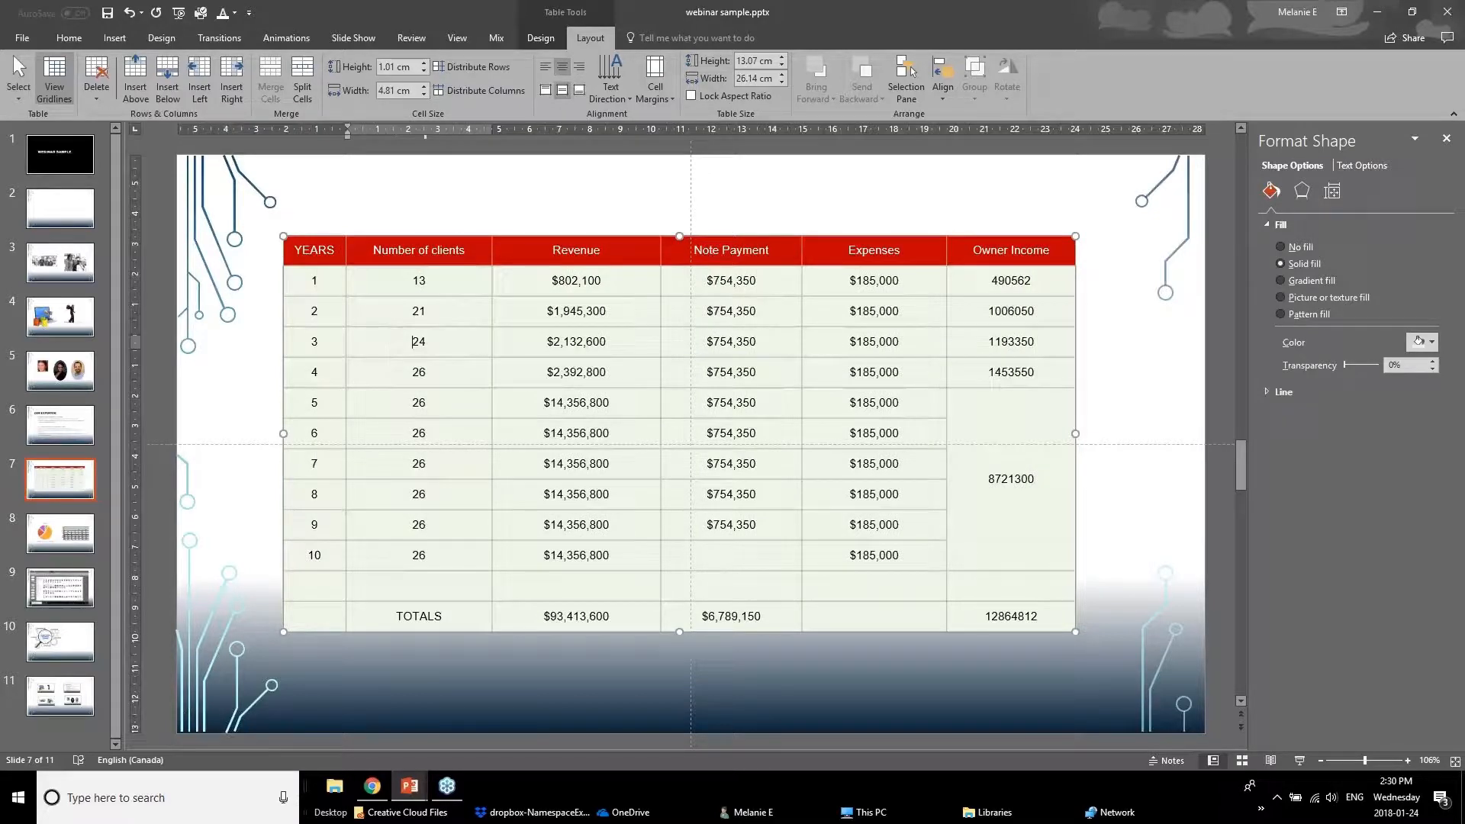
left_click(437, 287)
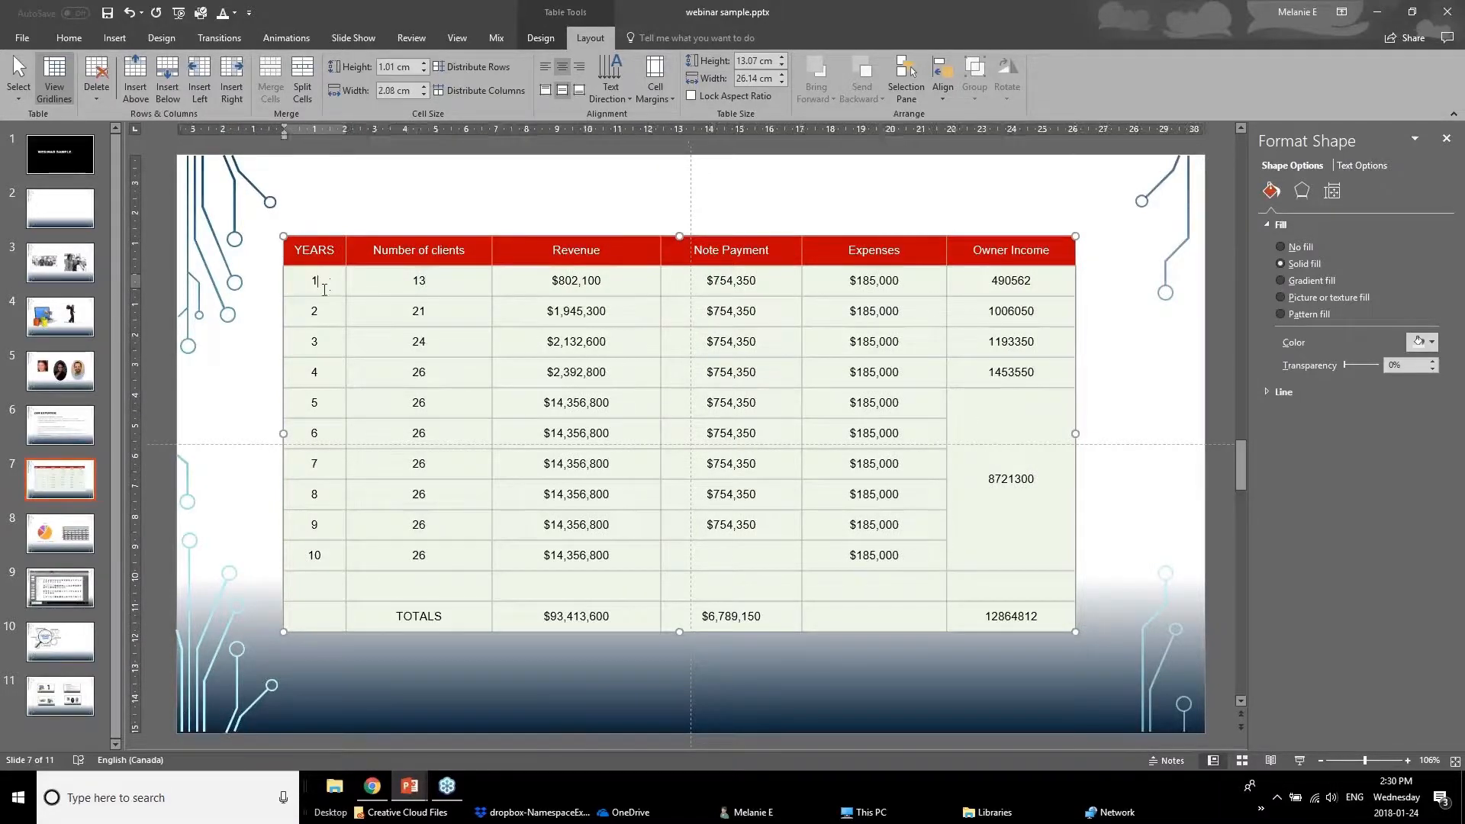
left_click_drag(328, 284, 292, 594)
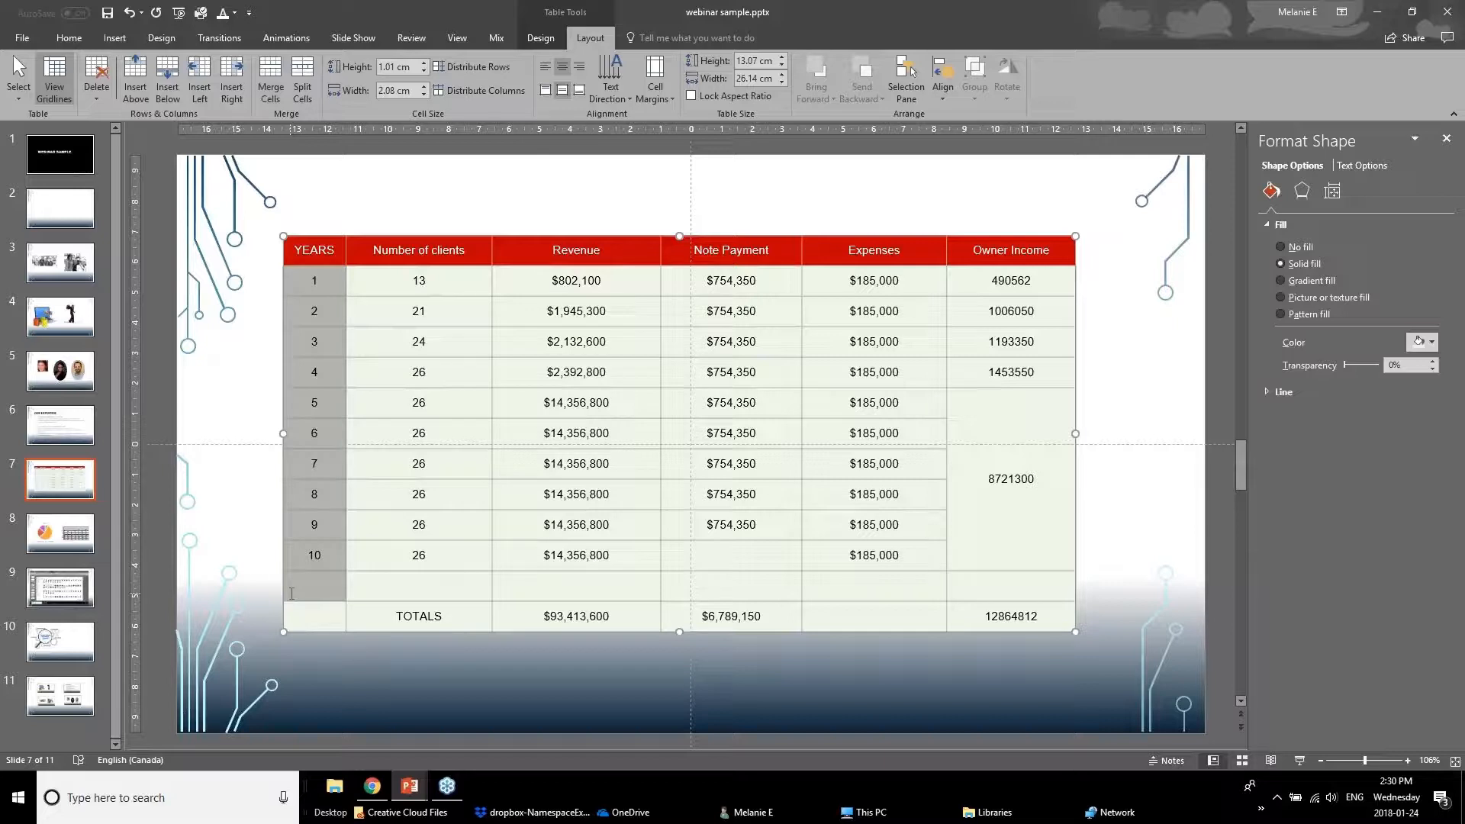
left_click(614, 98)
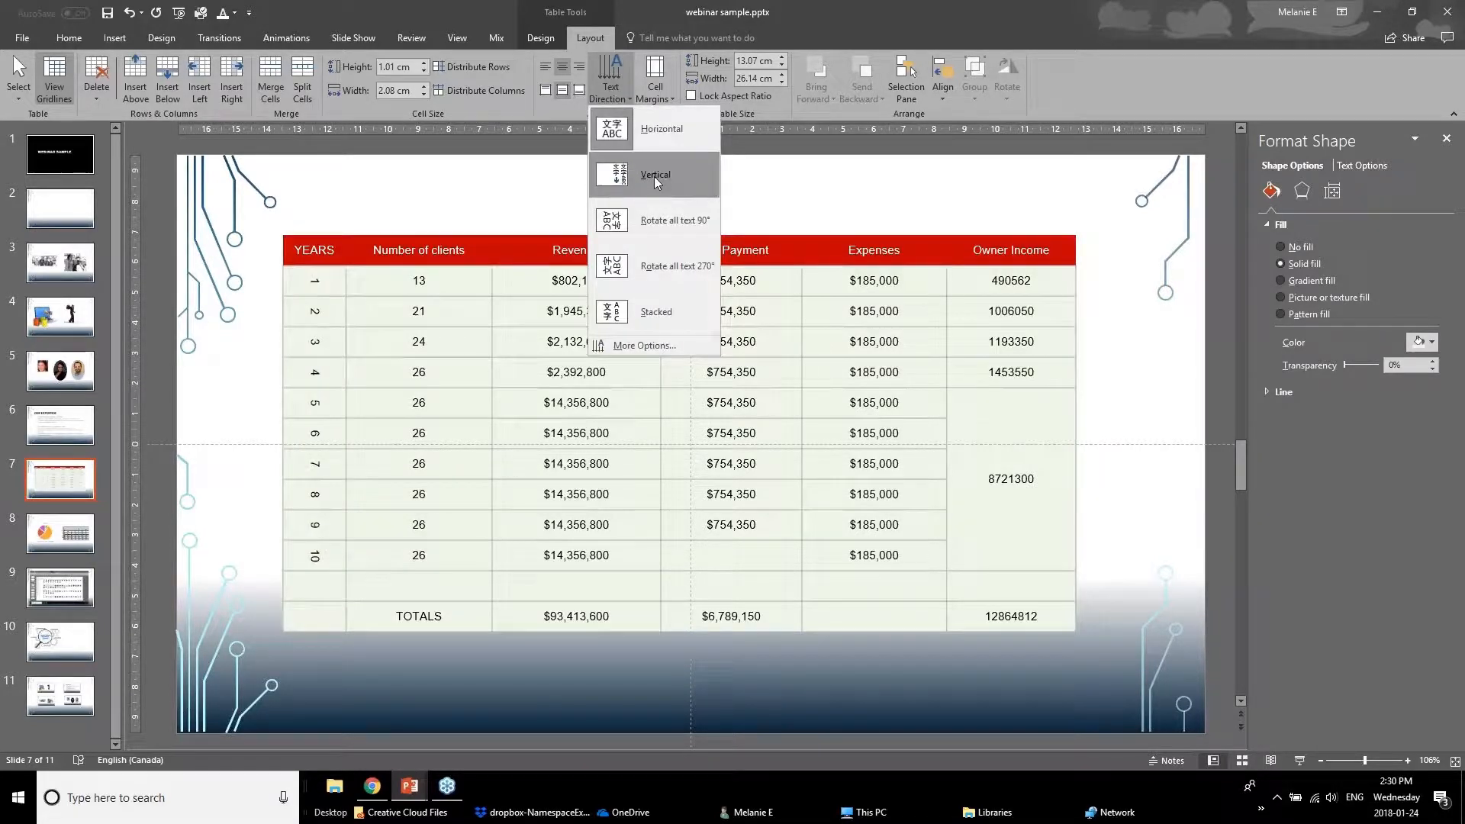
left_click(652, 222)
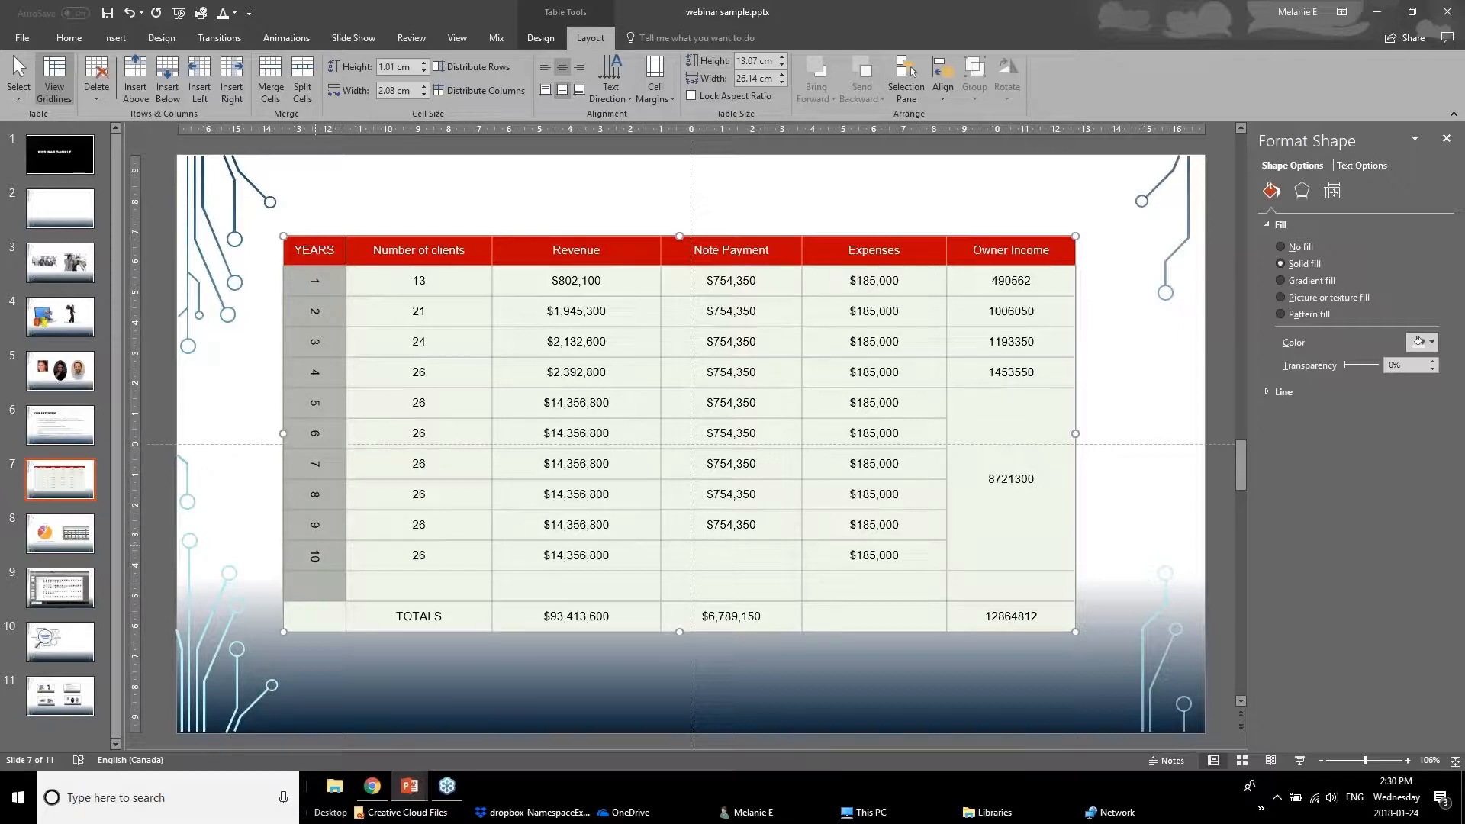
left_click(614, 72)
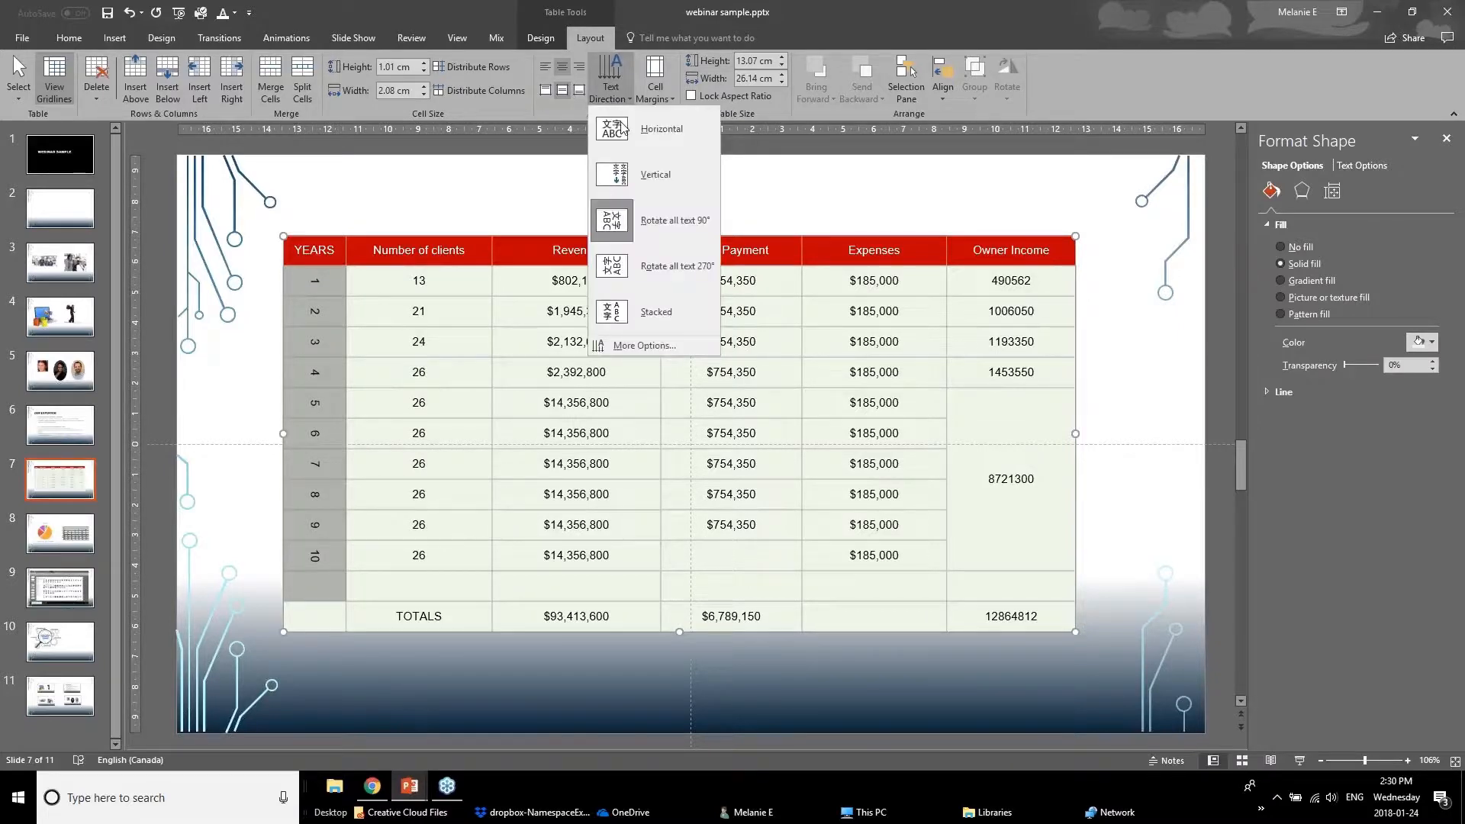
left_click(634, 136)
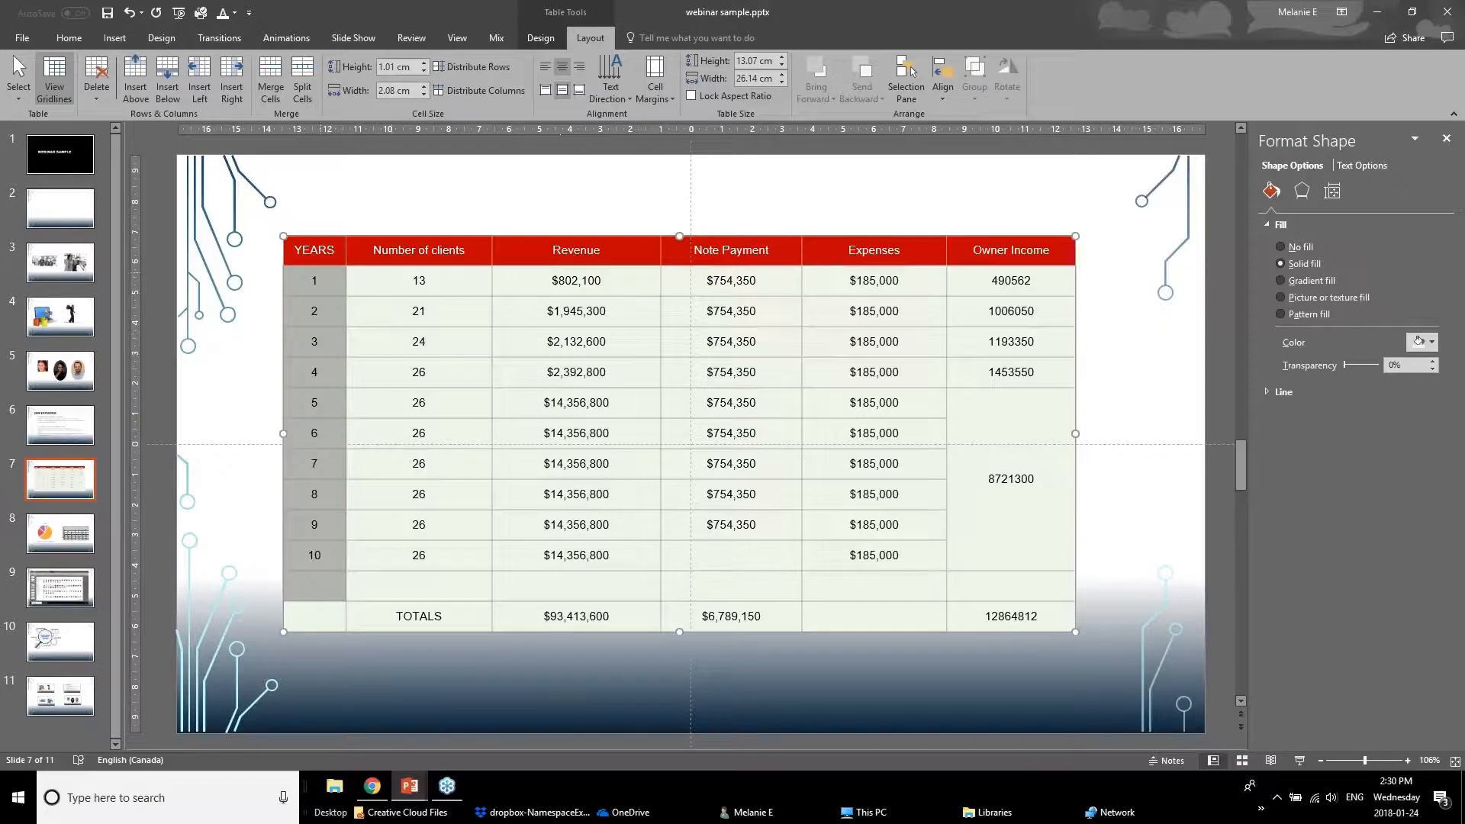
- Set the cell margins of the whole table to Narrow
left_click(656, 98)
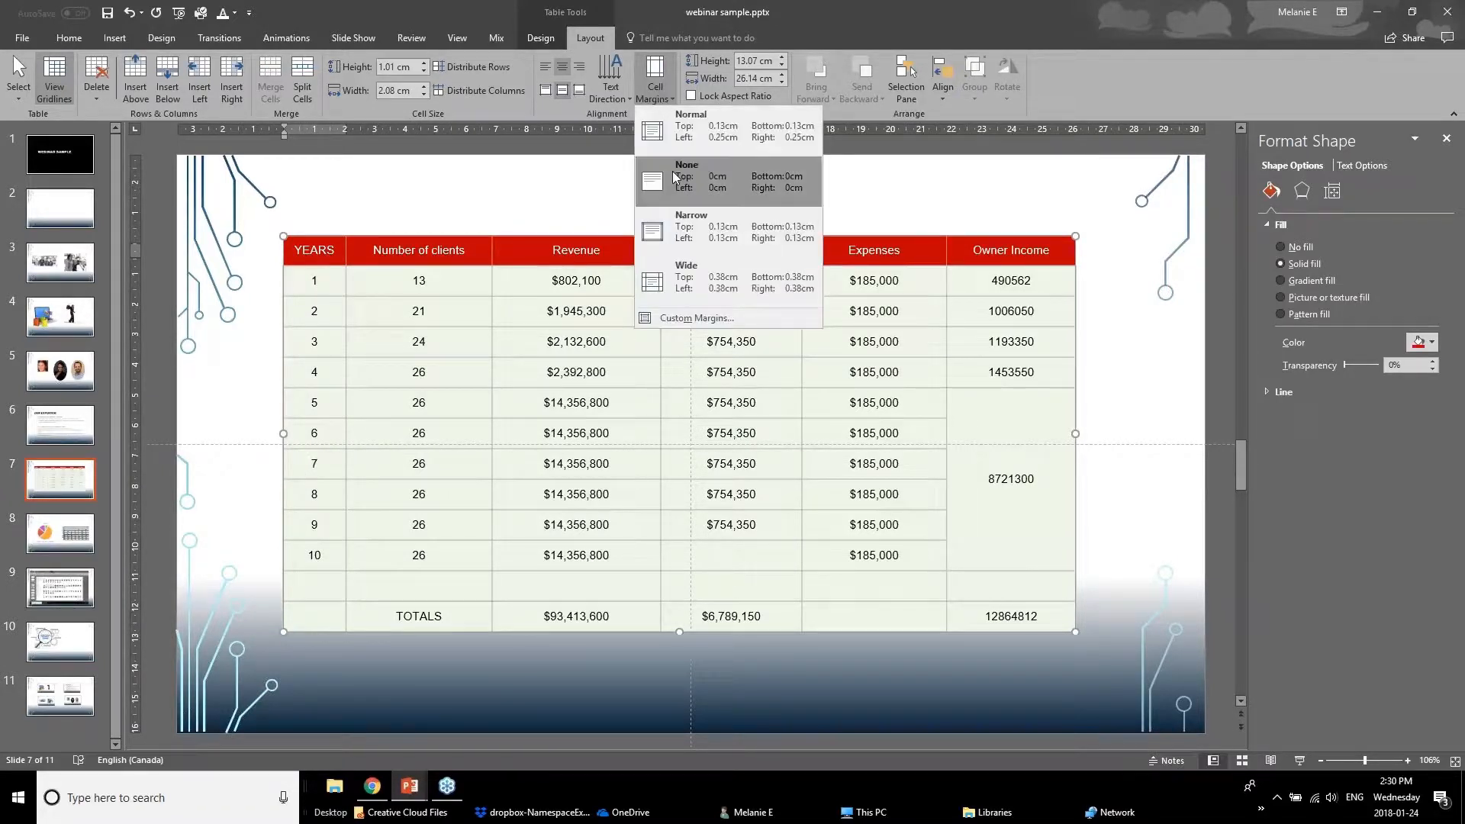
left_click(355, 313)
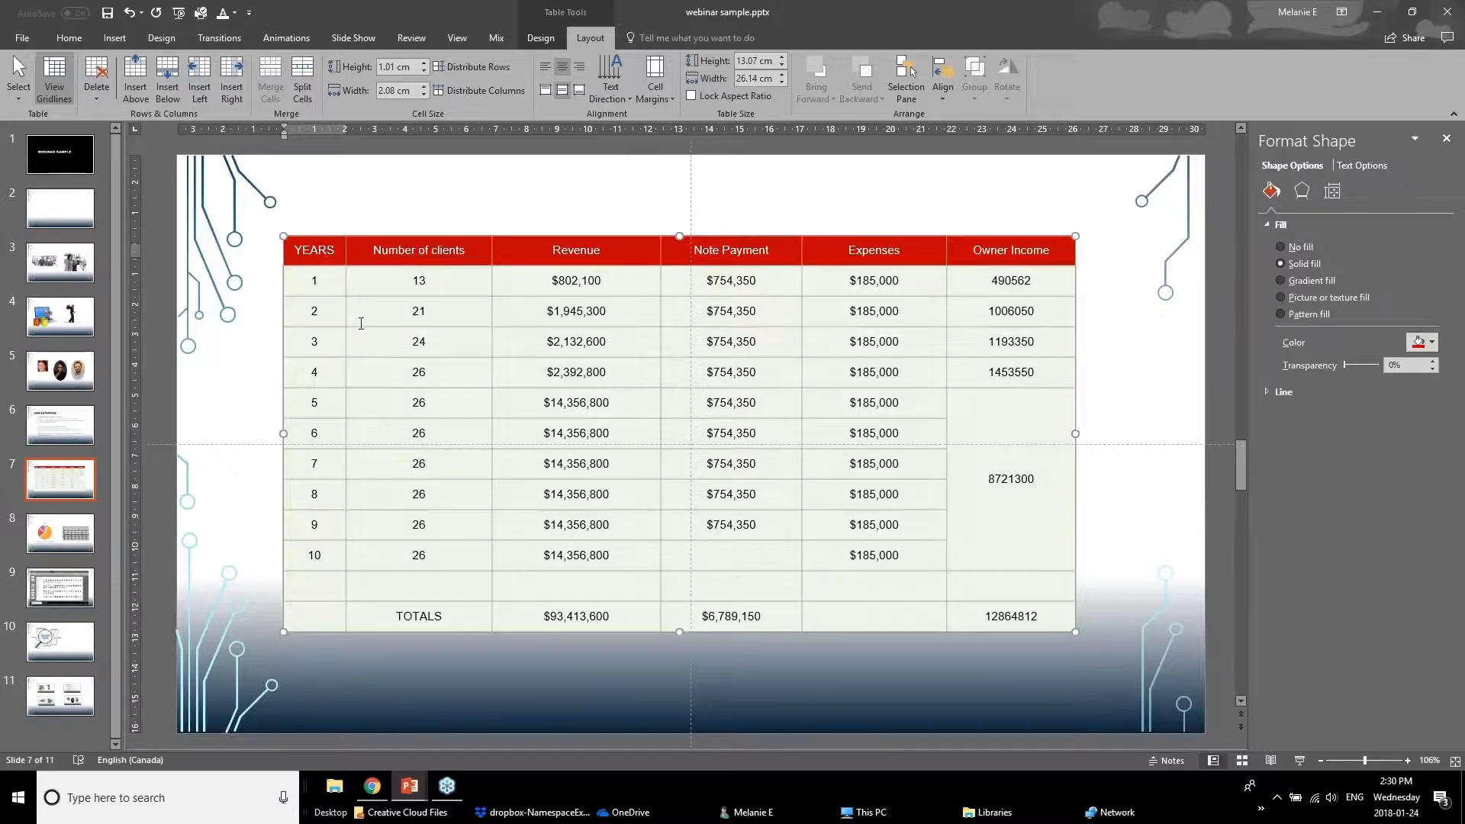
left_click(412, 280)
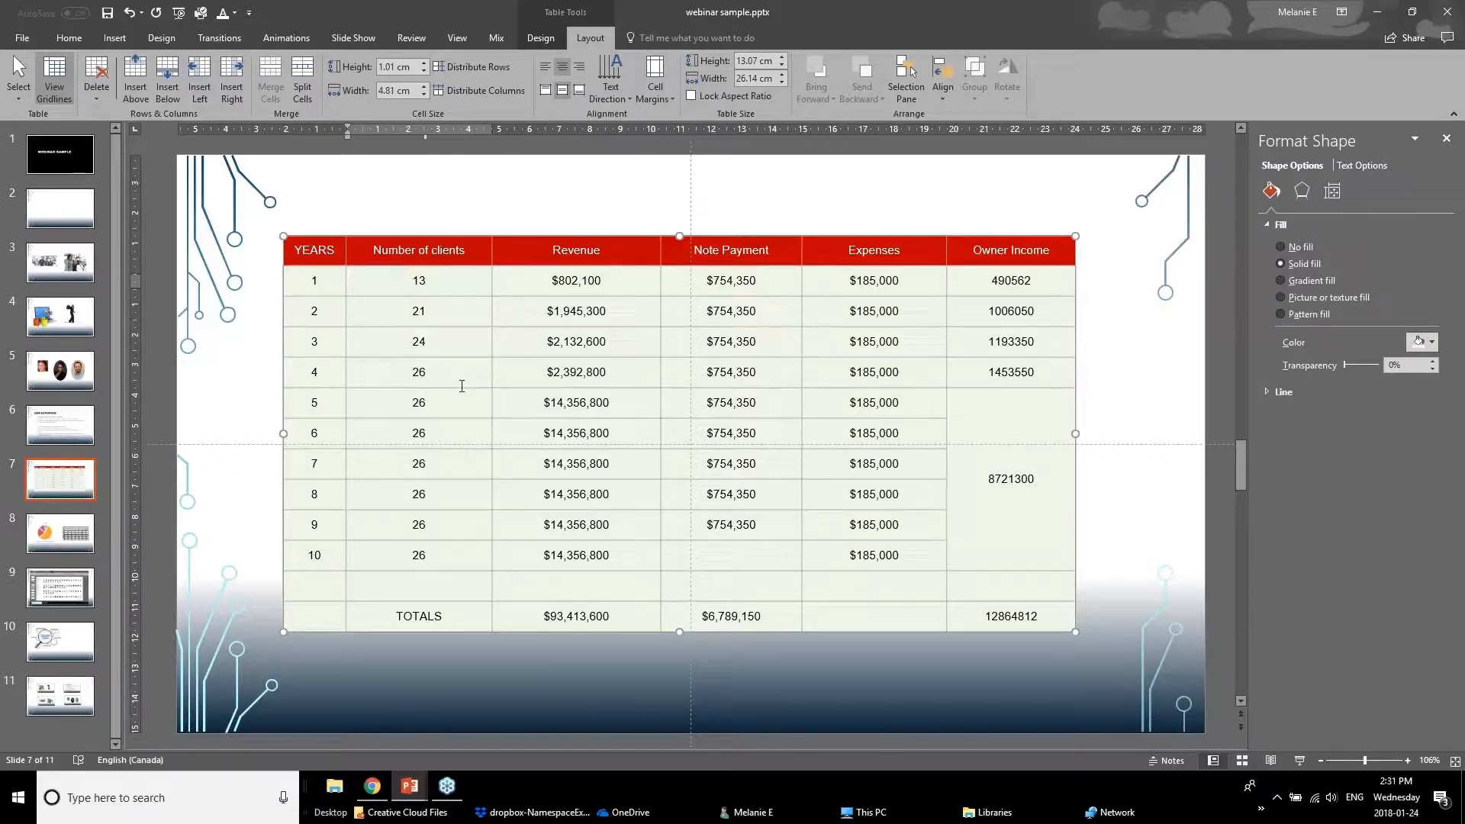
mouse_move(340, 257)
left_mouse_down()
mouse_move(1023, 507)
mouse_move(1043, 617)
left_mouse_up()
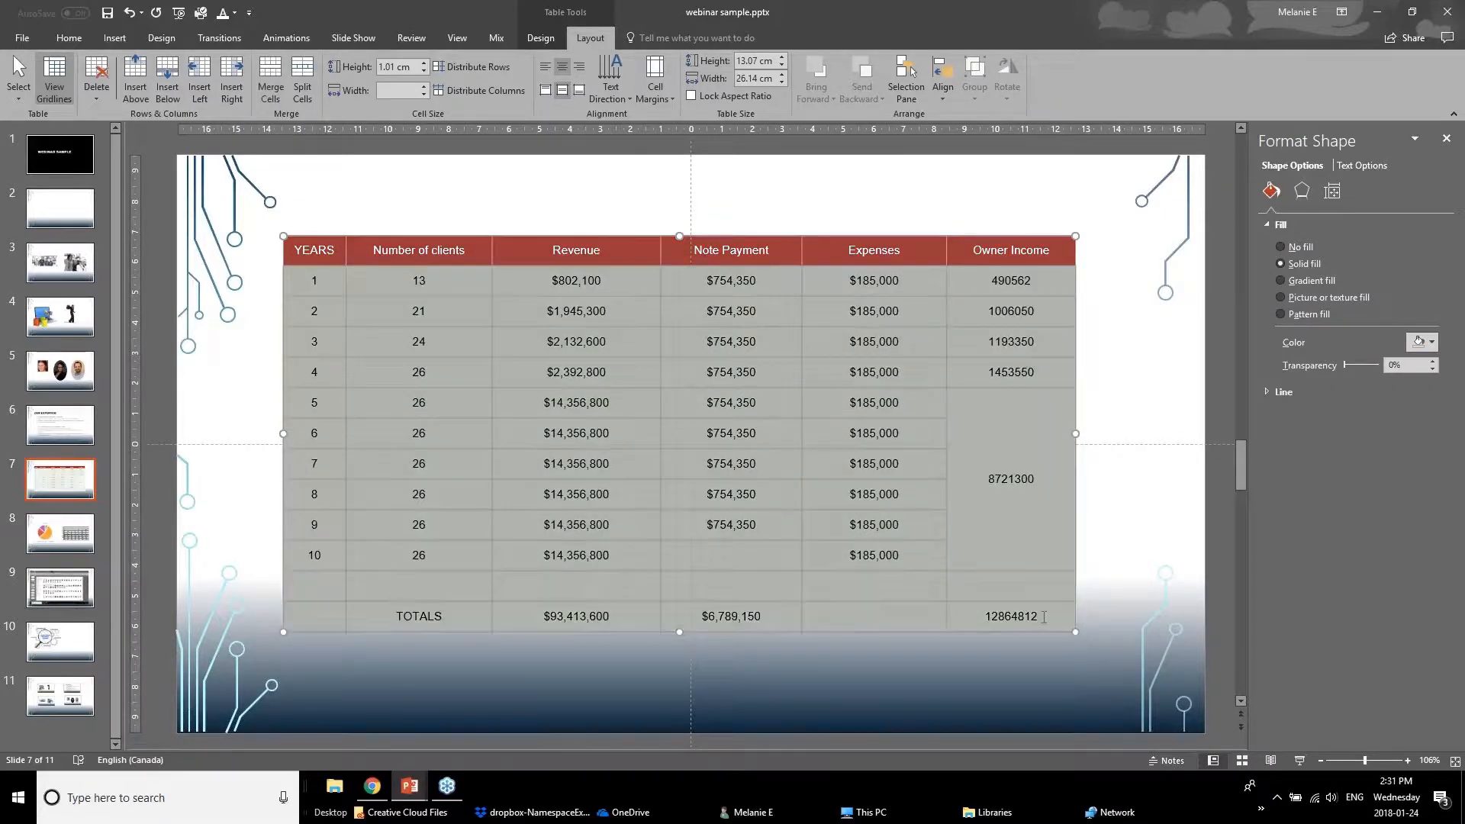
left_click(645, 95)
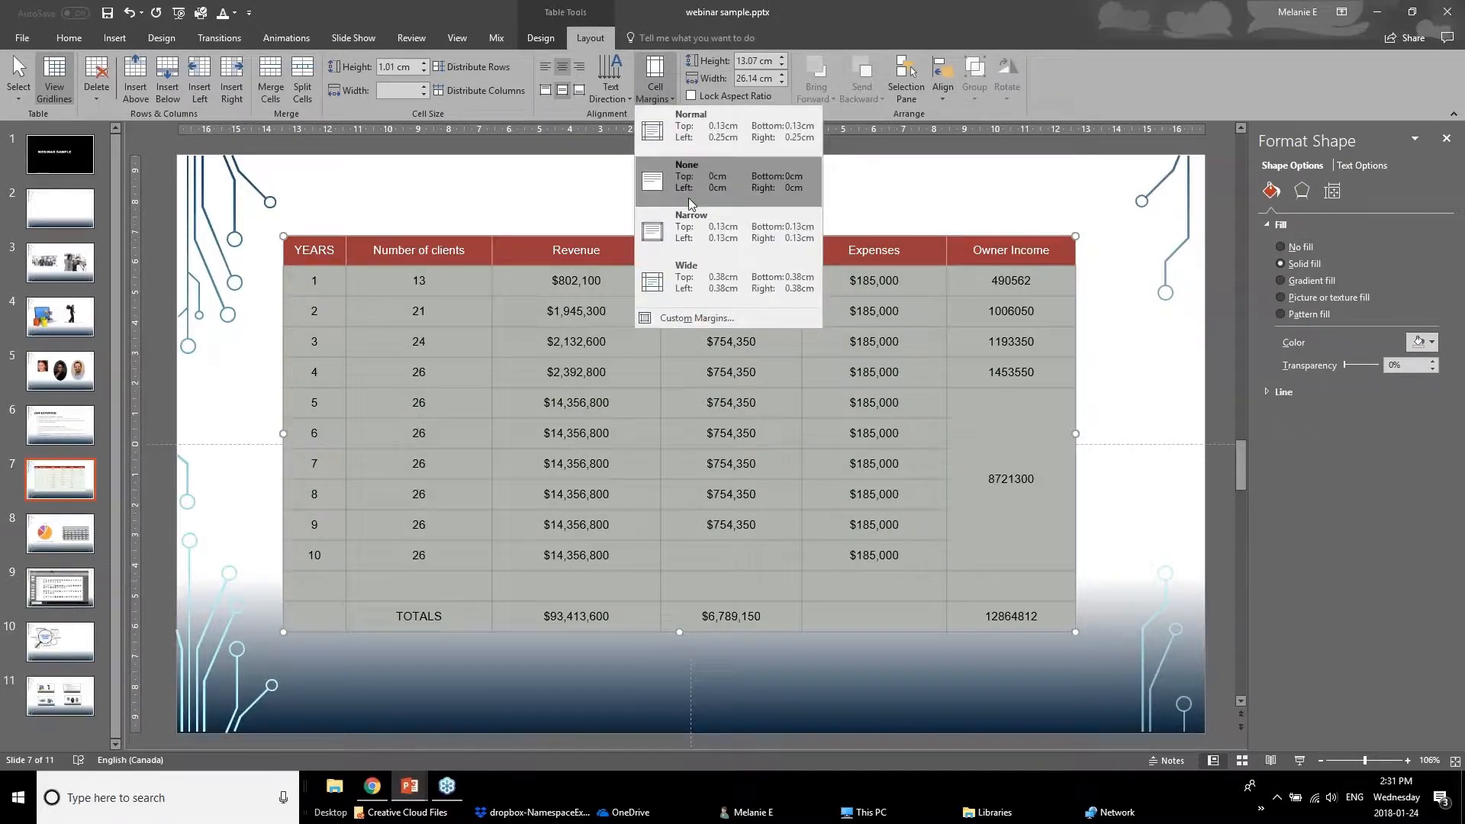
left_click(703, 249)
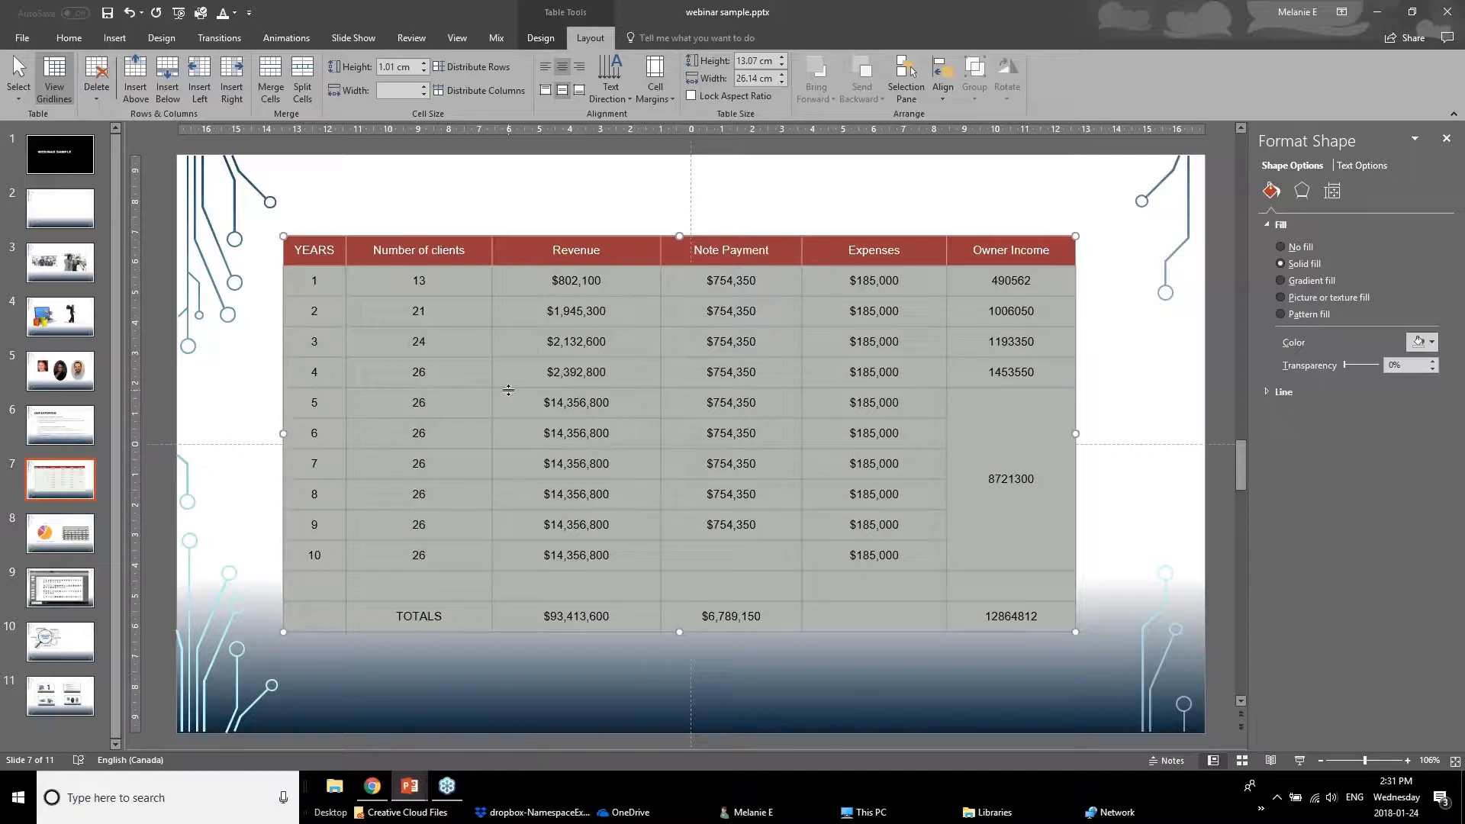
left_click(594, 282)
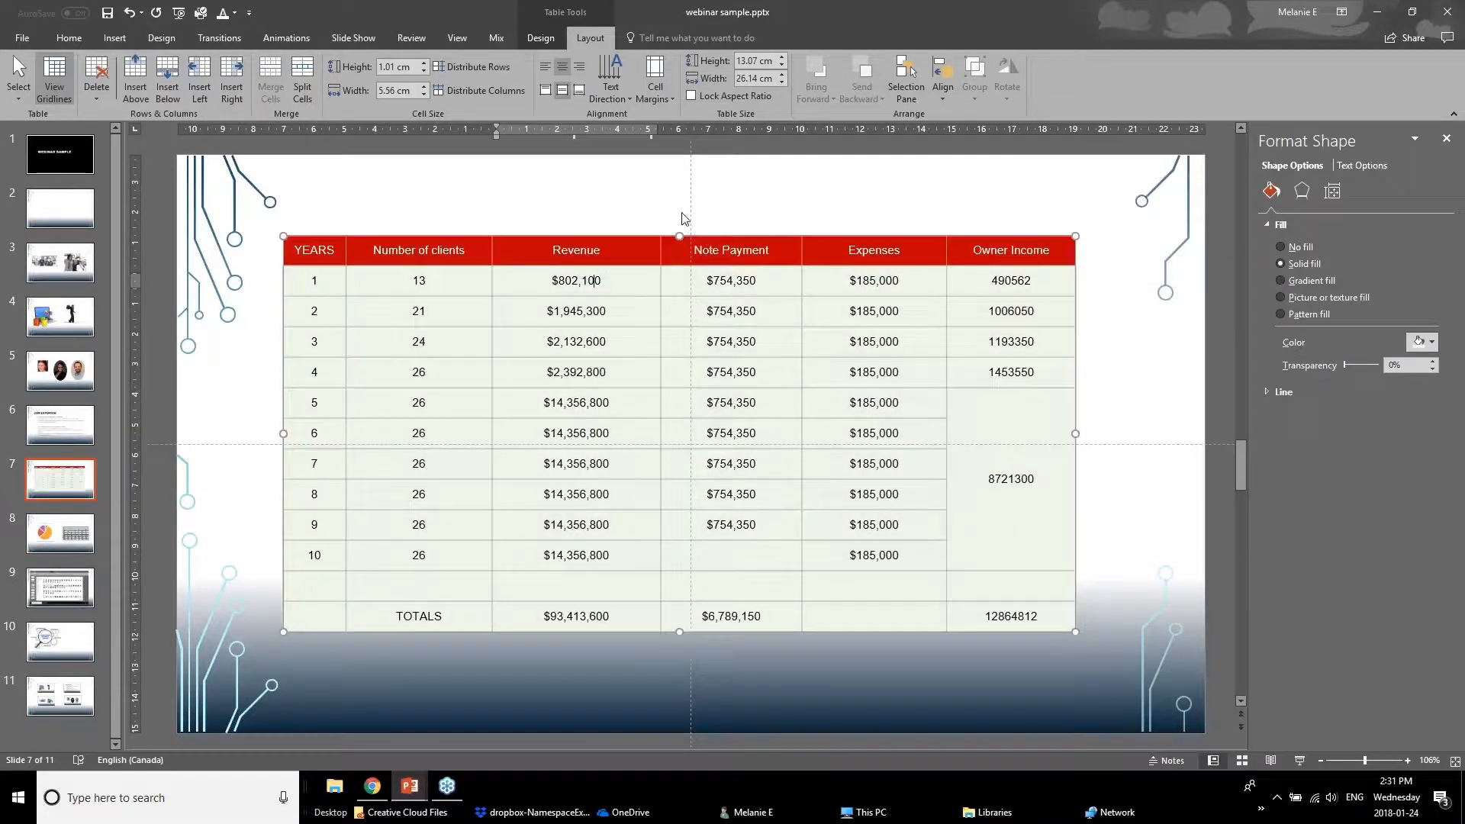
- Show the text box settings for the whole table, with its vertical alignment, text direction and four cell margins
left_click(603, 236)
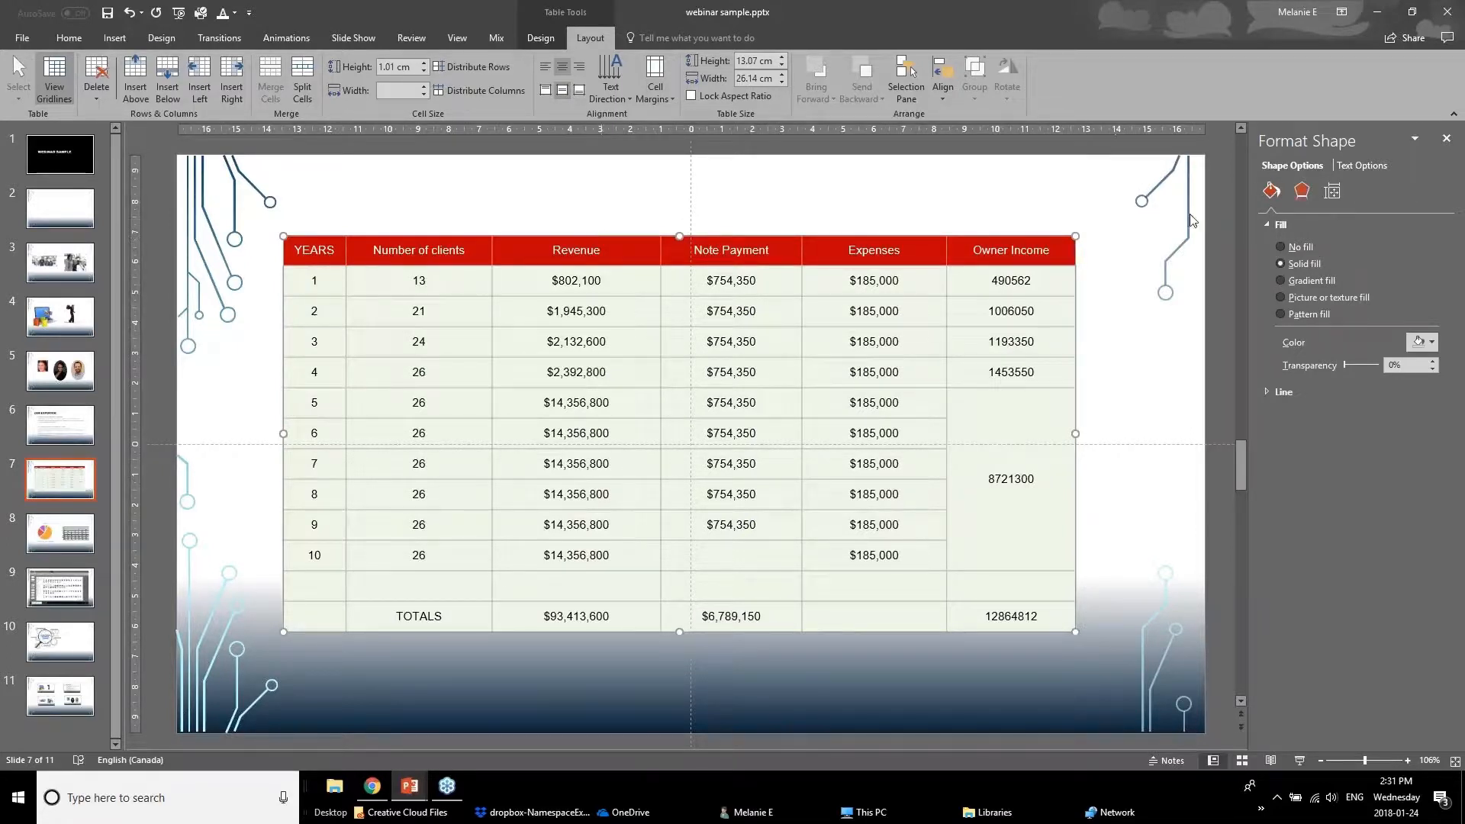
right_click(990, 235)
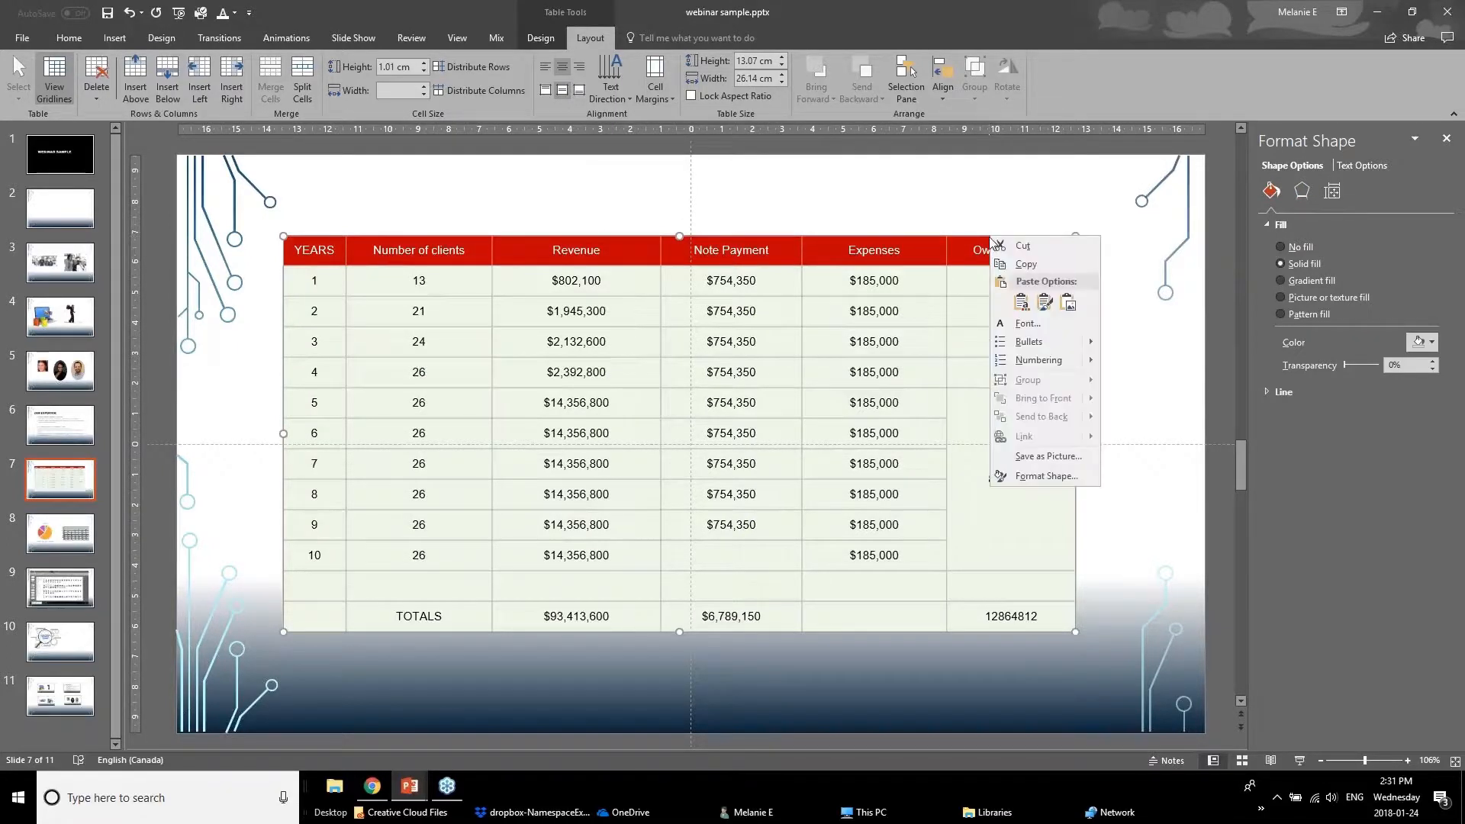
left_click(1018, 481)
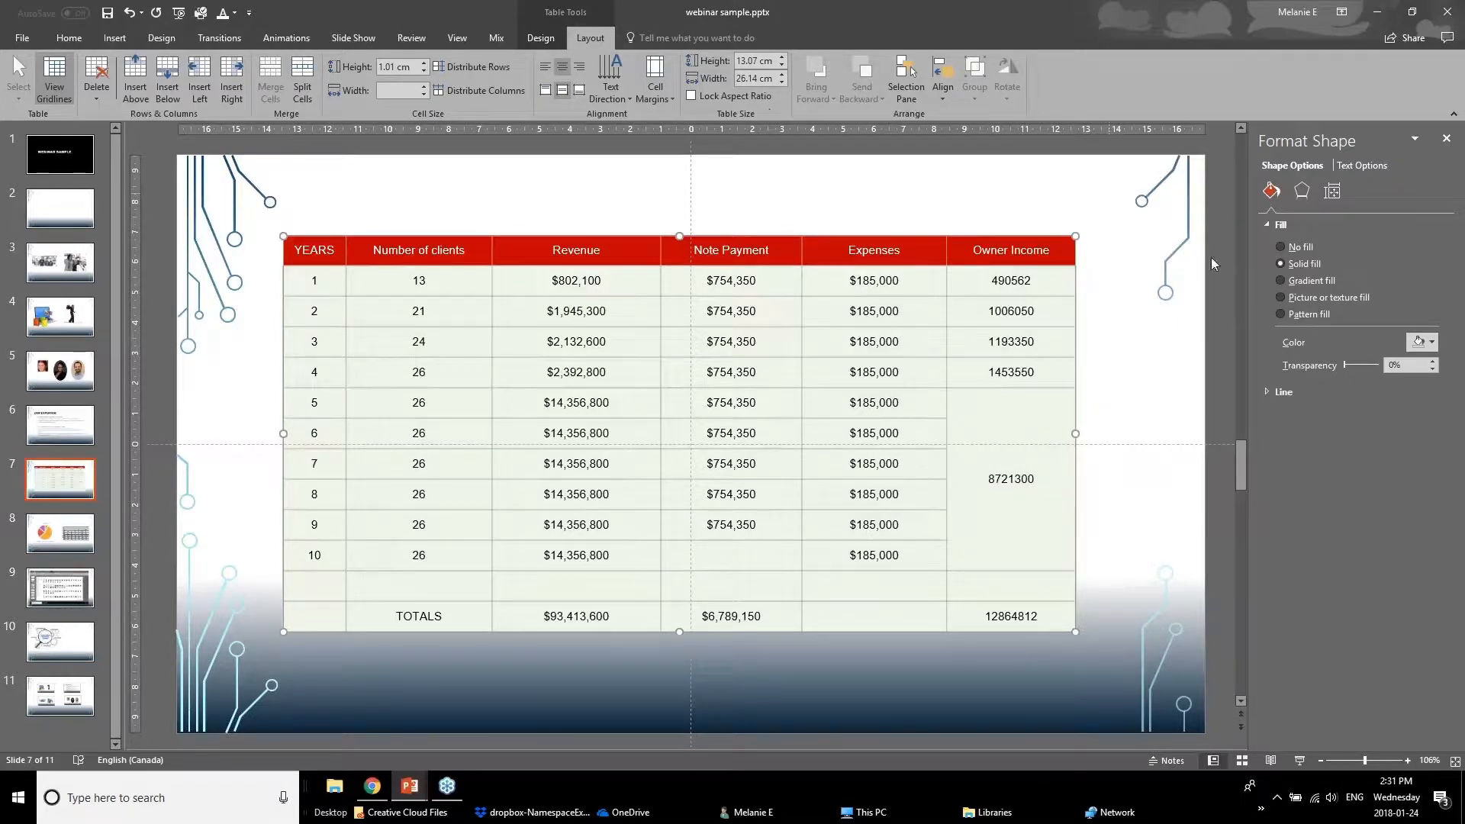
left_click(1354, 165)
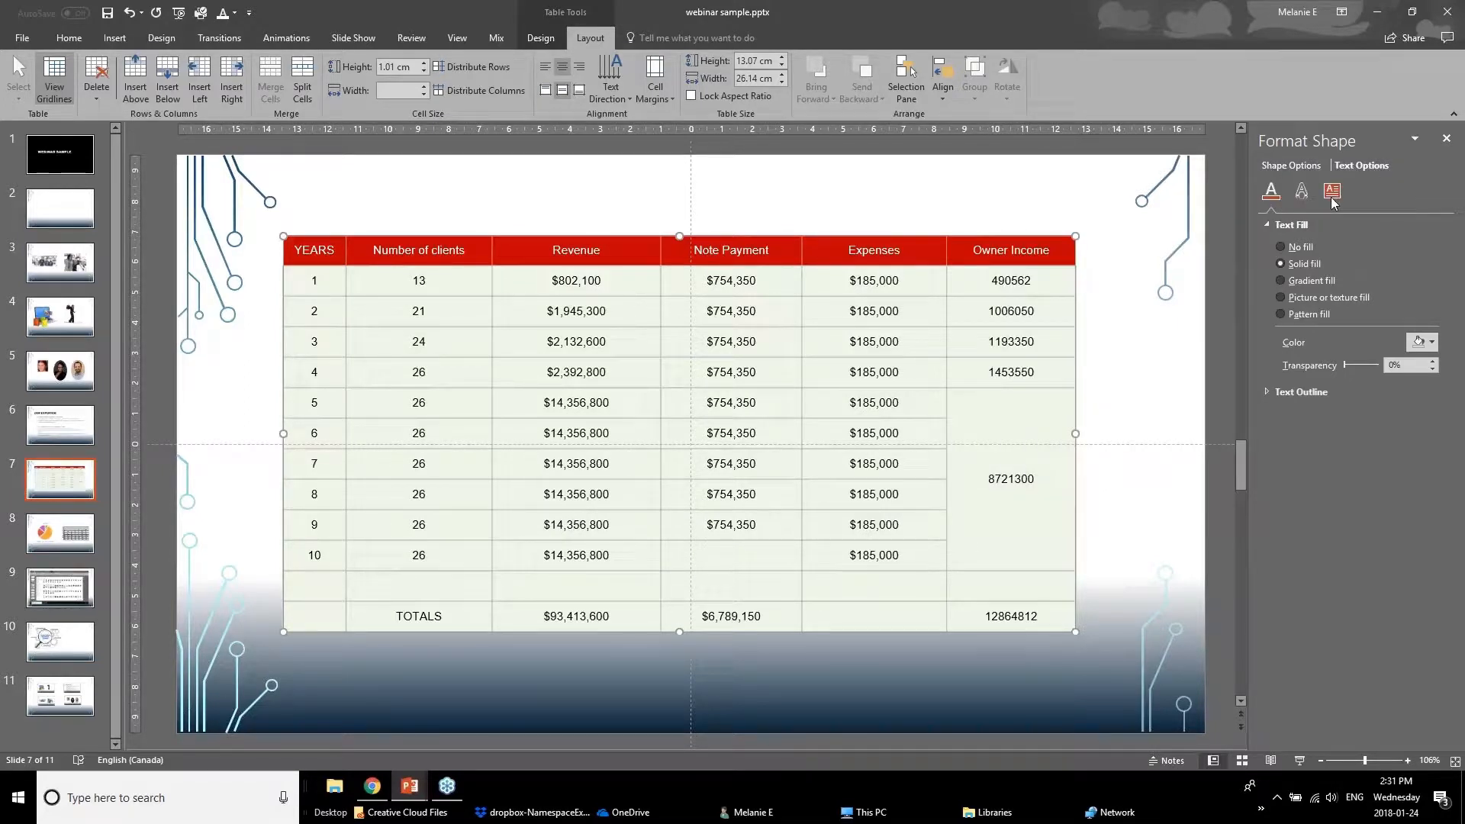
left_click(1332, 190)
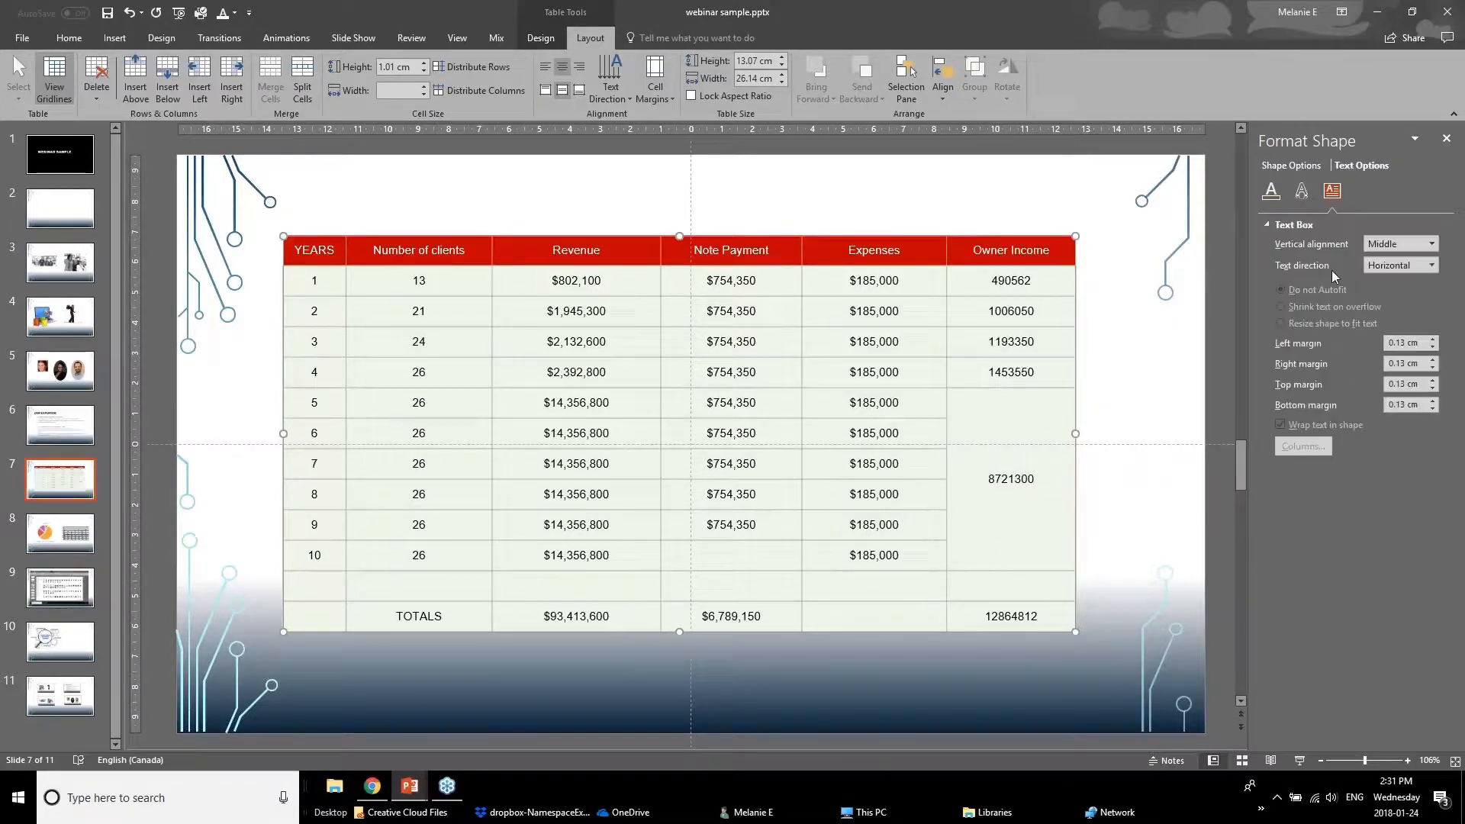
left_click(822, 315)
left_click(836, 338)
left_click(847, 398)
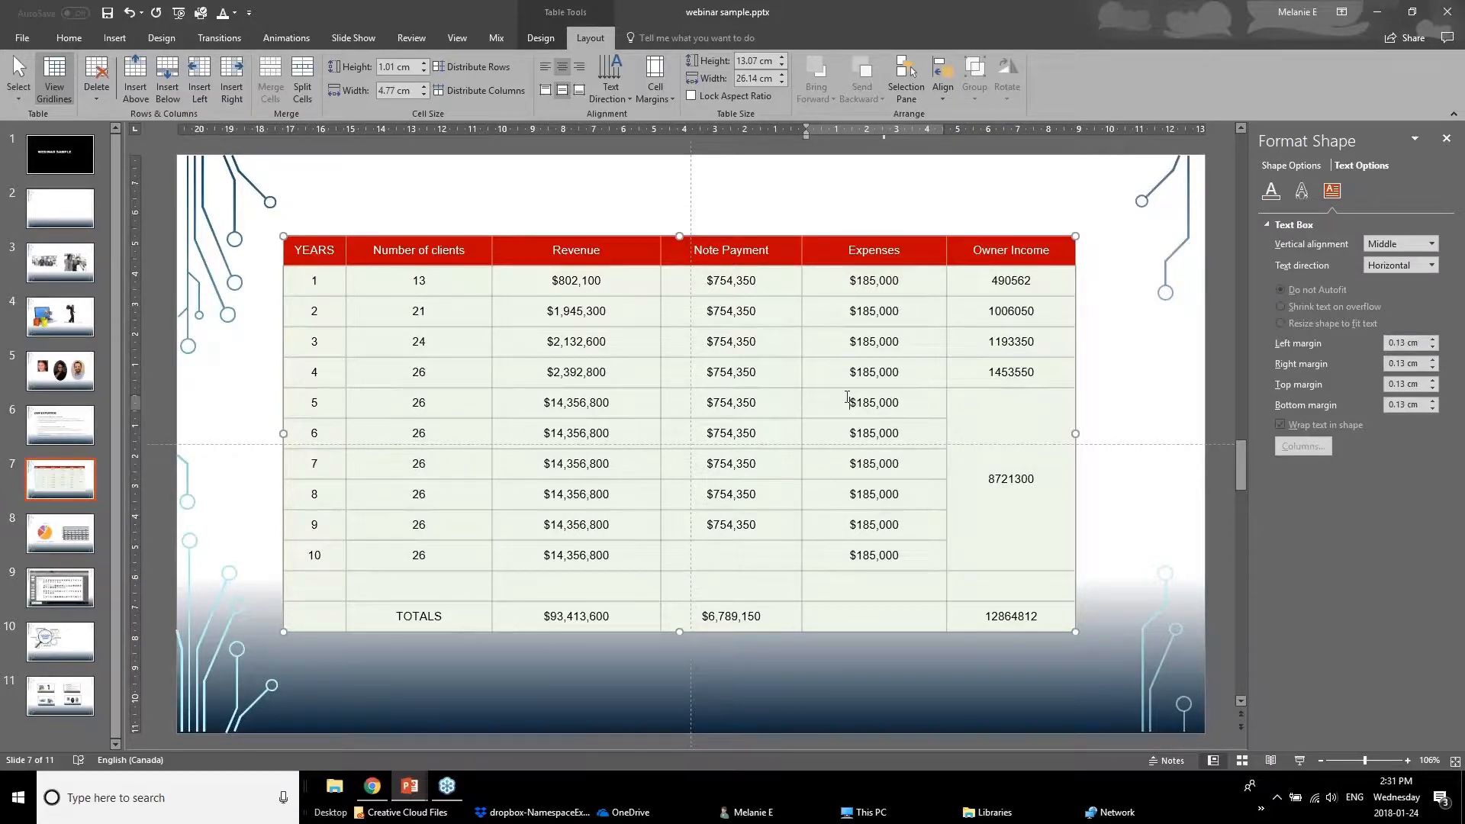
left_click_drag(973, 418, 989, 570)
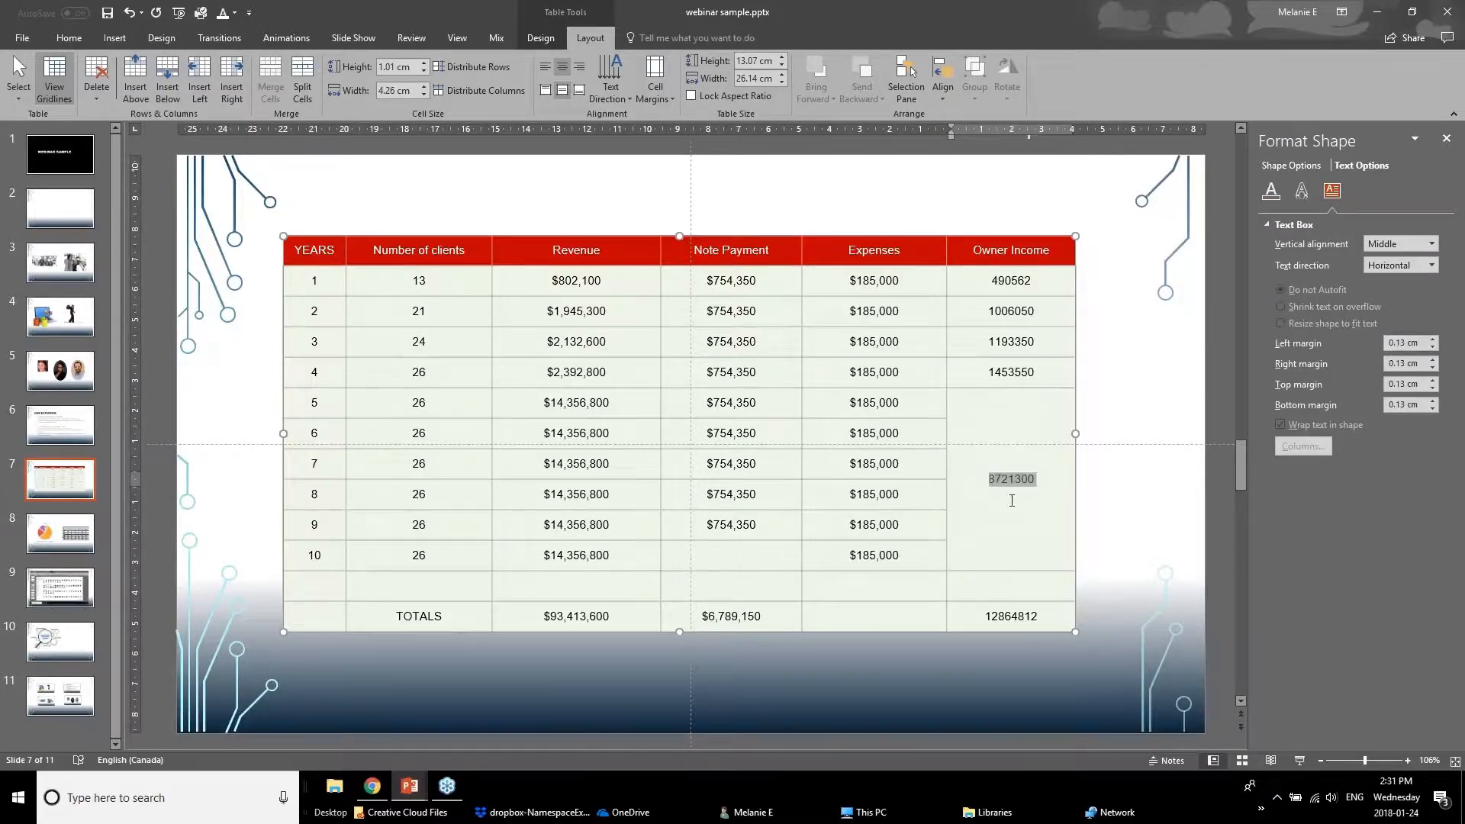
left_click(1011, 558)
left_click_drag(1023, 623, 330, 622)
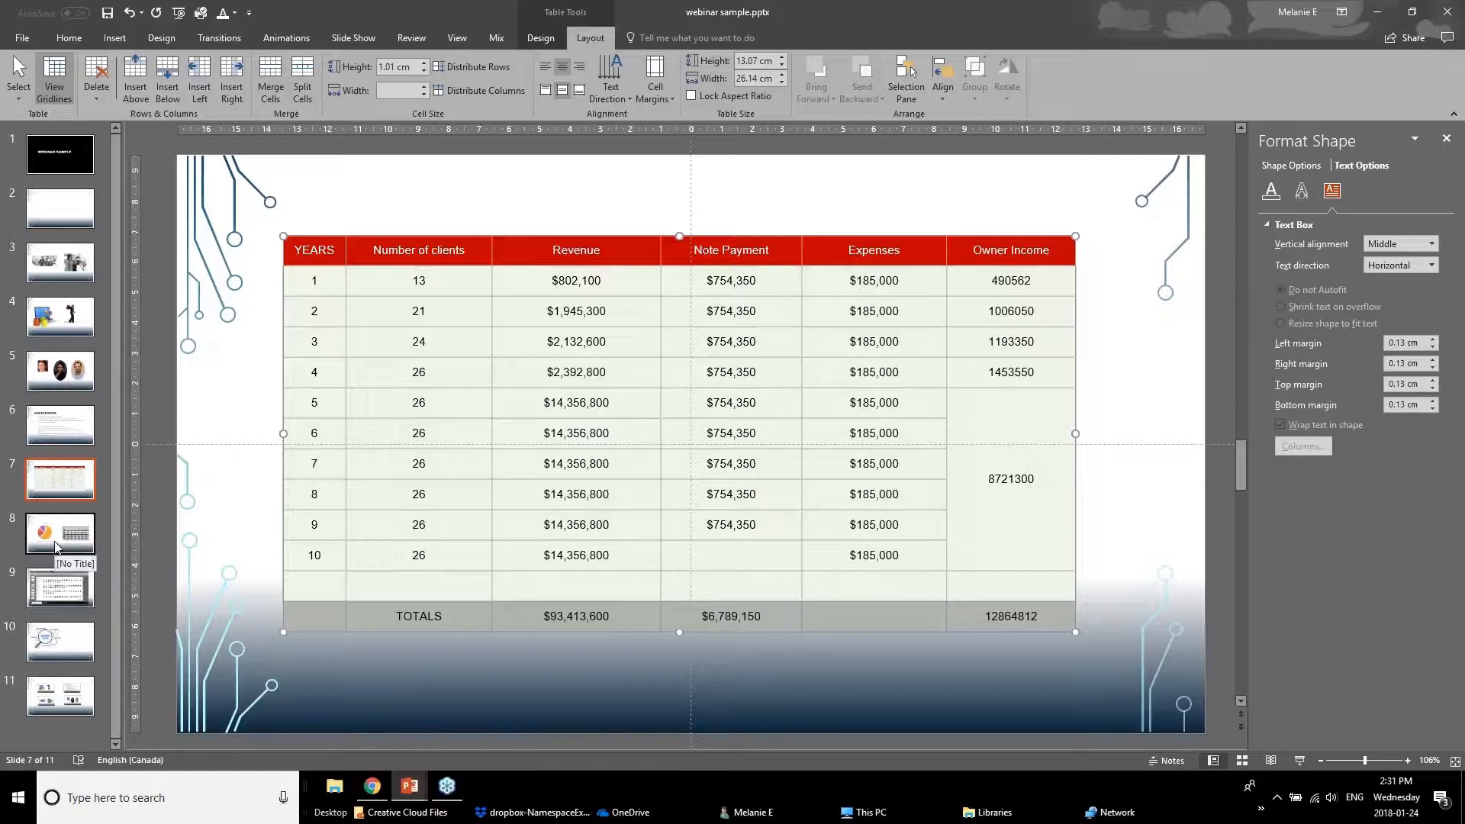
- Switch to the Powerpoint Webinar January 2018 v1 presentation and show the Better Looking Graphs slide
mouse_move(410, 786)
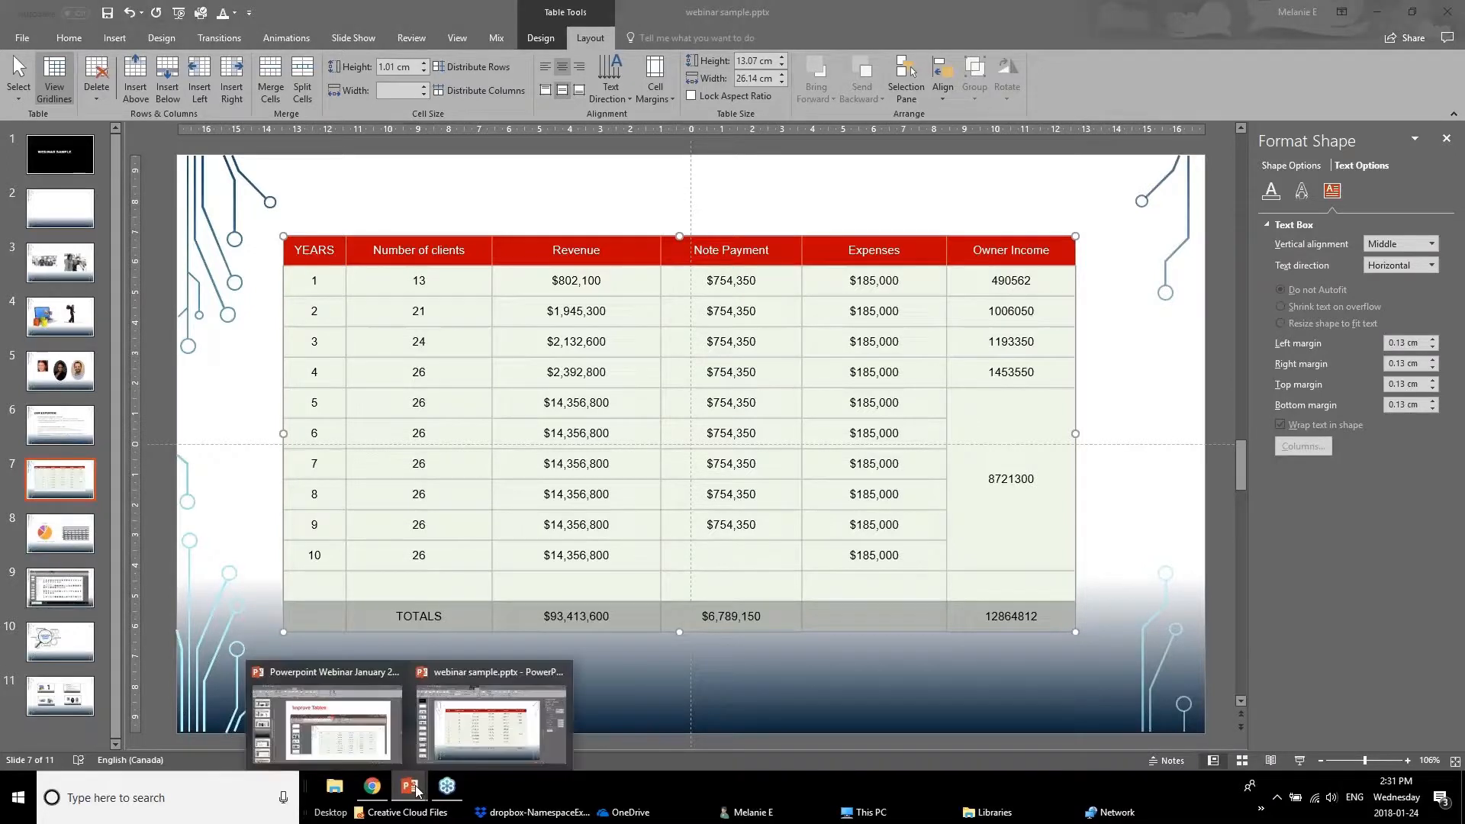
left_click(332, 720)
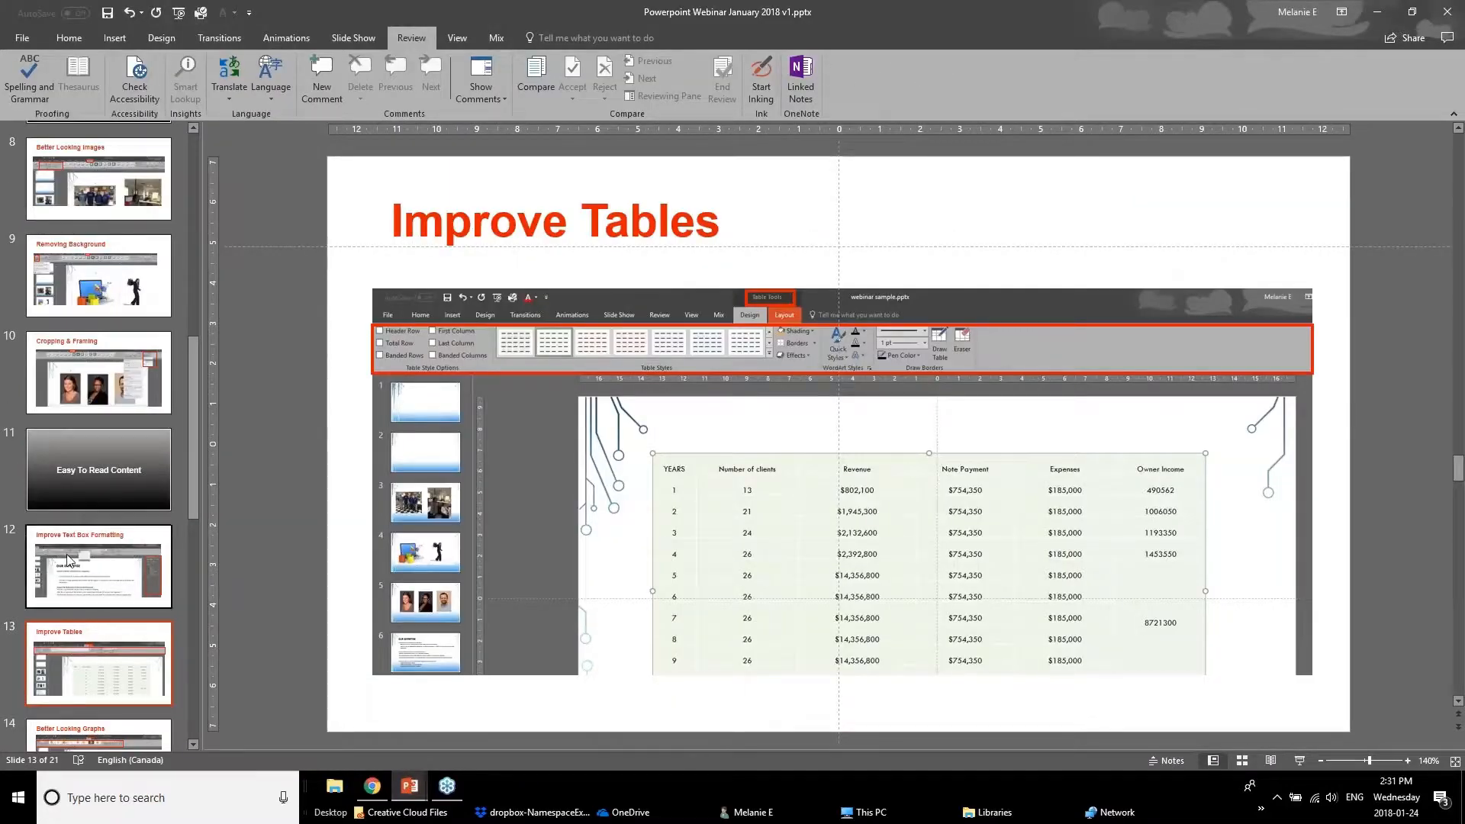
scroll(62, 607, "down", 1)
left_click(74, 664)
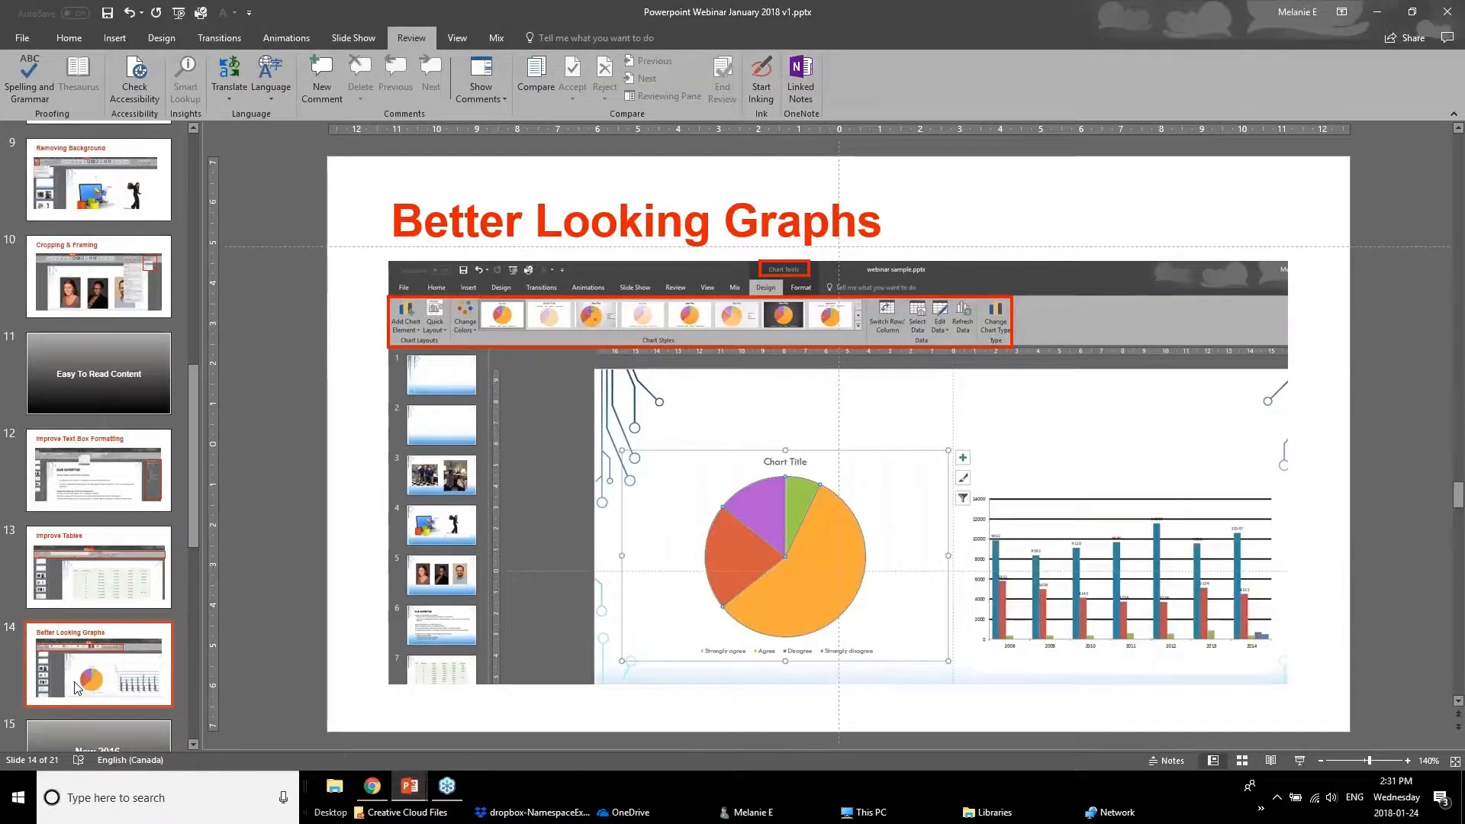
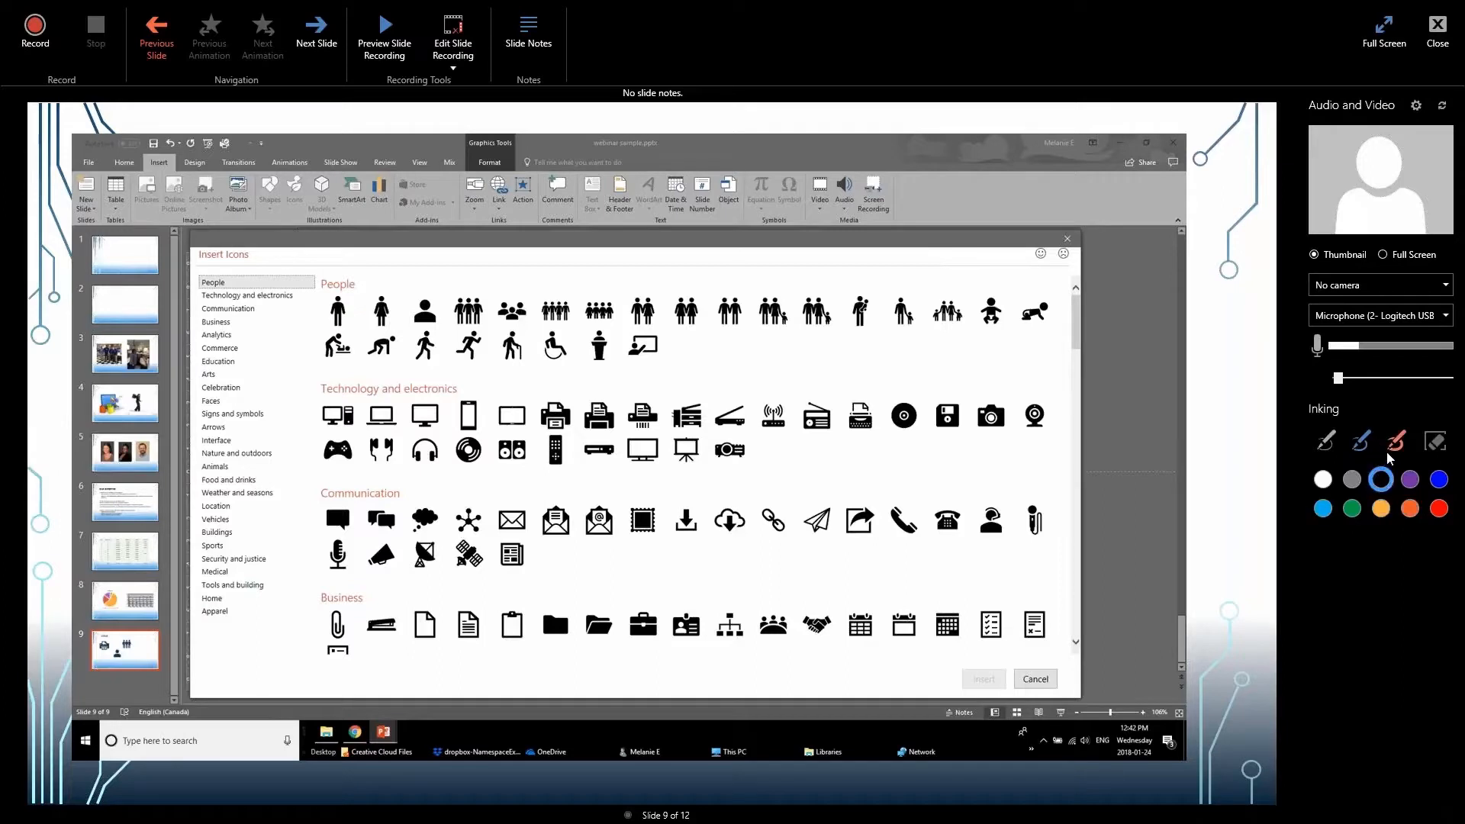
- Set the inking in the slide recording view to orange with the thin pen
left_click(1411, 505)
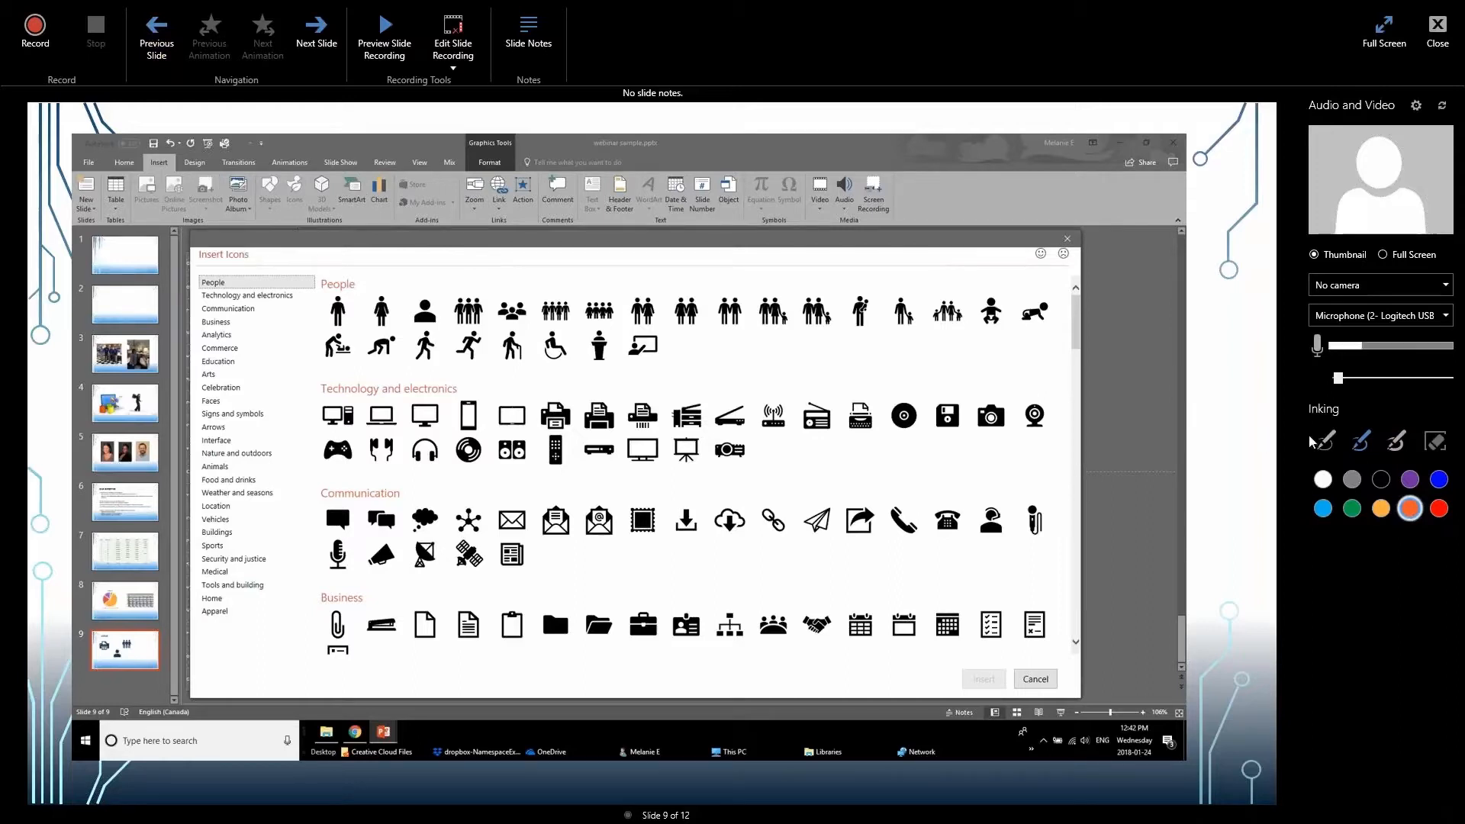
left_click(1410, 507)
left_click(1326, 444)
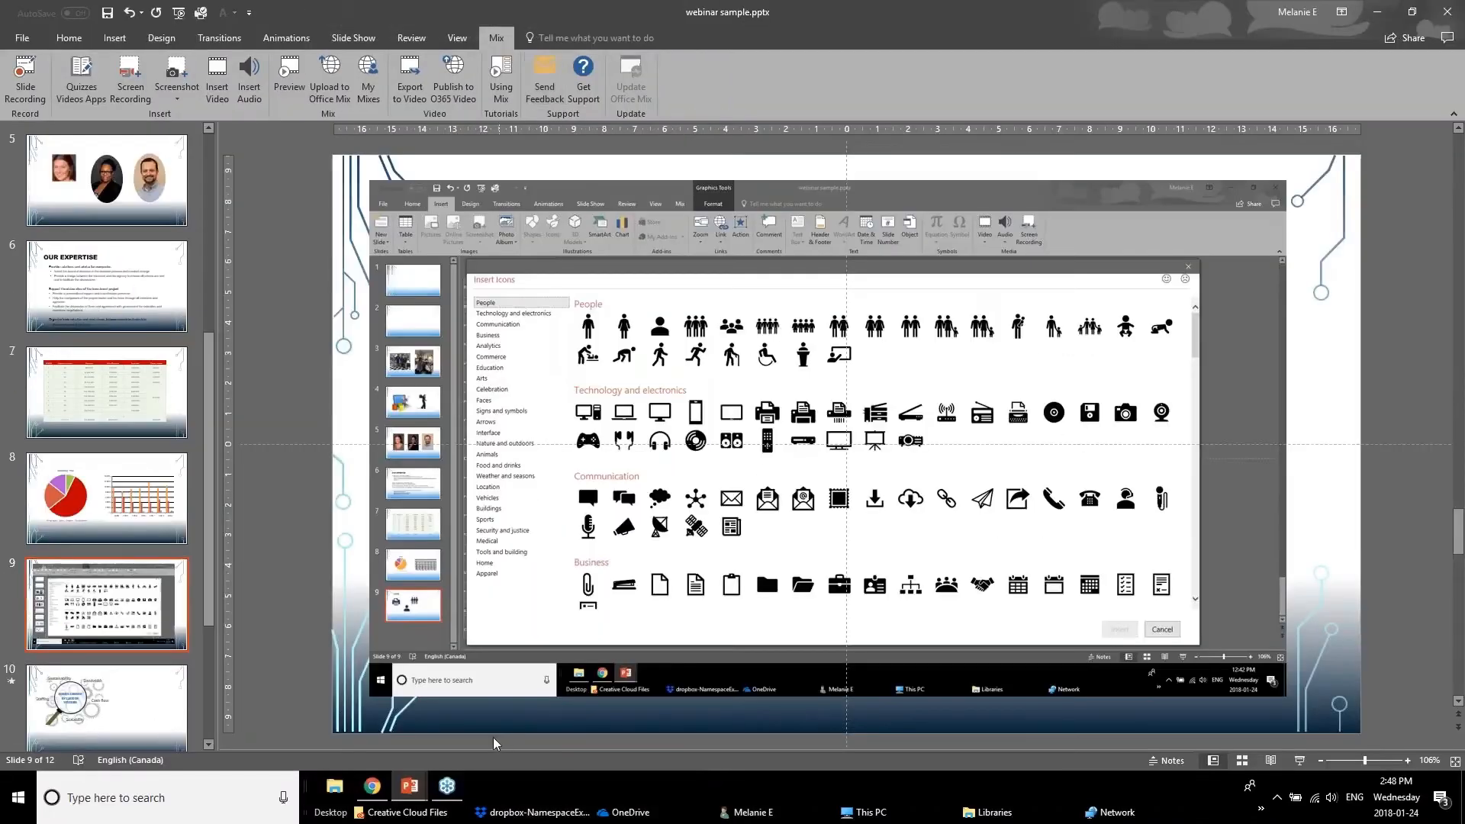
- Open up the notes area beneath slide 9 of the webinar sample presentation
left_click_drag(513, 750, 507, 591)
left_click(433, 653)
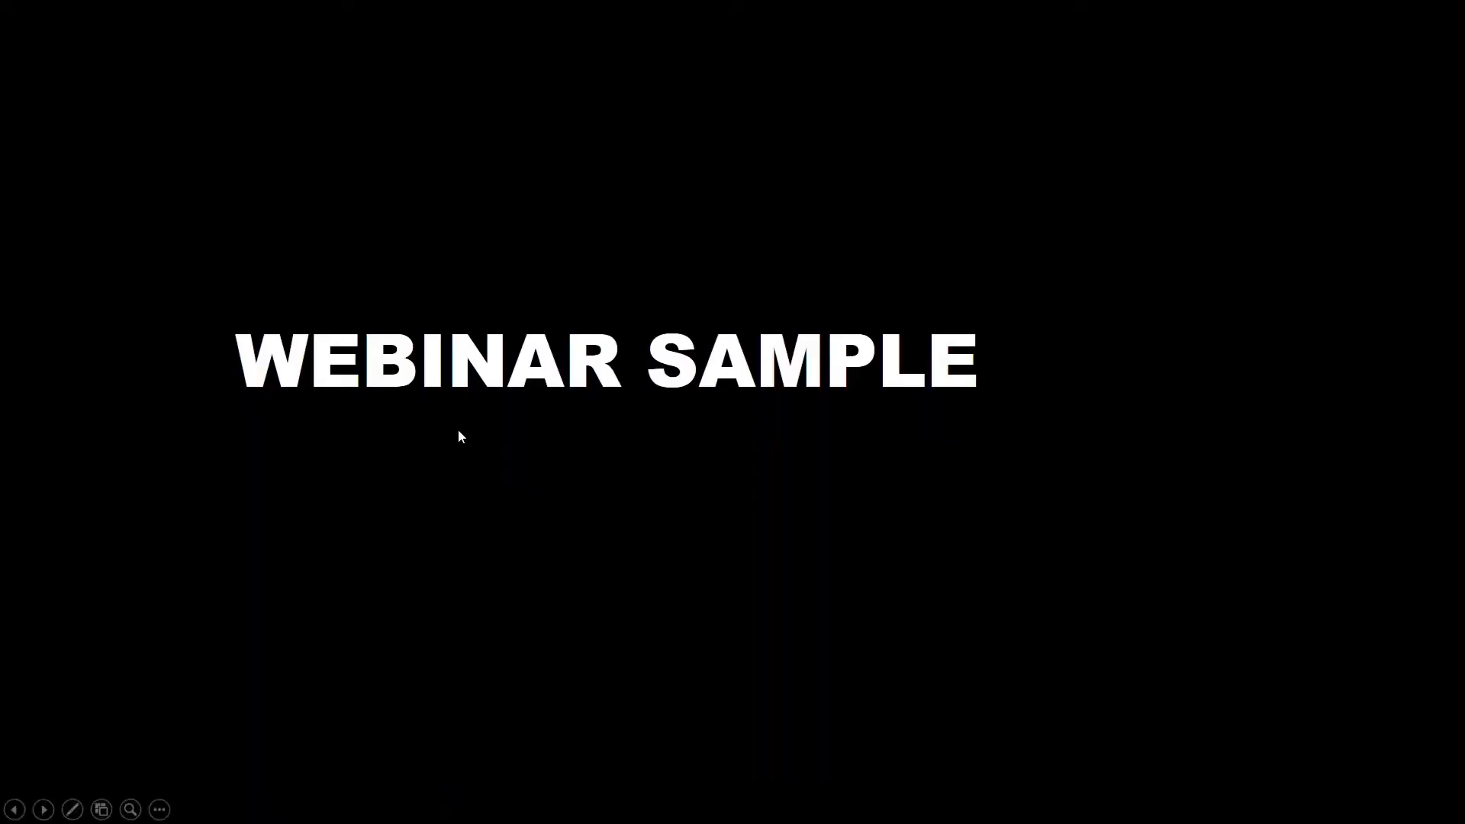
- Play the slide show from the title slide to the slide about issues caused by lack of systems and end it
left_click(560, 583)
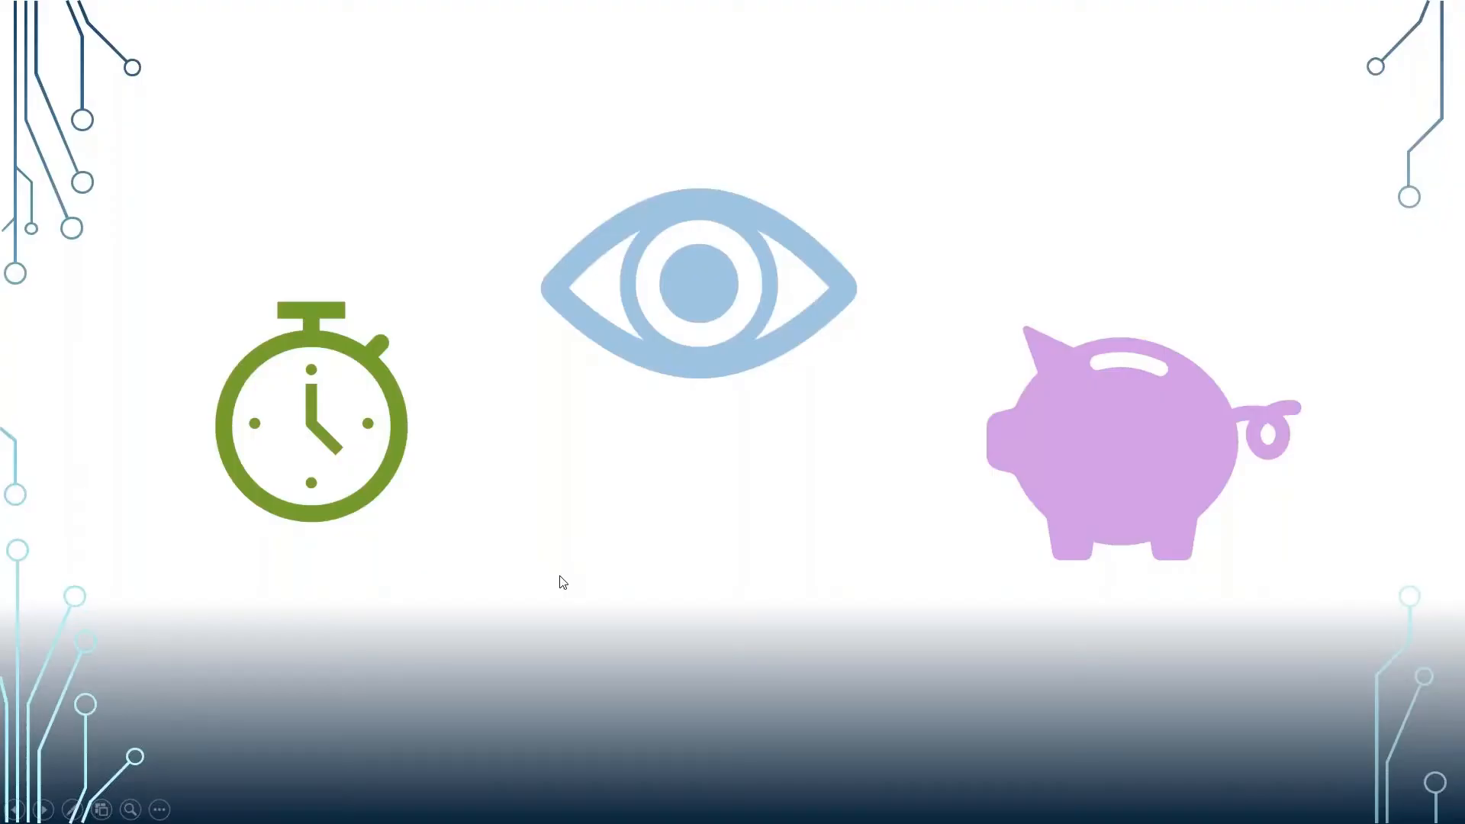
left_click(564, 584)
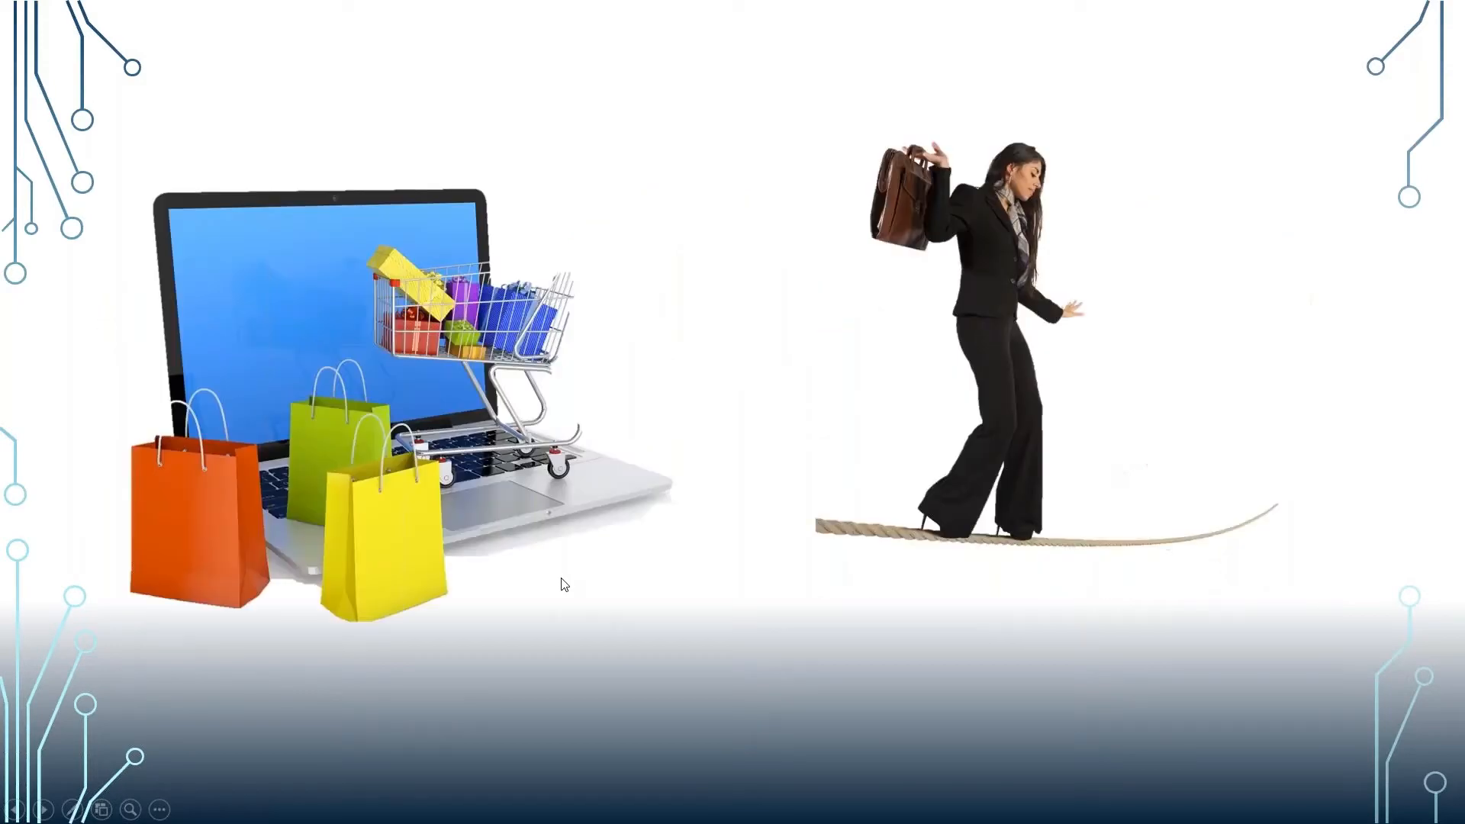
left_click(563, 584)
left_click(564, 585)
left_click(564, 585)
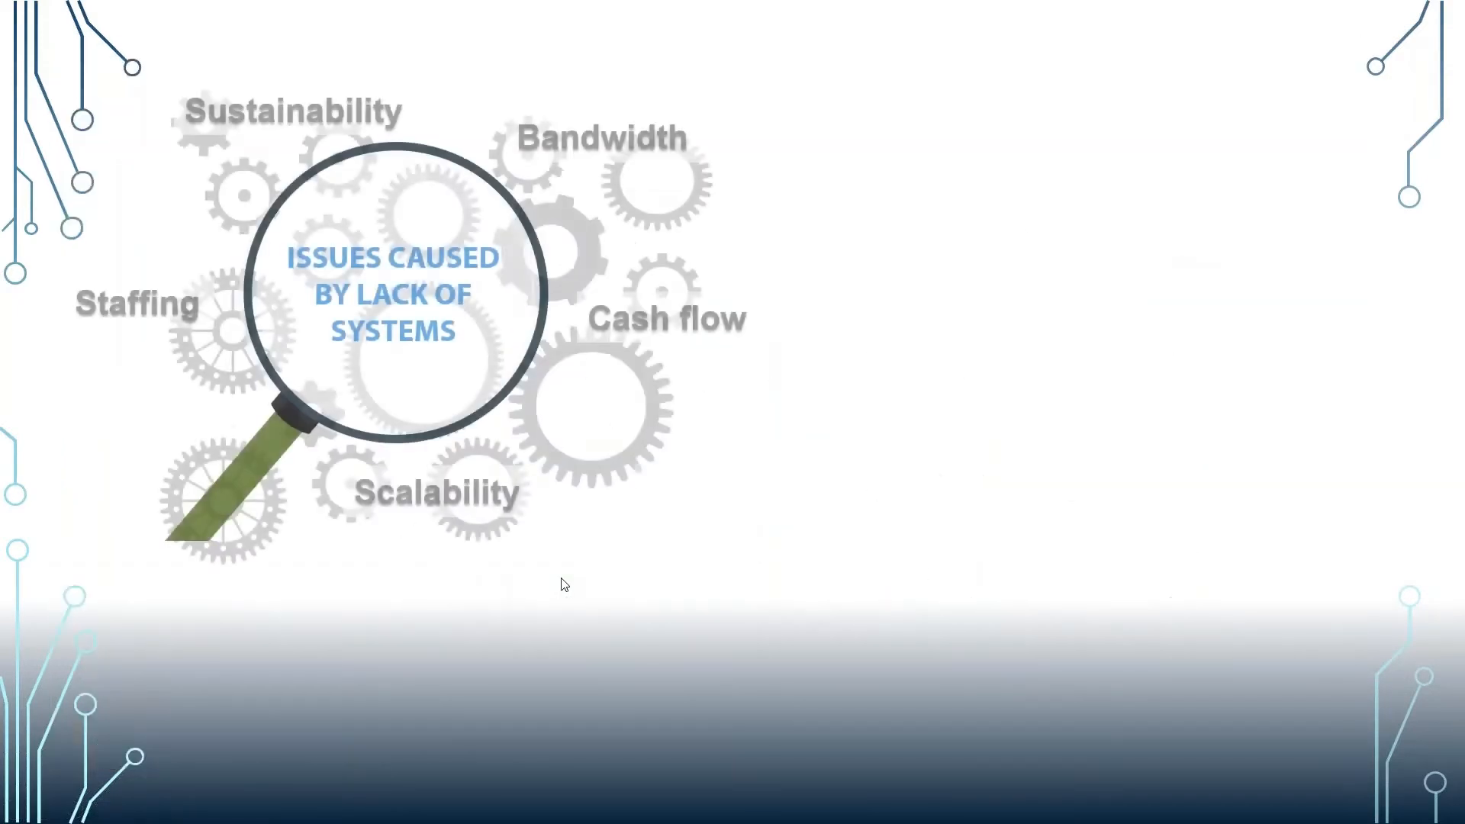
key("Escape")
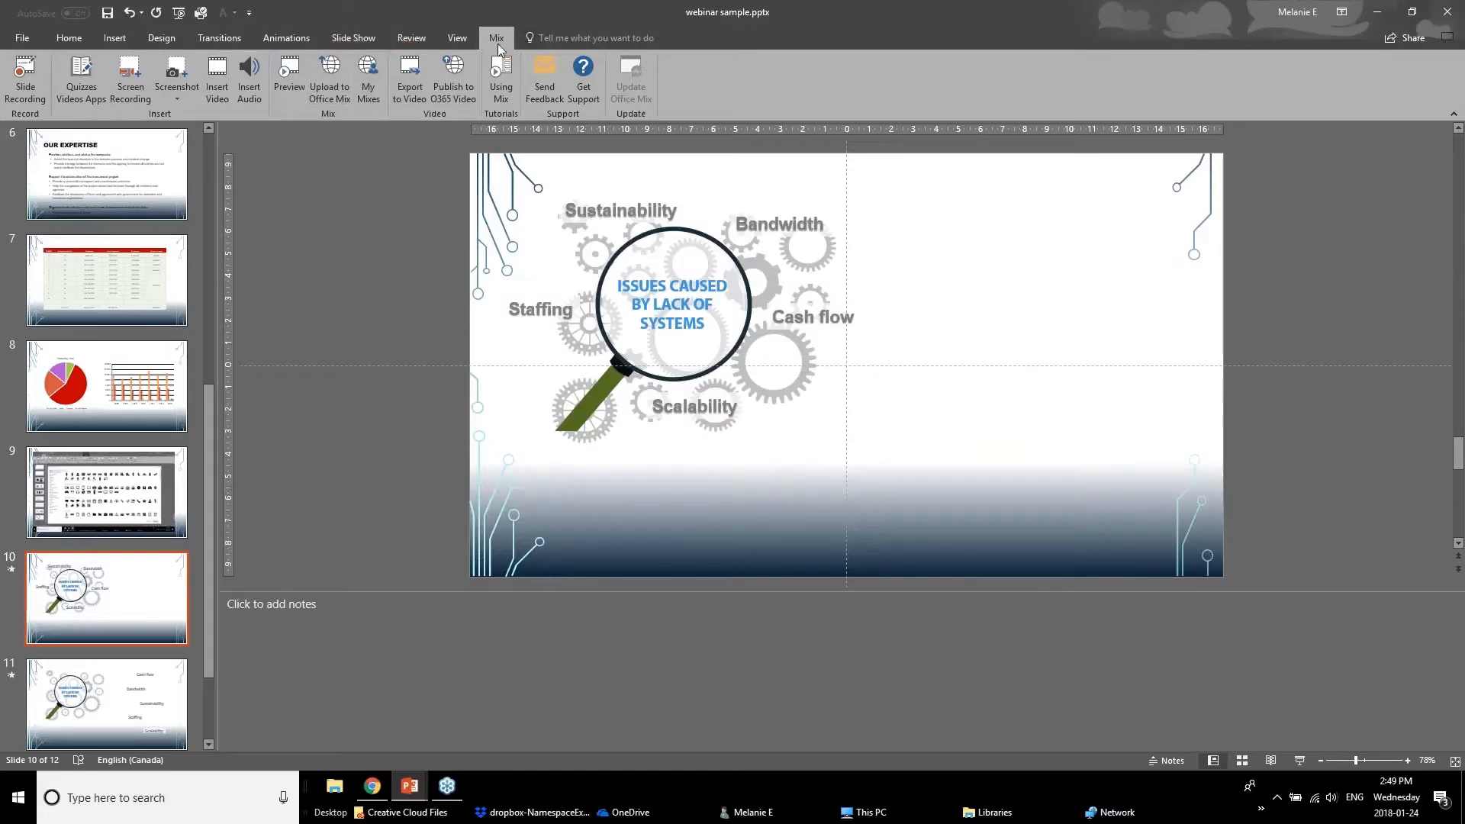
- View slide 10's notes in the slide recording view and look through the Lab Office Add-ins for quizzes and polls
left_click(28, 89)
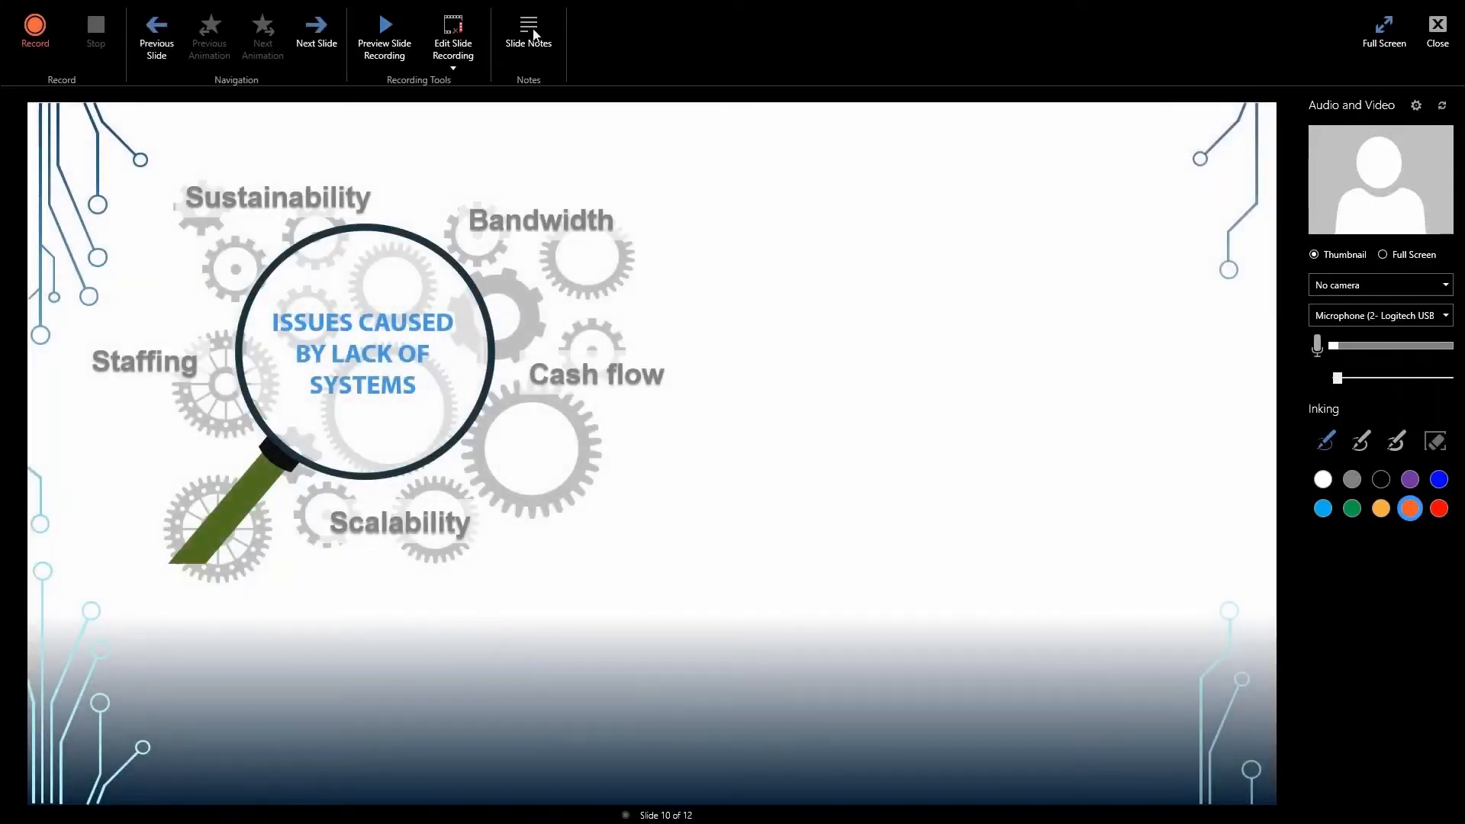
left_click(534, 35)
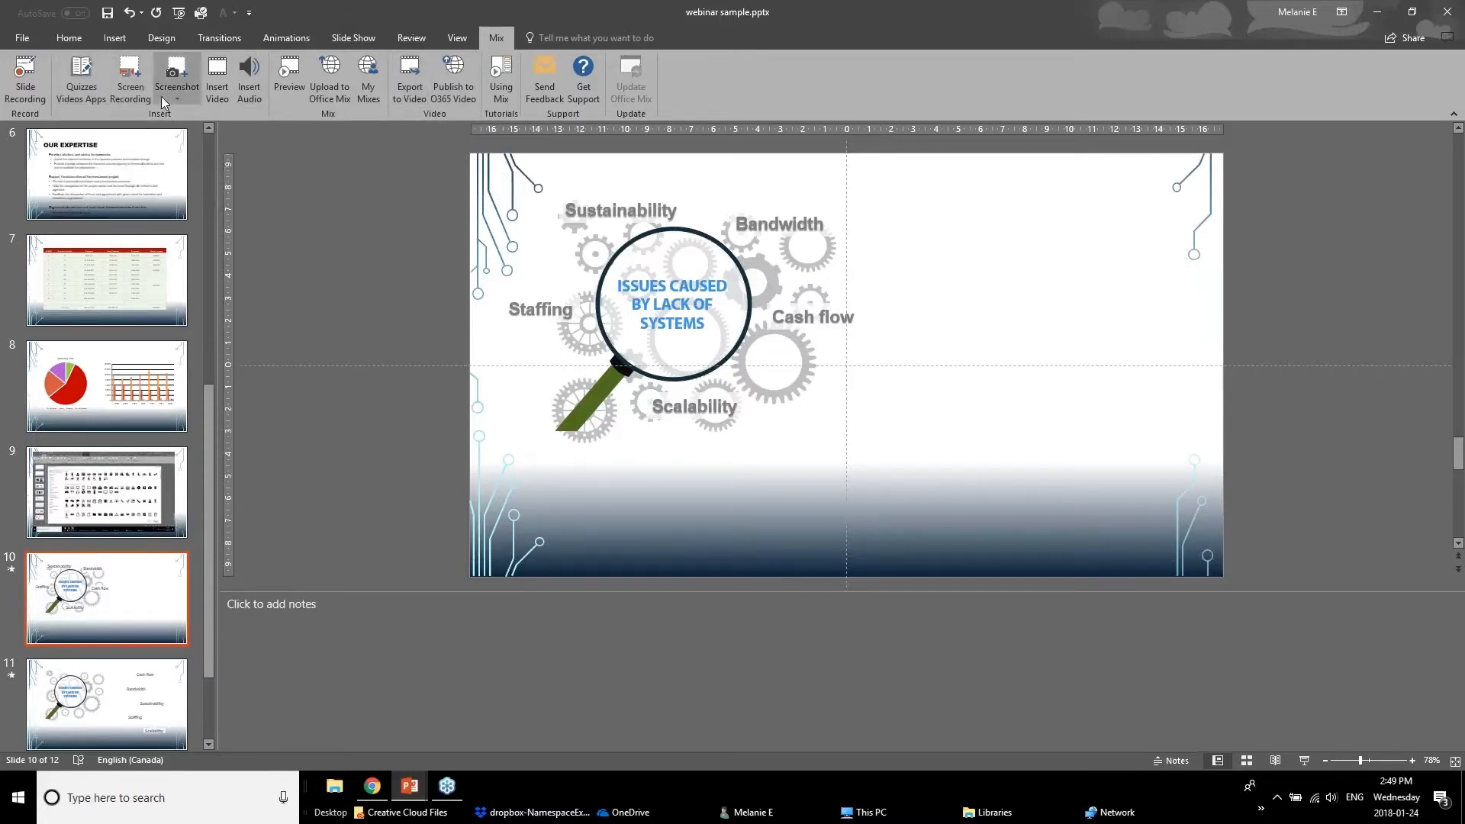
left_click(84, 101)
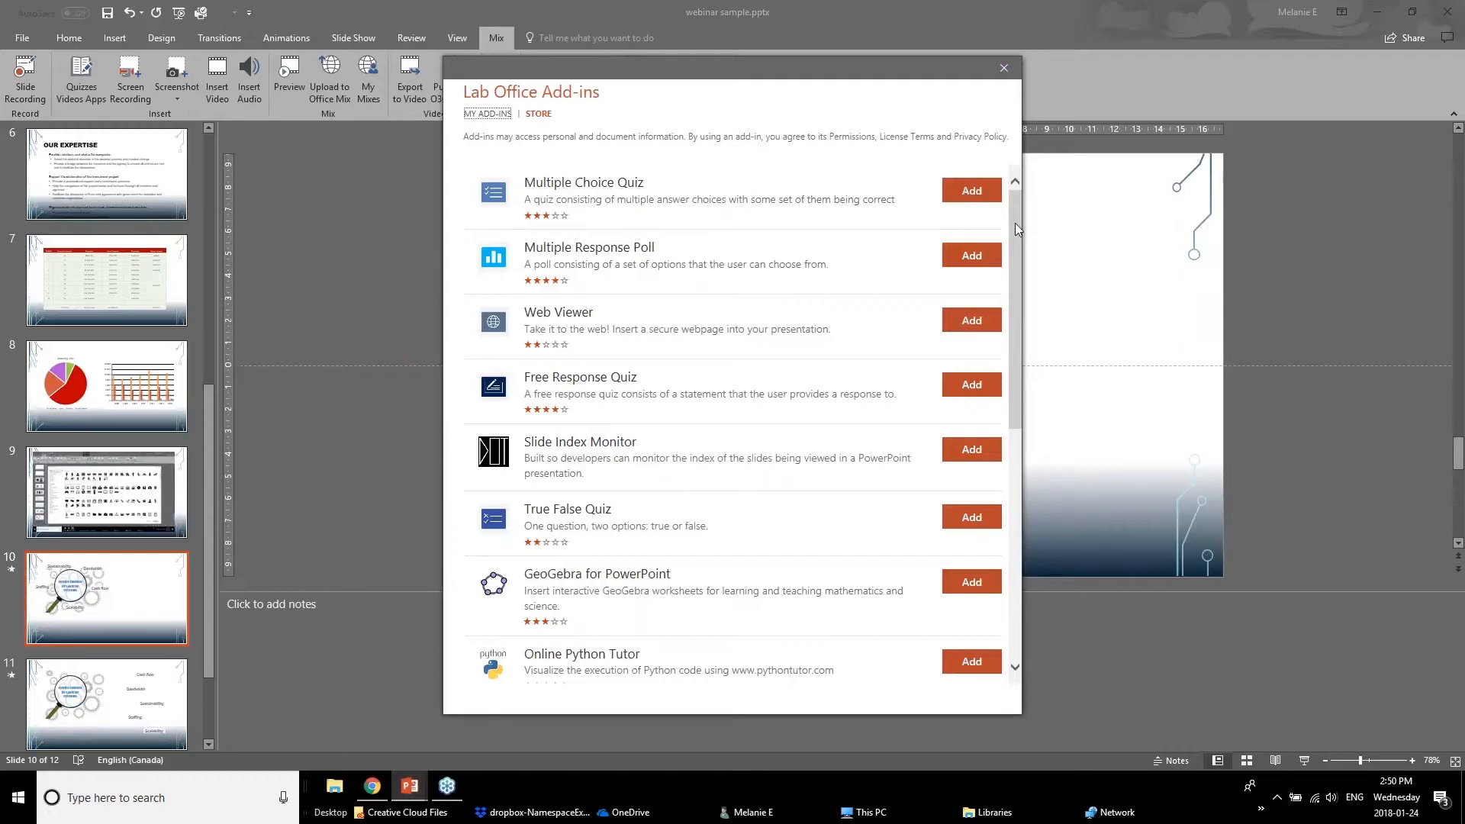
left_click(1008, 67)
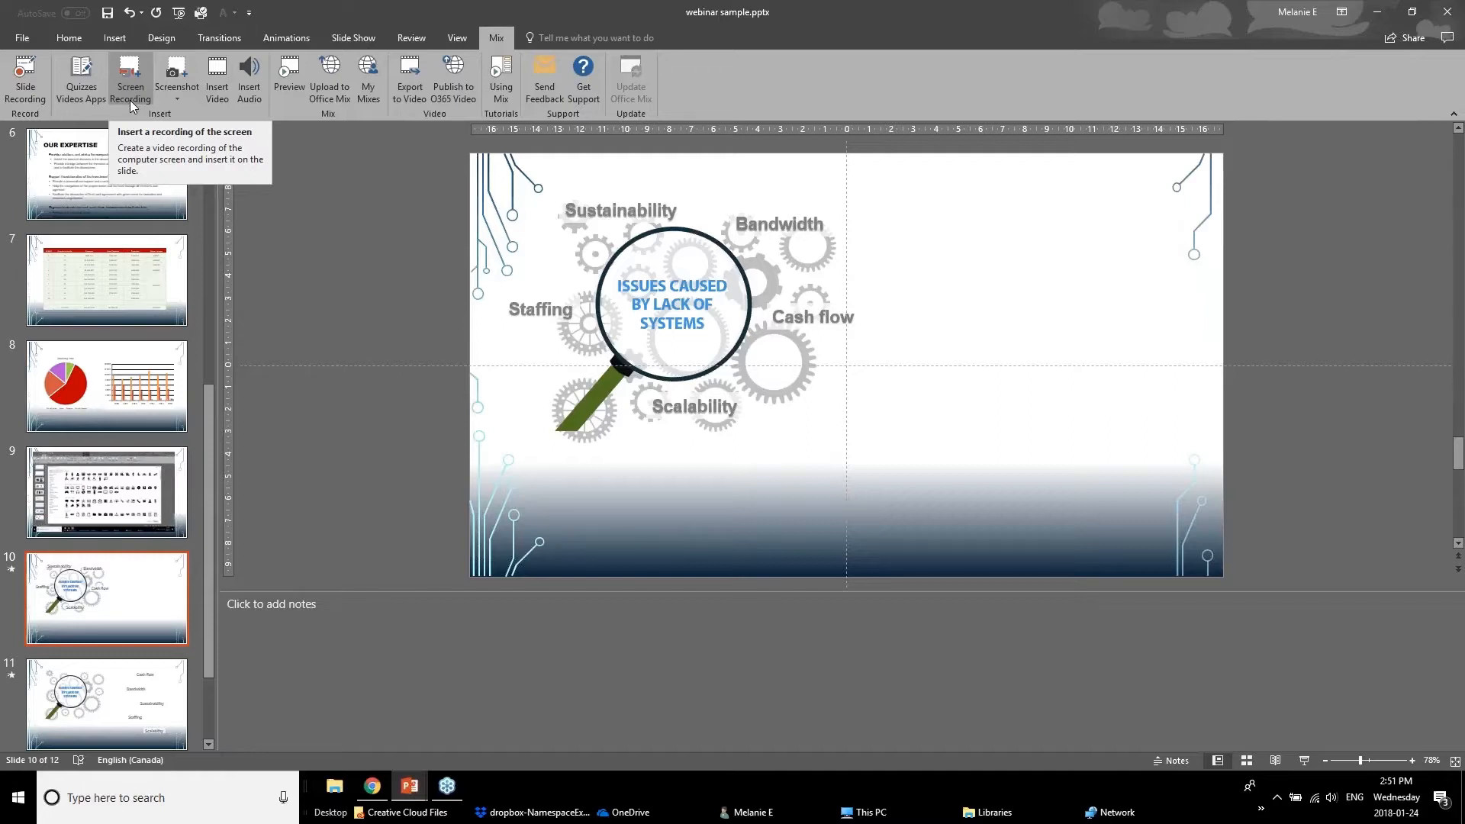
- Insert a screen clipping of the New MIX Extension window on slide 10, scaled to about 28.3 by 15.3 cm and roughly centred
left_click(192, 81)
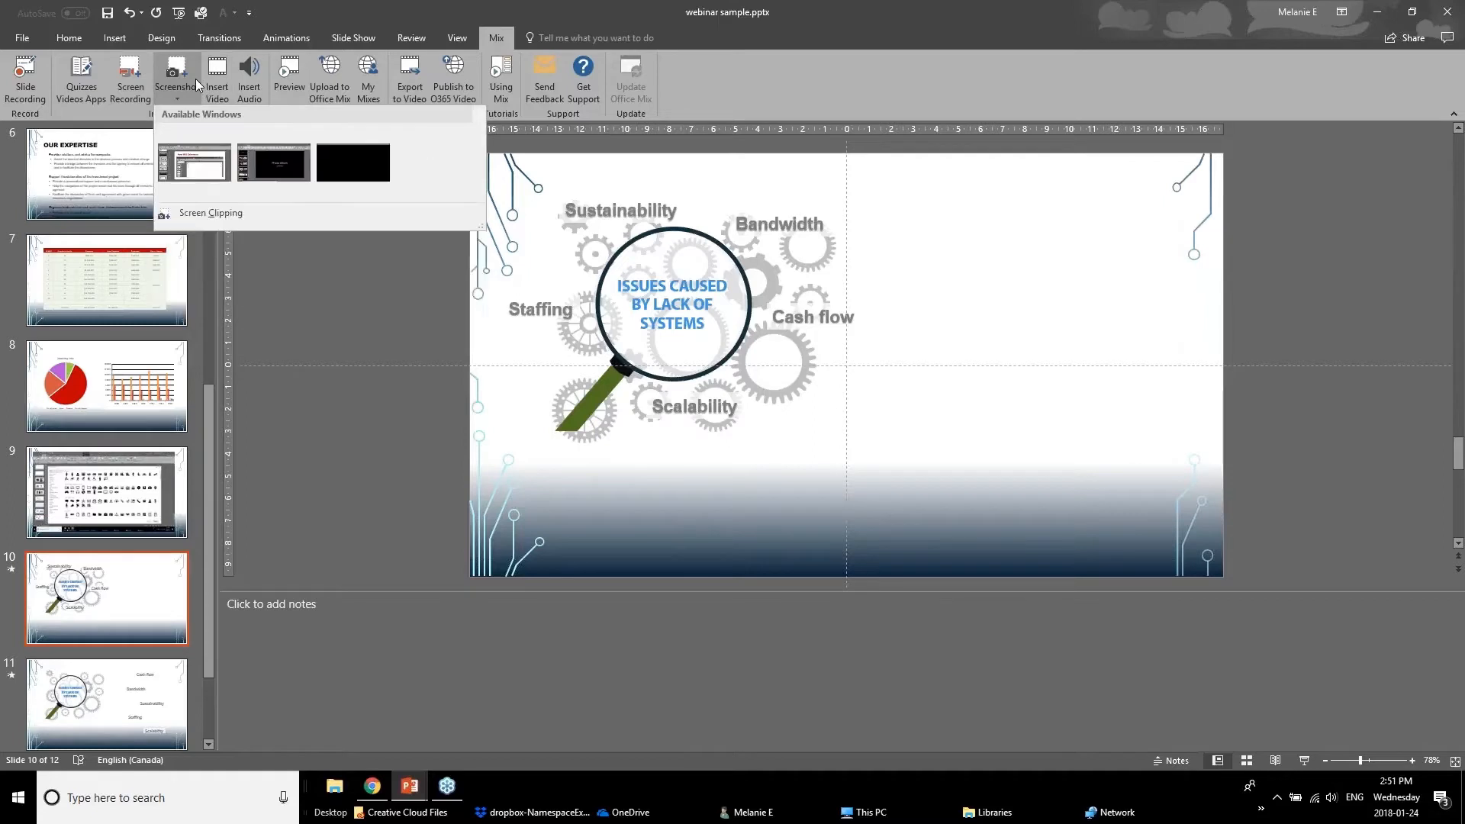
left_click(219, 212)
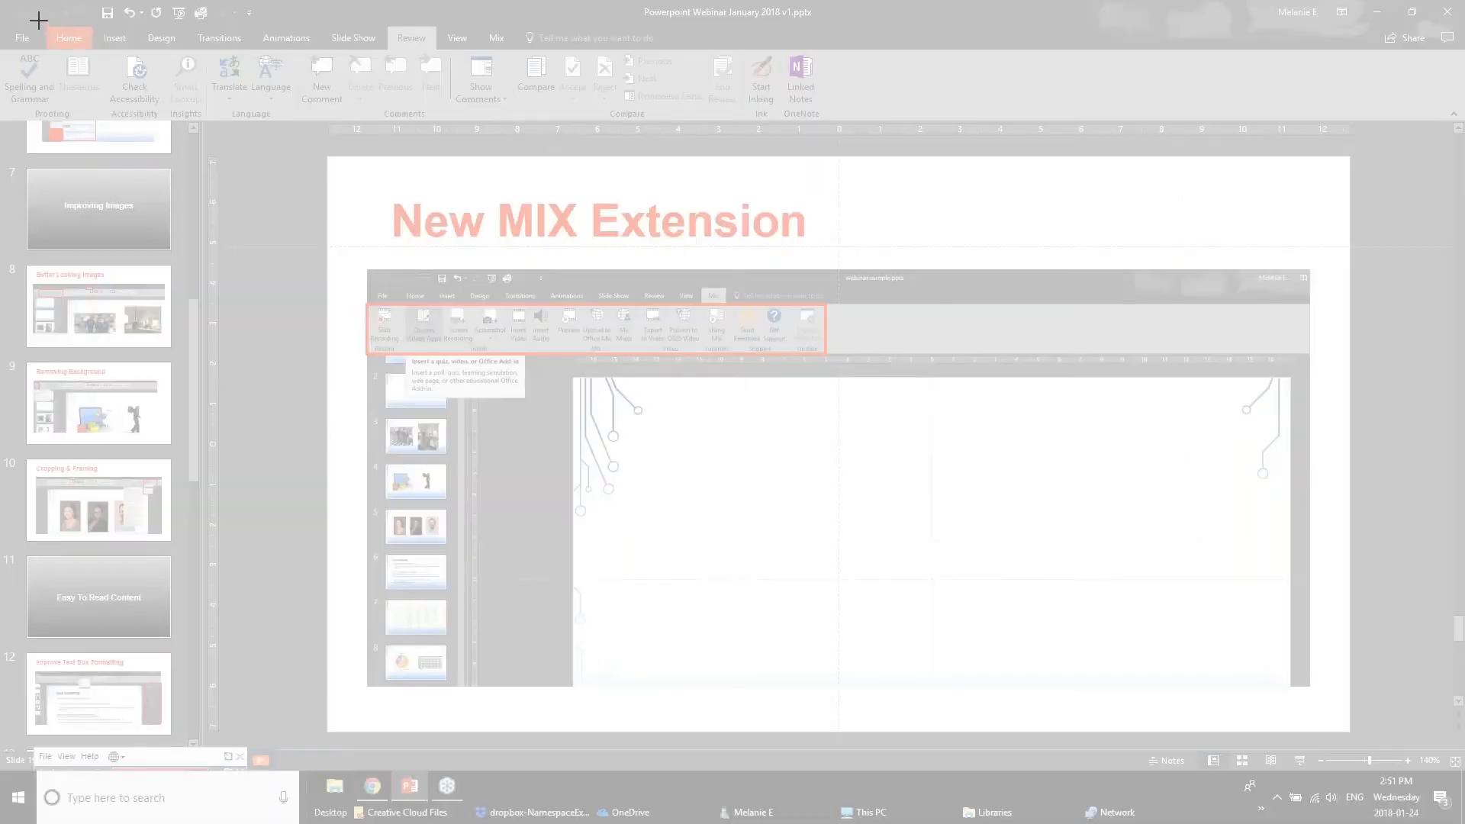
left_click_drag(37, 19, 1377, 739)
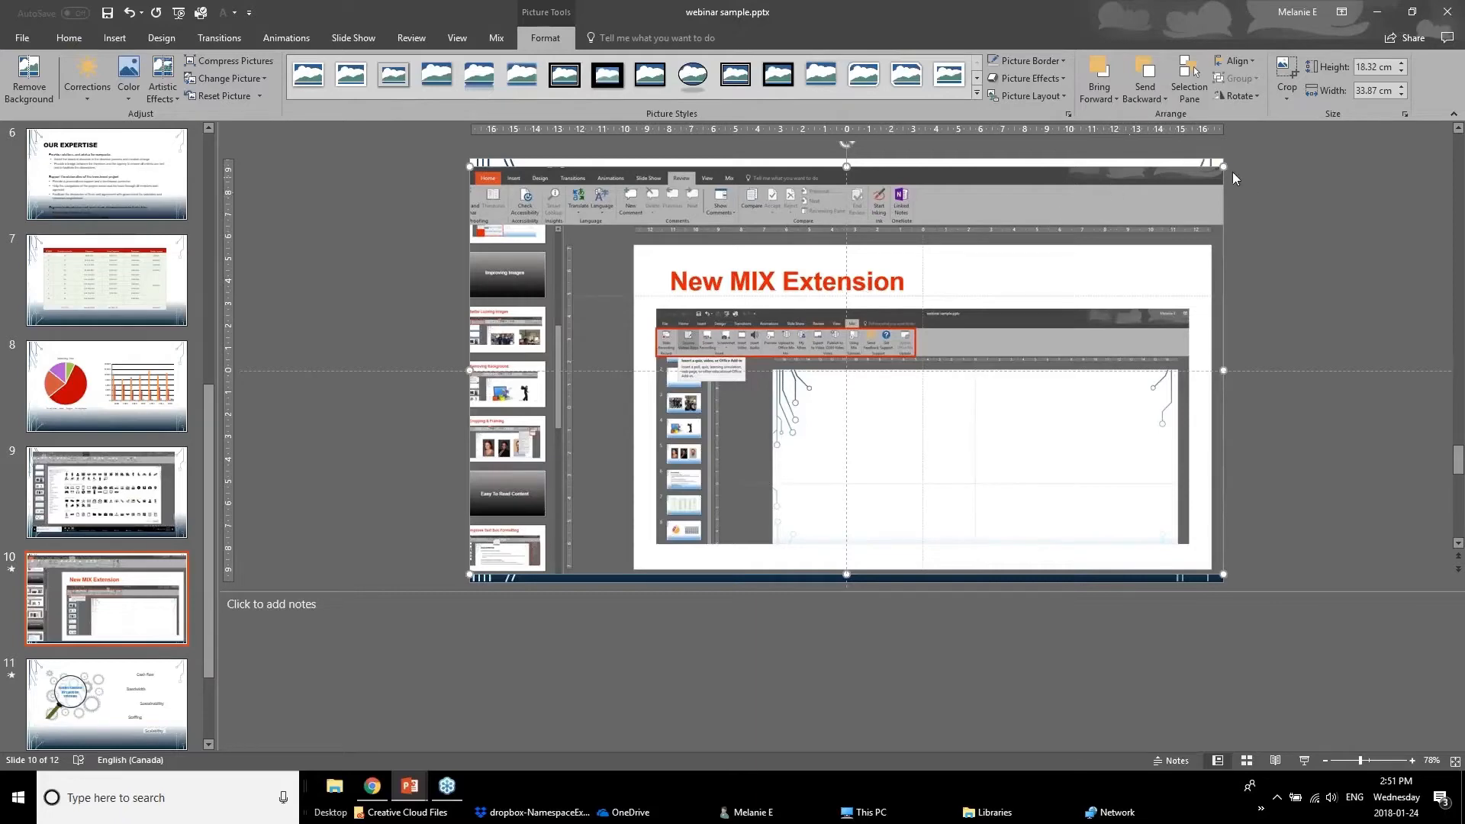
left_click_drag(1222, 165, 1122, 275)
left_click_drag(911, 396, 982, 348)
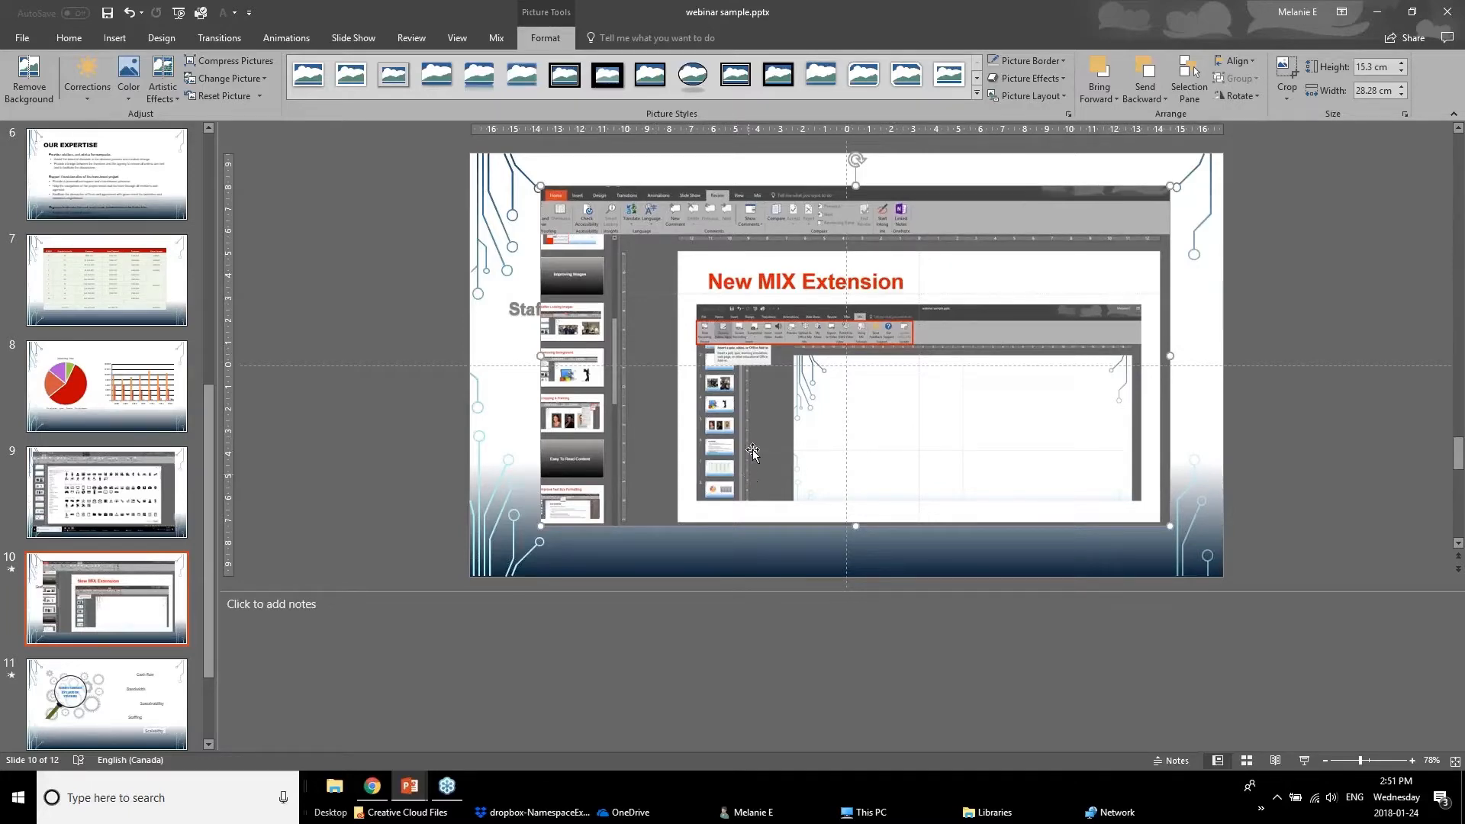
- Switch to the Powerpoint Webinar January 2018 v1 presentation and show the Zoom Feature slide
left_click(412, 790)
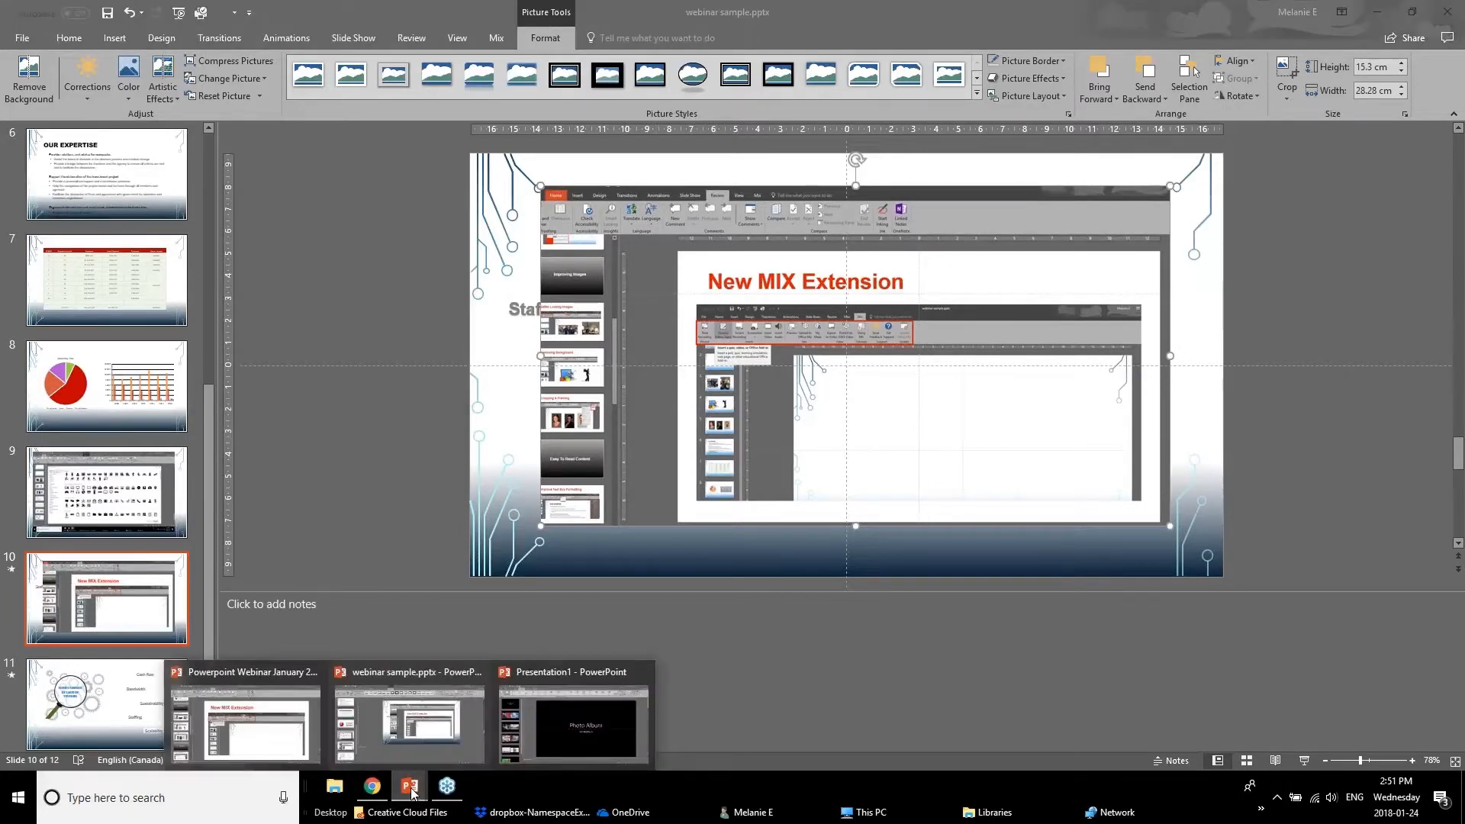
left_click(268, 716)
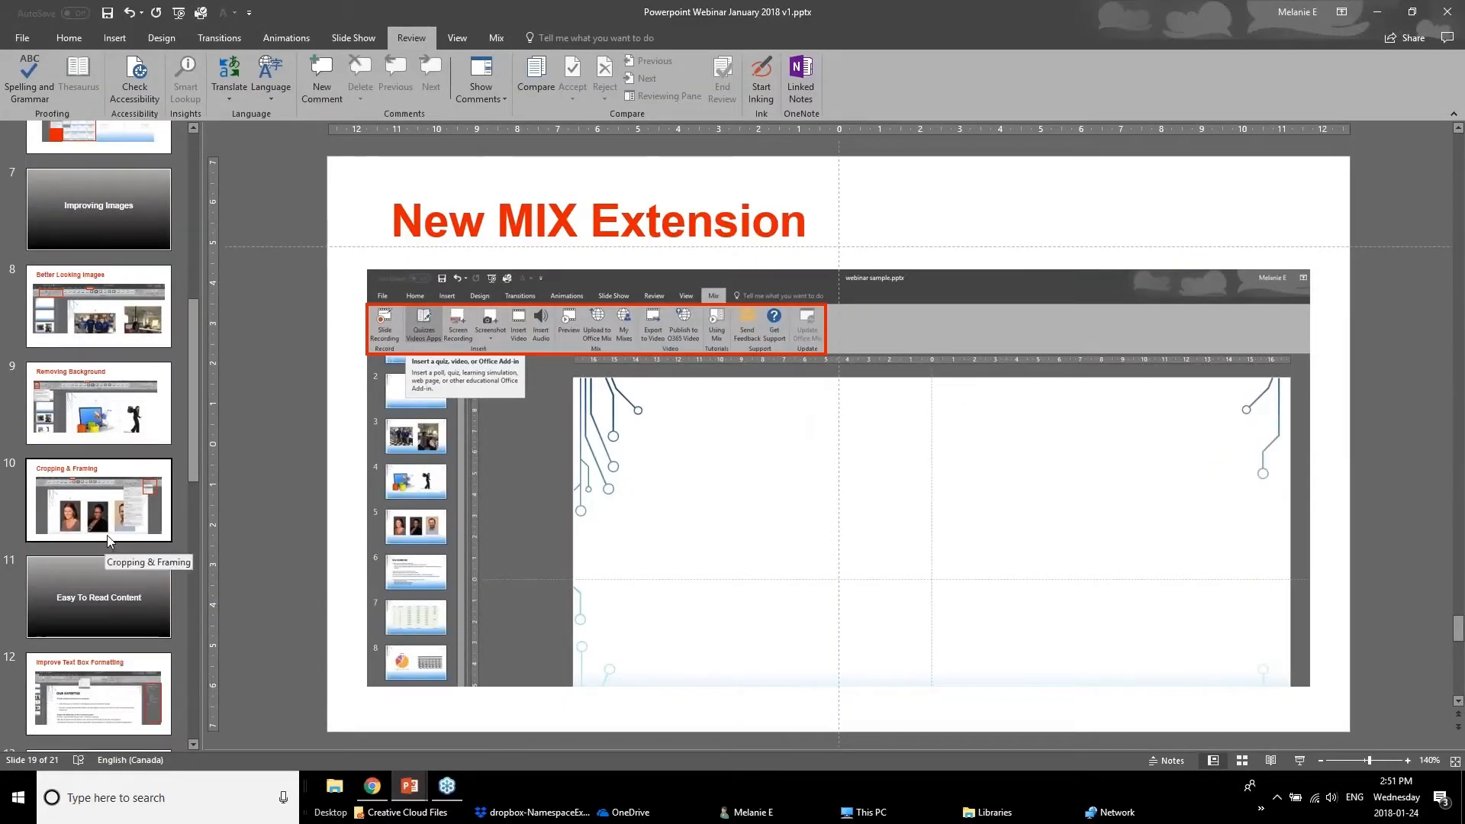
scroll(107, 540, "down", 10)
left_click(104, 592)
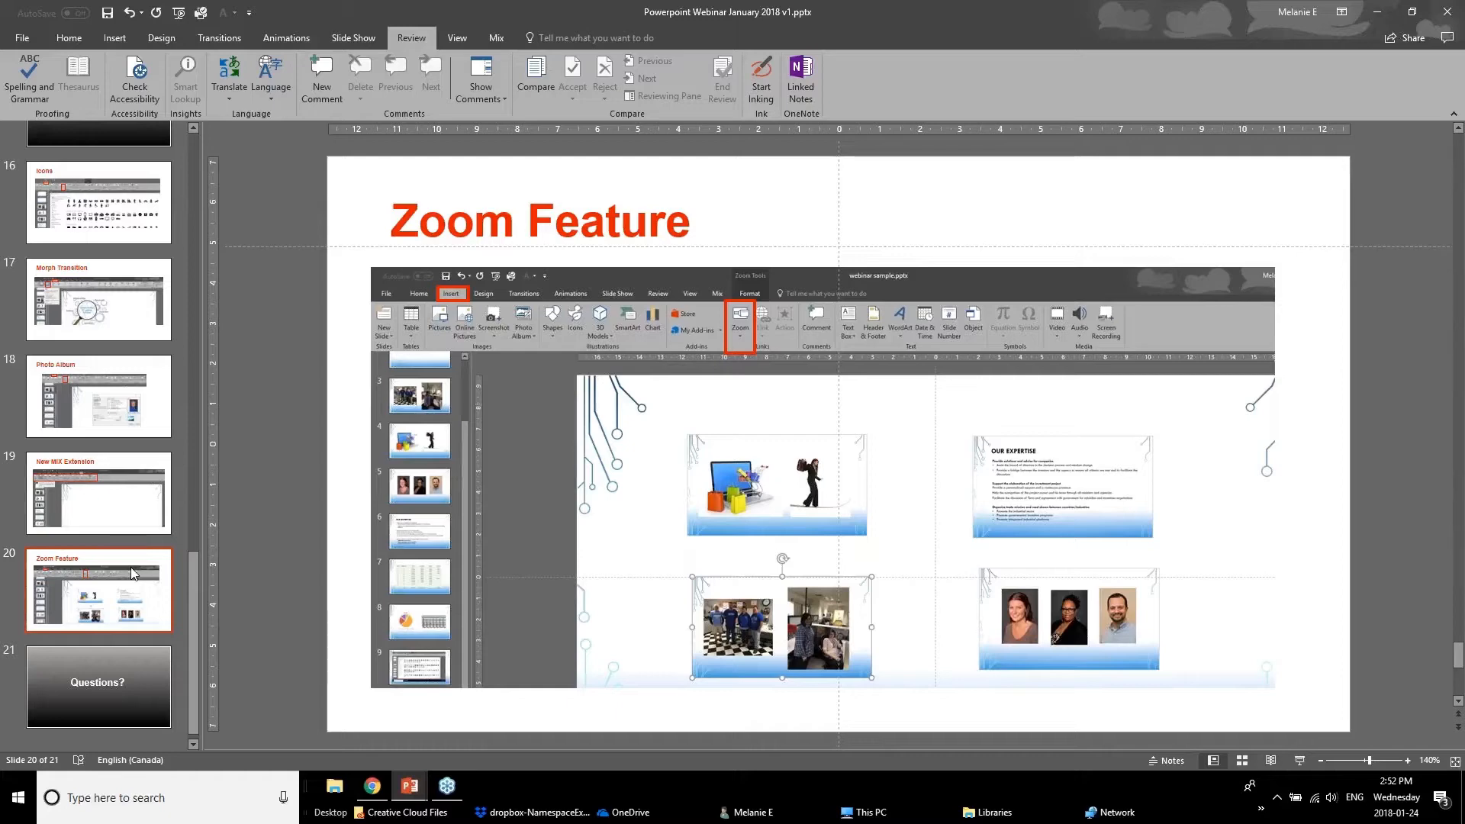
- Return to the webinar sample presentation and view slide 12 with its four slide thumbnails
left_click(410, 786)
left_click(412, 789)
left_click(414, 713)
scroll(142, 692, "down", 3)
left_click(142, 692)
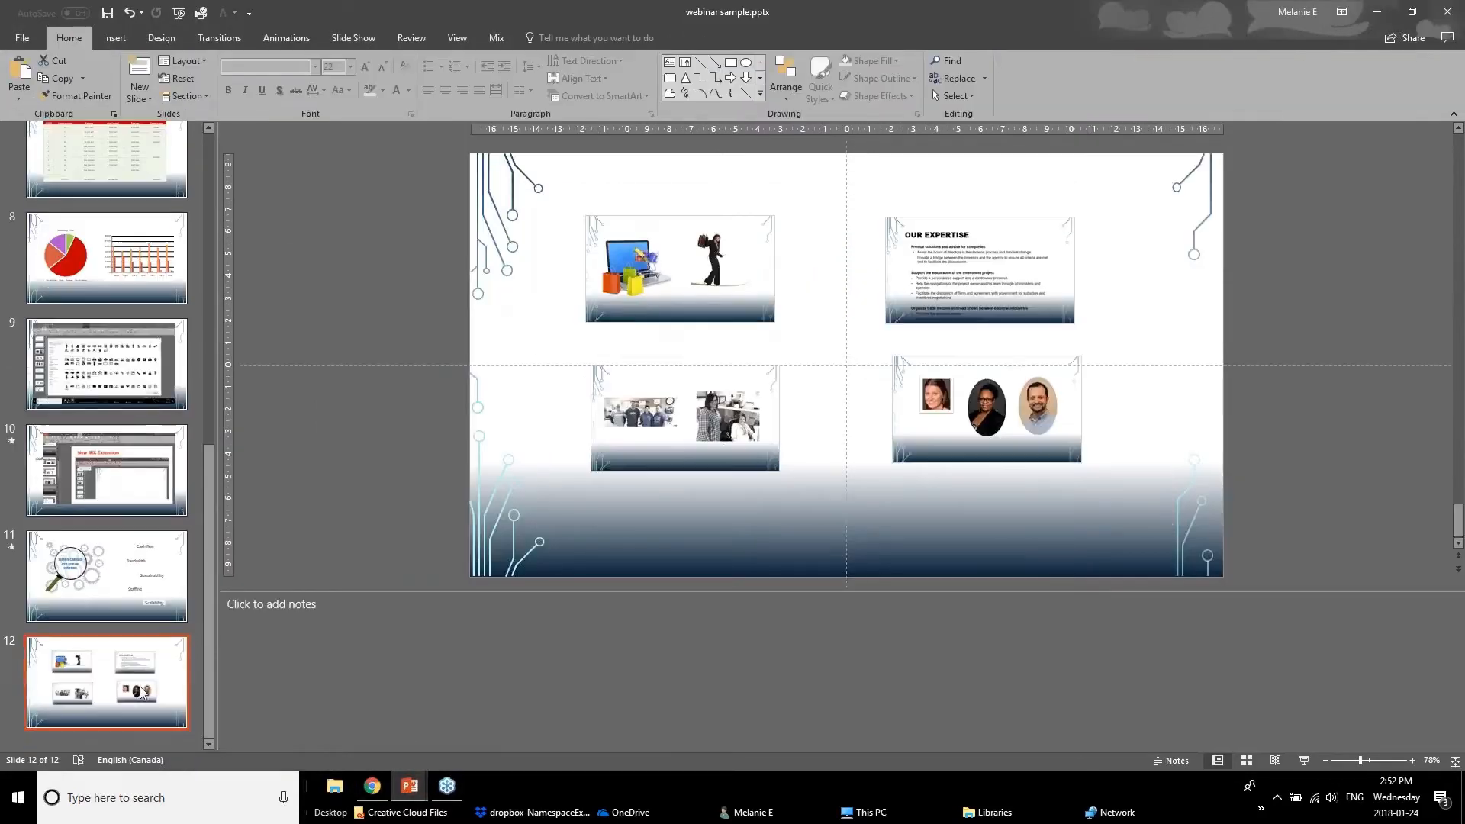
- Start a Summary Zoom from slide 2 and include slides 2 to 6 as section starts
scroll(142, 692, "up", 8)
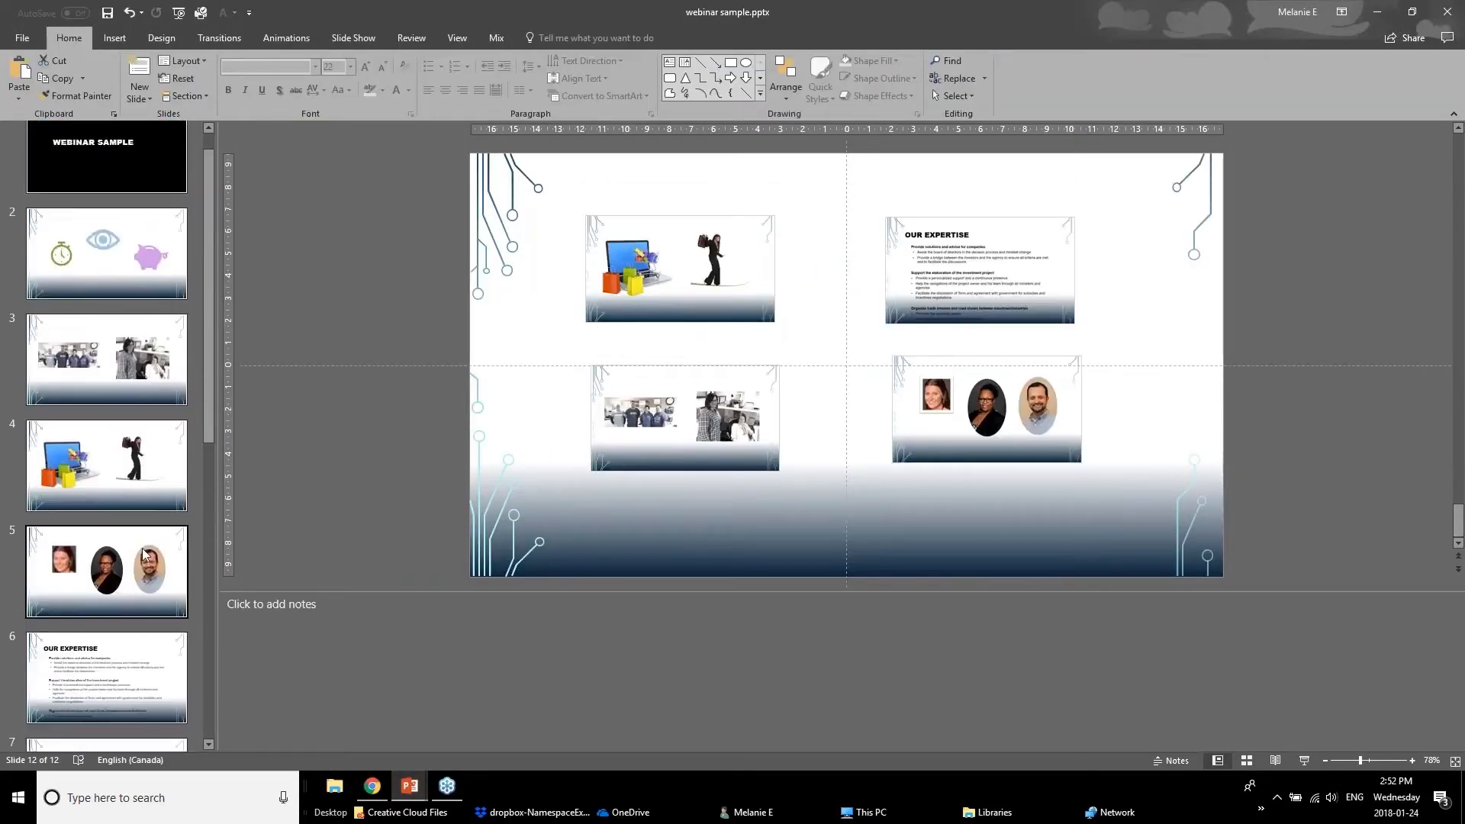
left_click(107, 256)
scroll(153, 229, "up", 1)
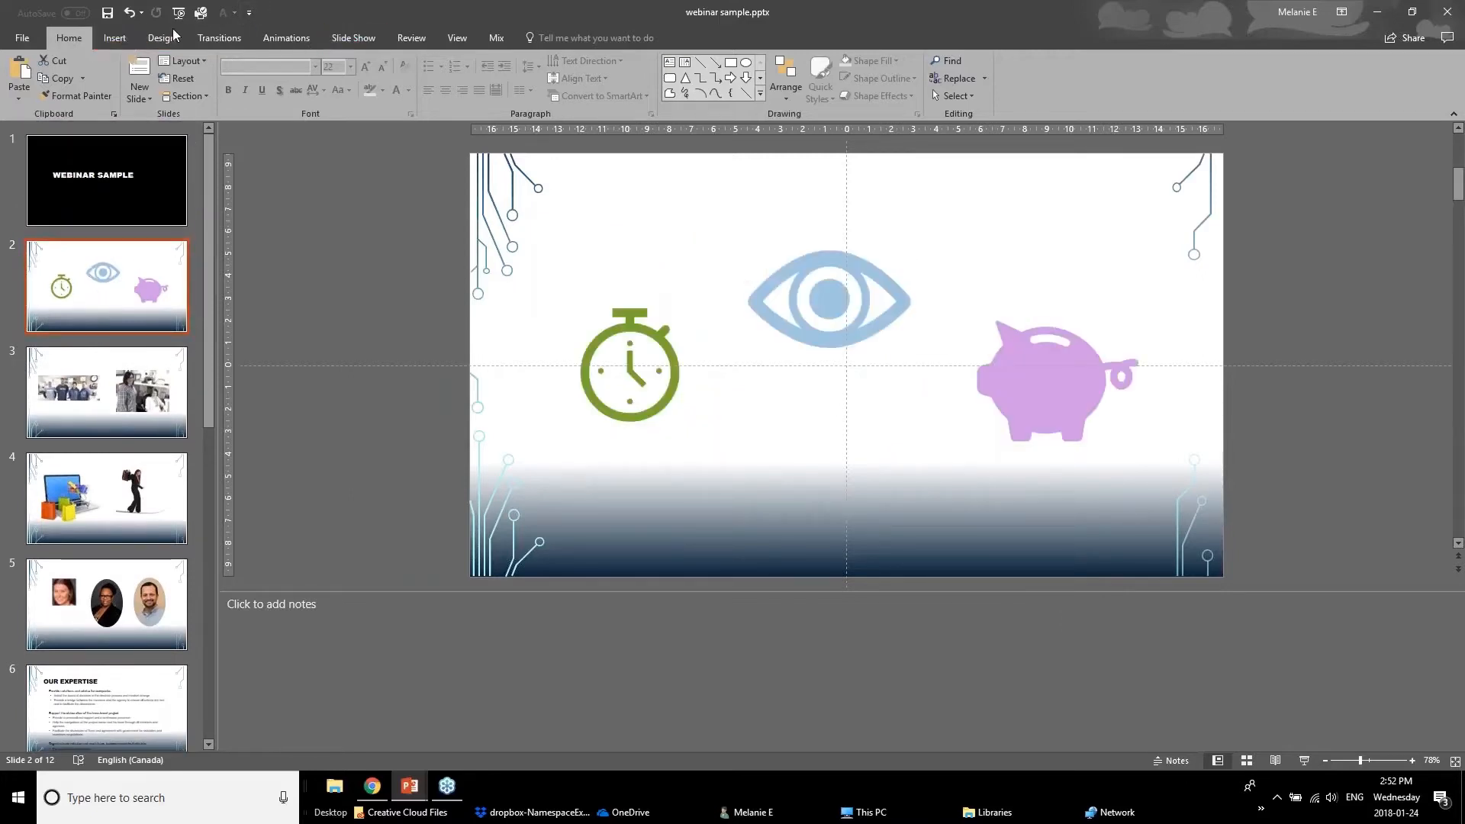
left_click(114, 37)
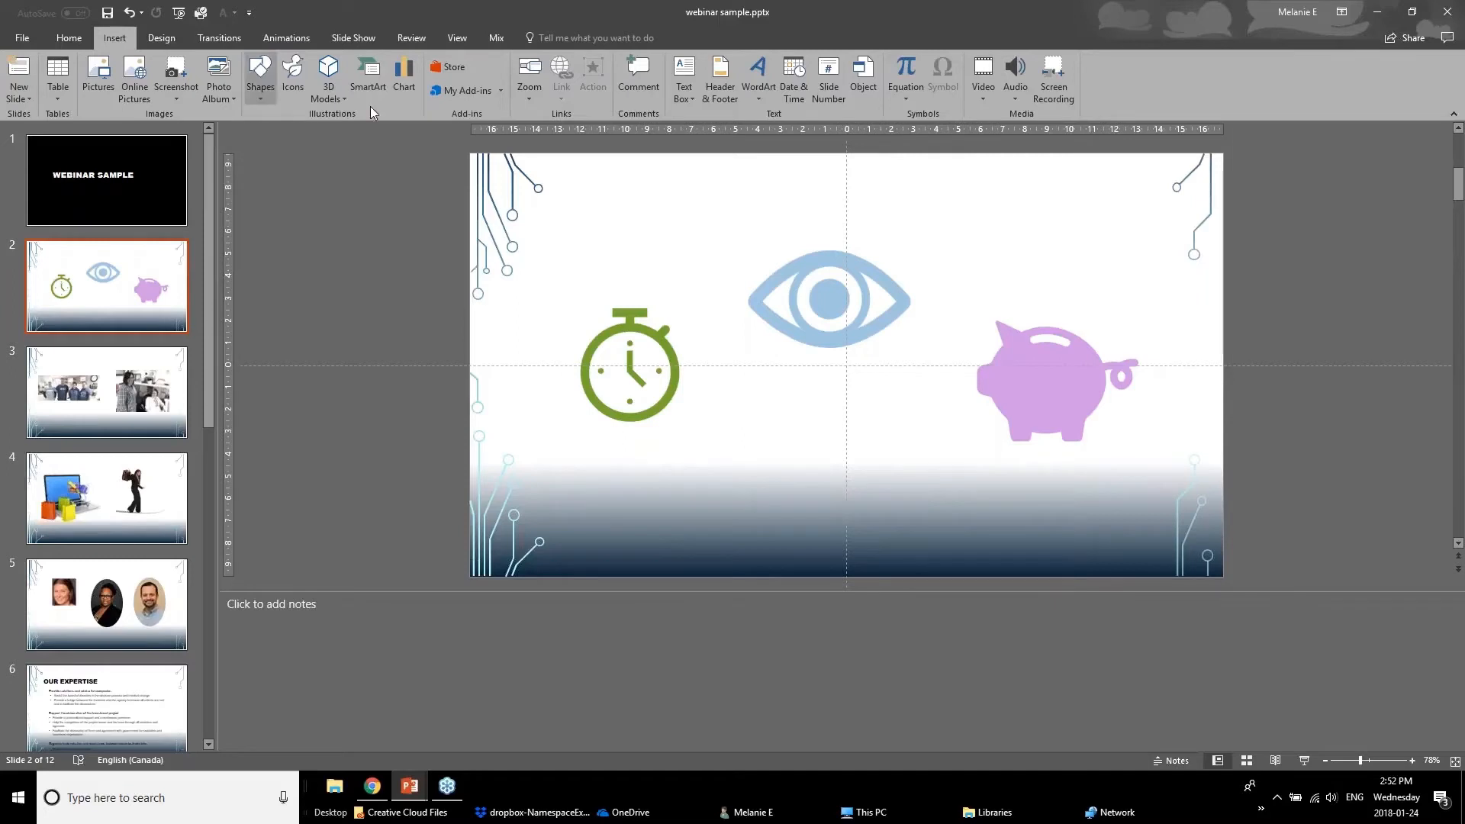
left_click(537, 100)
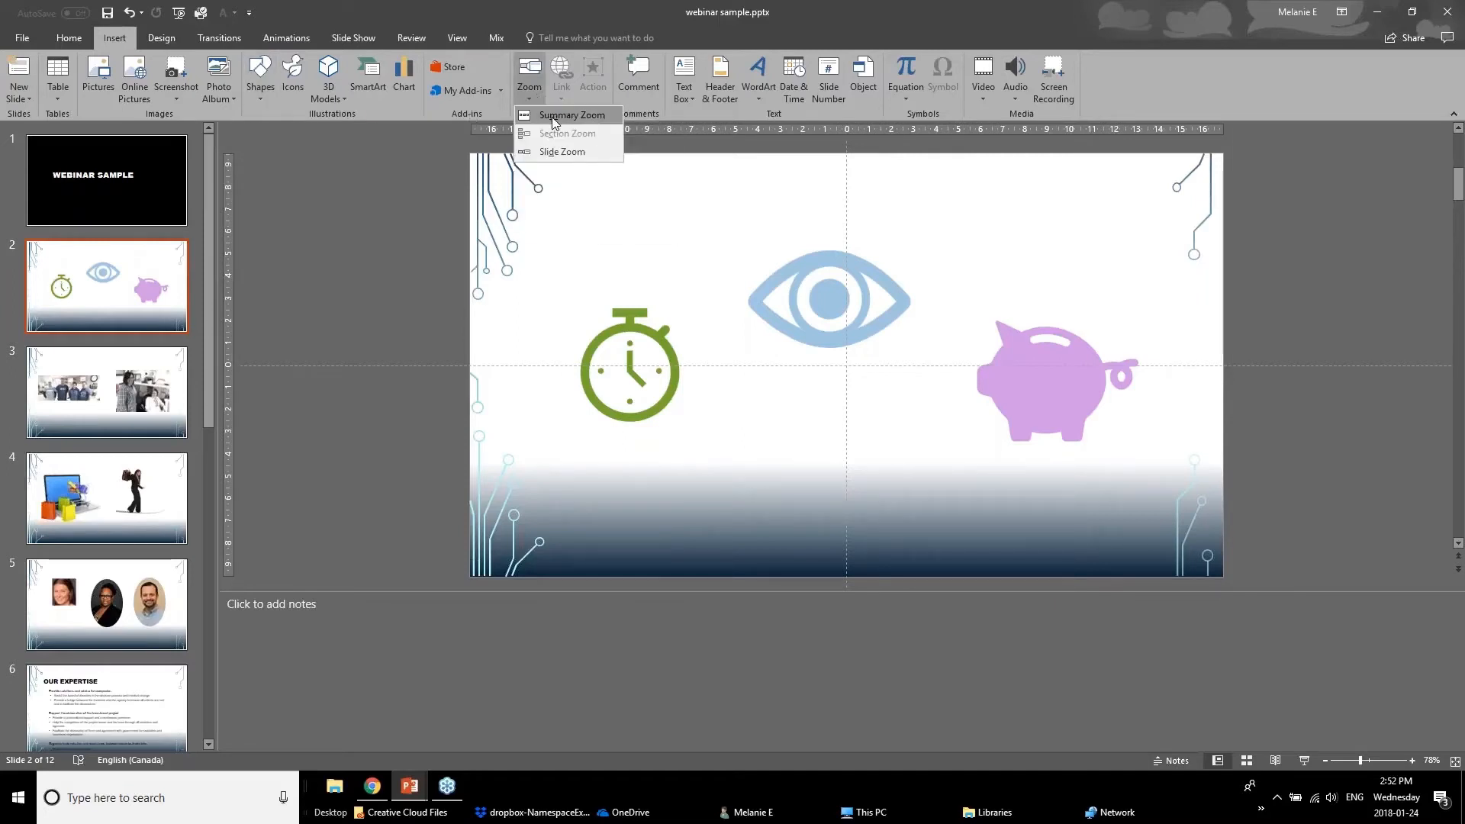
left_click(593, 116)
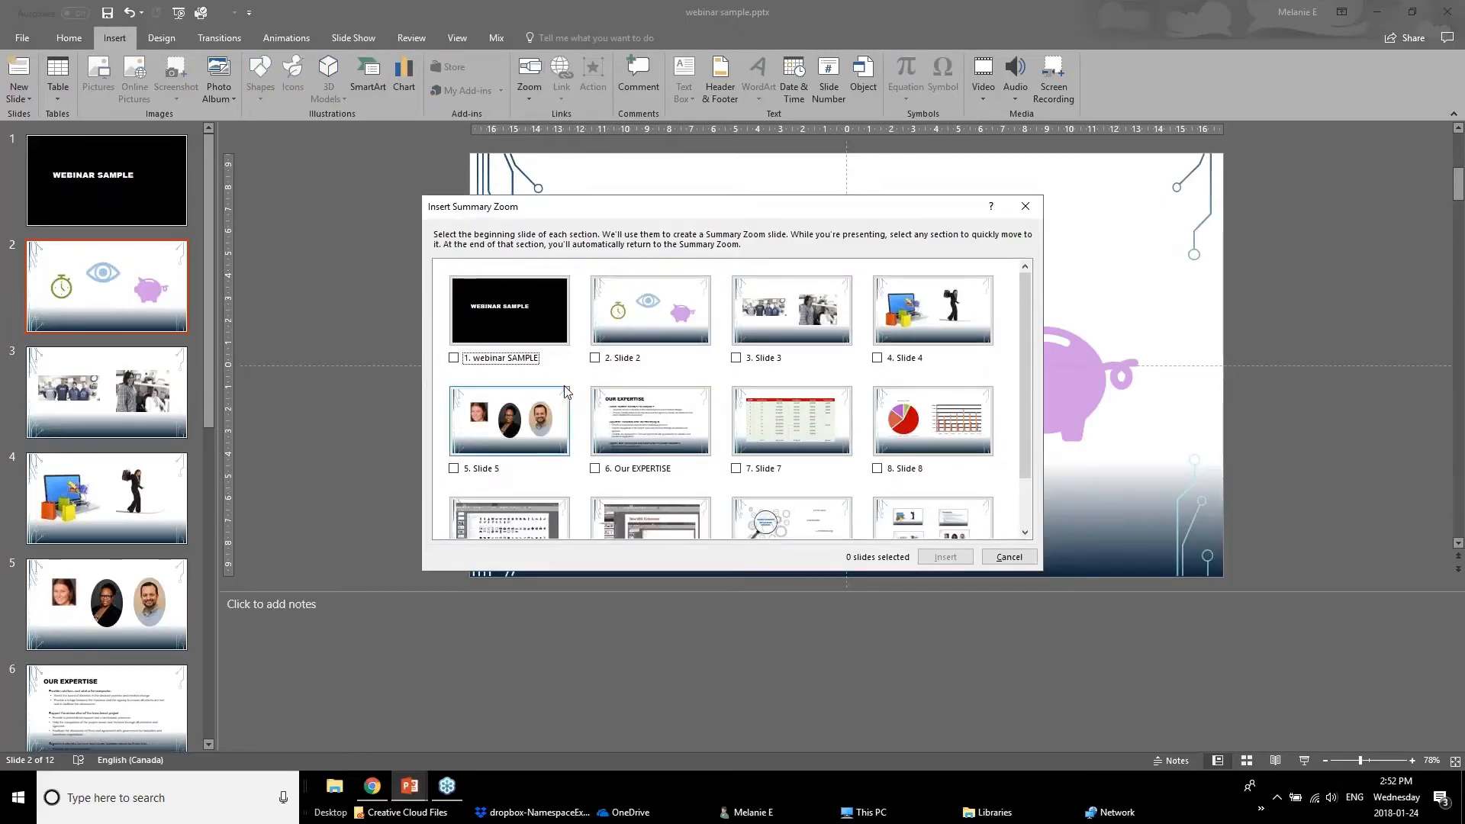
left_click(595, 359)
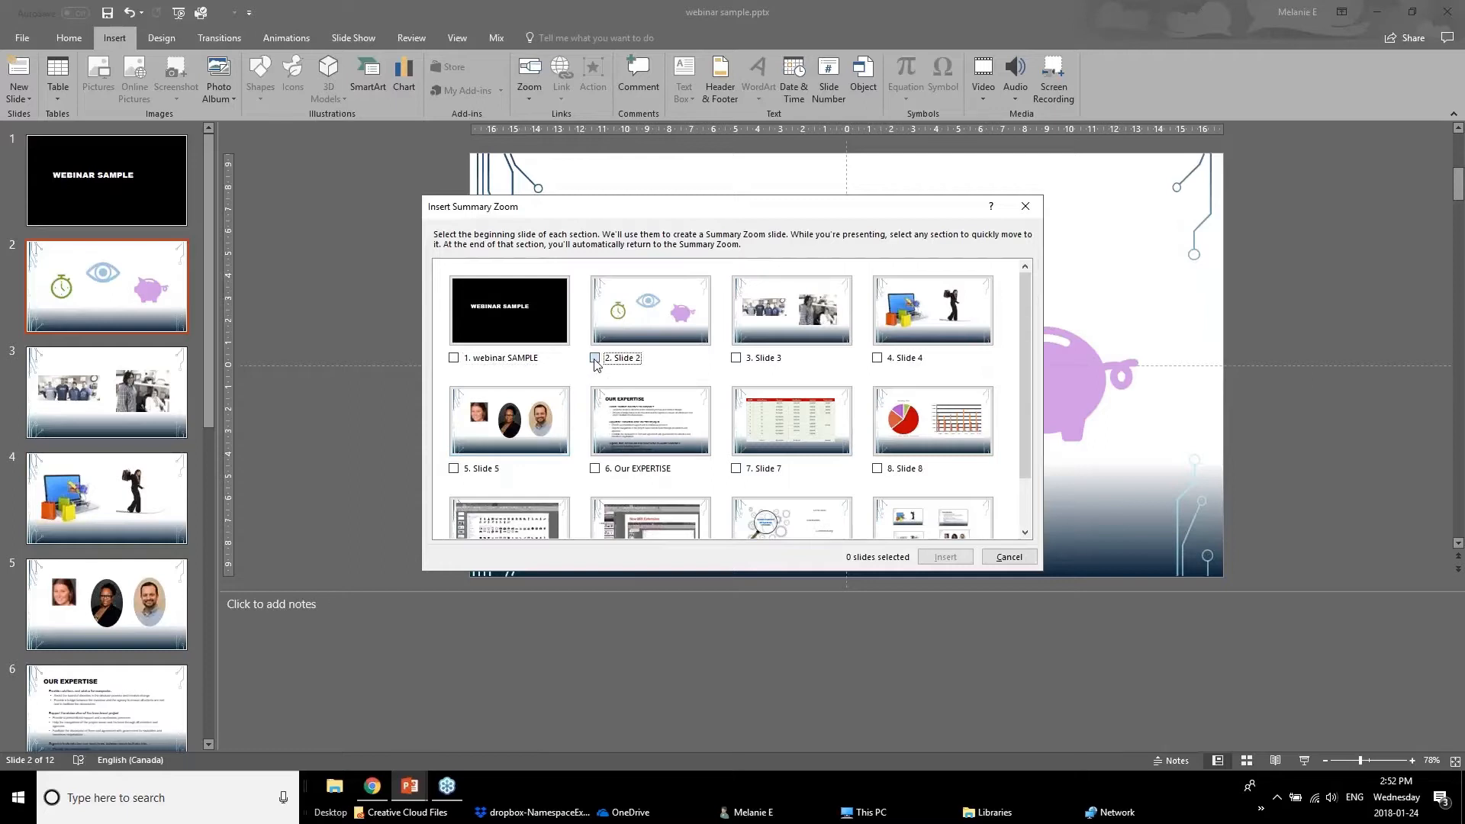
left_click(737, 359)
left_click(877, 358)
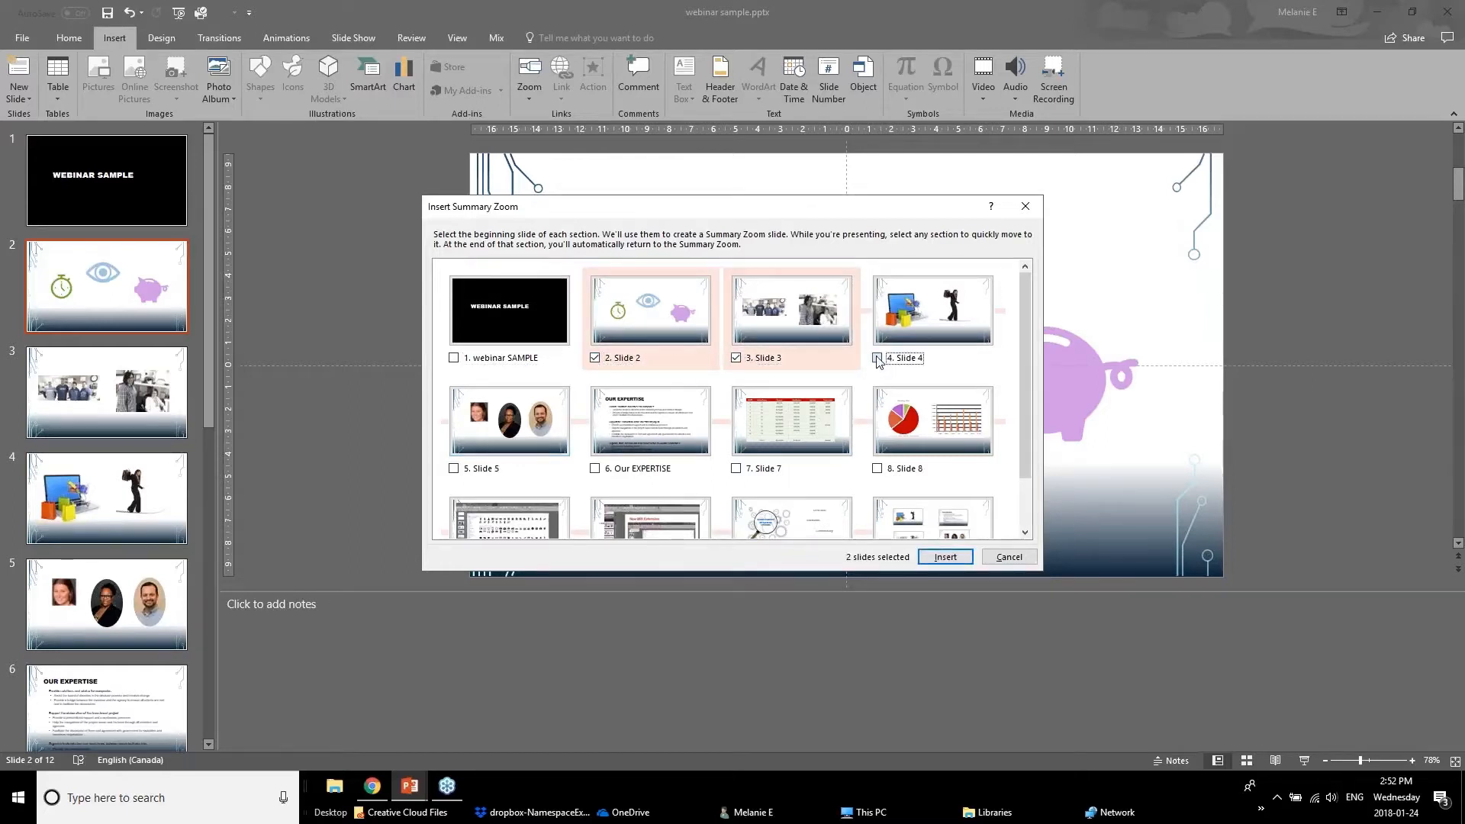
left_click(454, 469)
left_click(595, 468)
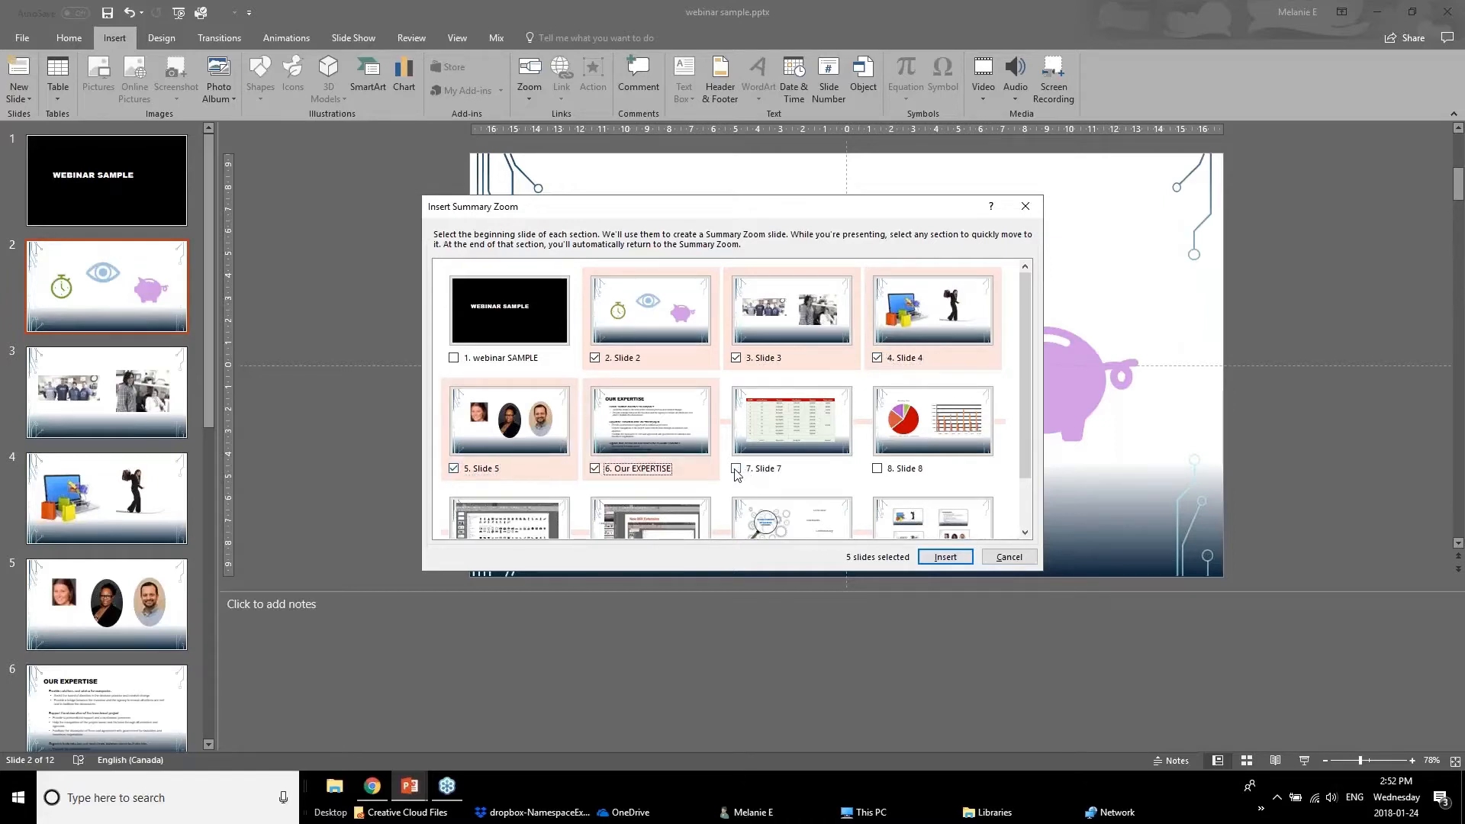